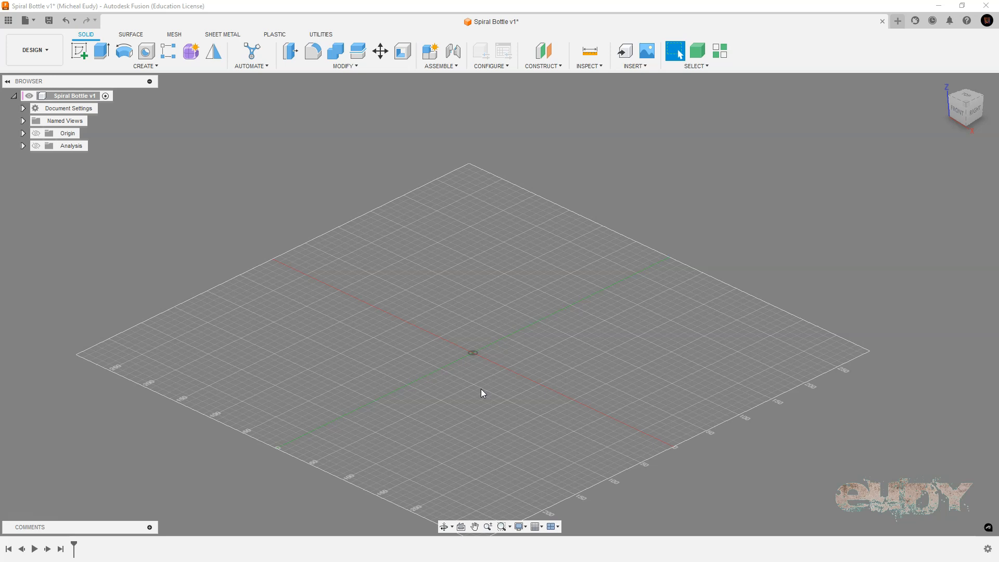
Start a new sketch on the vertical front (XZ) origin plane.
mouse_move(485, 390)
shift+middle_down()
mouse_move(513, 381)
mouse_move(508, 388)
mouse_move(541, 389)
mouse_move(508, 399)
shift+middle_up()
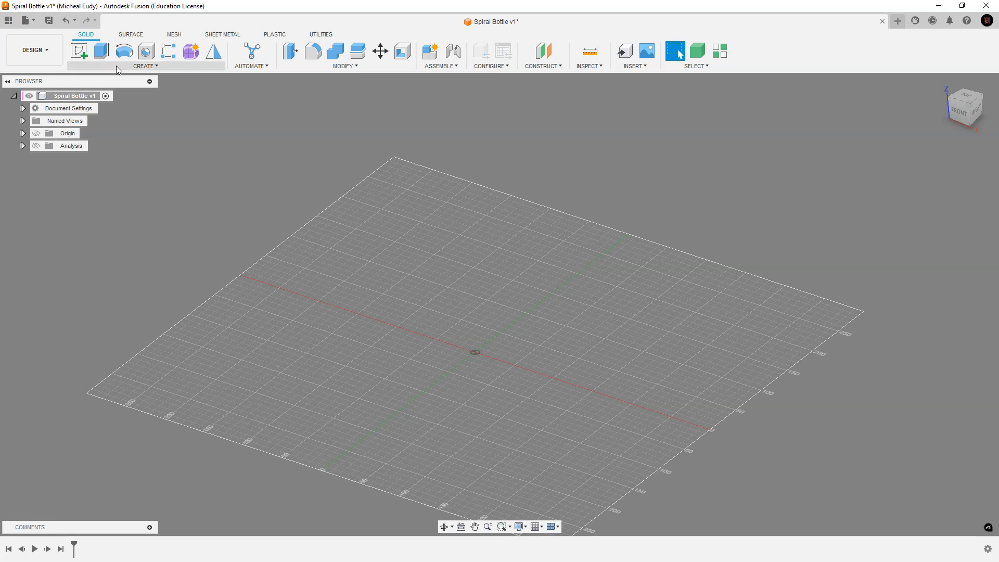
click(79, 50)
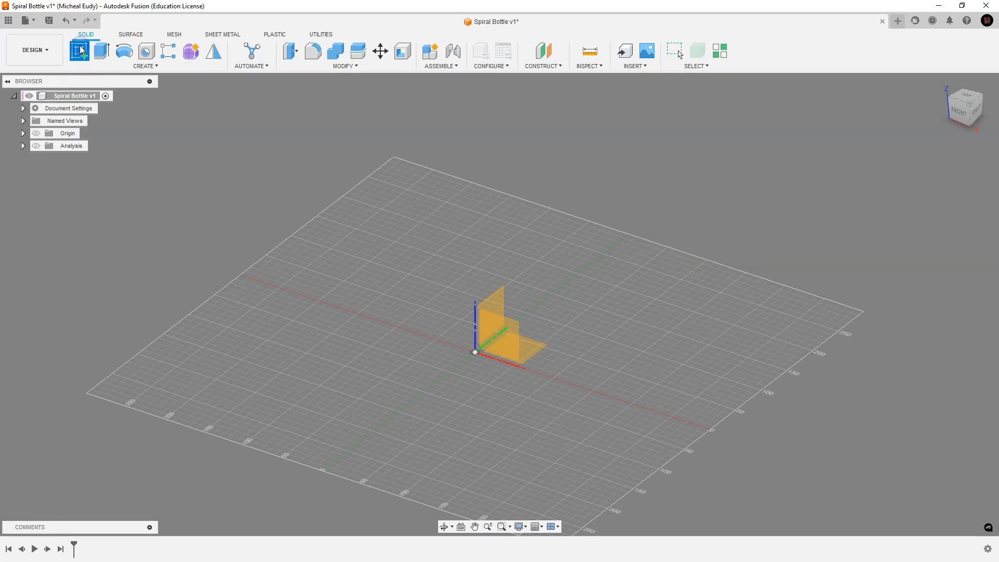
click(499, 335)
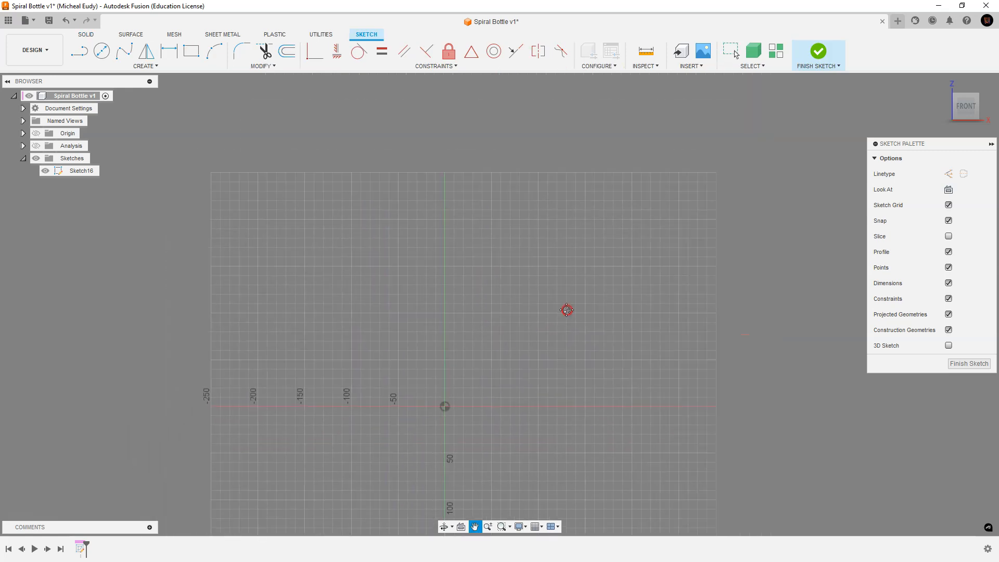
scroll(510, 284, up, 2)
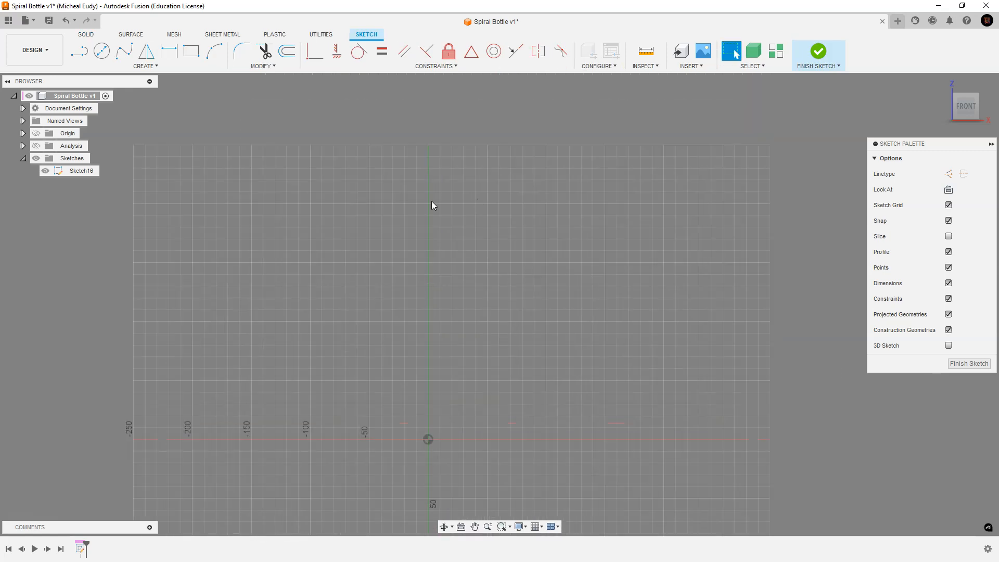
Sketch a closed half-profile from the origin: vertical side about 290 mm tall, top edge about 10 mm wide, two-segment slanted outer side and horizontal base.
click(79, 51)
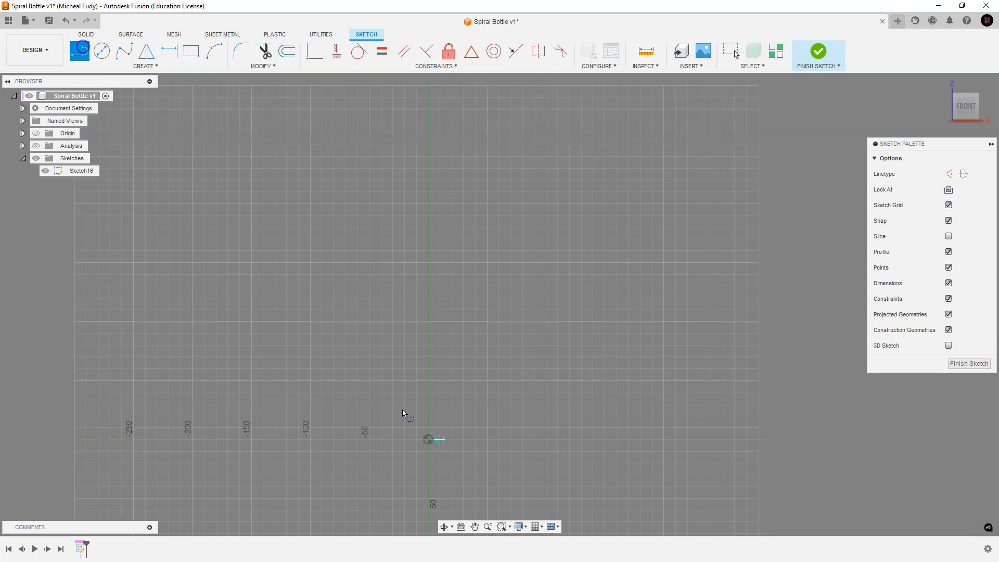
click(429, 439)
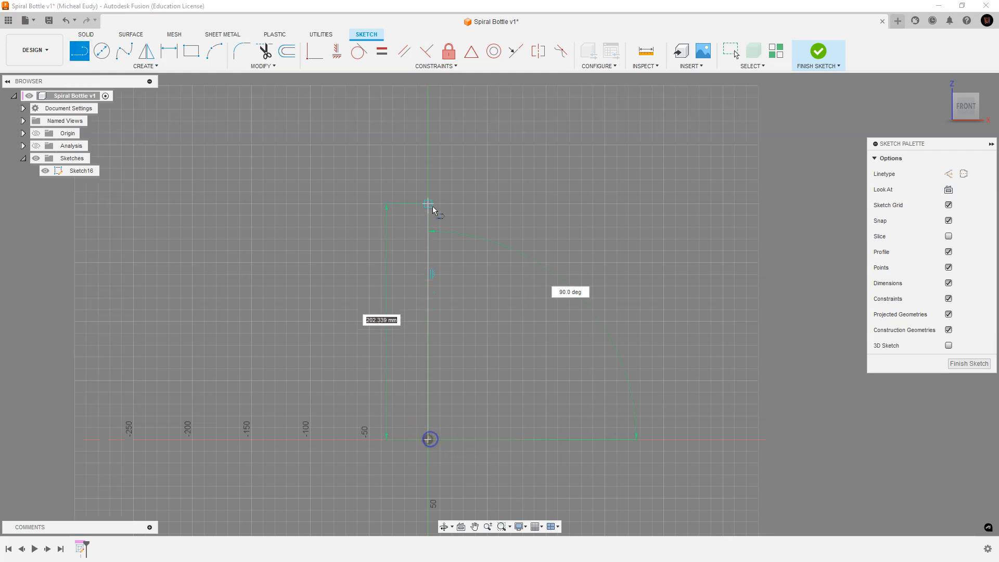
click(428, 97)
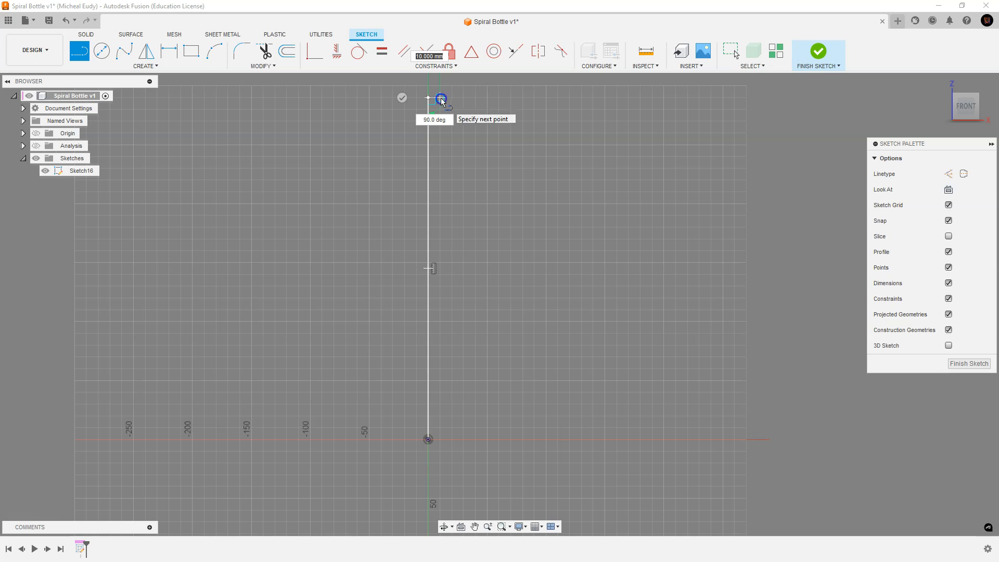
click(441, 99)
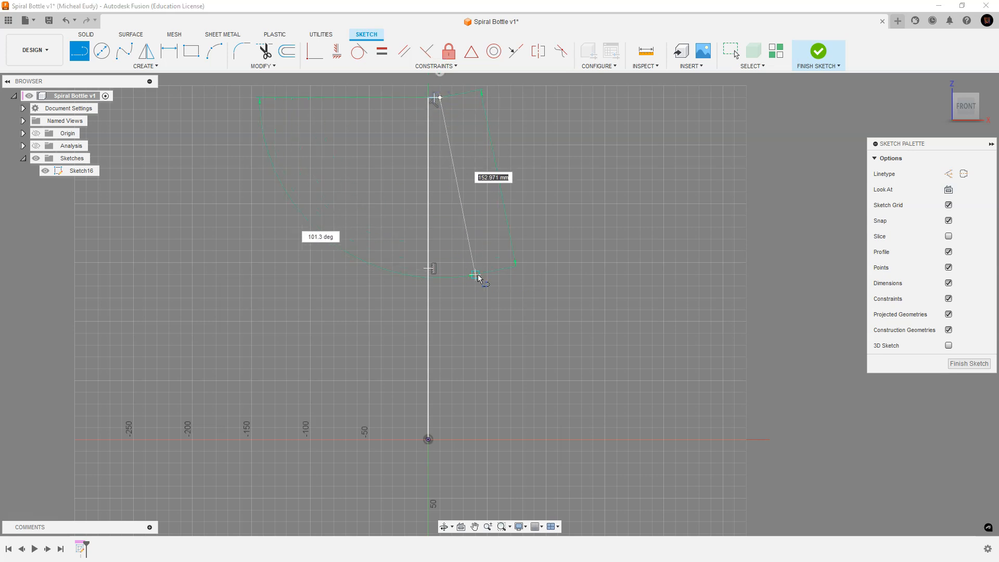
click(475, 275)
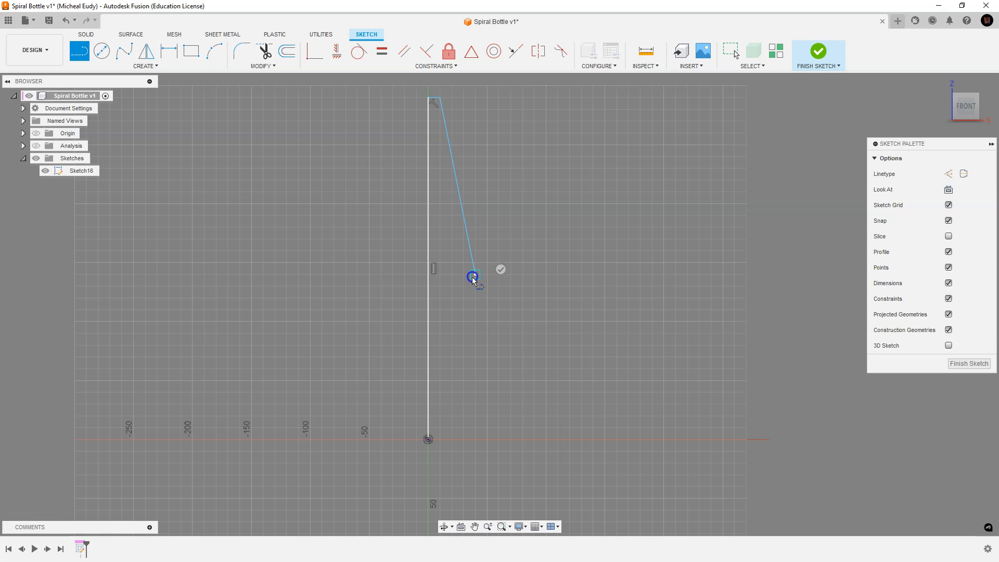
click(535, 439)
click(428, 440)
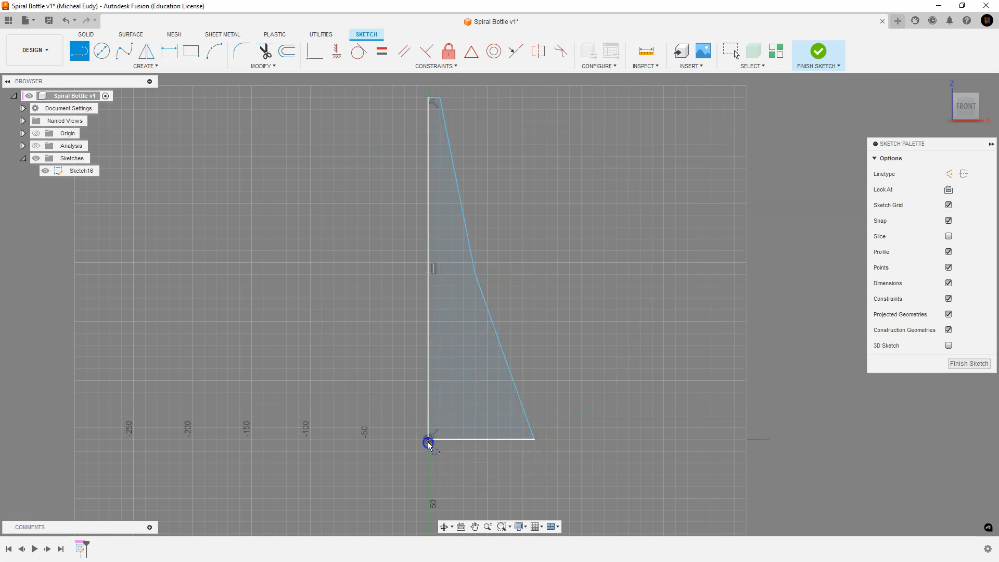
right_click(551, 359)
click(584, 356)
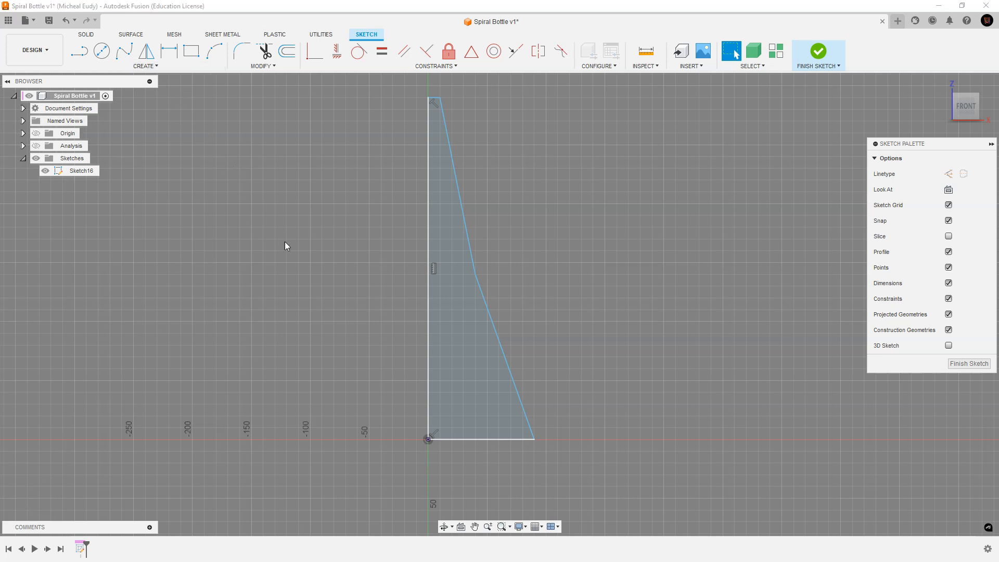
Dimension the height of the profile's vertical line on the side away from the profile.
click(148, 66)
click(108, 235)
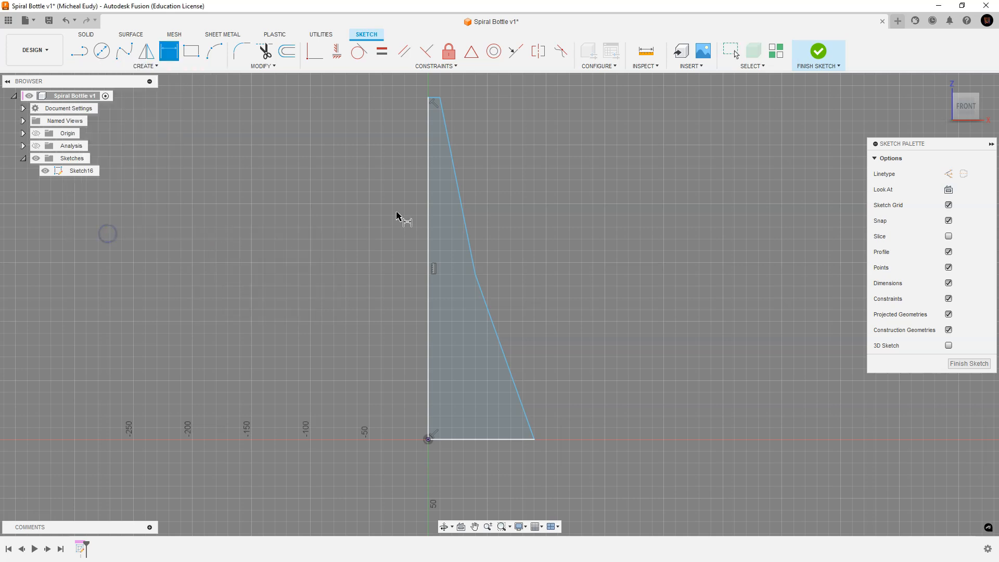
click(428, 214)
click(319, 221)
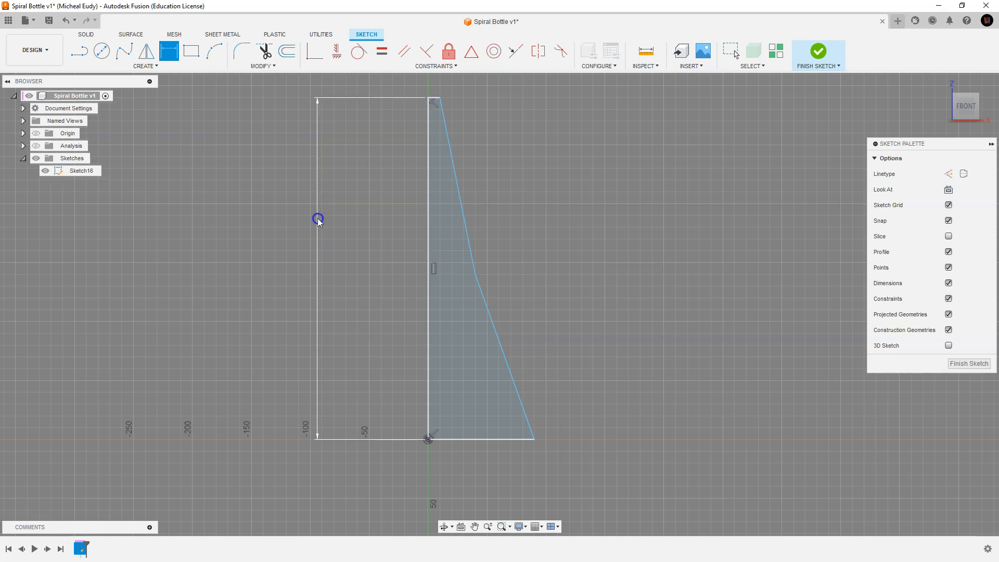
right_click(130, 159)
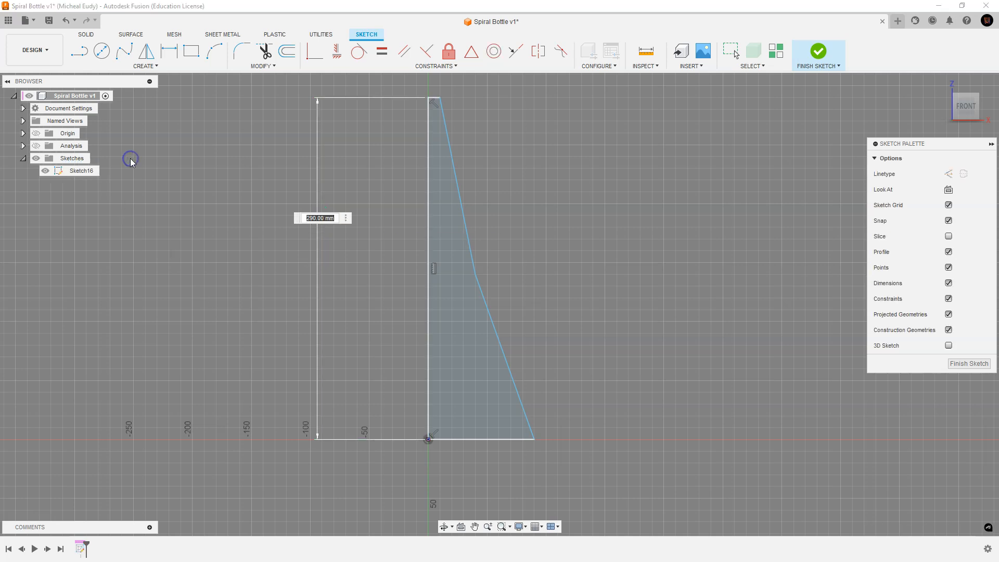
click(165, 163)
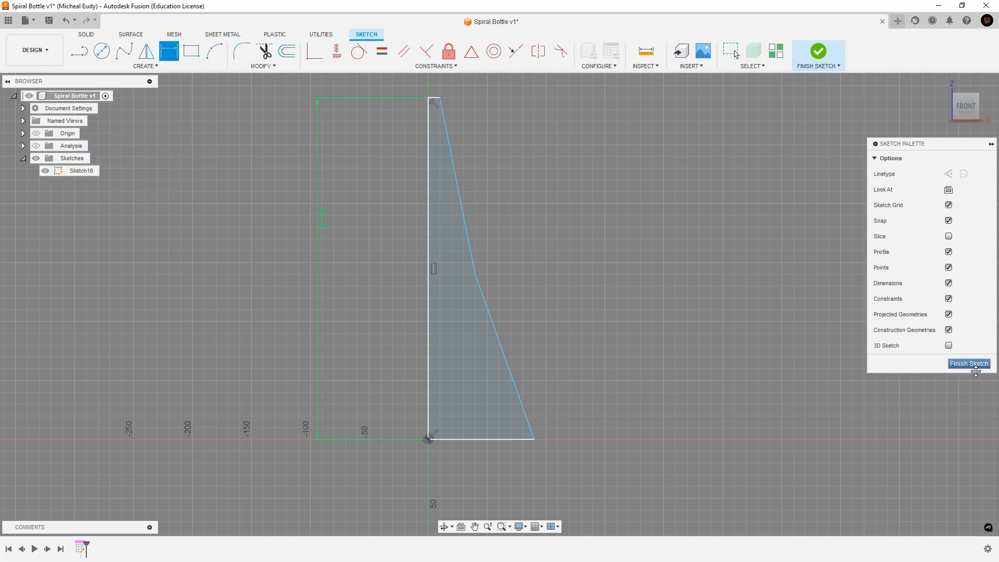
Change the document's active units to Inch.
click(23, 108)
click(92, 120)
click(803, 158)
click(802, 204)
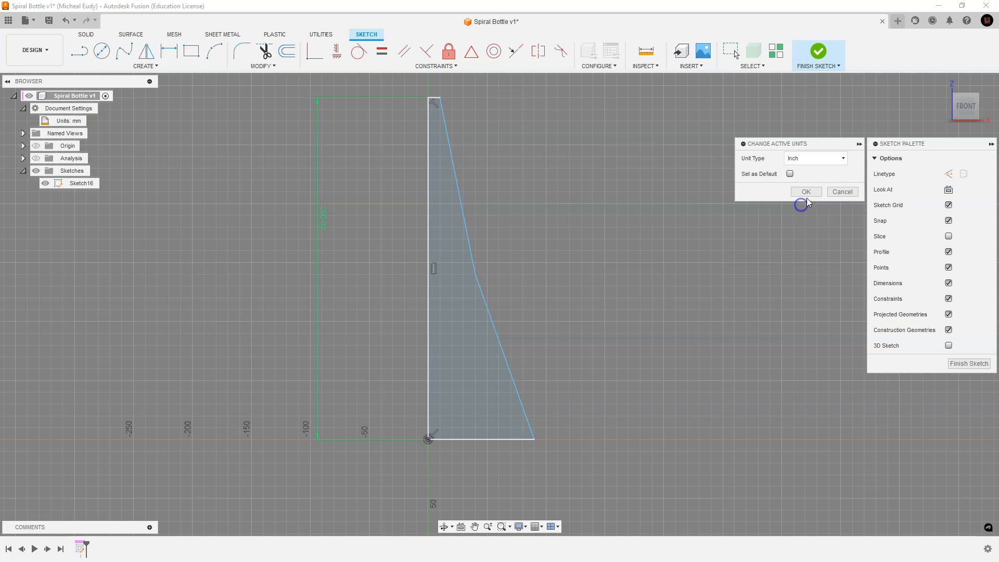
click(805, 192)
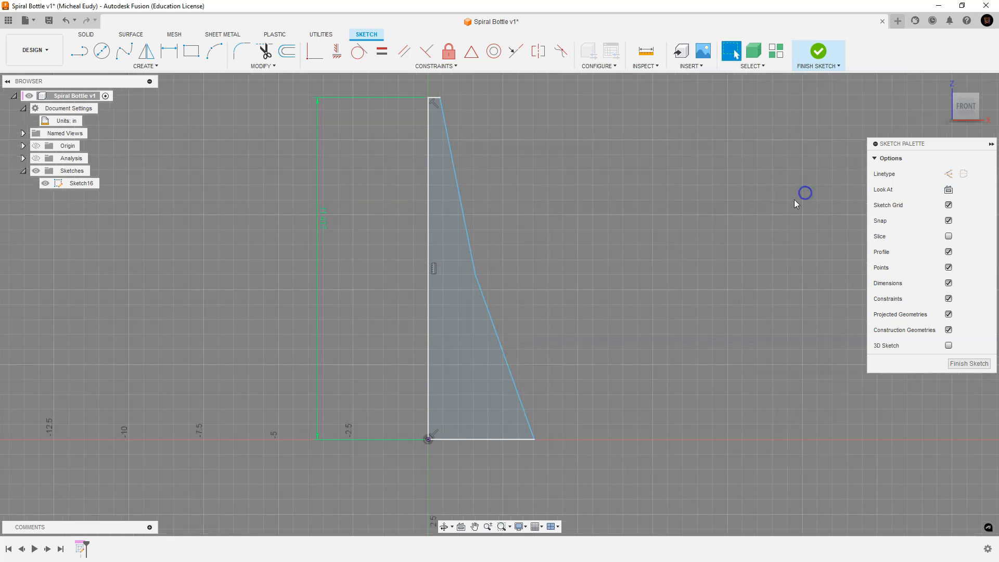
Set the profile's vertical height dimension to 10 inch.
click(322, 216)
double_click(323, 227)
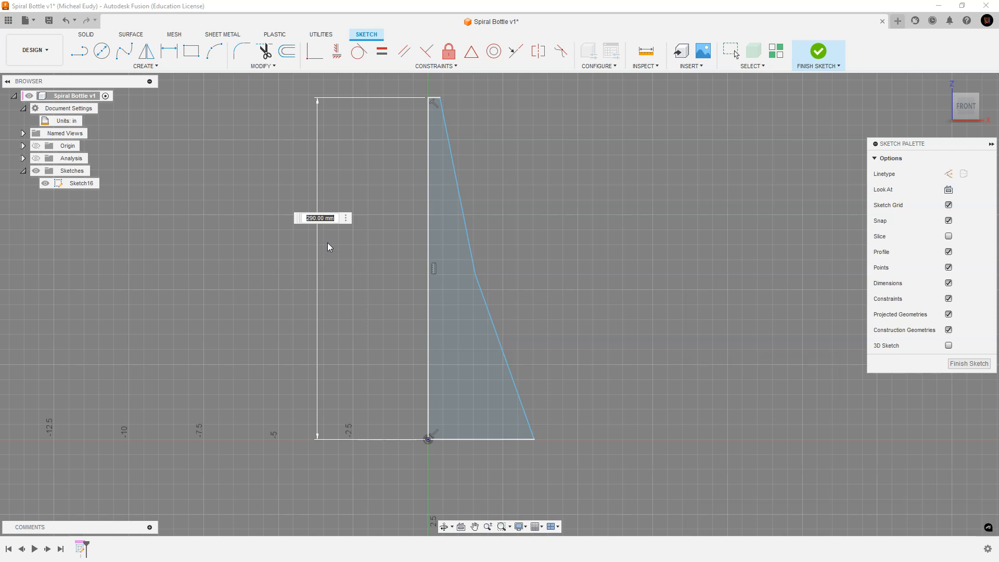
click(331, 218)
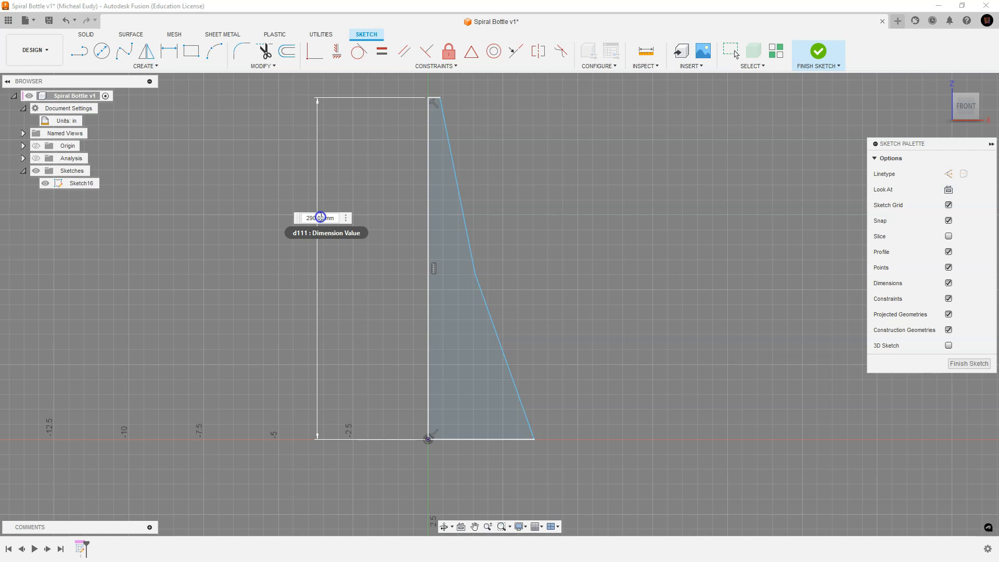
drag(323, 217, 305, 218)
text(10 inch)
key(Return)
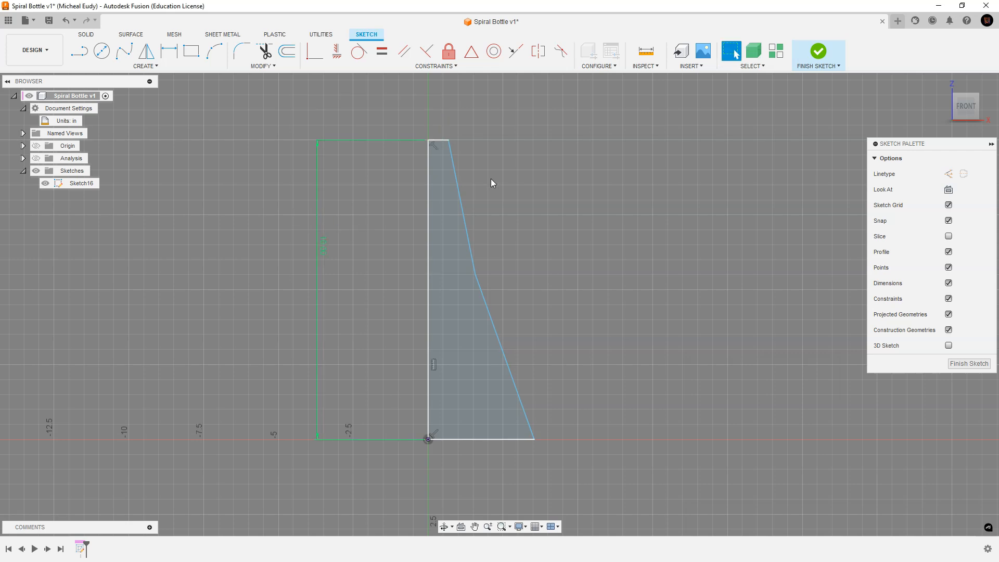
Change the document's active units to Millimeter.
click(71, 121)
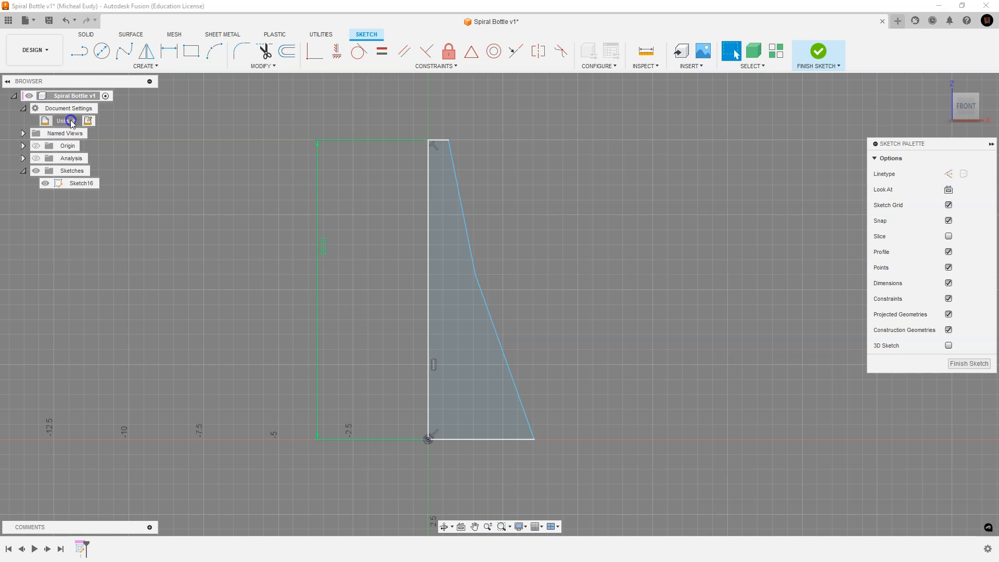
click(90, 123)
click(810, 158)
click(811, 182)
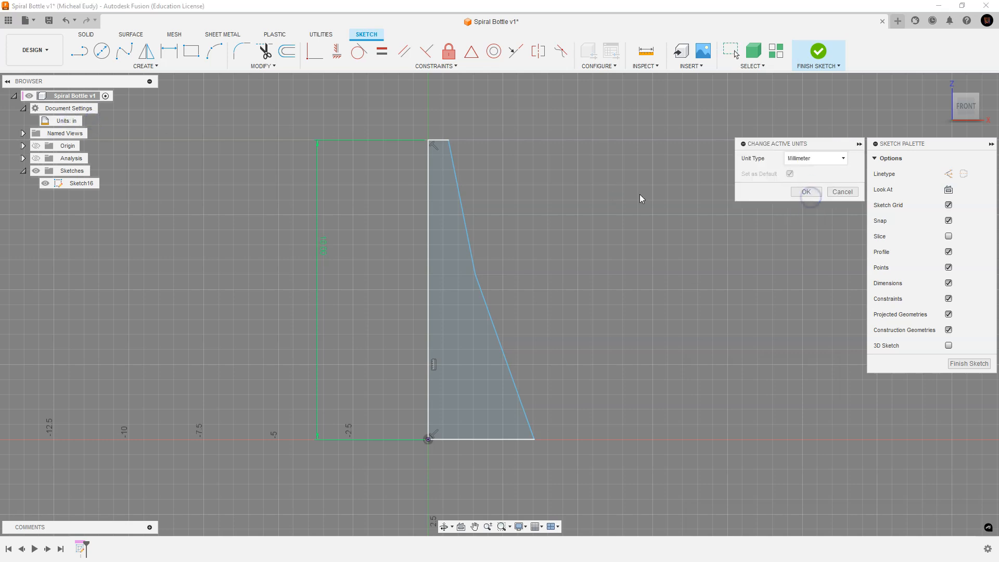
click(804, 193)
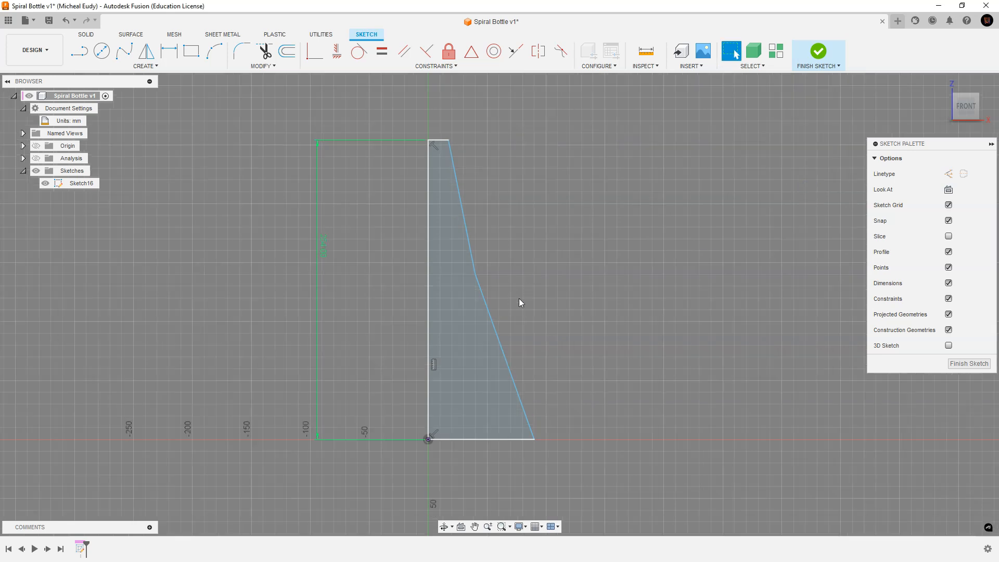
Shift the two slanted lines together toward the vertical line, and move the base's outer corner in to about 65 mm from the origin.
double_click(491, 319)
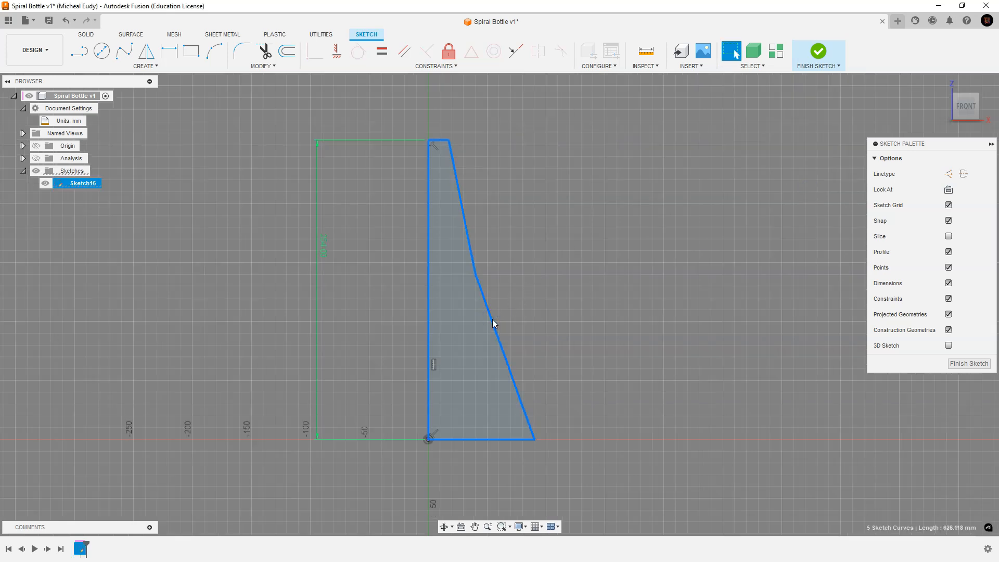
click(522, 304)
click(472, 248)
shift+click(480, 283)
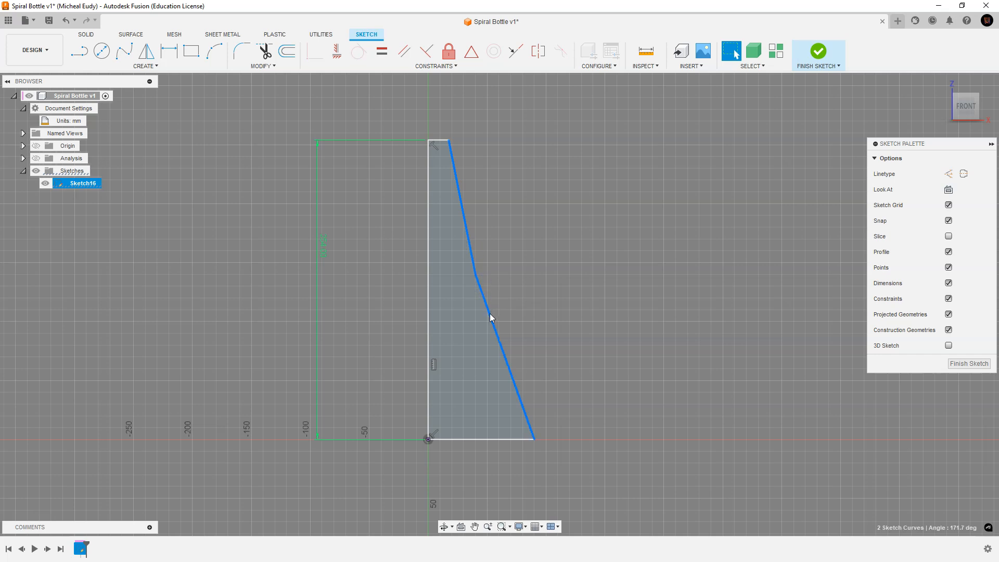
drag(489, 313, 479, 311)
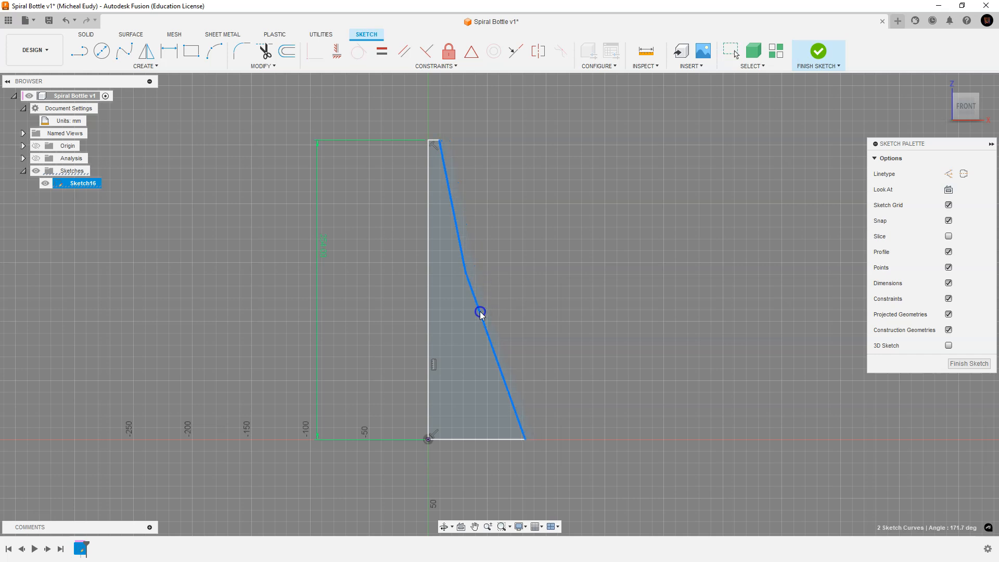
click(533, 406)
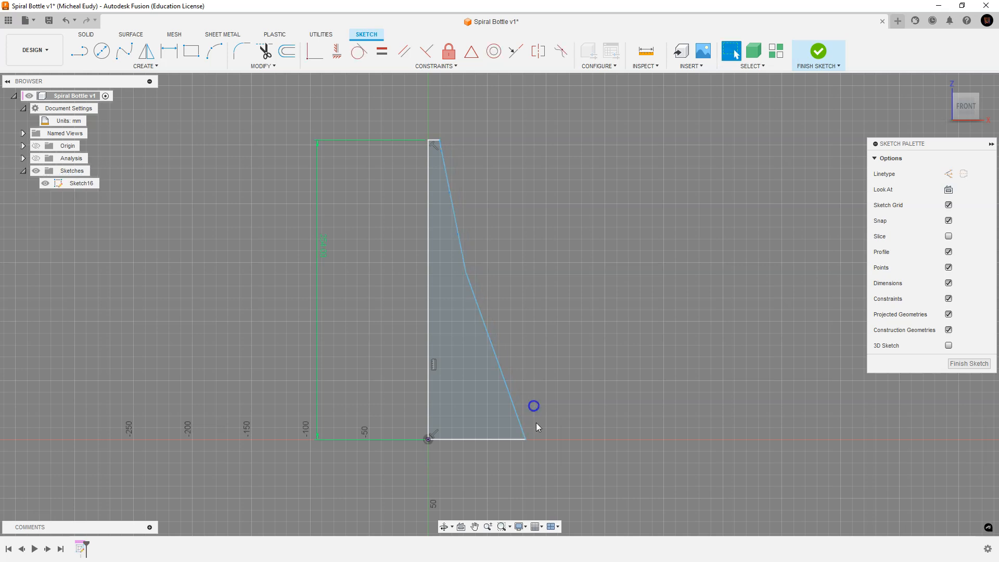
drag(524, 441, 504, 439)
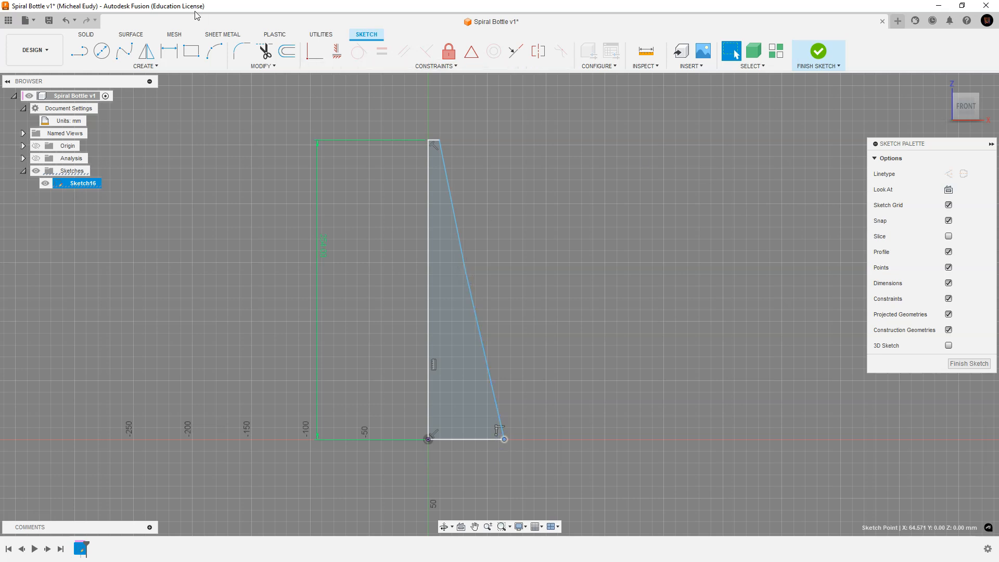
Try to fillet the shallow bend where the profile's two slanted lines meet.
click(232, 52)
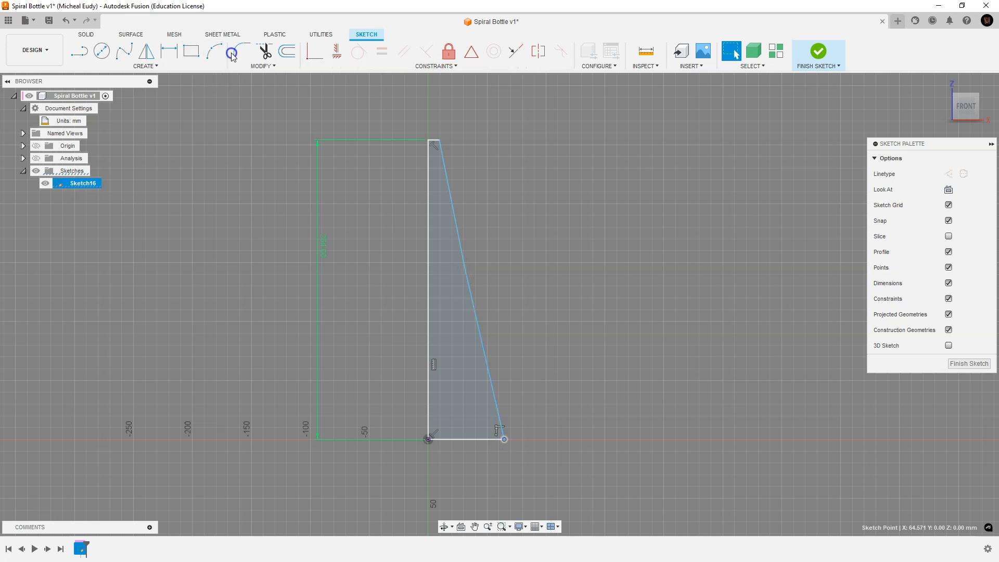
click(467, 274)
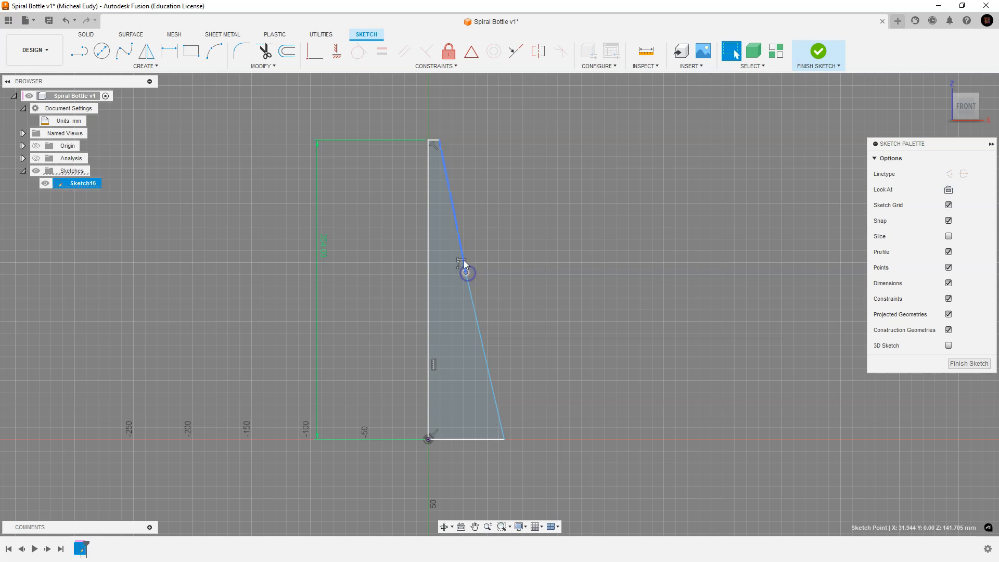
click(464, 262)
click(470, 283)
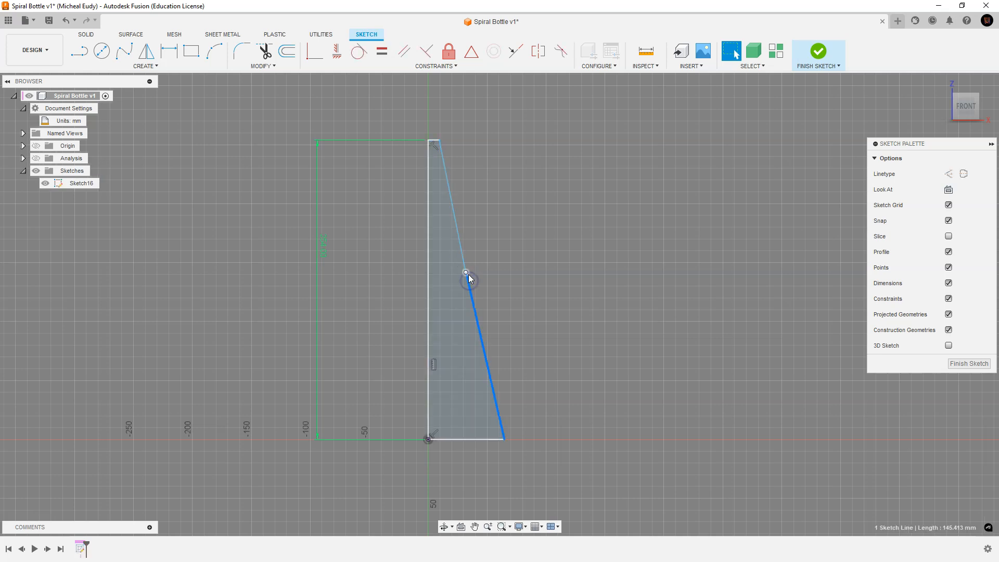
click(241, 51)
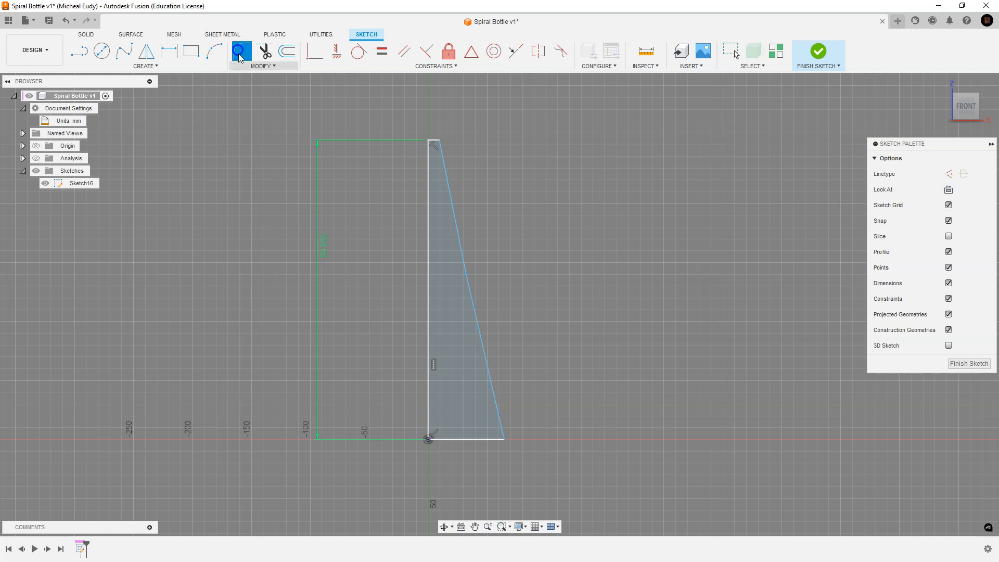
click(460, 226)
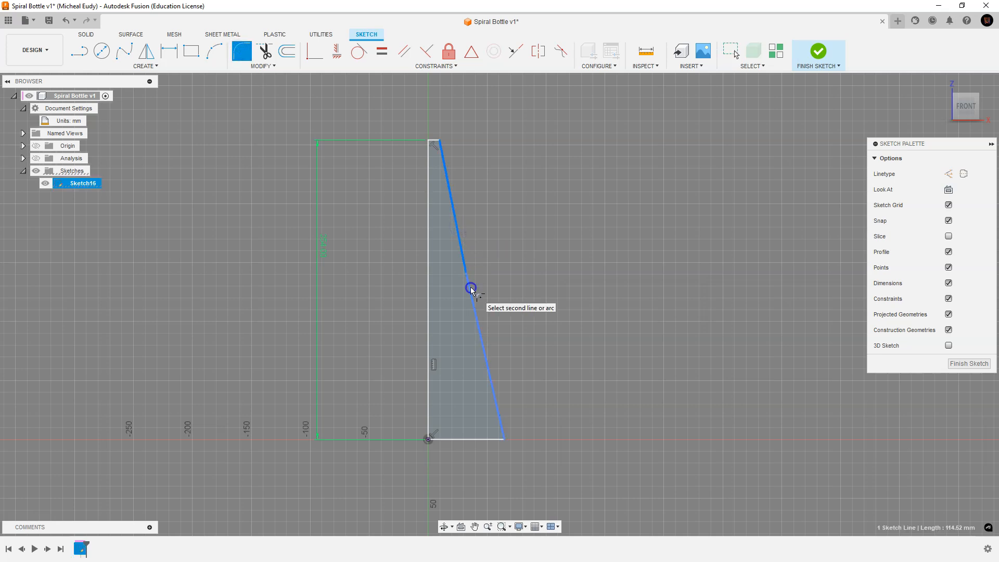
click(470, 286)
mouse_move(458, 275)
mouse_down()
mouse_move(448, 276)
mouse_move(487, 271)
mouse_move(414, 279)
mouse_move(450, 274)
mouse_up()
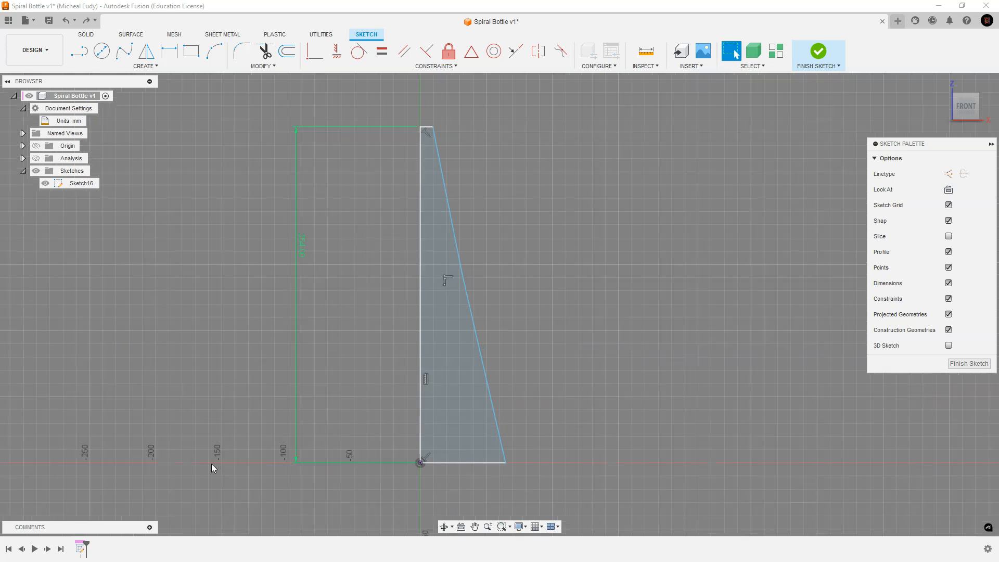
Move the point joining the two slanted lines inward and down to form a more pronounced bend in the profile.
click(469, 267)
click(460, 276)
mouse_move(462, 277)
mouse_down()
mouse_move(447, 288)
mouse_move(449, 306)
mouse_up()
Fillet the bend between the profile's two slanted lines with a large radius of about 291 mm.
click(244, 52)
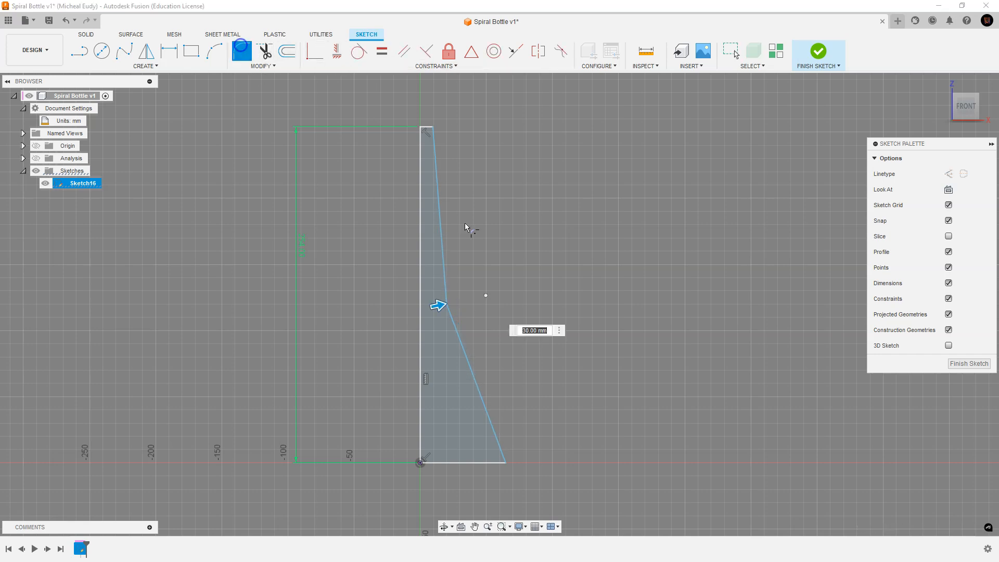
click(442, 268)
click(455, 333)
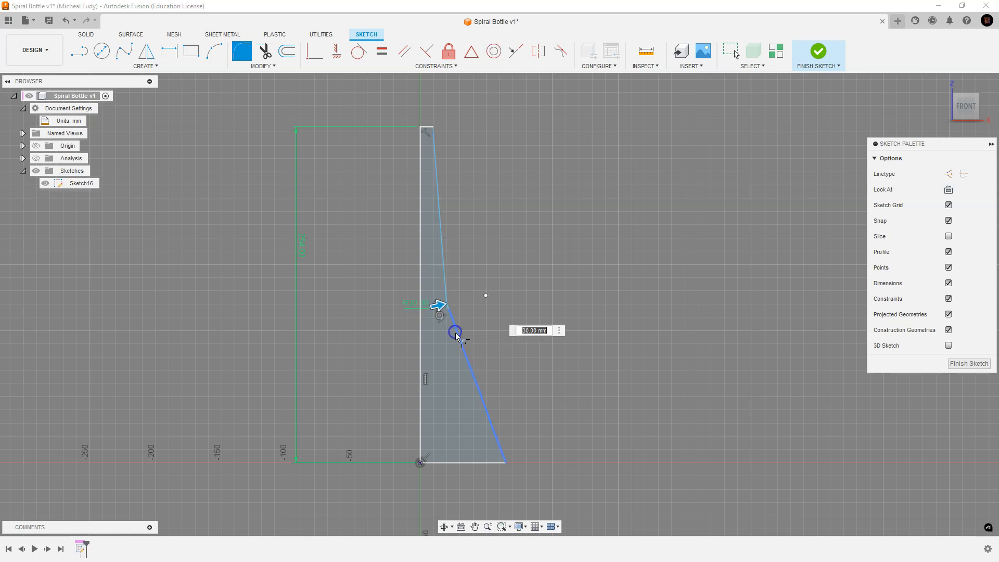
drag(440, 307, 439, 307)
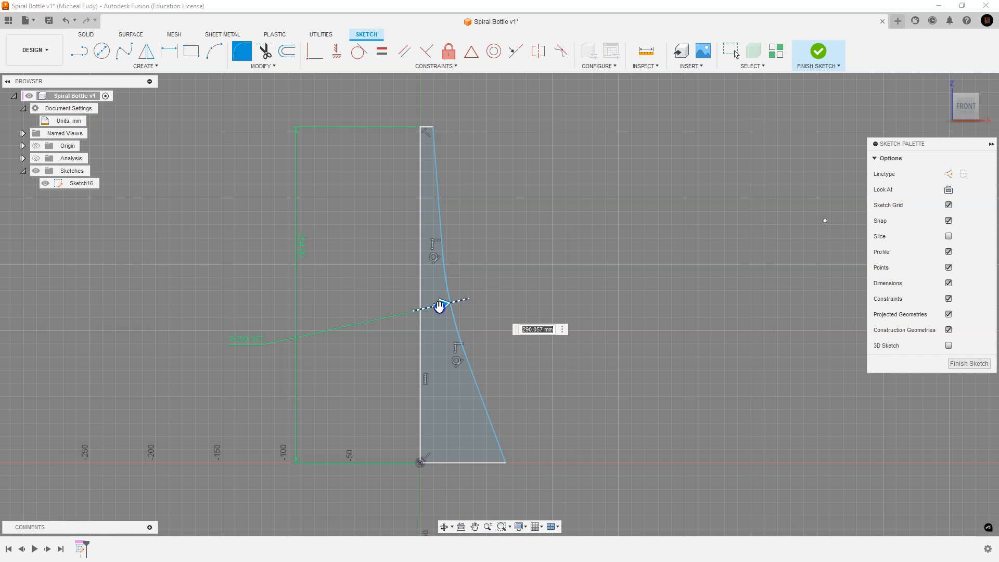
right_click(527, 295)
click(556, 297)
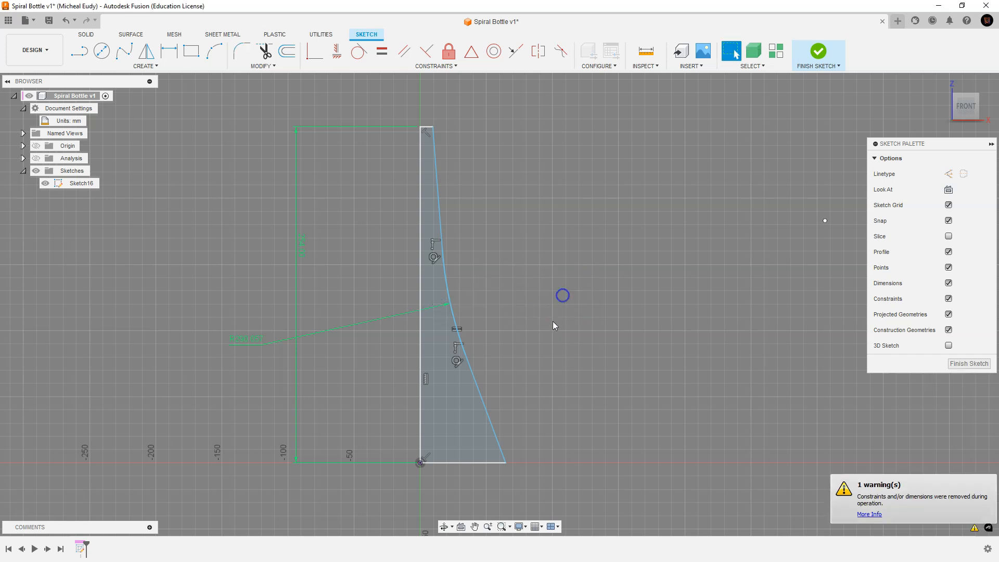
Fillet the profile's outer base corner with a radius of about 5.45 mm.
click(240, 51)
click(504, 461)
drag(495, 456, 507, 464)
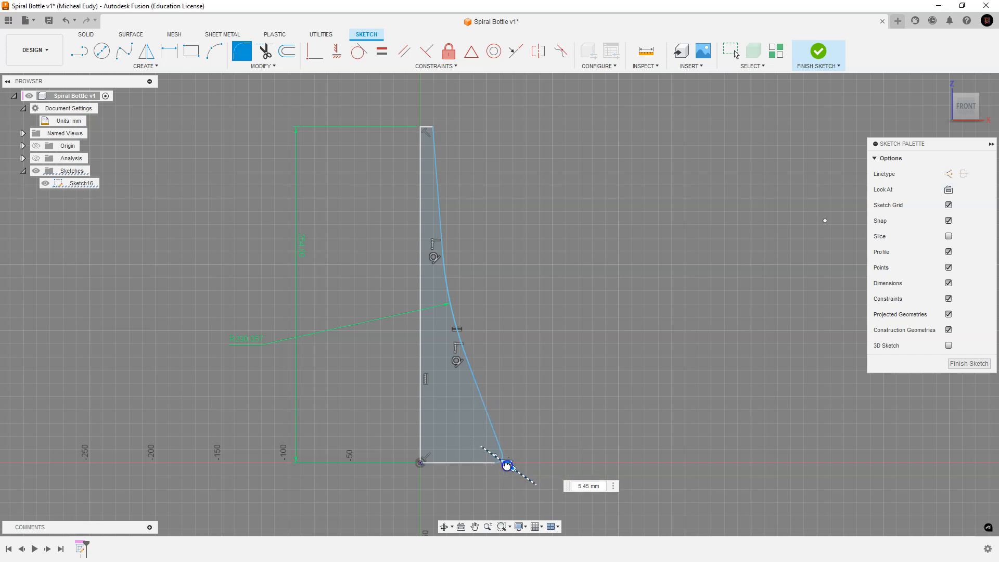
drag(506, 464, 507, 465)
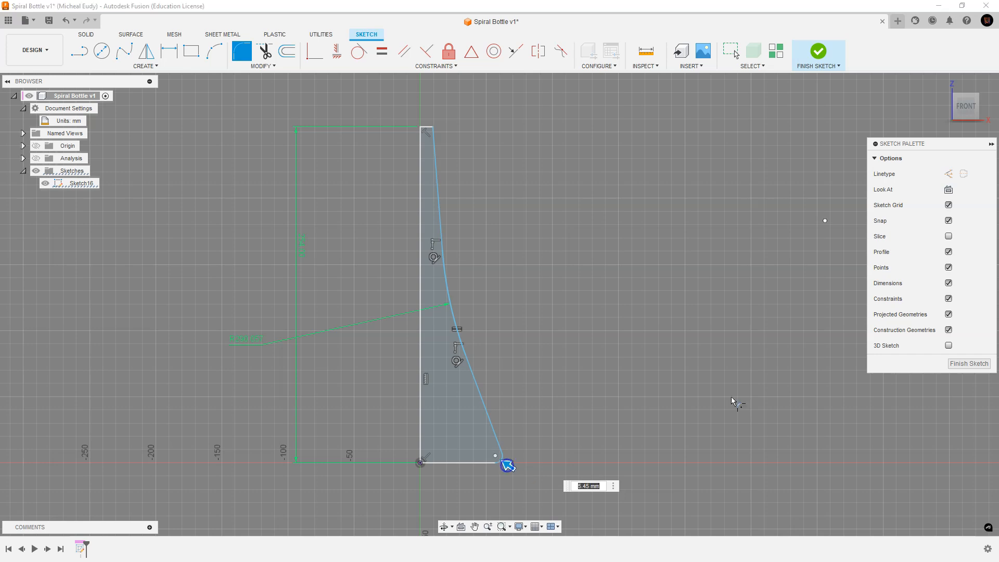
right_click(698, 384)
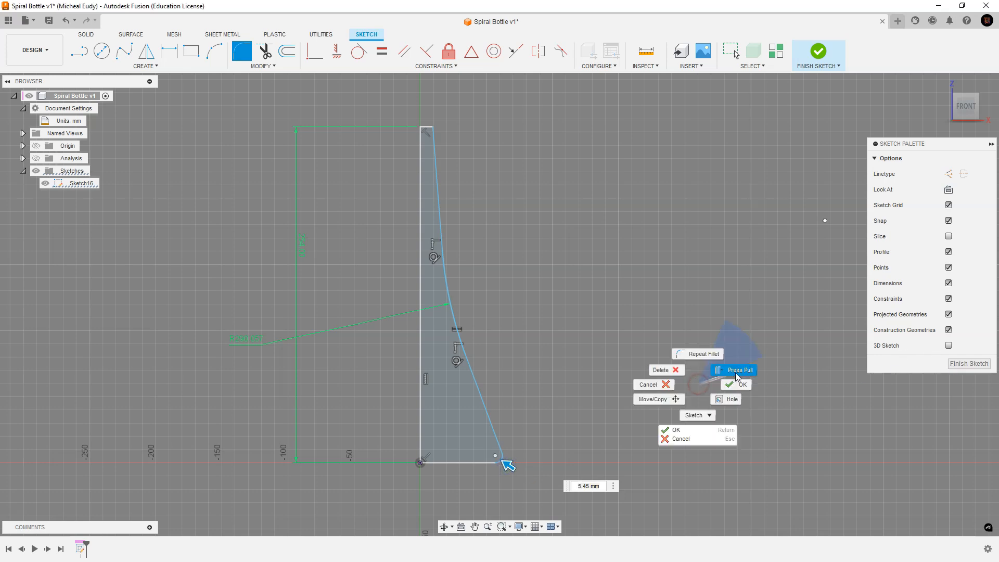
click(741, 386)
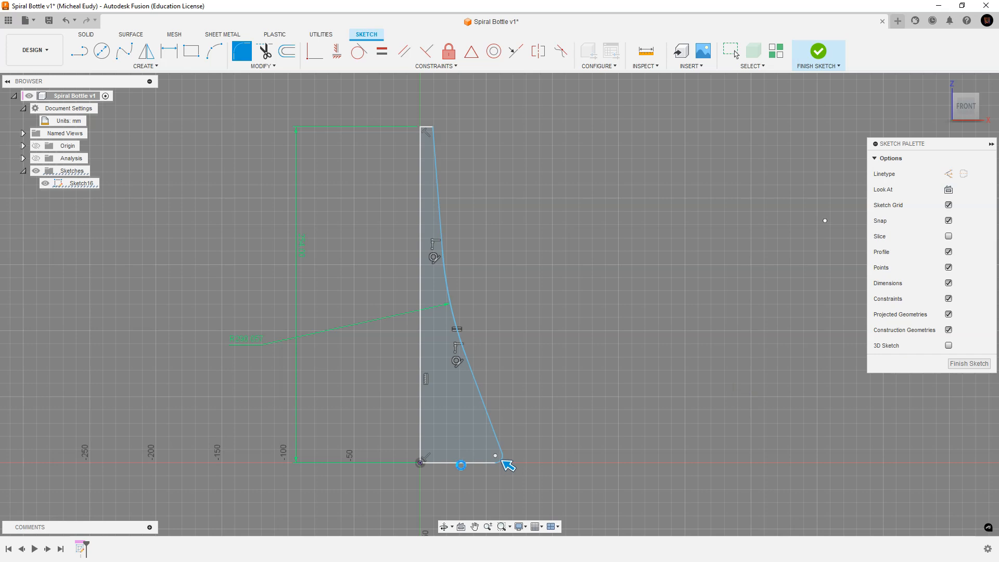
key(Escape)
Draw a three-point spline arching from the base line about 40 mm from the origin to the vertical line about 10 mm above the origin.
scroll(450, 458, up, 3)
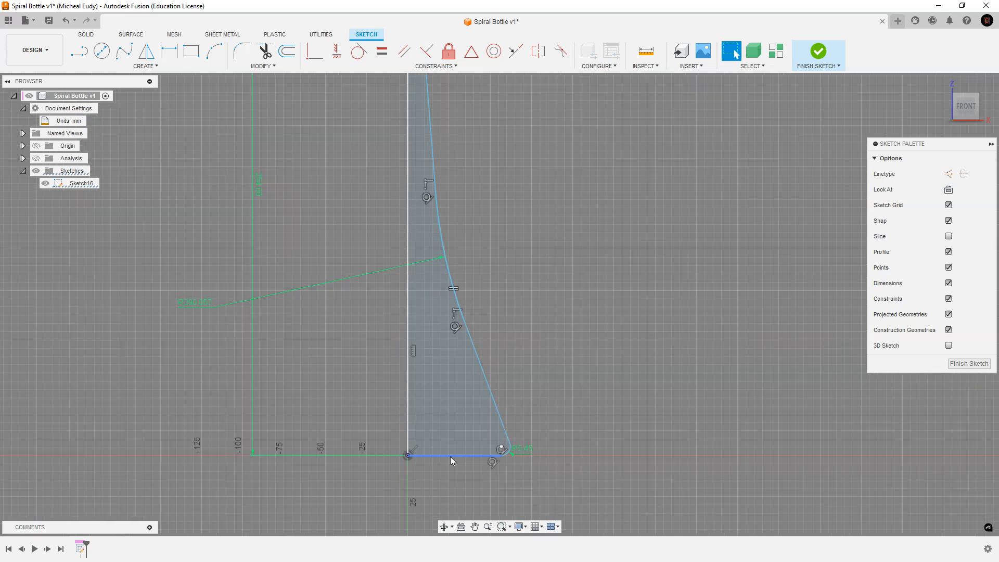
mouse_move(449, 463)
middle_down()
mouse_move(479, 357)
mouse_move(486, 364)
middle_up()
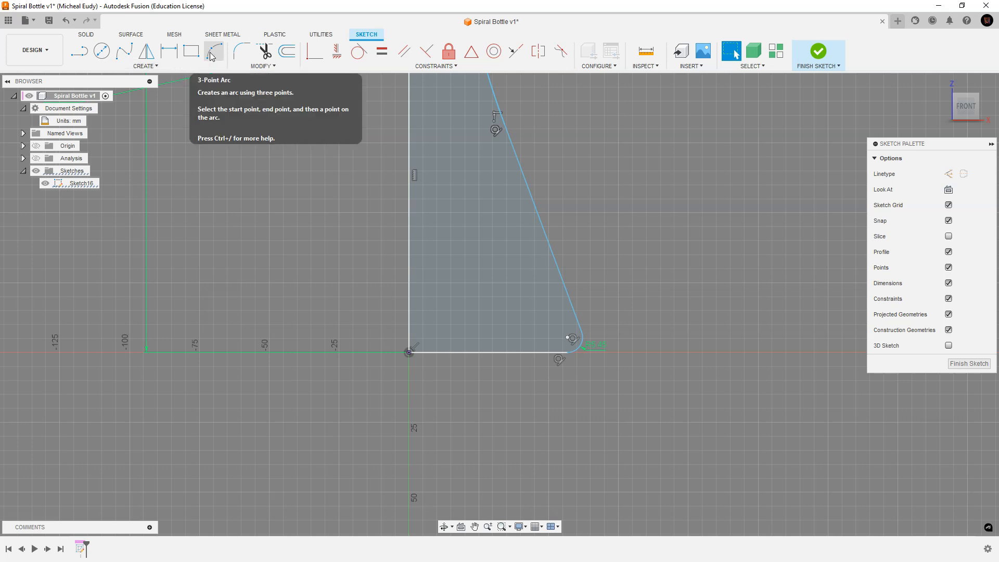
click(123, 50)
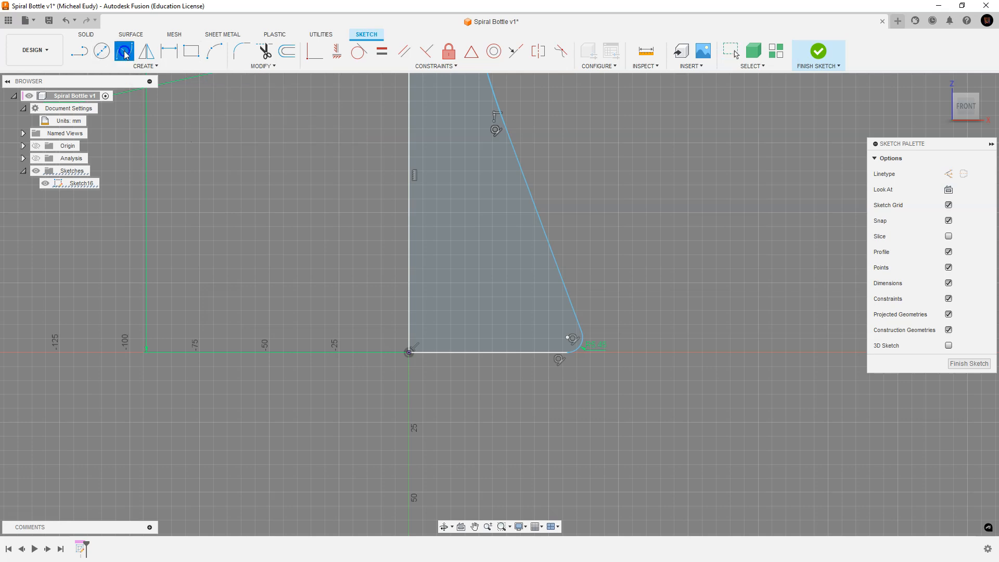
click(520, 353)
click(465, 324)
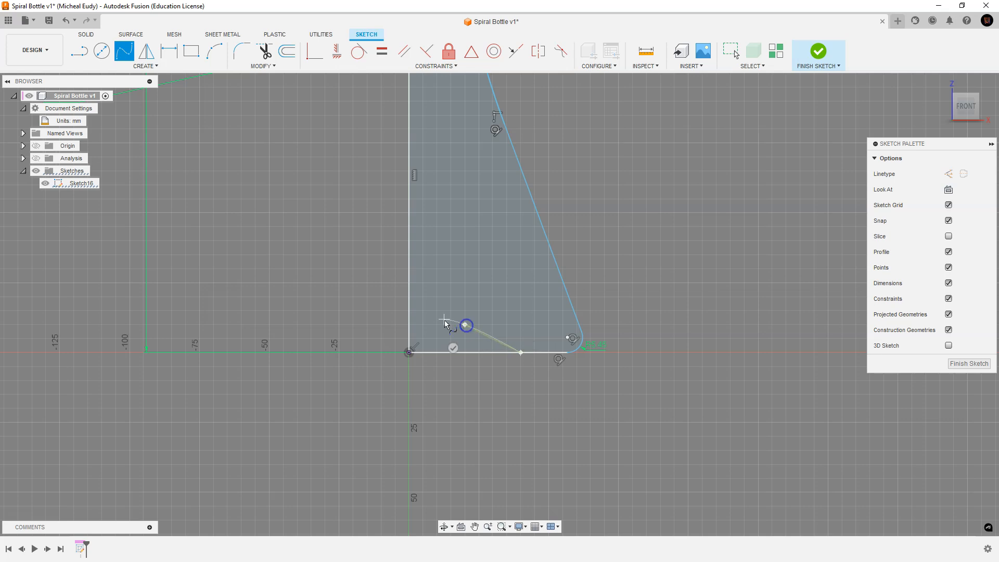
click(409, 324)
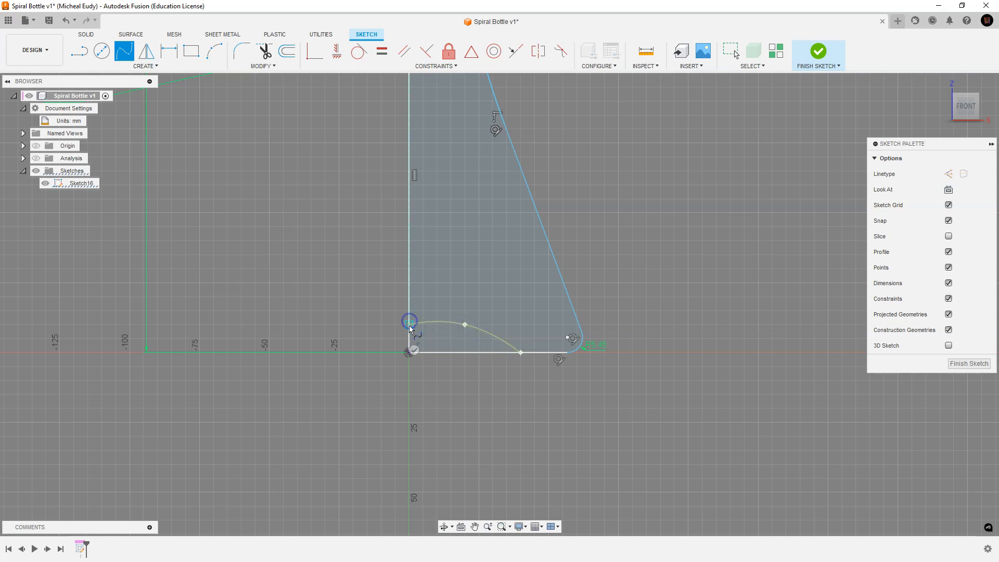
right_click(399, 327)
click(445, 338)
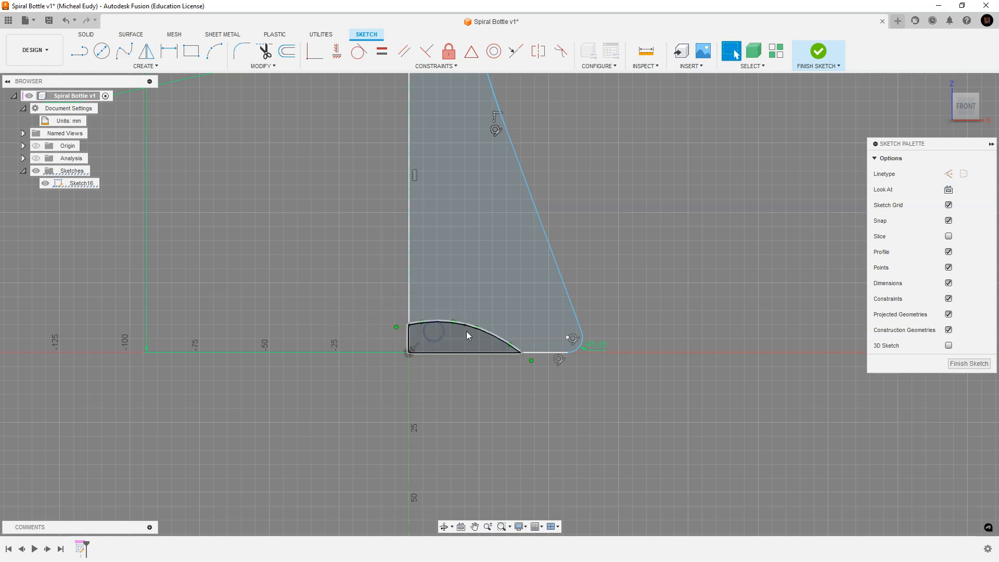
Lower the spline's middle fit point to about X 20.3 mm, Z 8.3 mm for a smoother arch.
click(466, 331)
click(496, 410)
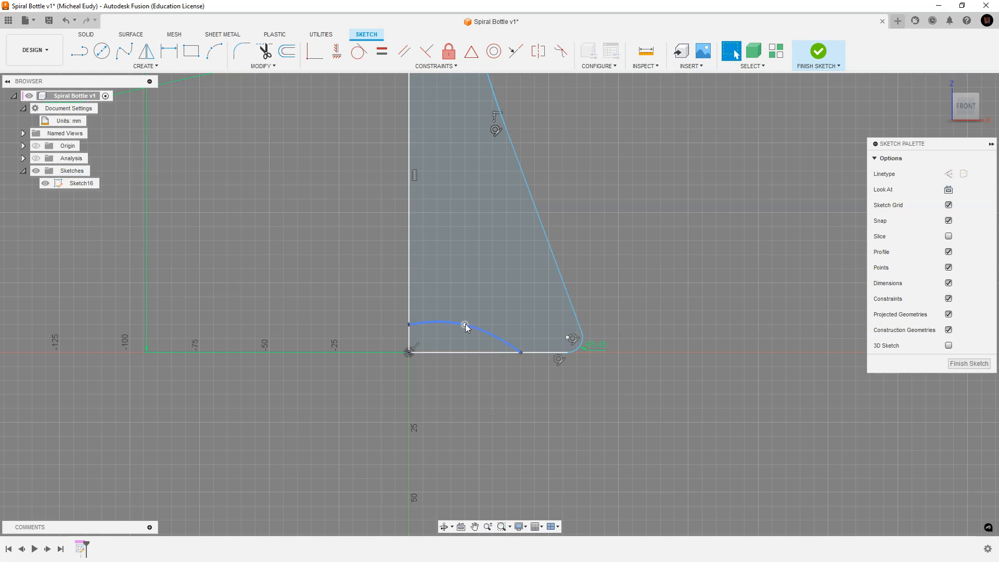
click(465, 330)
click(497, 403)
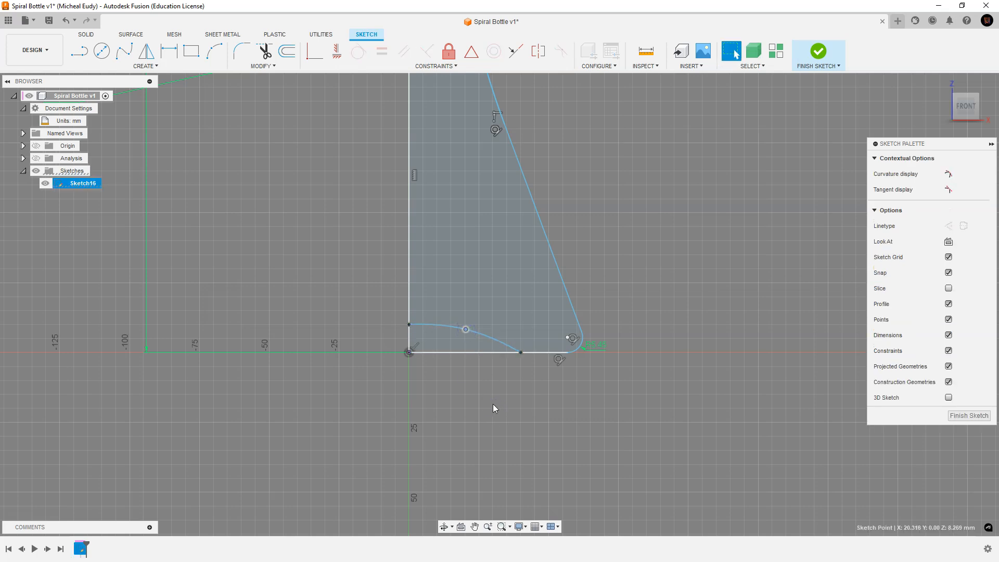
click(463, 353)
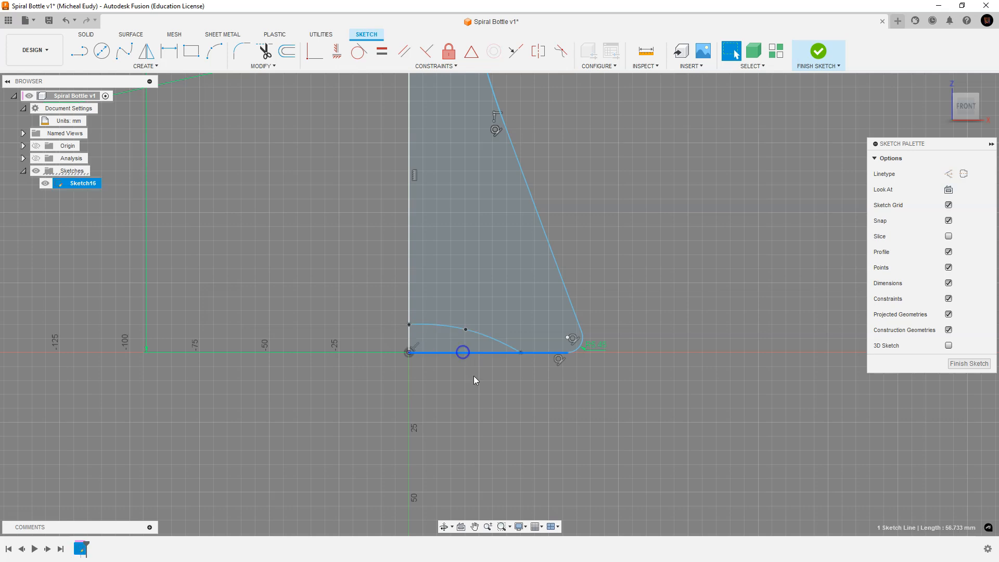
click(340, 130)
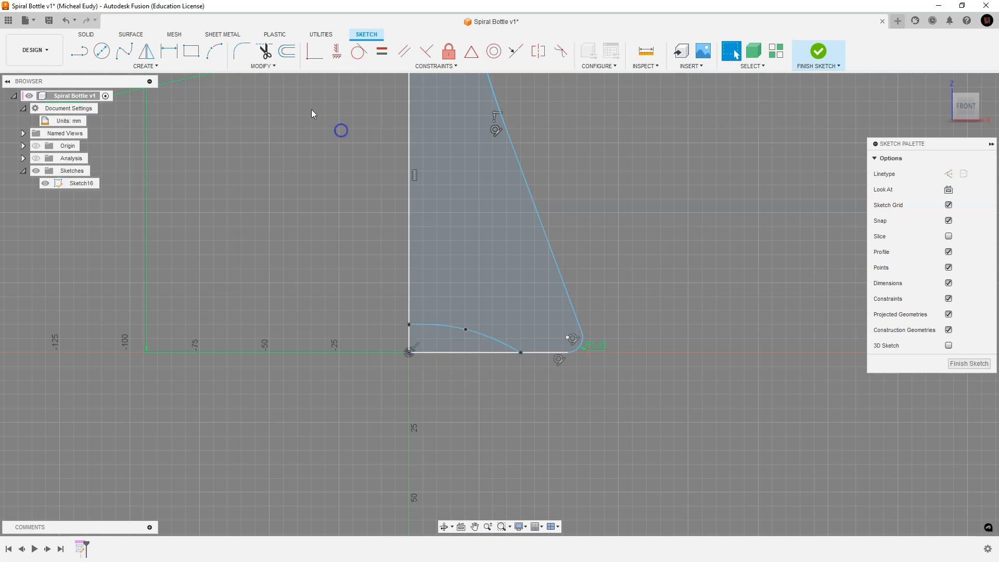
click(266, 38)
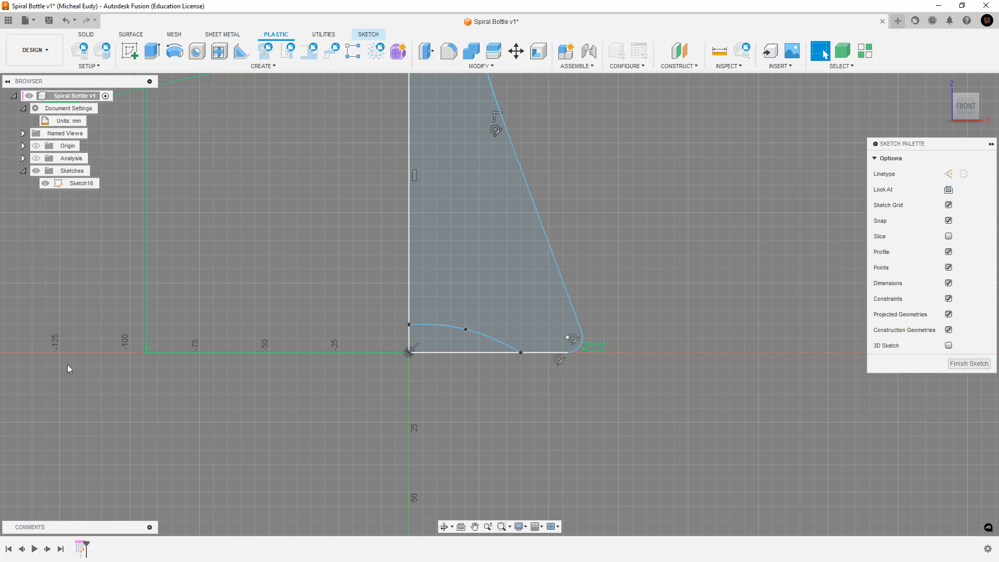
click(87, 34)
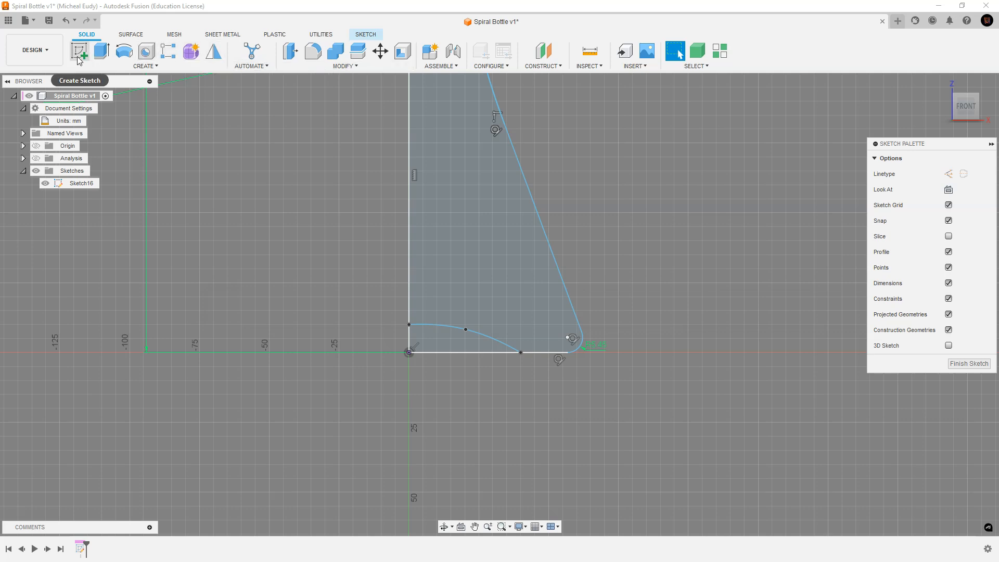
click(77, 184)
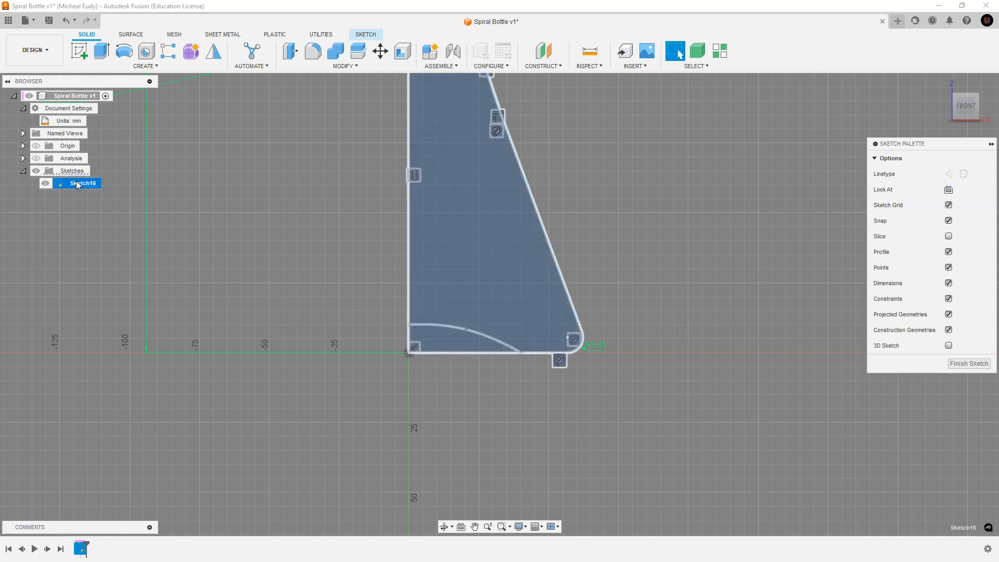
click(264, 218)
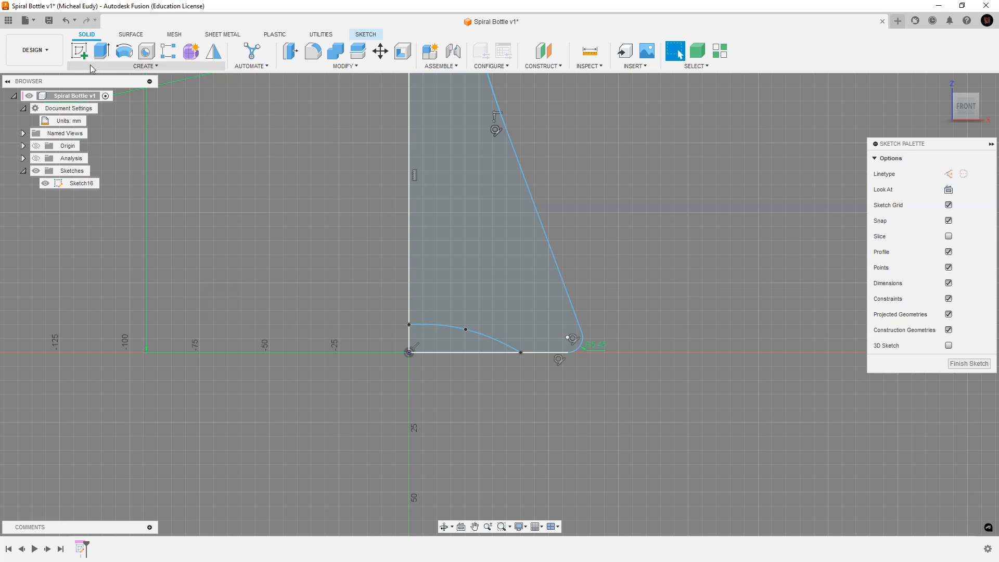
click(79, 50)
click(142, 66)
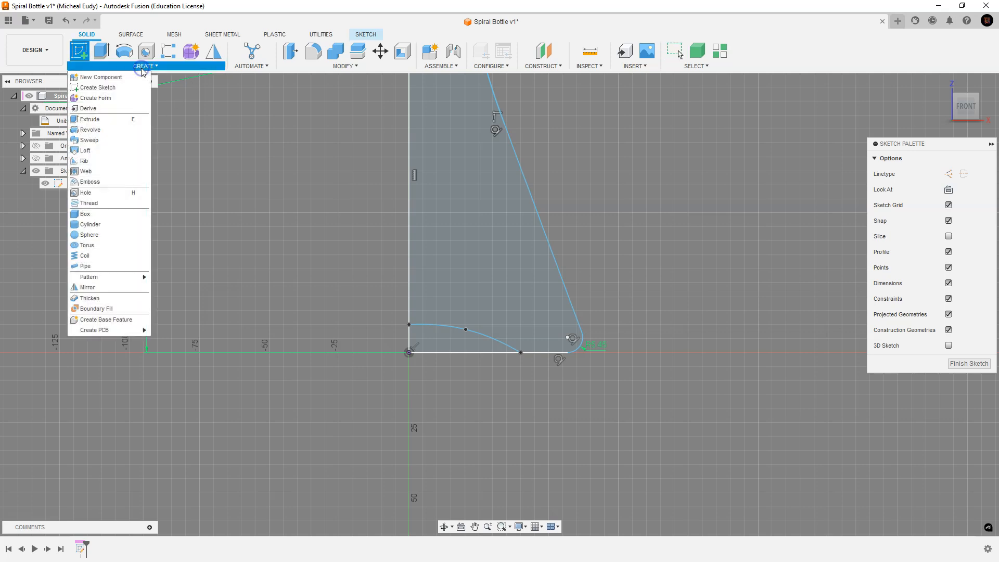
click(233, 178)
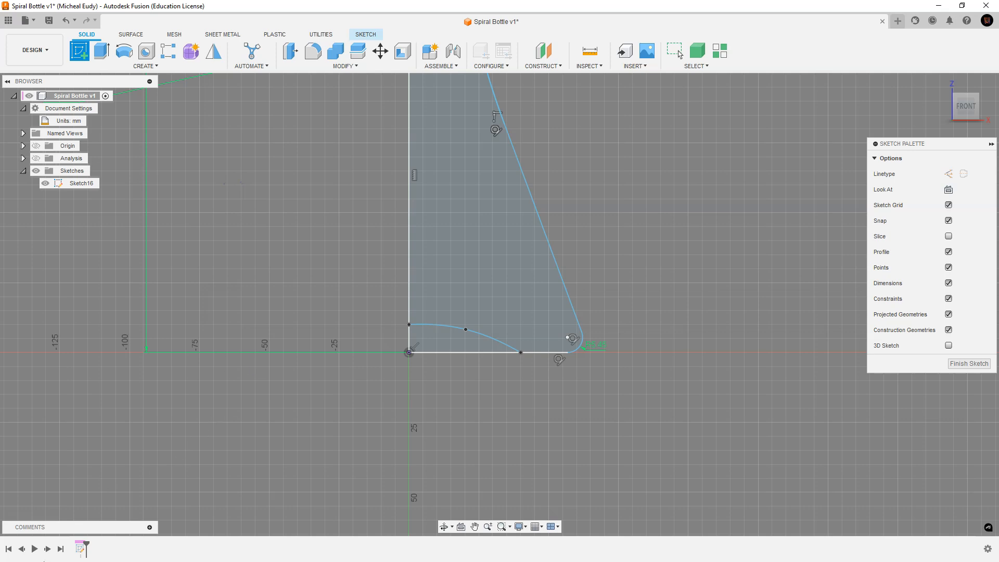
click(365, 34)
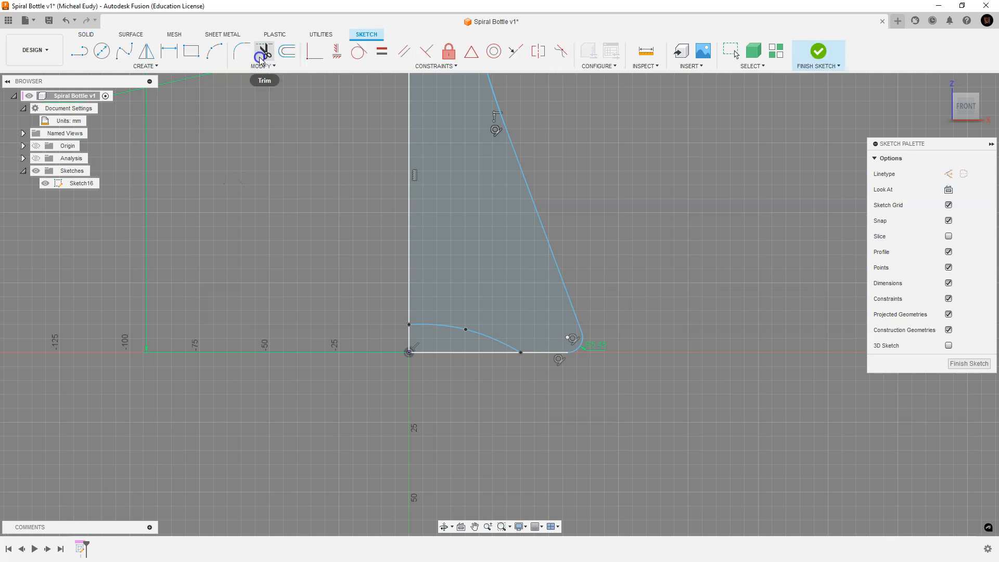
Trim away the parts of the base line and vertical line enclosed beneath the spline at the origin.
click(264, 50)
click(476, 351)
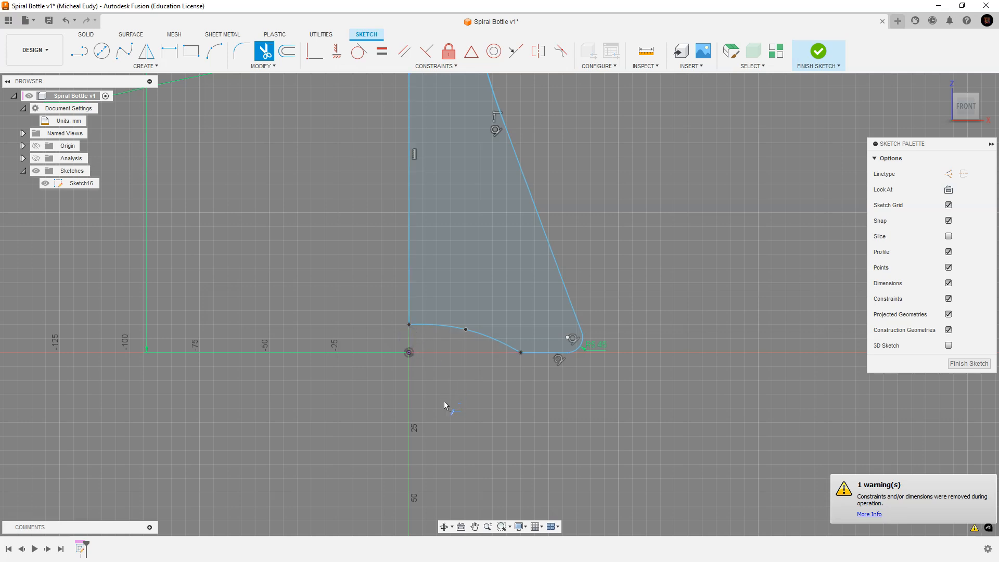
right_click(365, 403)
click(404, 401)
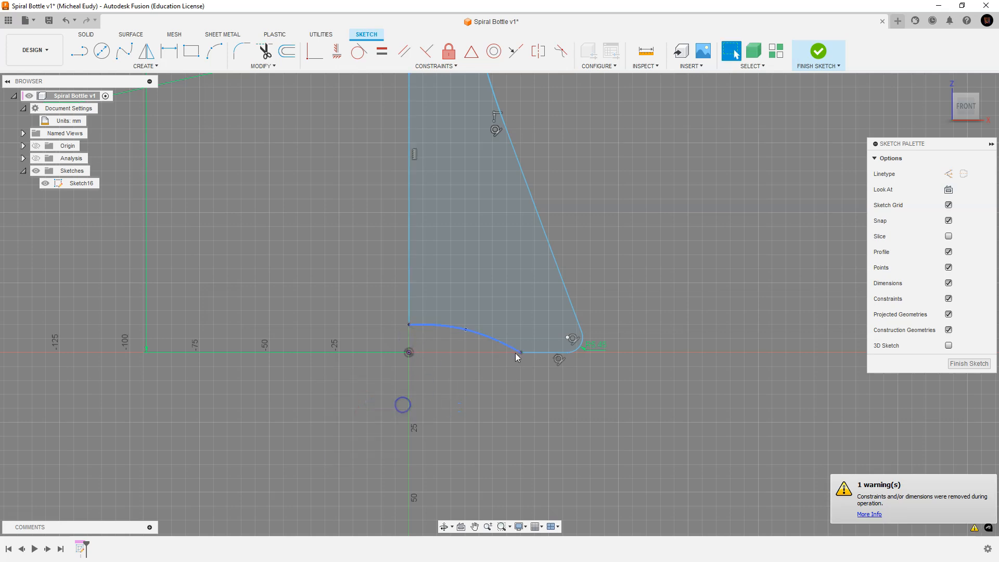
Fillet the corner where the spline meets the remaining base line with a radius of about 14.2 mm.
click(242, 51)
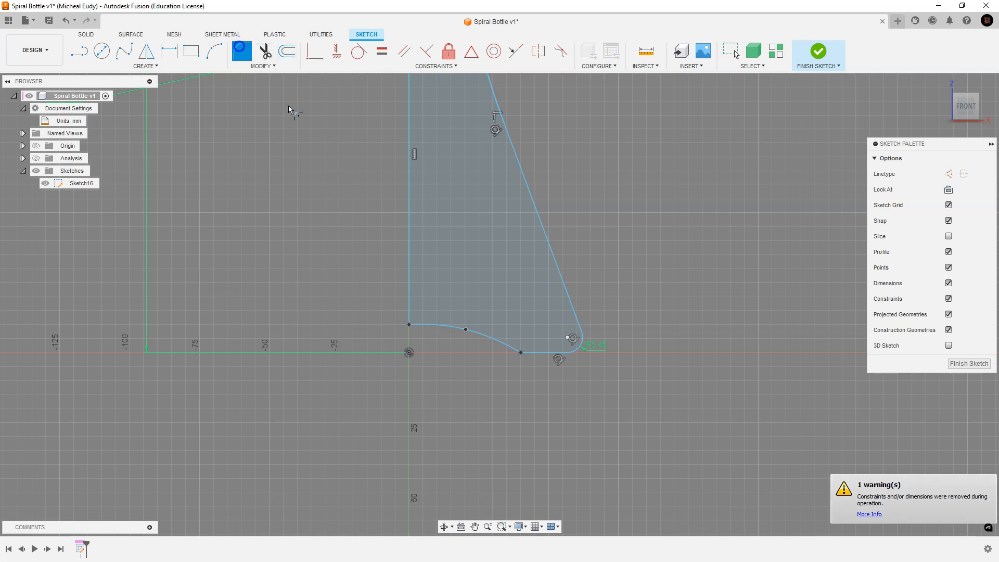
click(530, 353)
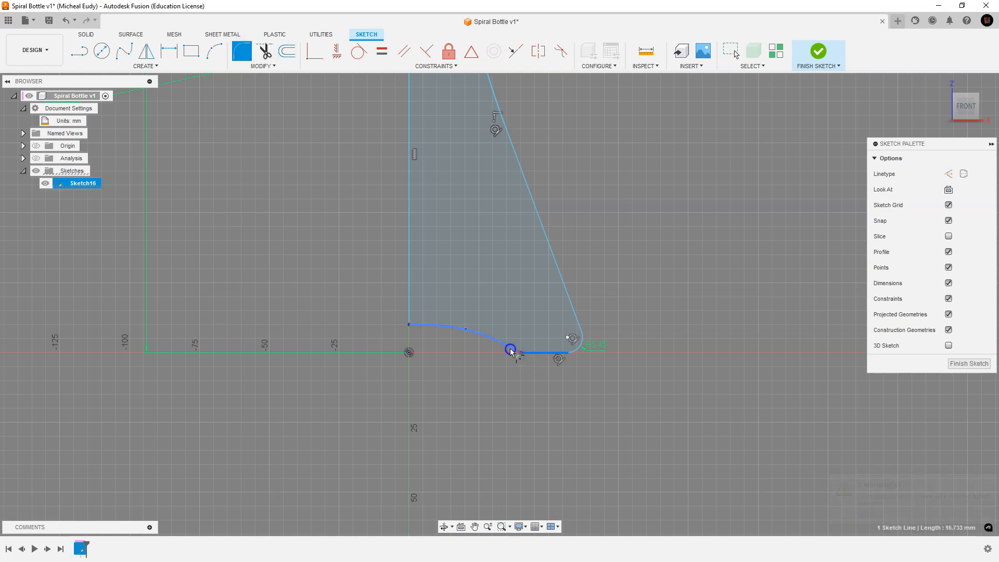
click(509, 348)
drag(518, 359, 523, 379)
right_click(498, 394)
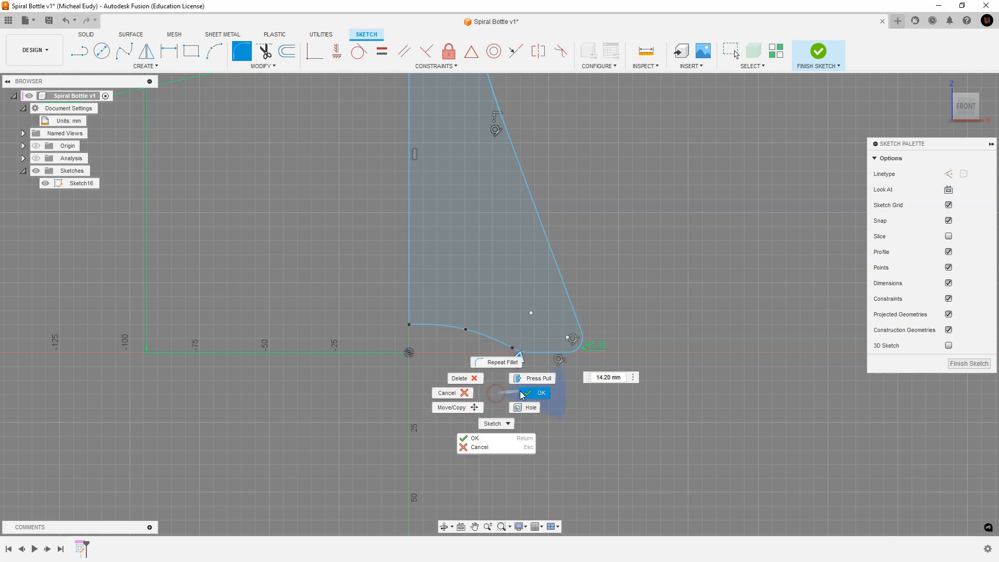
click(521, 391)
Move the centre point of the outer base corner fillet inward to X 50 mm, Z 5 mm.
scroll(582, 285, down, 3)
scroll(582, 283, down, 2)
mouse_move(582, 283)
middle_down()
mouse_move(593, 279)
mouse_move(575, 292)
mouse_move(569, 235)
mouse_move(566, 254)
middle_up()
scroll(574, 348, up, 4)
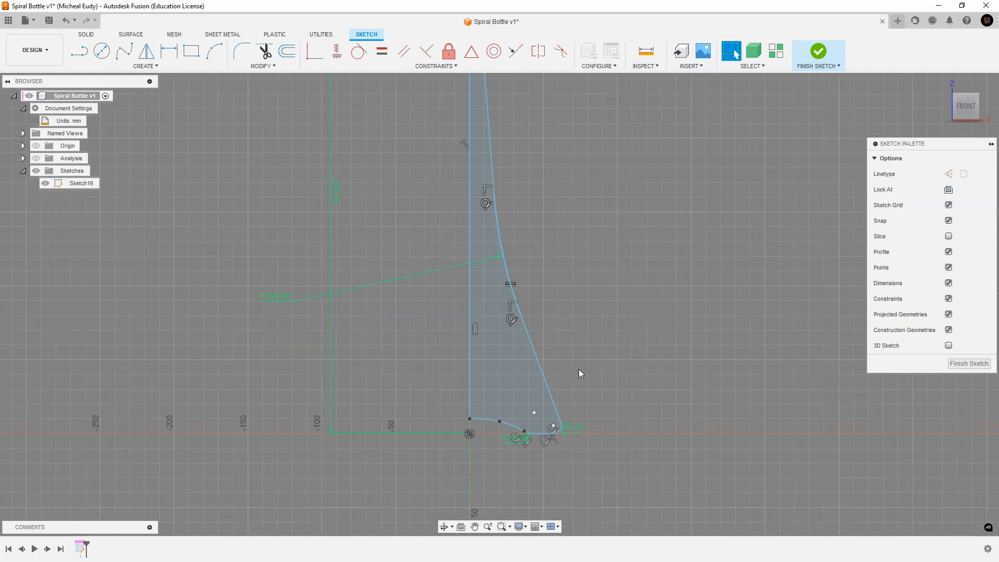
drag(547, 433, 540, 438)
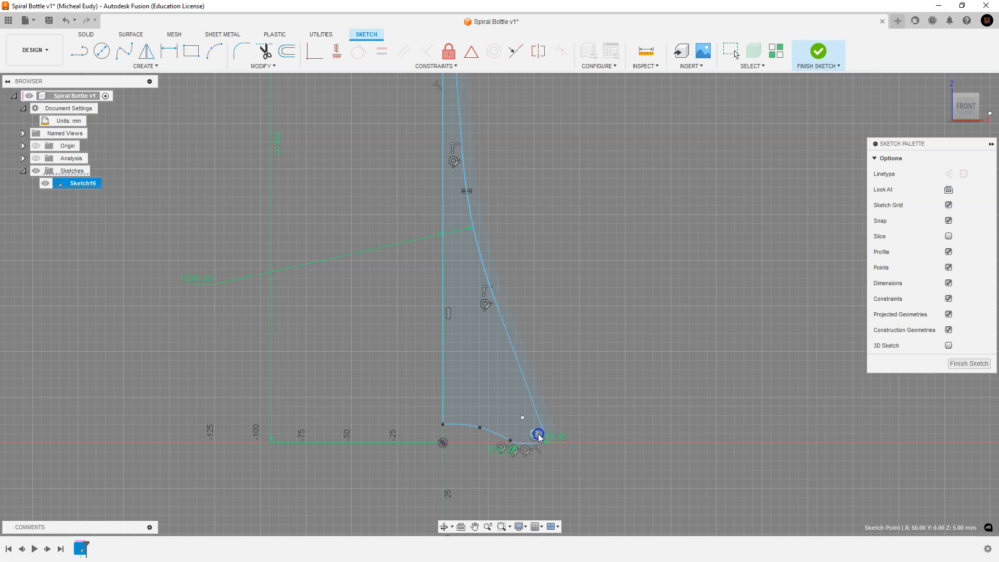
Move the profile's upper outer corner slightly outward, to about 5.9 mm from the vertical line.
mouse_move(502, 193)
middle_down()
mouse_move(519, 270)
mouse_move(518, 326)
middle_up()
scroll(479, 109, down, 1)
scroll(464, 109, up, 3)
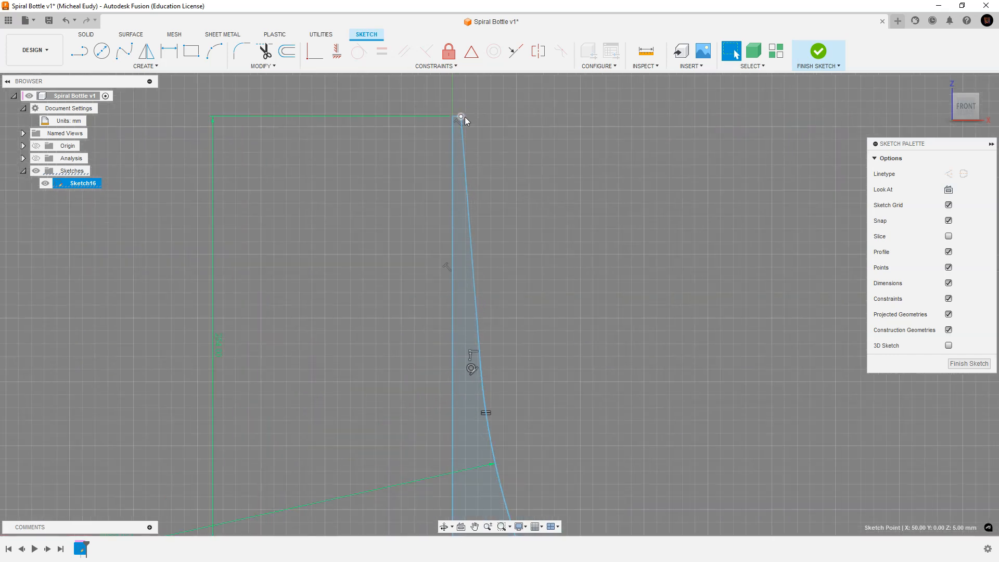
drag(463, 116, 467, 116)
Check the adjusted profile down to its base and finish the sketch.
middle_drag(537, 414, 530, 229)
scroll(535, 229, up, 2)
scroll(587, 408, down, 3)
mouse_move(586, 442)
middle_down()
mouse_move(601, 422)
mouse_move(651, 425)
mouse_move(588, 333)
mouse_move(592, 345)
middle_up()
scroll(534, 336, down, 2)
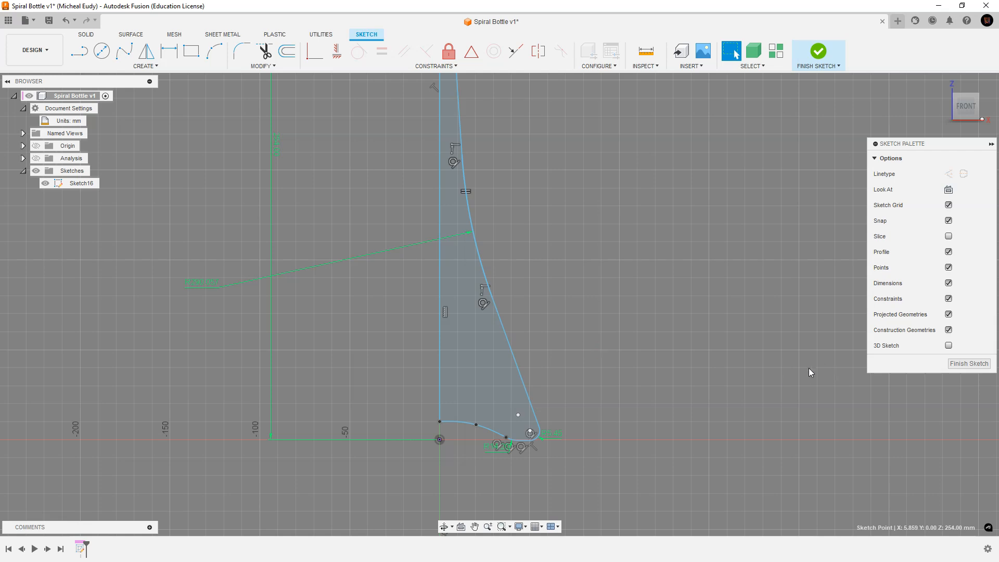
click(969, 363)
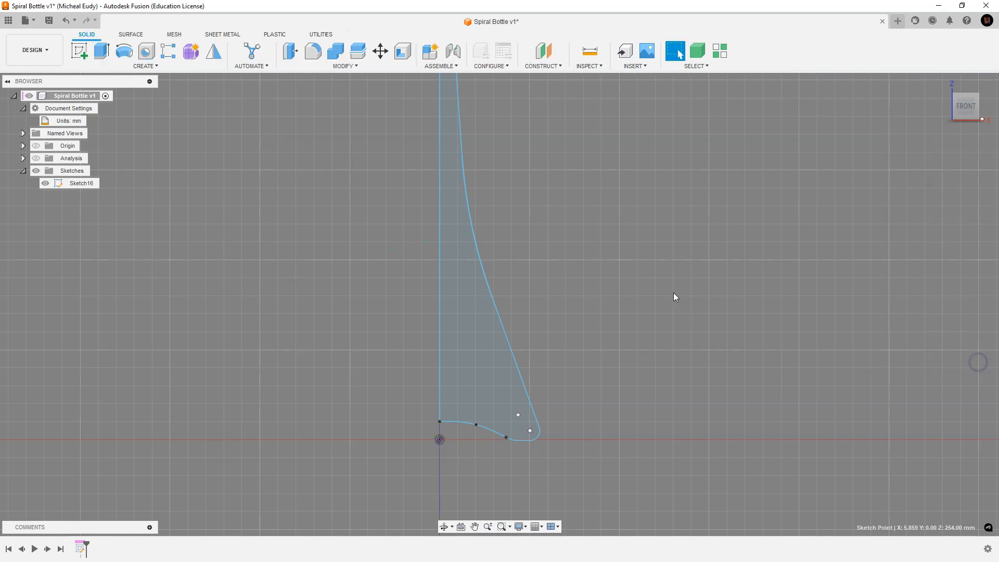
Revolve the bottle half-profile a full 360 degrees about its vertical line as a new body.
click(943, 81)
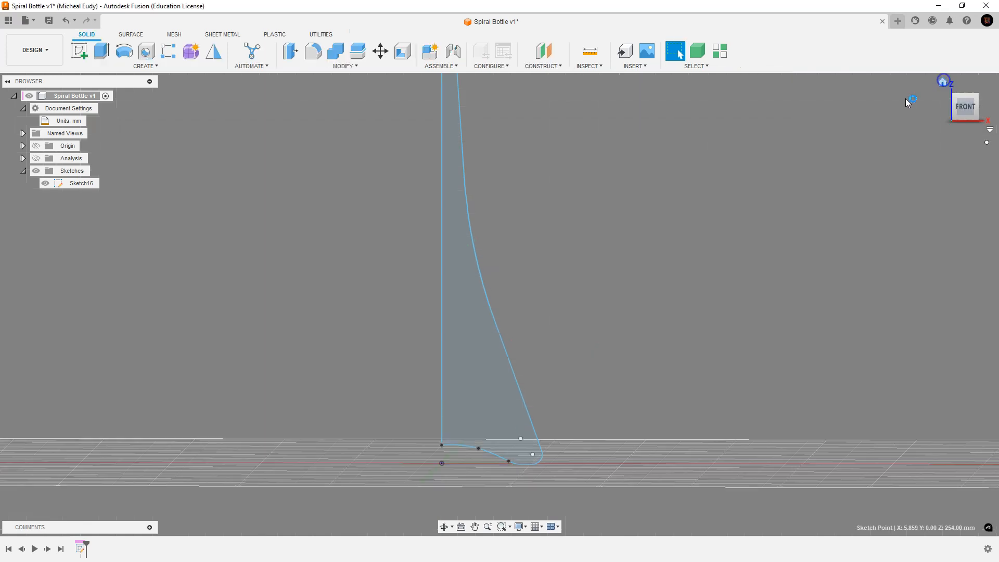
click(145, 66)
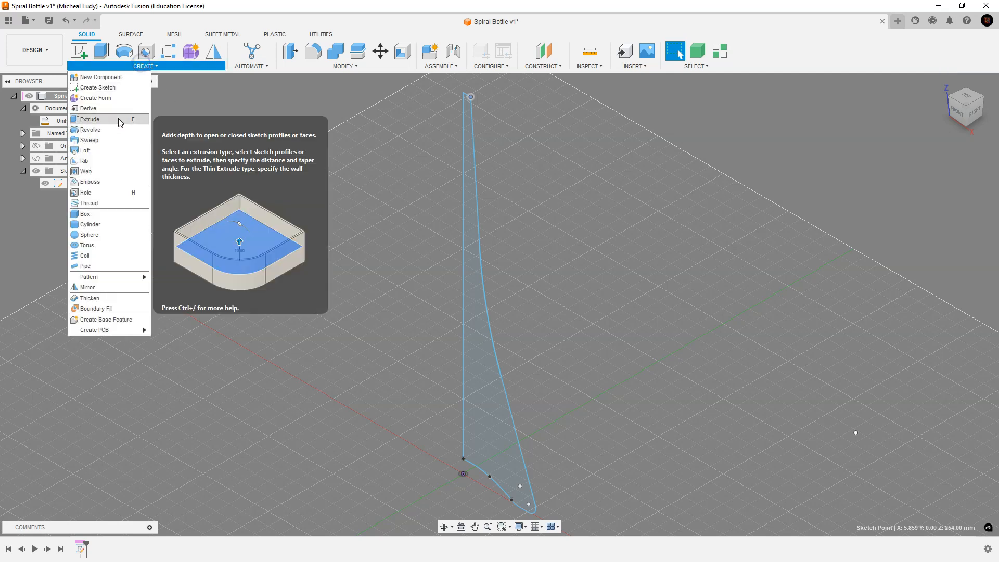
click(100, 130)
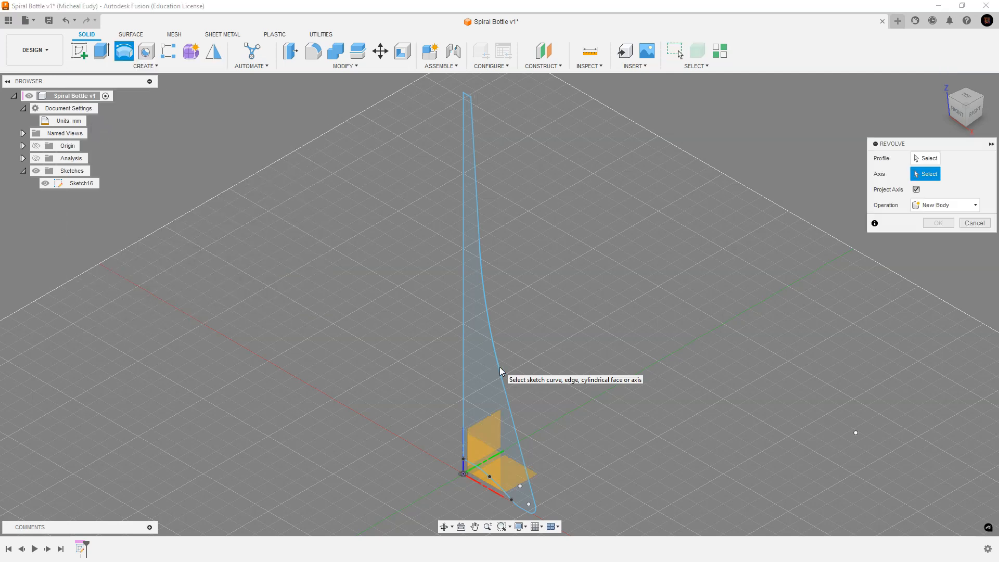
click(481, 370)
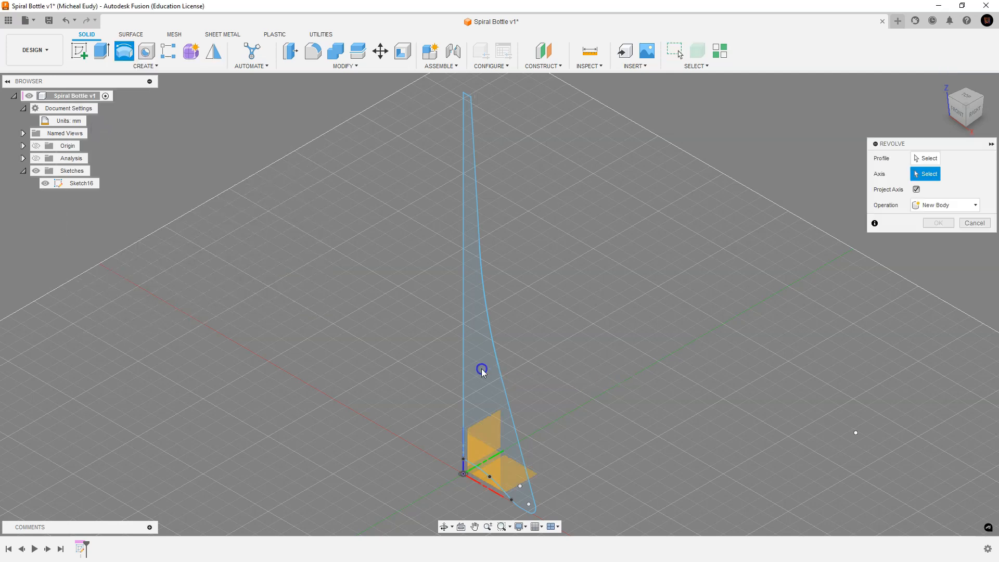
click(939, 158)
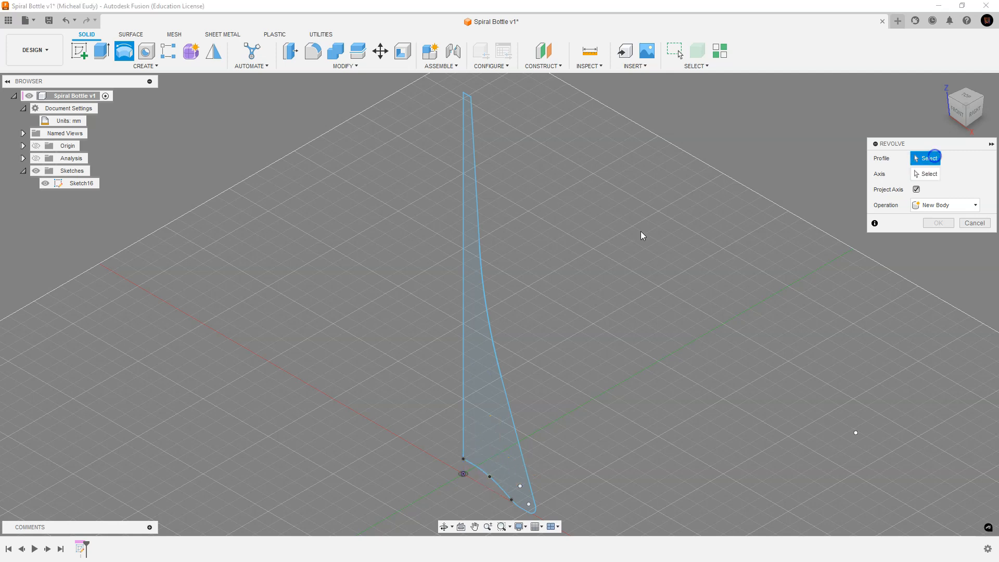
click(498, 371)
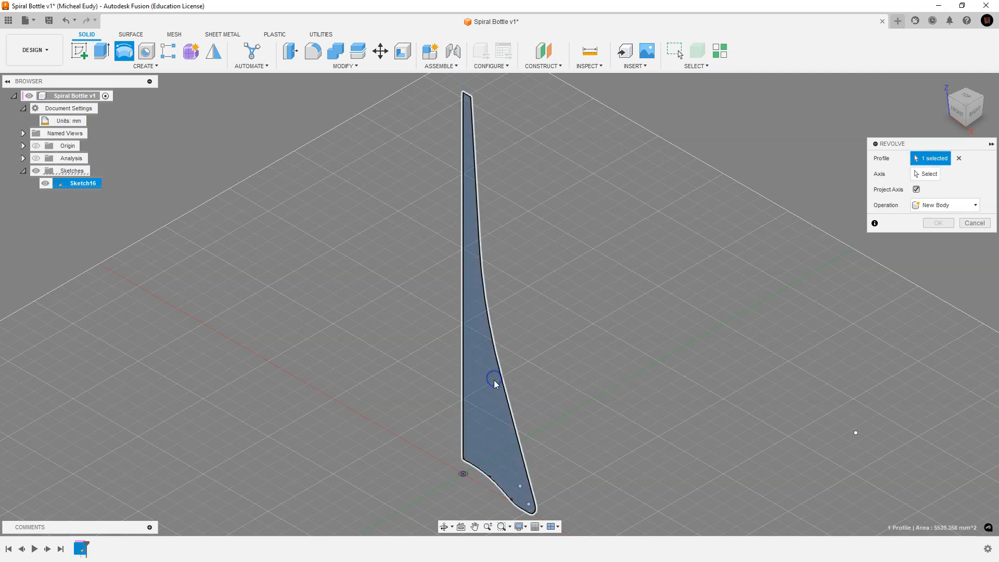
click(924, 177)
click(467, 356)
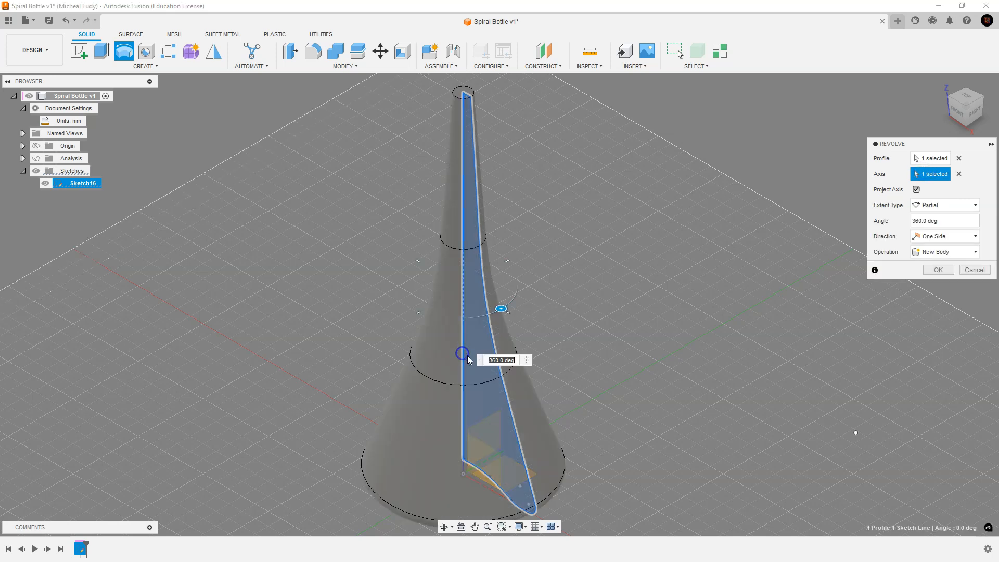
click(938, 270)
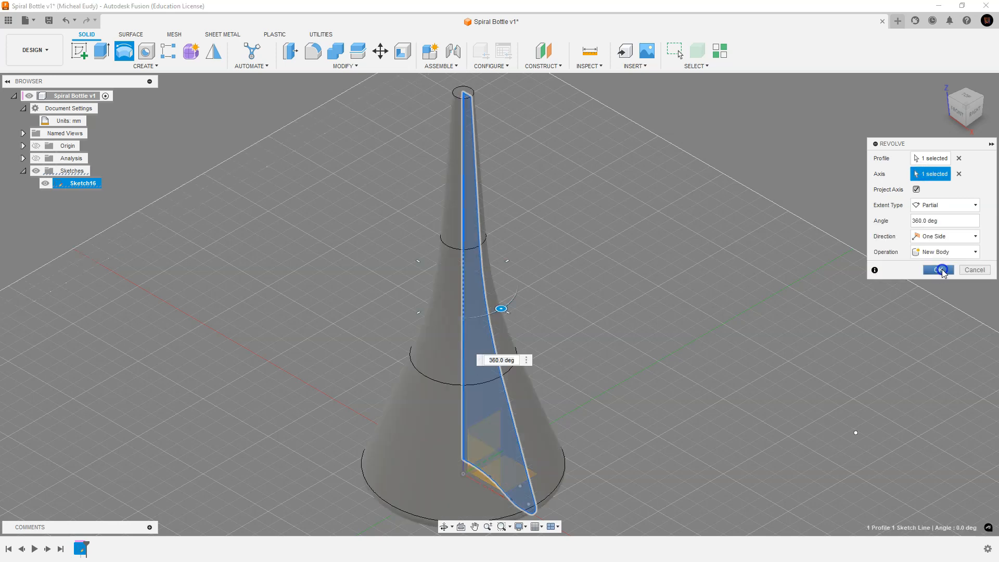
Inspect the revolved bottle's proportions and reopen its profile sketch for editing.
shift+middle_drag(553, 394, 544, 357)
scroll(552, 304, down, 1)
scroll(550, 304, up, 2)
scroll(550, 305, down, 5)
mouse_move(544, 298)
middle_down()
mouse_move(354, 305)
mouse_move(375, 288)
mouse_move(375, 247)
mouse_move(376, 328)
mouse_move(376, 310)
middle_up()
right_click(82, 209)
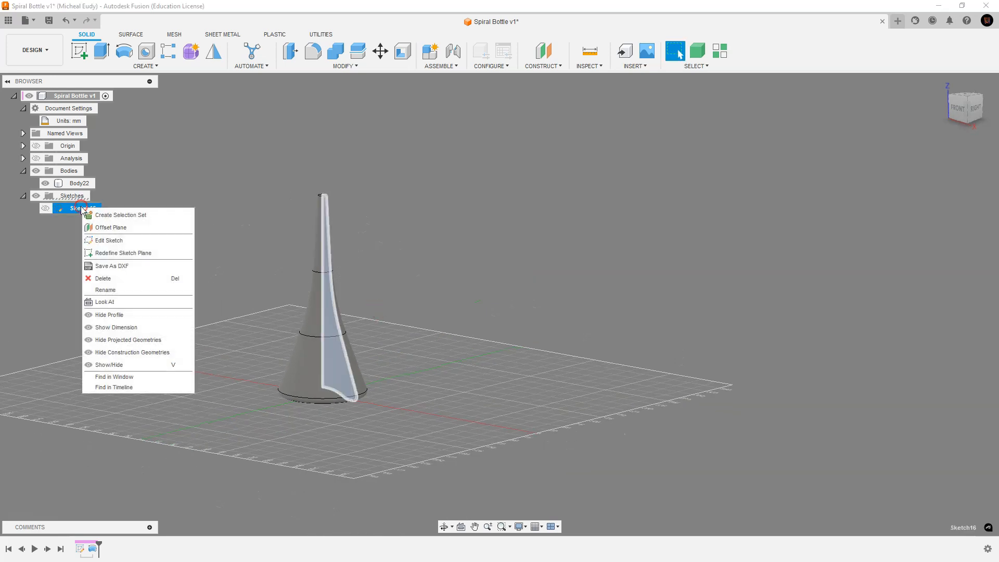
click(123, 238)
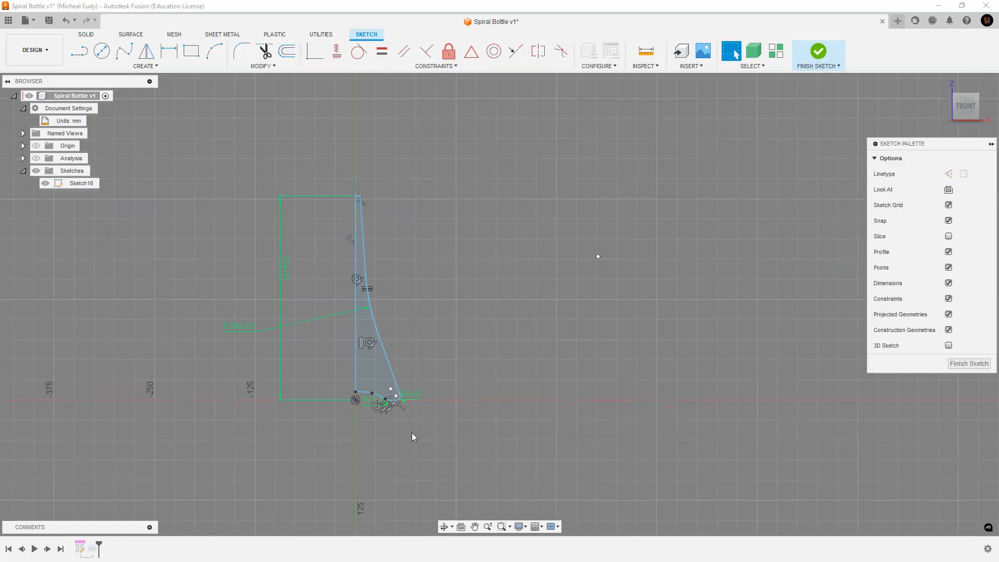
Narrow the bottle's base by moving the fillet geometry at its outer corner inward, placing the outer fillet's centre at about X 42 mm.
scroll(407, 407, up, 2)
middle_drag(407, 407, 515, 406)
mouse_move(577, 425)
mouse_down()
mouse_move(492, 362)
mouse_move(422, 286)
mouse_up()
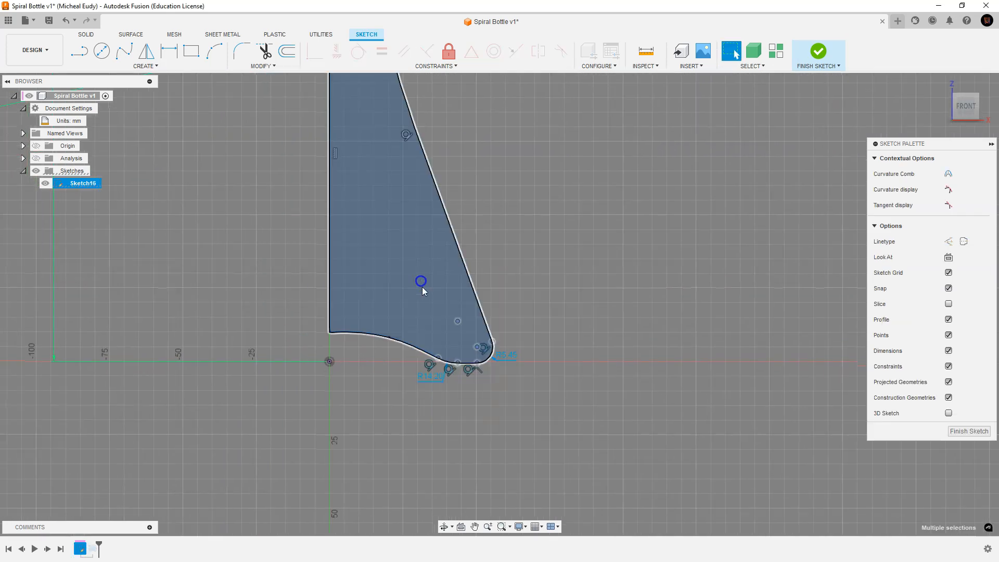
click(501, 322)
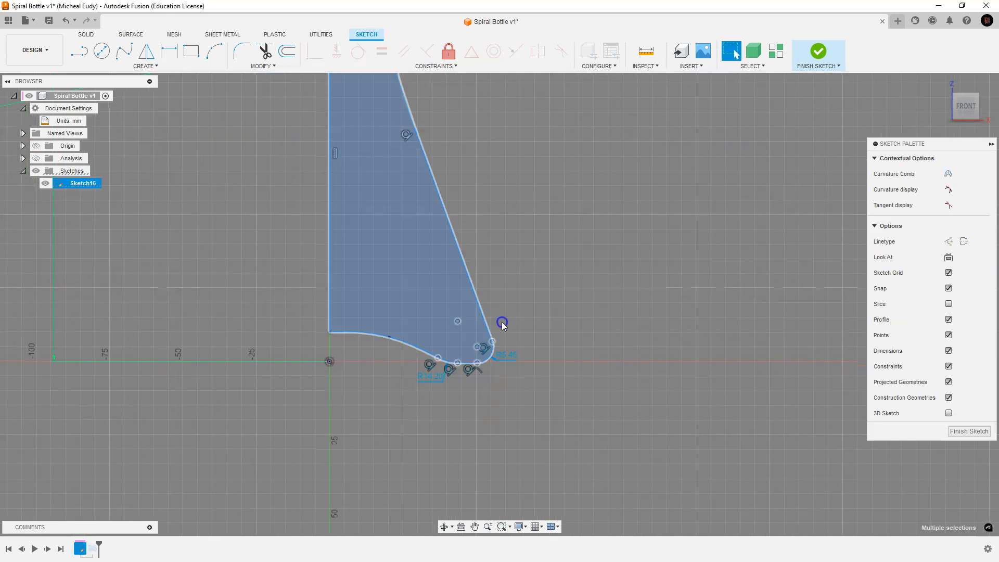
mouse_move(460, 322)
mouse_down()
mouse_move(438, 322)
mouse_move(469, 349)
mouse_move(455, 346)
mouse_up()
Reshape the base recess, moving the spline-fillet junction to about X 23.3, Z 2.8 mm and the spline's middle point to about X 12.4, Z 6.9 mm.
drag(389, 337, 365, 337)
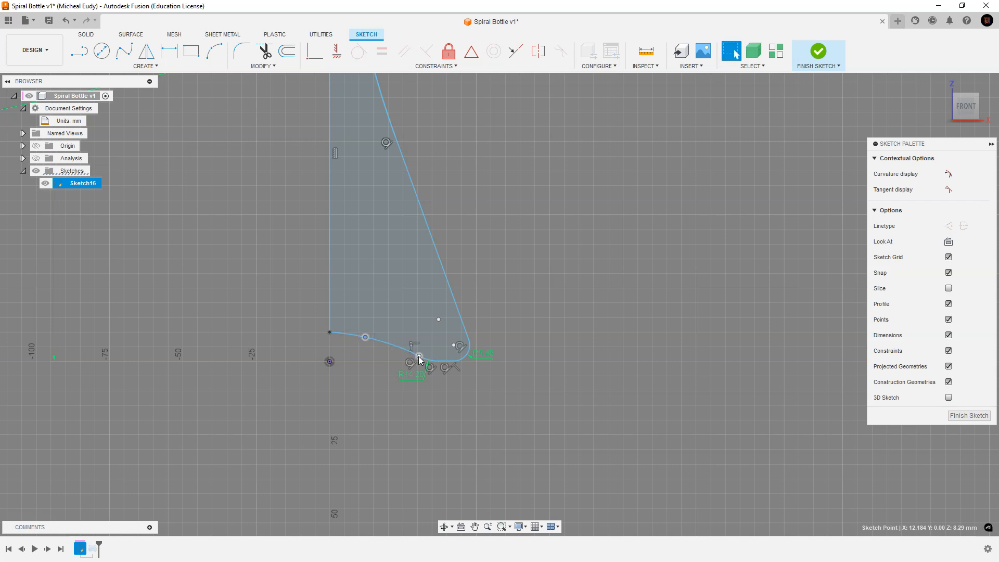
drag(418, 356, 400, 355)
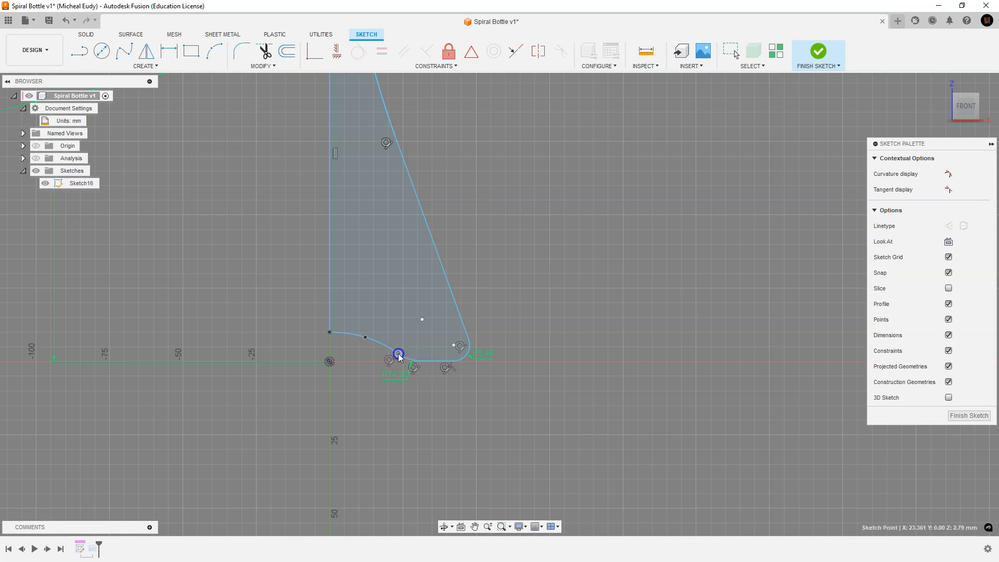
drag(328, 334, 366, 342)
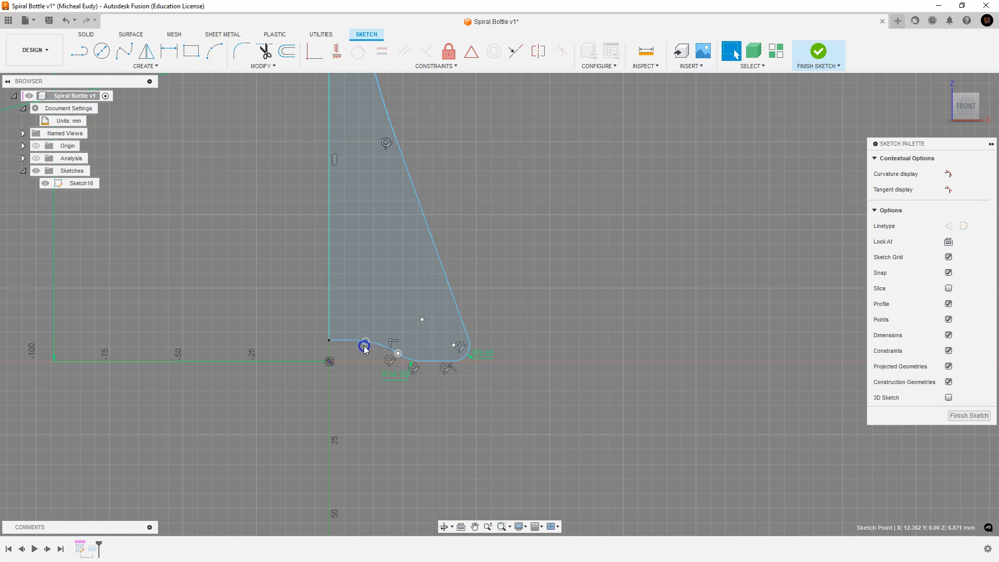
drag(341, 354, 391, 383)
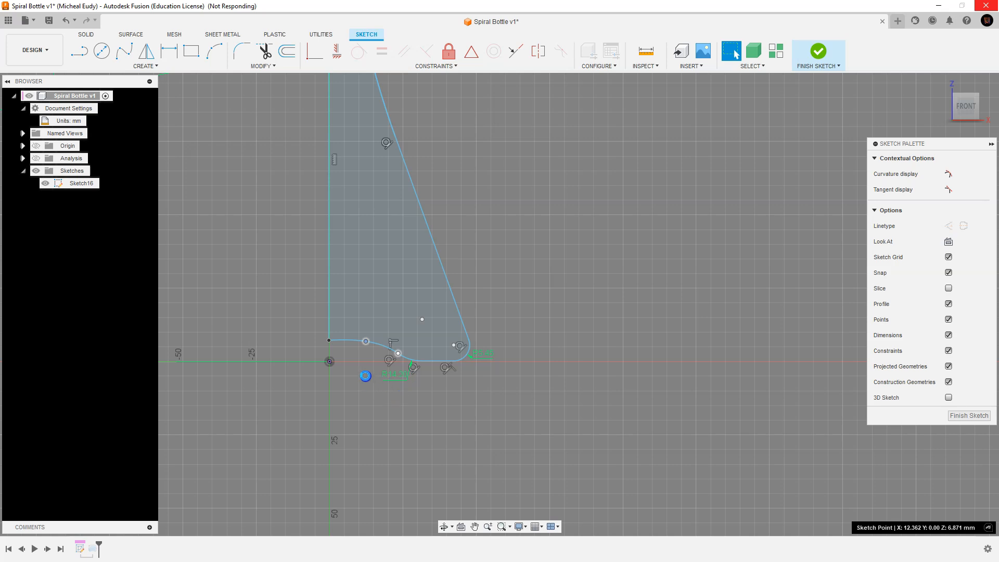
Refine the base spline, placing its inner endpoint at X 0, Z 8 mm and its middle point at about X 10.3, Z 7.2 mm.
scroll(351, 375, up, 3)
scroll(354, 379, up, 2)
drag(329, 339, 358, 310)
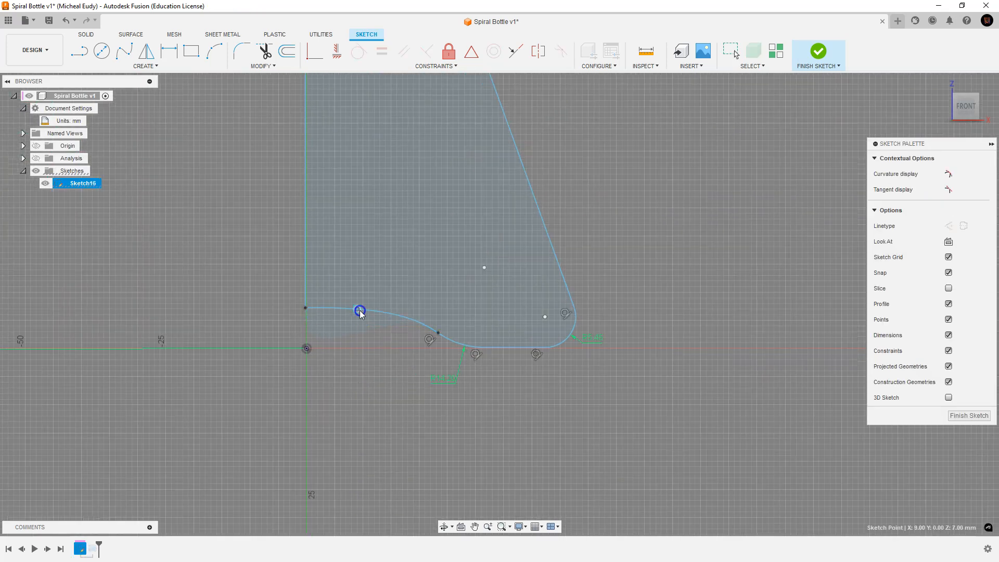
scroll(356, 358, up, 3)
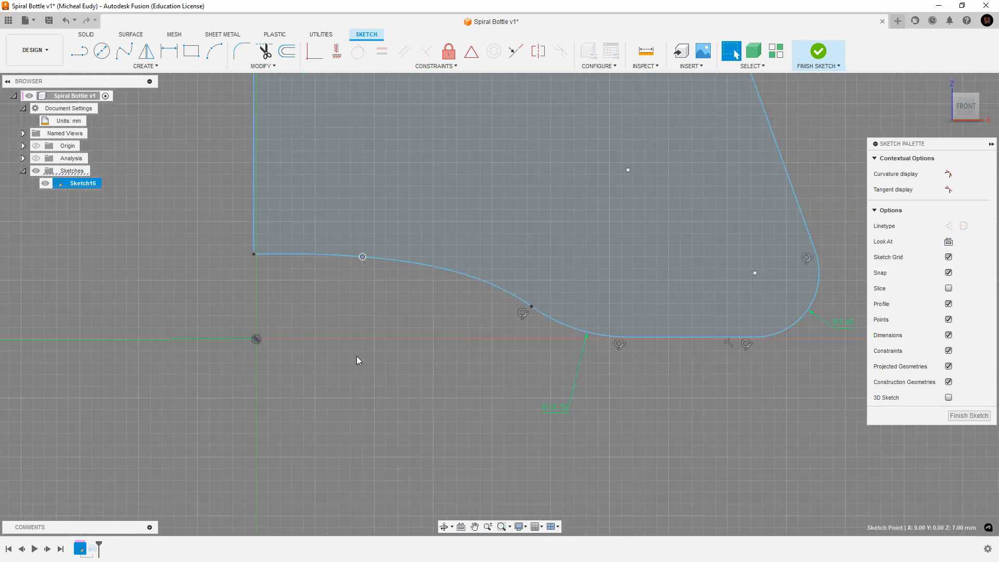
drag(364, 256, 390, 258)
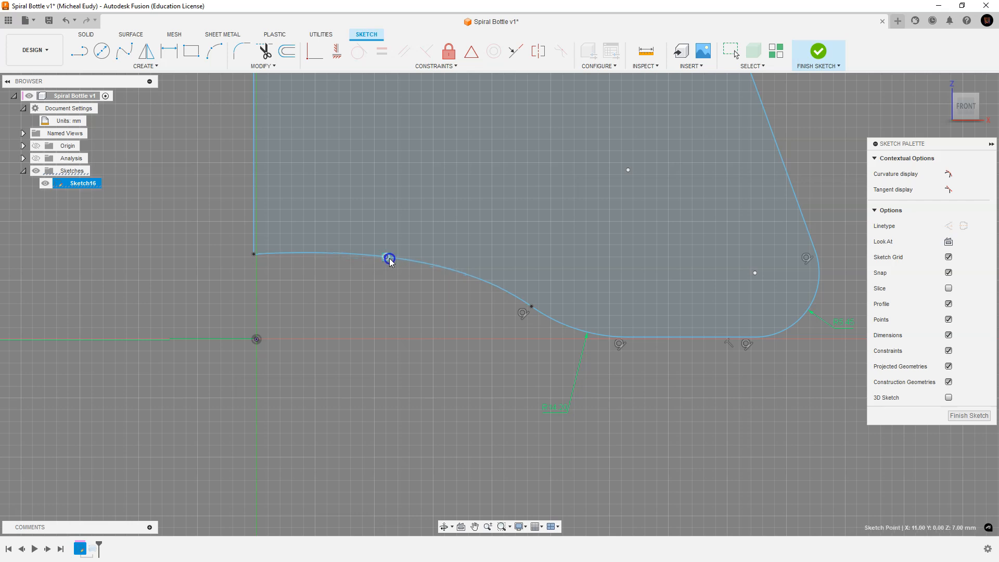
drag(389, 260, 375, 261)
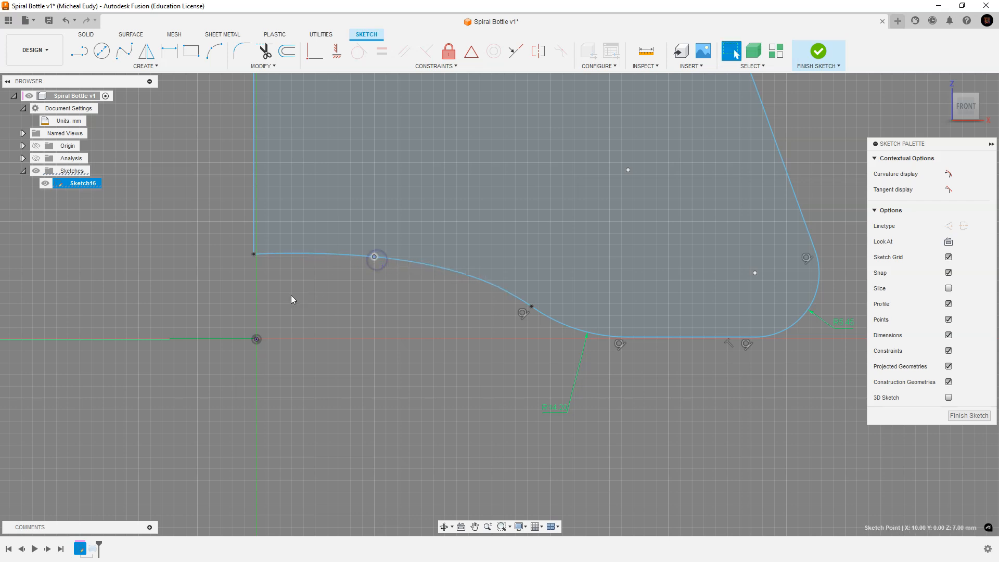
drag(254, 255, 256, 248)
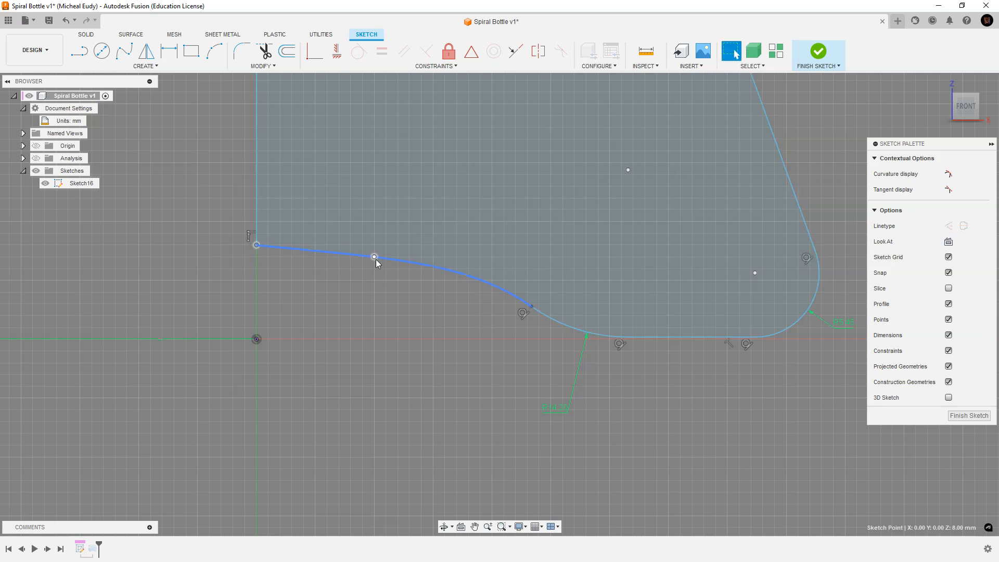
key(Escape)
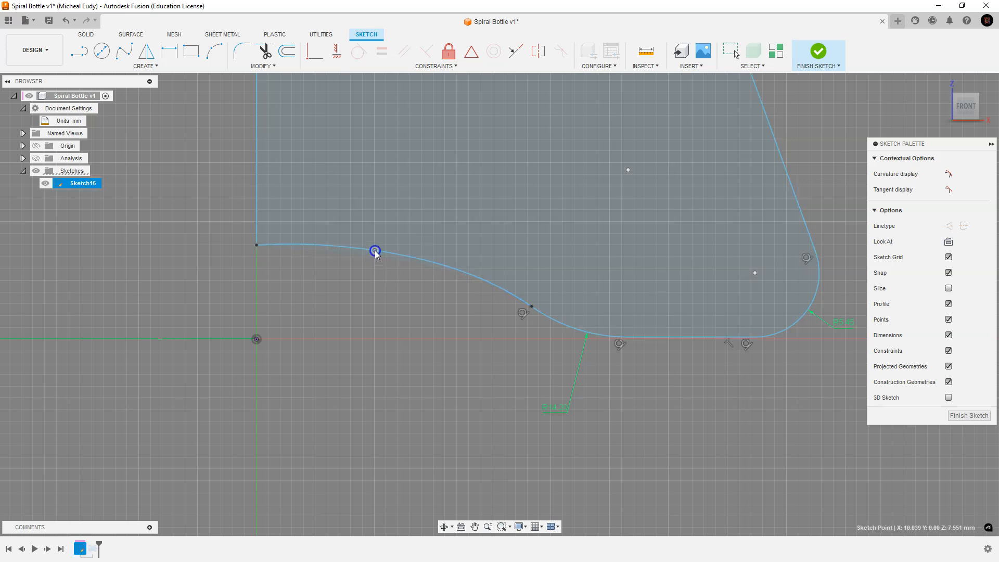
drag(377, 257, 379, 257)
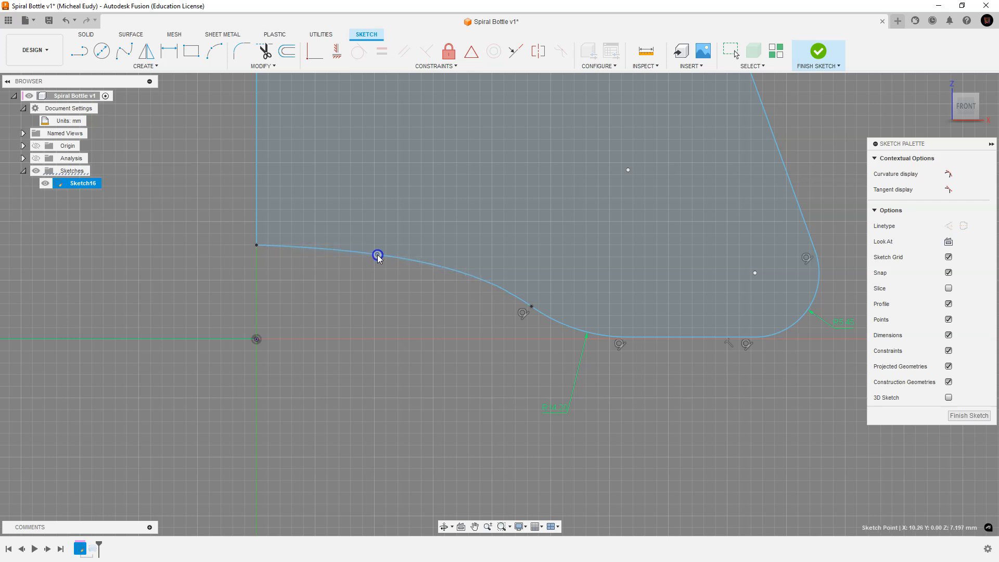
key(Escape)
Move the outer base corner fillet's centre point to X 42.5 mm, Z 5.5 mm and check the base shape.
scroll(719, 369, up, 5)
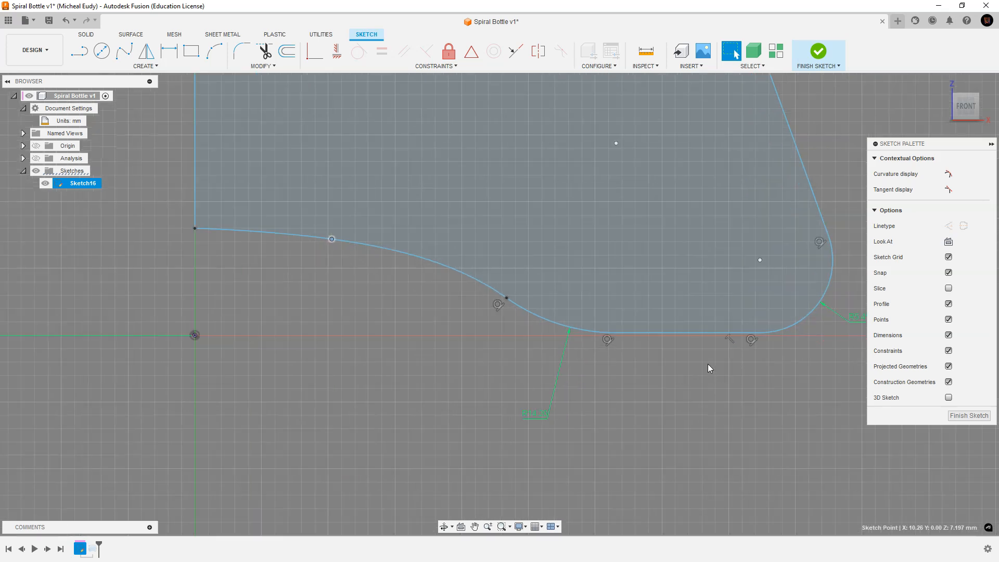
middle_drag(707, 363, 508, 325)
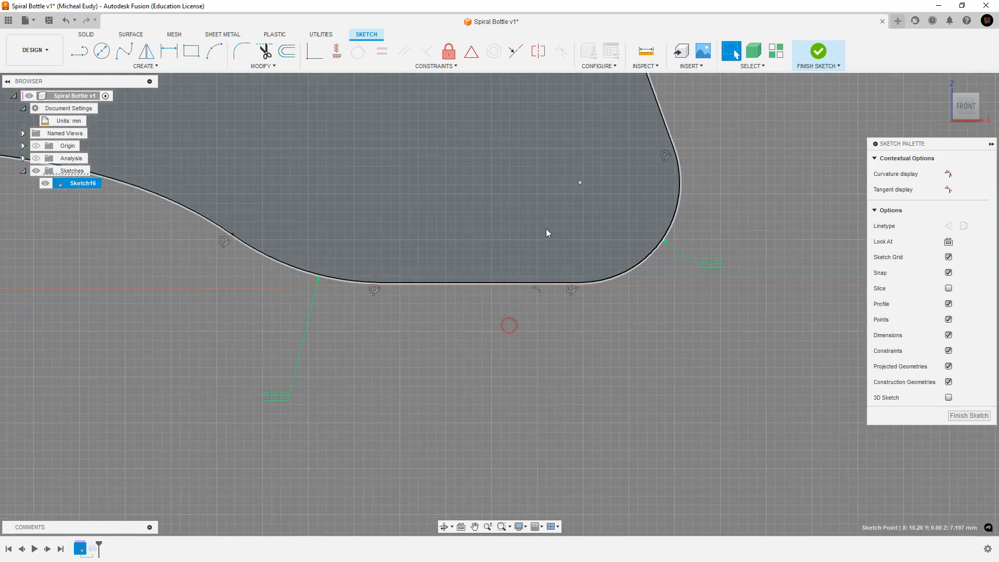
click(581, 179)
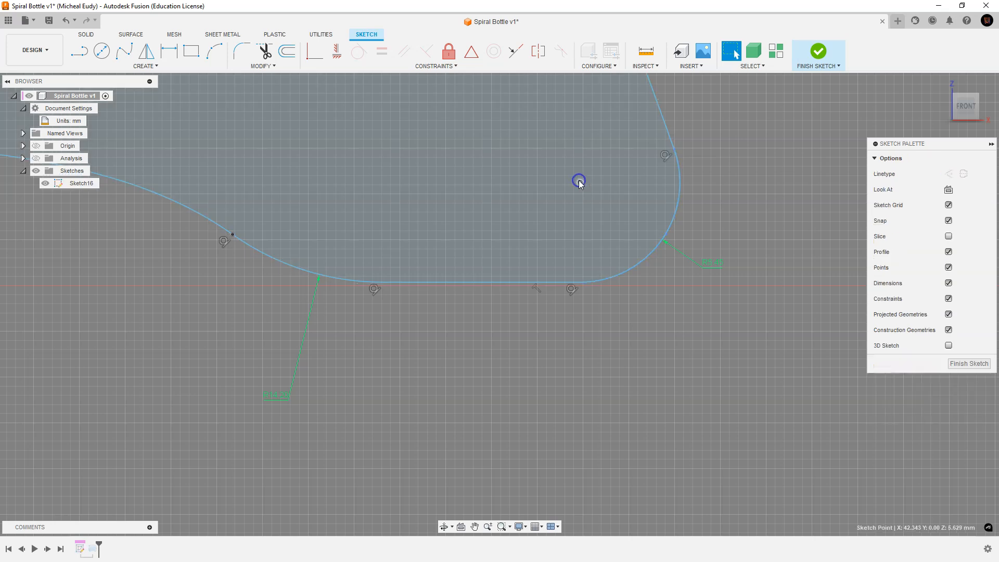
drag(579, 181, 580, 184)
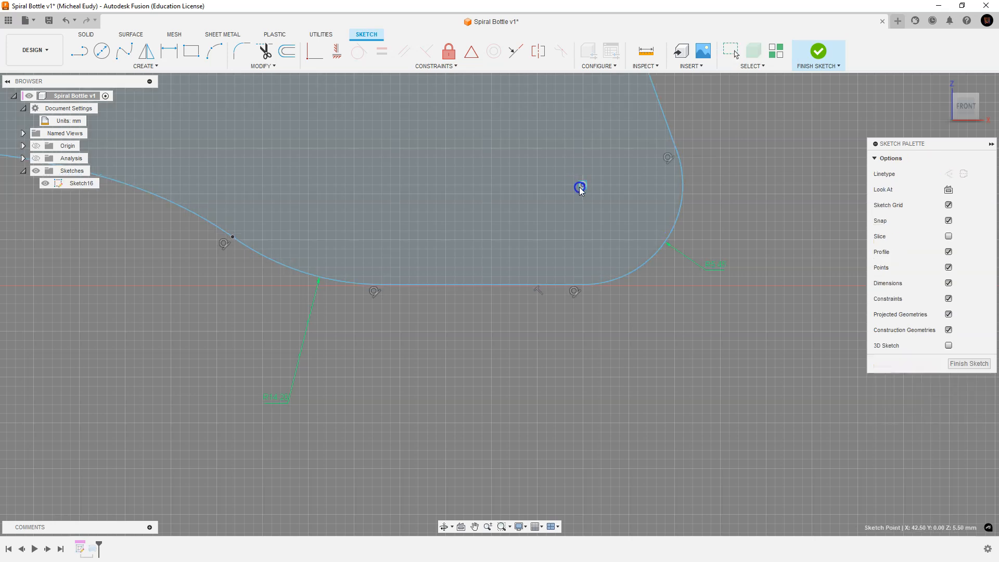
scroll(523, 216, down, 5)
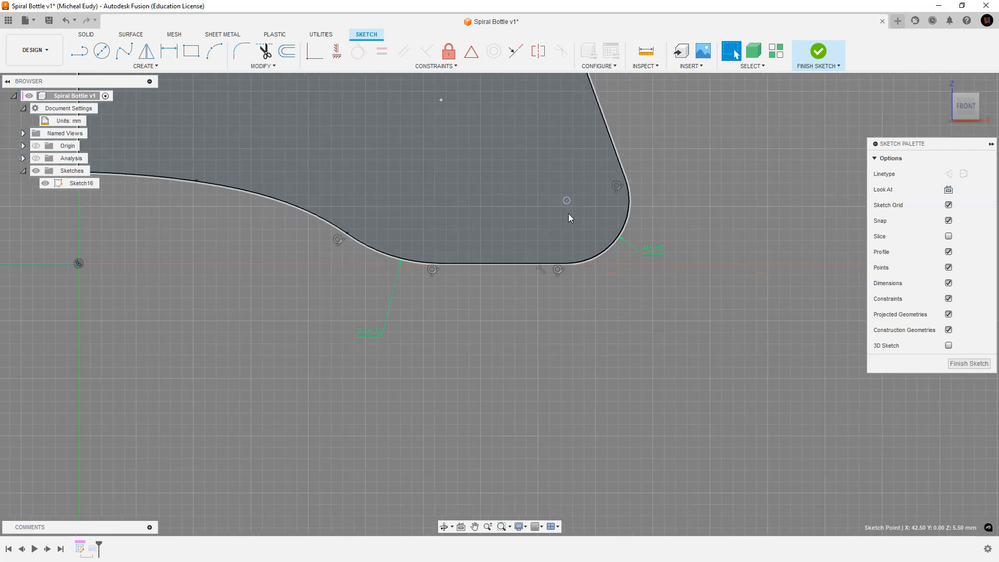
scroll(567, 214, down, 3)
scroll(416, 160, down, 1)
middle_drag(418, 185, 371, 322)
scroll(371, 322, down, 1)
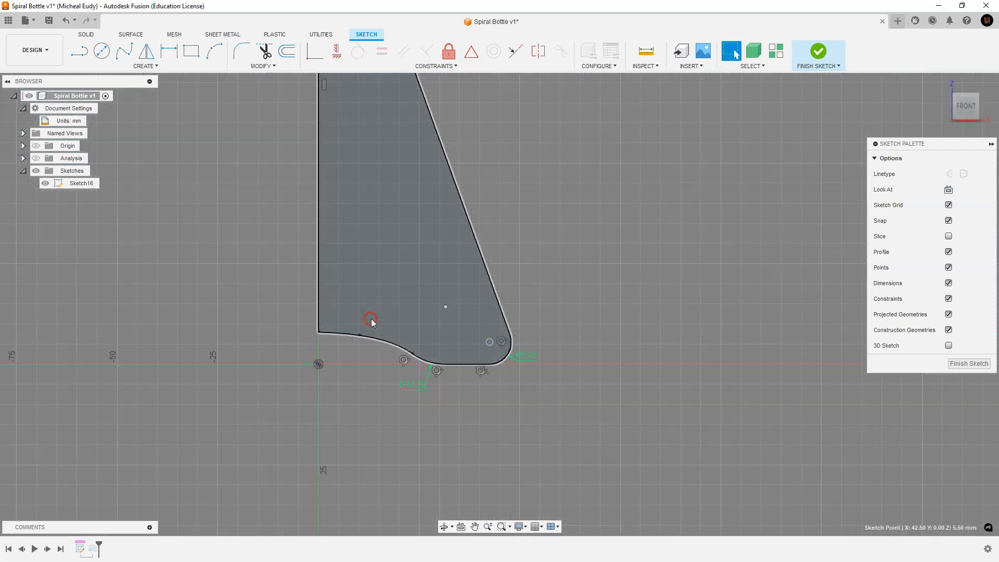
Set the outer base corner fillet's radius to 5 mm and move the inner base fillet's centre to about X 31.4, Z 14.3 mm.
scroll(517, 366, up, 5)
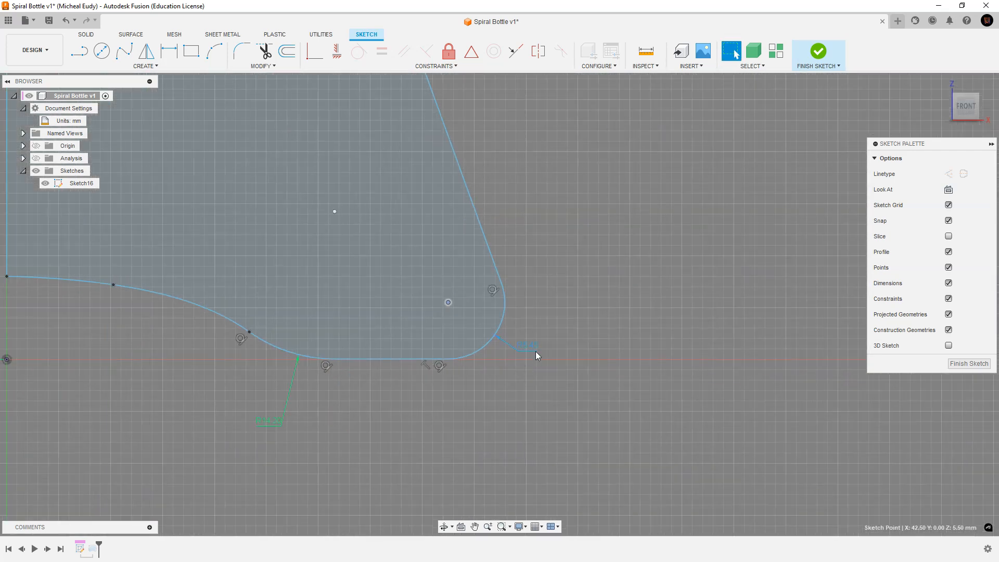
click(531, 345)
double_click(531, 346)
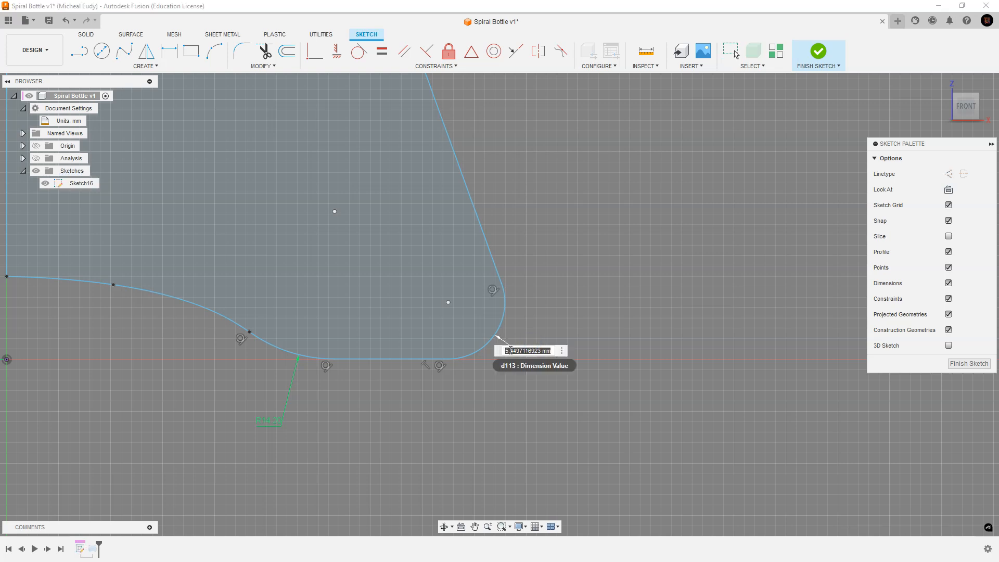
click(545, 351)
drag(542, 352, 527, 350)
key(BackSpace)
key(Return)
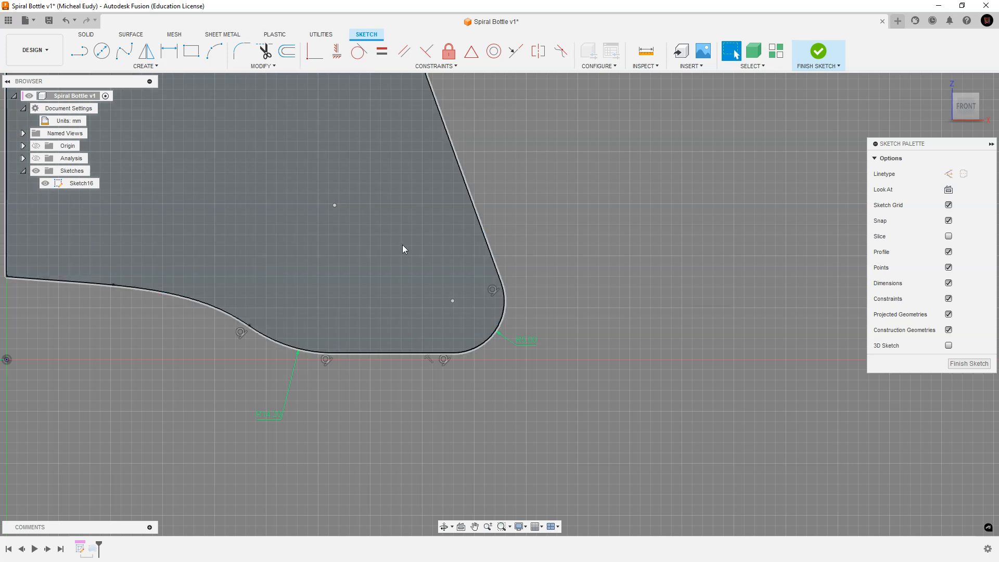
click(334, 206)
drag(334, 206, 333, 213)
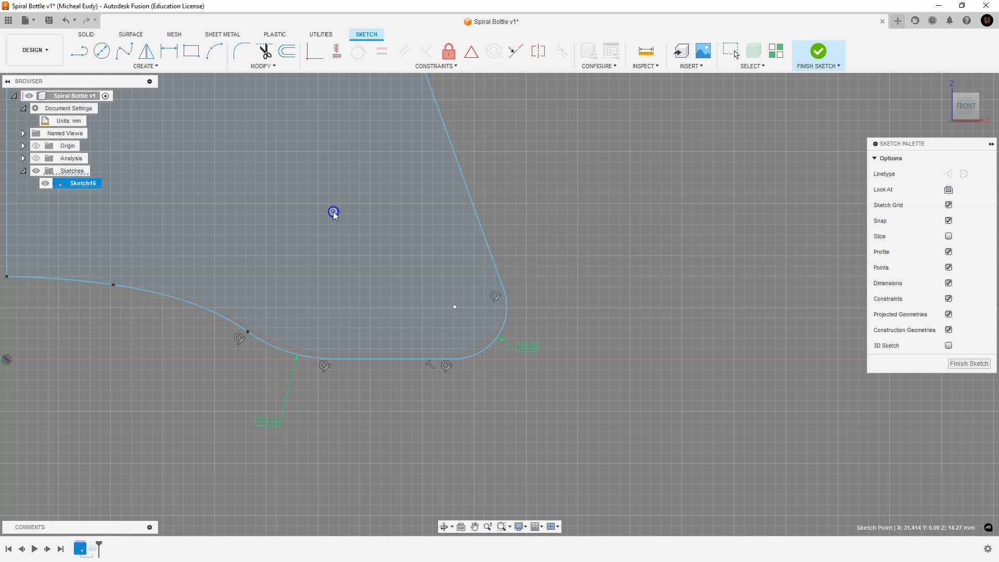
Move the upper endpoint of the neck line to about X 1.3 mm, Z 254 mm.
middle_drag(480, 181, 557, 295)
scroll(326, 211, down, 2)
scroll(325, 210, up, 2)
scroll(326, 210, down, 5)
mouse_move(326, 210)
middle_down()
mouse_move(475, 312)
mouse_move(570, 522)
middle_up()
middle_drag(504, 223, 472, 396)
scroll(442, 391, down, 3)
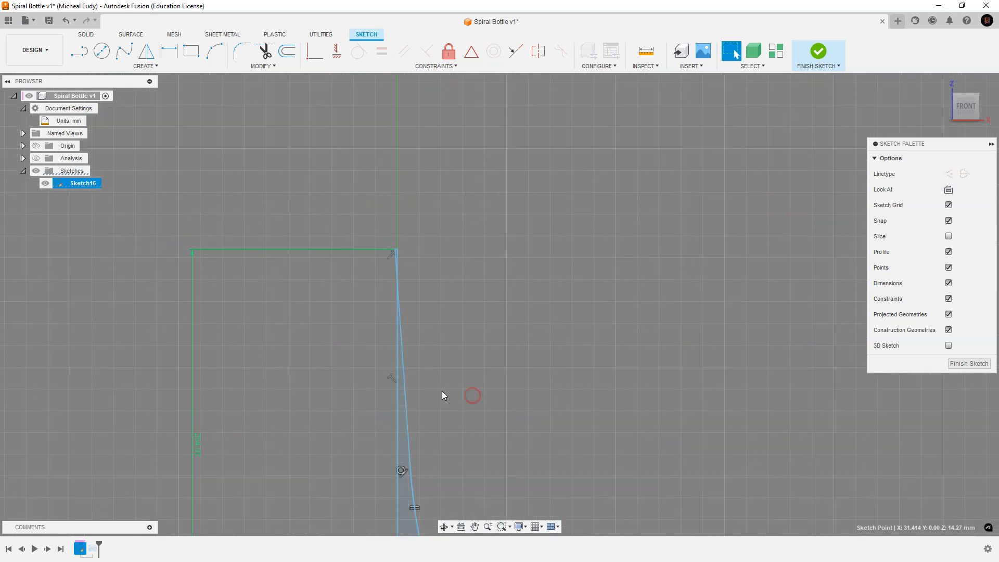
scroll(400, 265, up, 3)
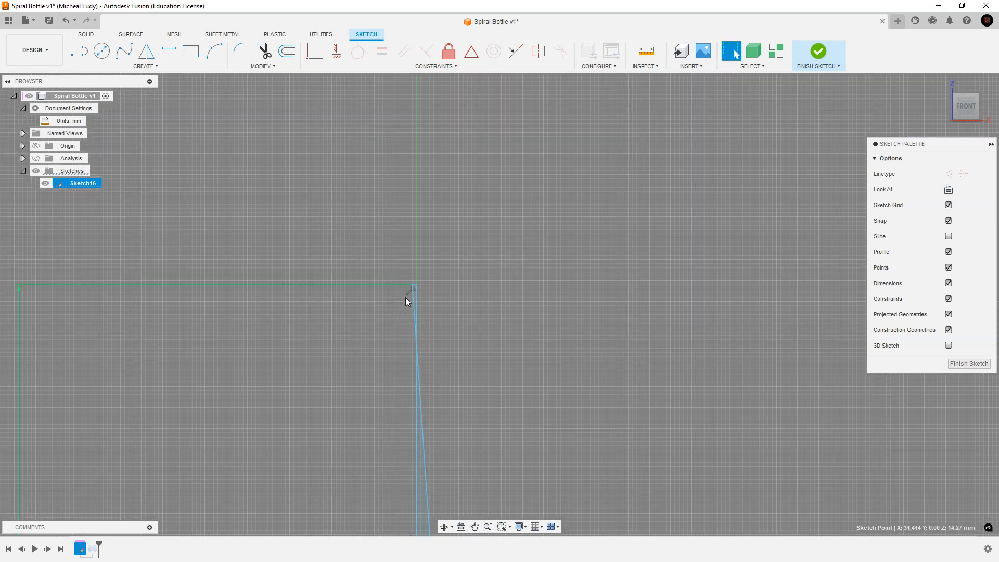
middle_drag(426, 393, 428, 235)
scroll(432, 214, down, 2)
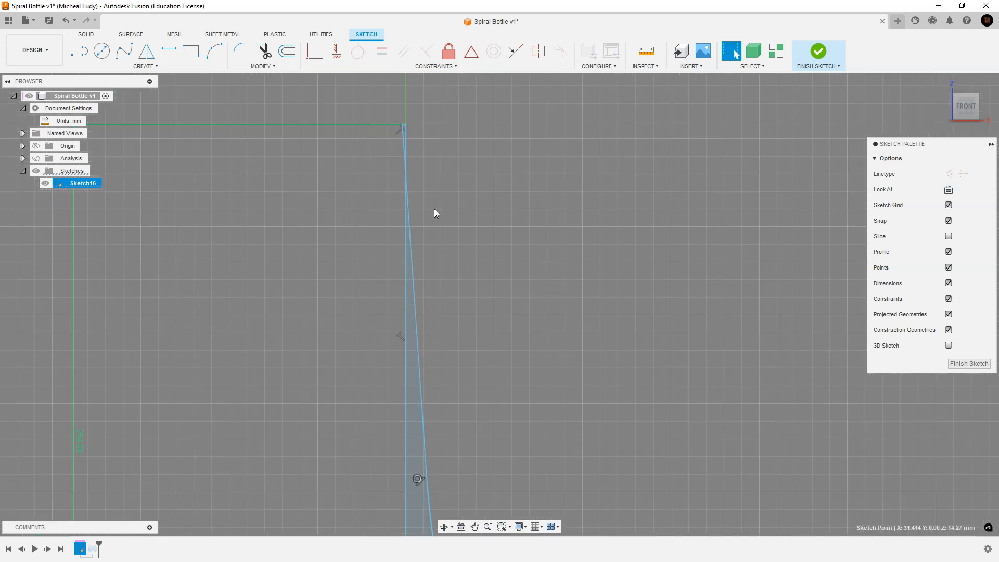
mouse_move(400, 127)
mouse_down()
mouse_move(423, 129)
mouse_move(410, 124)
mouse_up()
Set the radius of the large arc on the bottle's side profile to 290 mm.
middle_drag(478, 422, 464, 154)
scroll(499, 327, up, 2)
scroll(489, 344, down, 5)
scroll(489, 344, down, 3)
mouse_move(498, 355)
middle_down()
mouse_move(515, 281)
mouse_move(494, 267)
mouse_move(464, 343)
middle_up()
scroll(461, 279, up, 3)
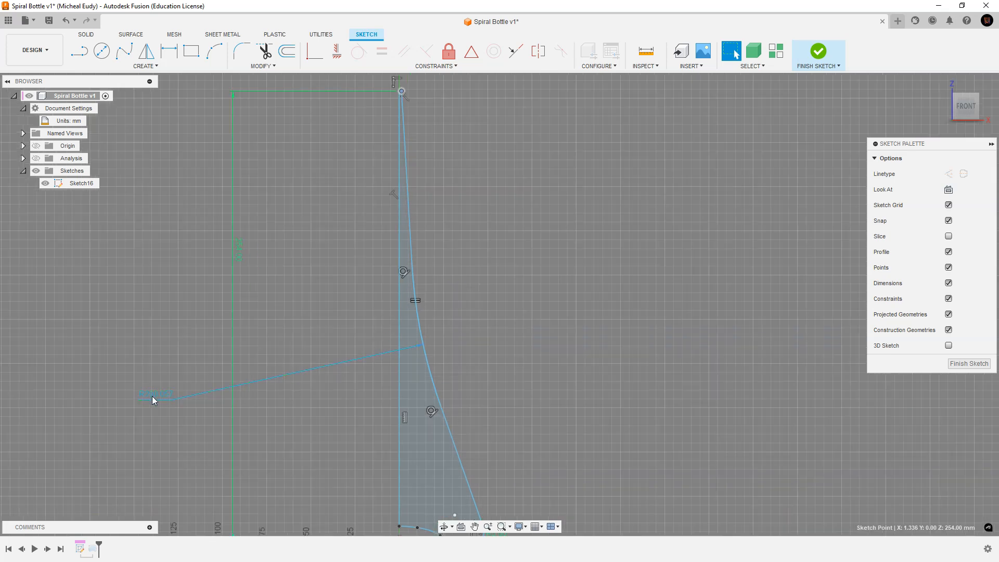
double_click(160, 397)
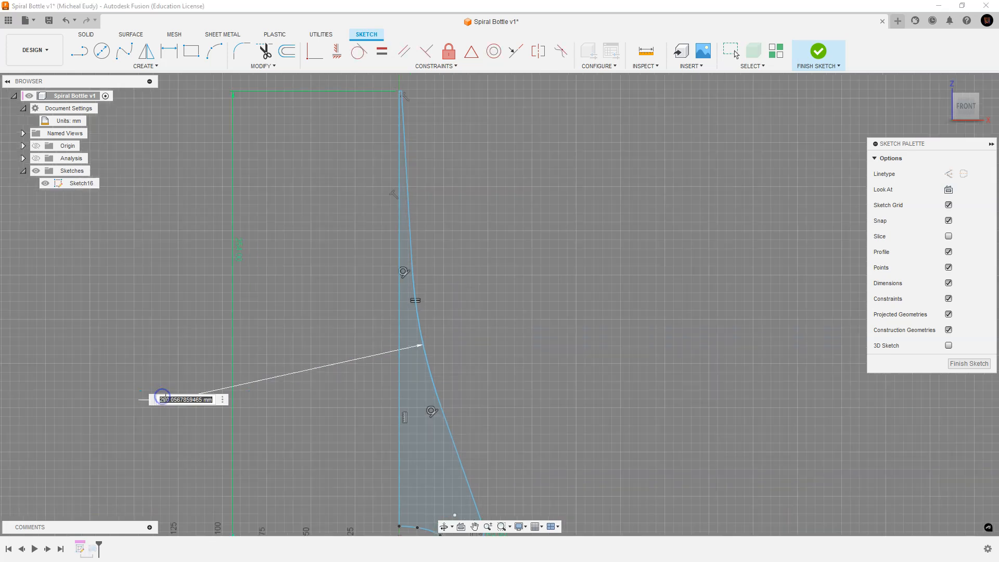
drag(171, 399, 203, 408)
key(BackSpace)
key(Return)
Widen the bottle's top by moving the neck line's upper endpoint to about X 5.3 mm, Z 254 mm.
scroll(430, 104, up, 3)
mouse_move(435, 114)
middle_down()
mouse_move(434, 197)
mouse_move(423, 188)
middle_up()
click(392, 182)
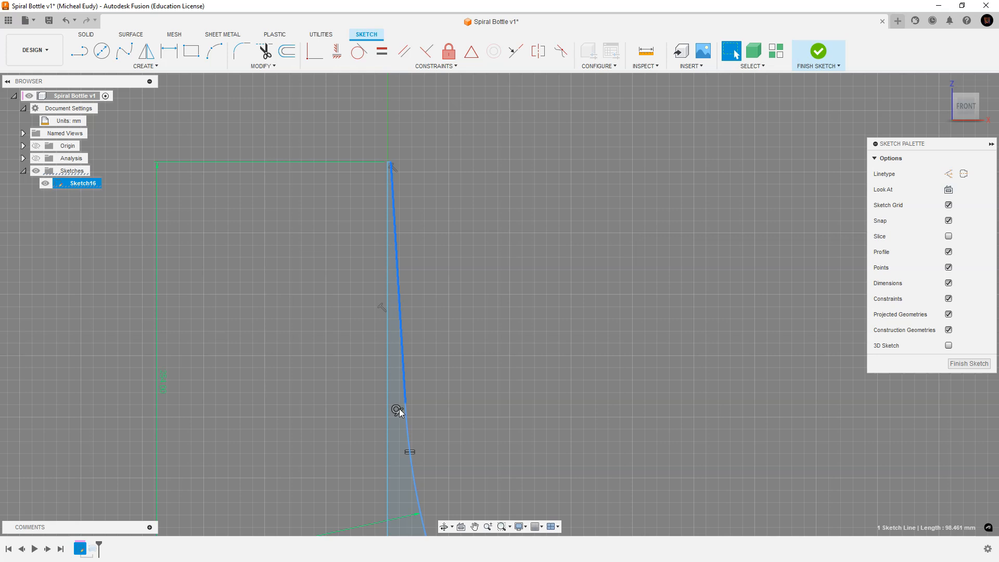
middle_drag(424, 401, 459, 167)
mouse_move(479, 475)
middle_down()
mouse_move(492, 227)
mouse_move(484, 404)
middle_up()
middle_drag(502, 236, 513, 353)
middle_drag(462, 161, 462, 270)
scroll(448, 141, up, 3)
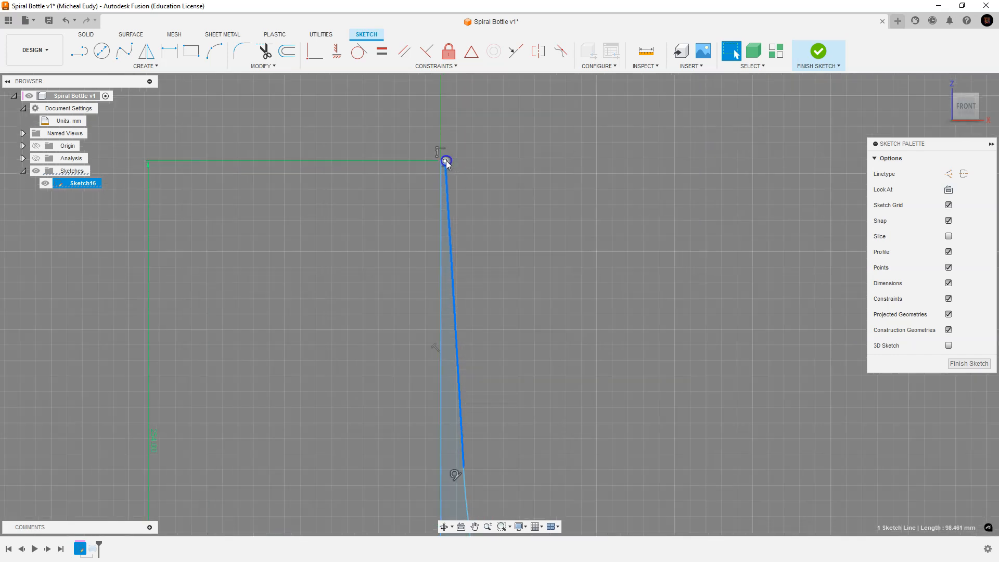
drag(445, 161, 457, 161)
scroll(527, 431, up, 2)
scroll(521, 369, down, 9)
middle_drag(655, 497, 584, 302)
drag(584, 302, 564, 274)
scroll(578, 367, down, 1)
key(Escape)
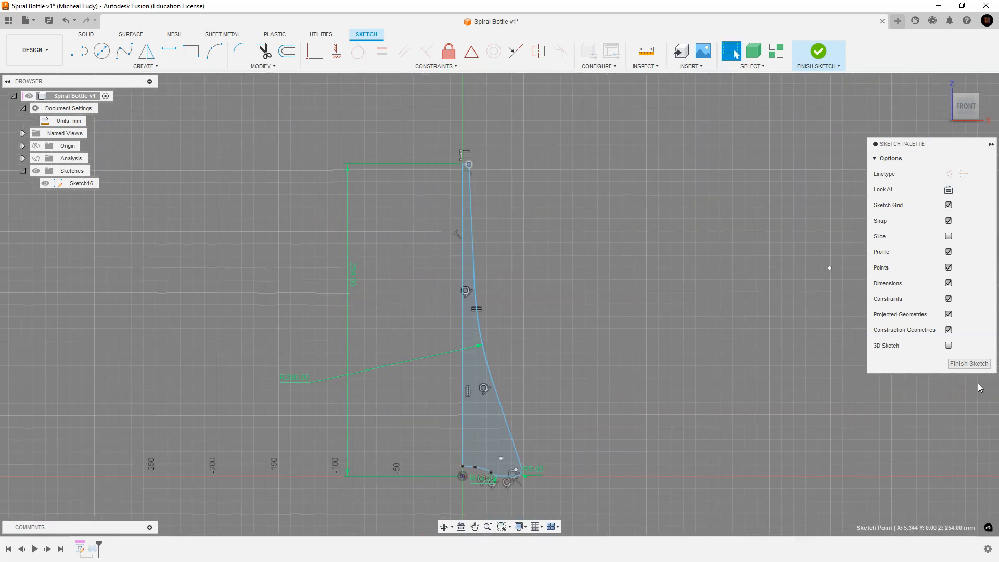
Finish the profile sketch and inspect the updated revolved bottle from above and from the side.
click(967, 363)
middle_drag(333, 287, 332, 254)
middle_drag(609, 249, 588, 276)
shift+middle_drag(529, 307, 501, 346)
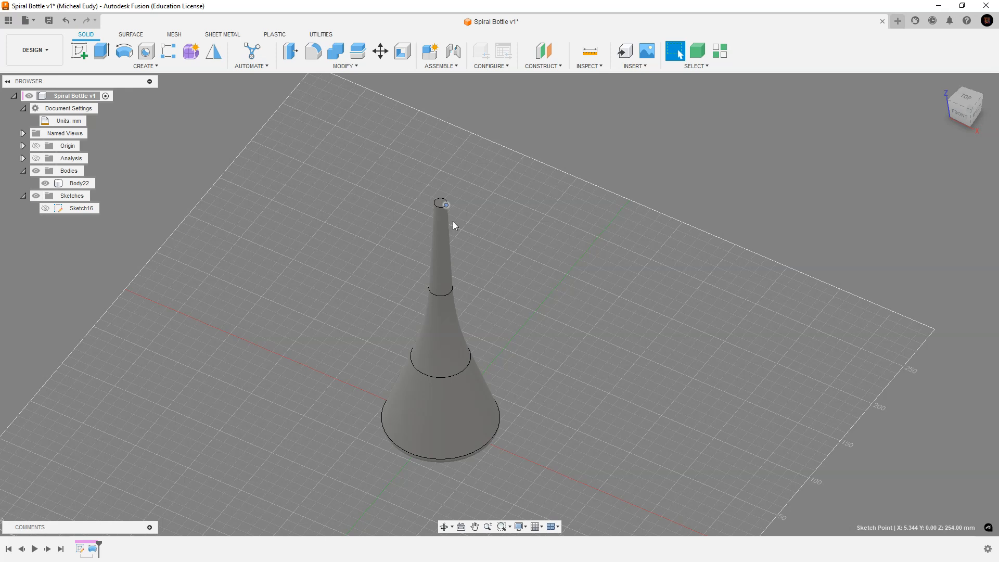
shift+middle_drag(486, 245, 534, 266)
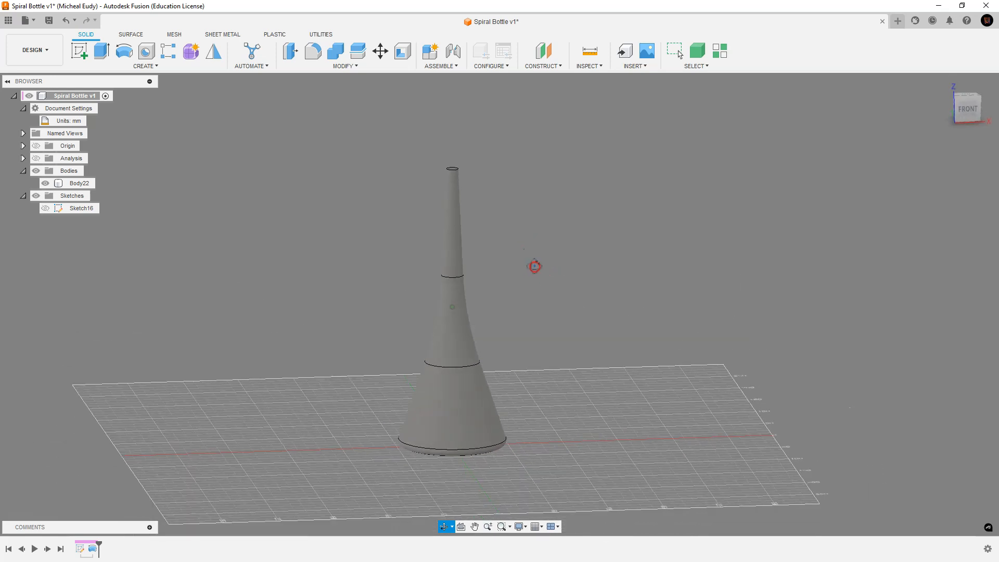
key(Escape)
Edit the profile sketch to shift the large side arc outward, widening the neck and top, and finish the sketch.
right_click(84, 210)
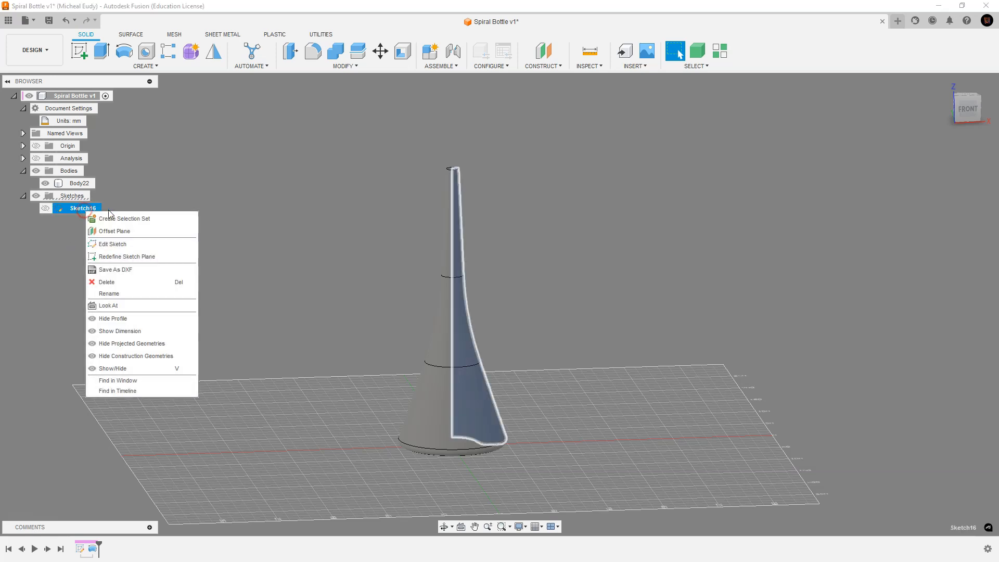
click(118, 244)
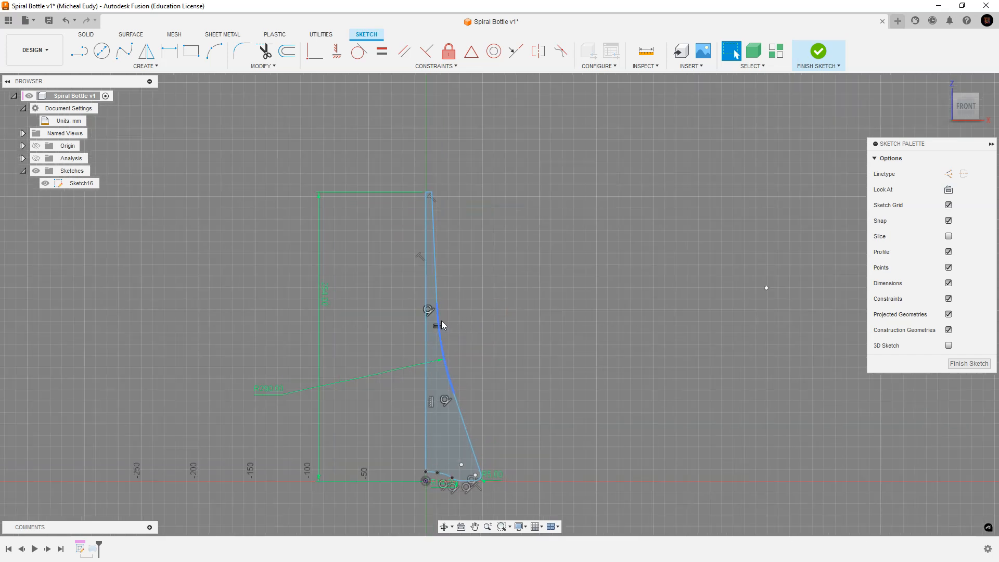
click(438, 322)
drag(444, 321, 442, 322)
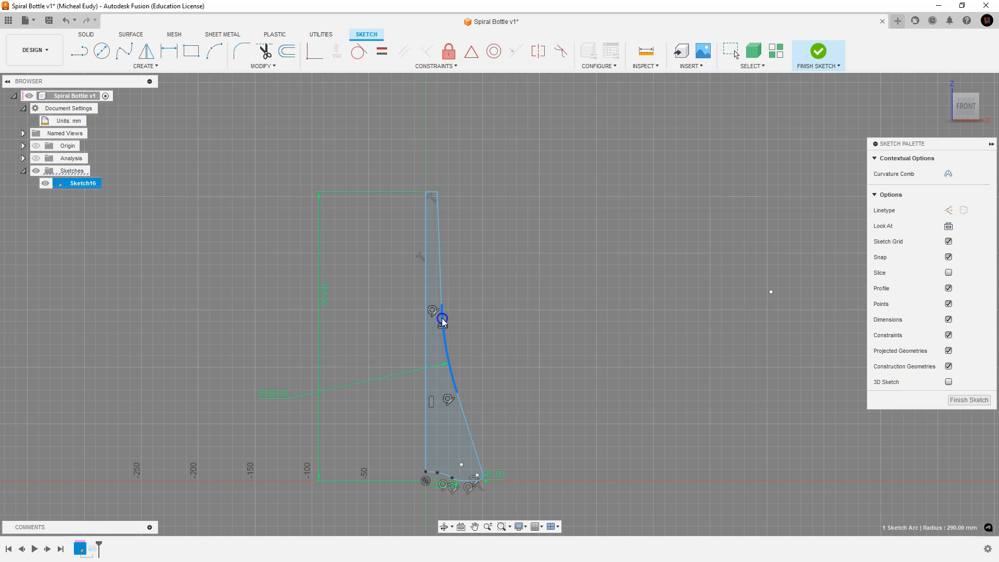
click(955, 400)
click(464, 333)
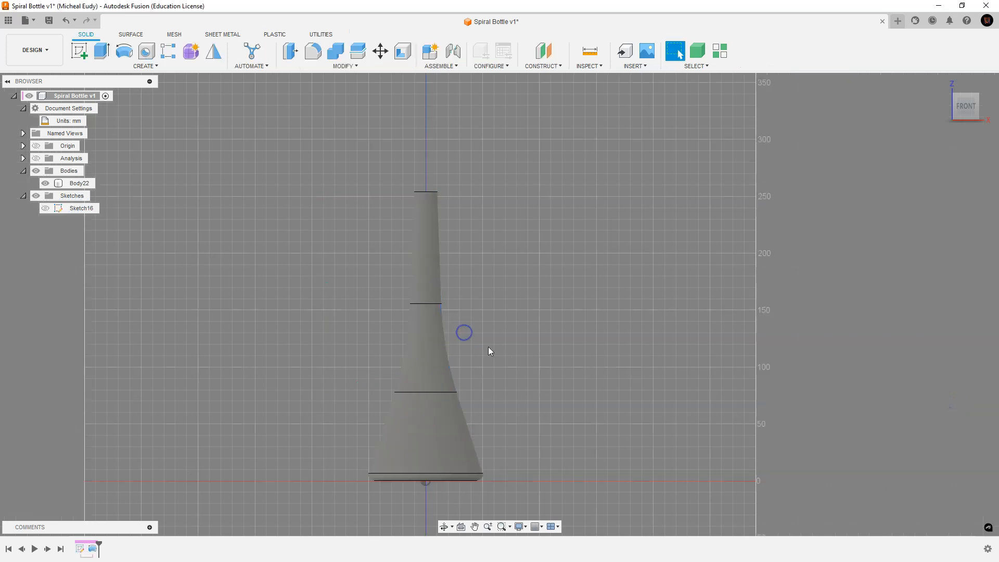
middle_drag(488, 347, 500, 321)
scroll(501, 320, down, 3)
scroll(499, 319, up, 5)
middle_drag(536, 263, 525, 282)
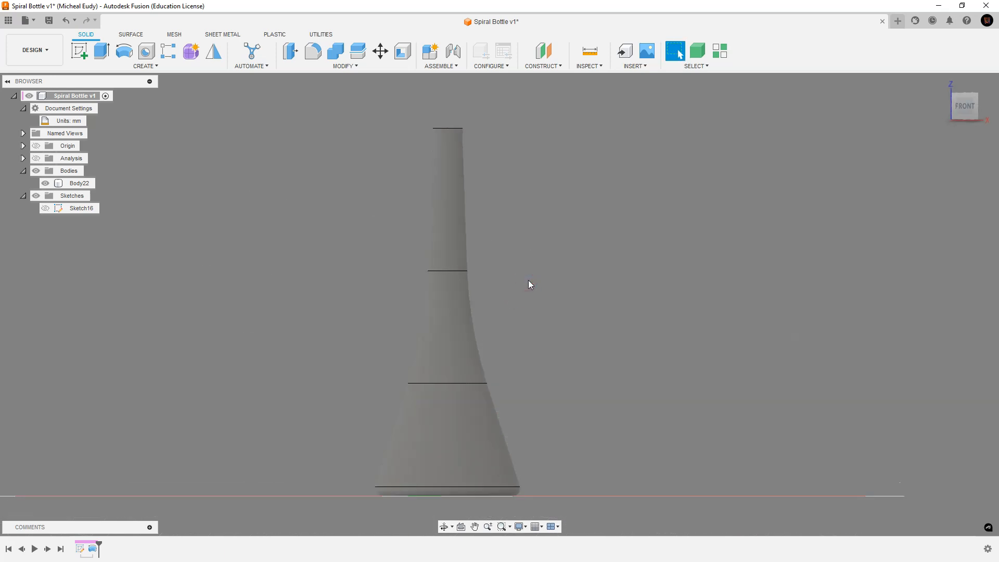
key(f)
click(977, 306)
key(f)
click(968, 306)
Sketch a vertical 260 mm line on the front plane along the bottle's axis, from below the base to just under the top.
middle_drag(604, 435, 727, 434)
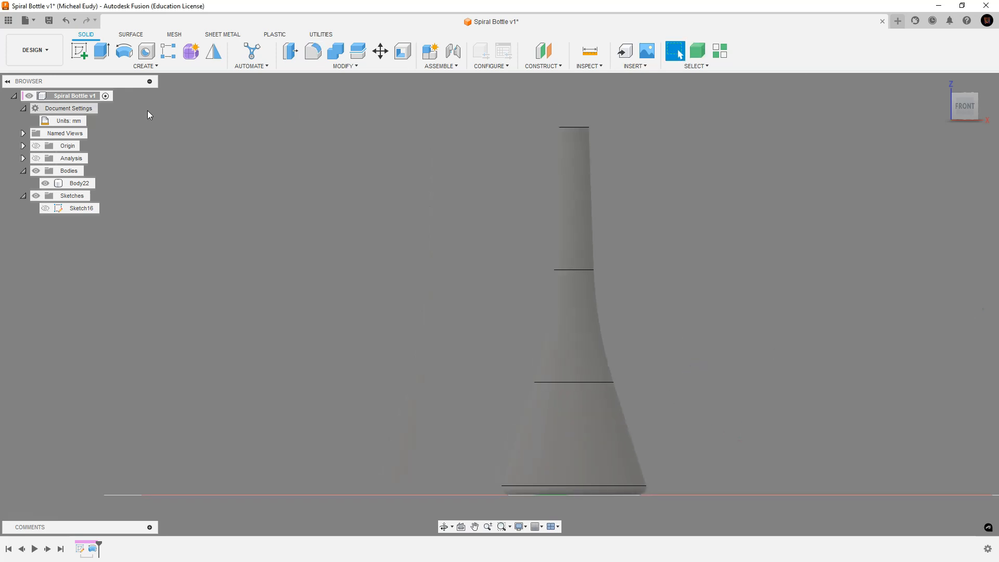
click(79, 51)
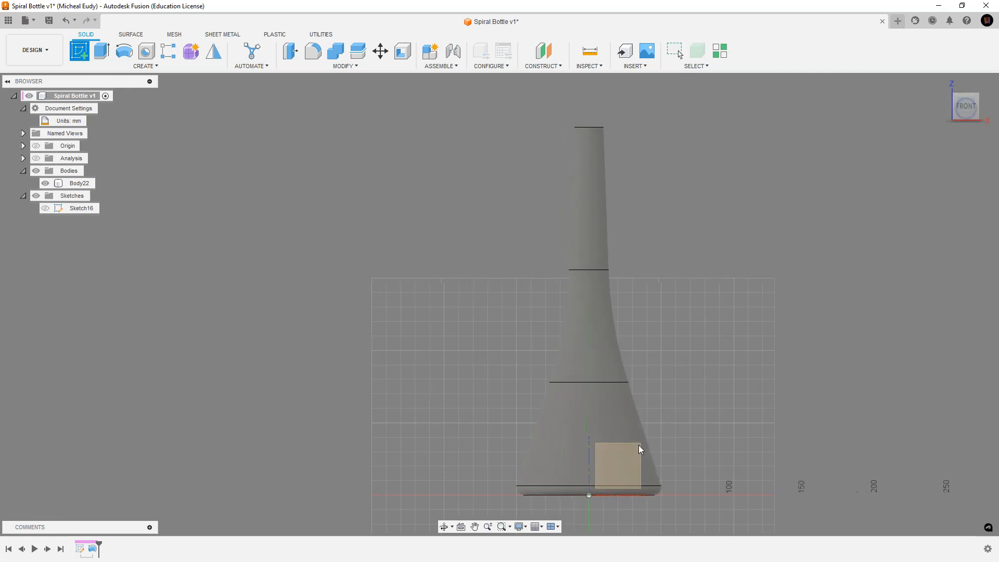
click(627, 459)
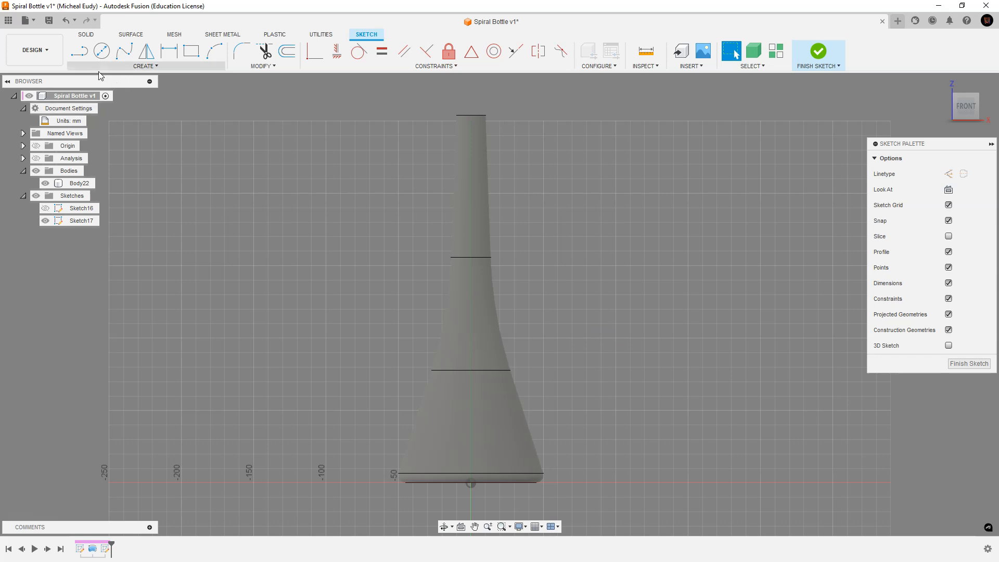
key(l)
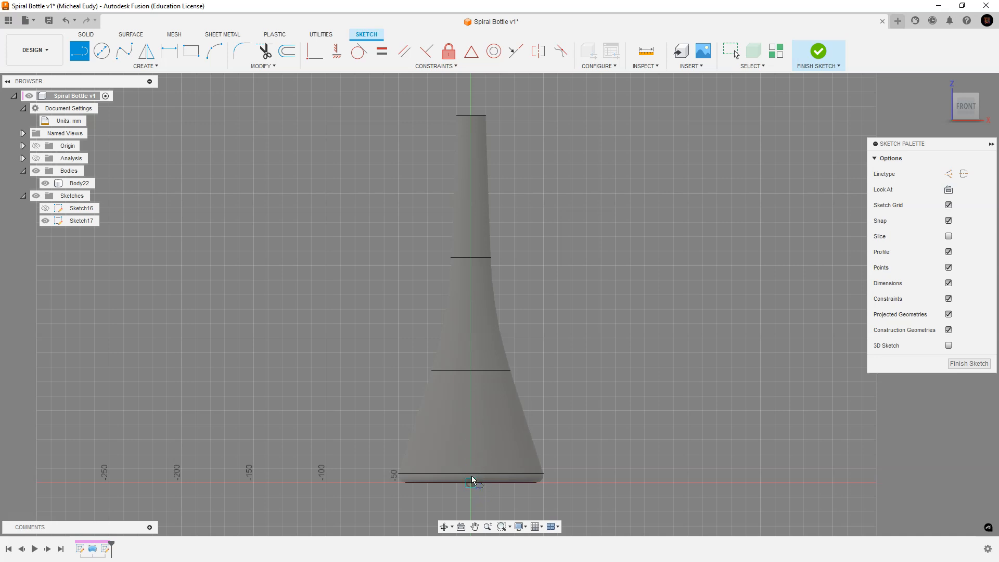
click(471, 496)
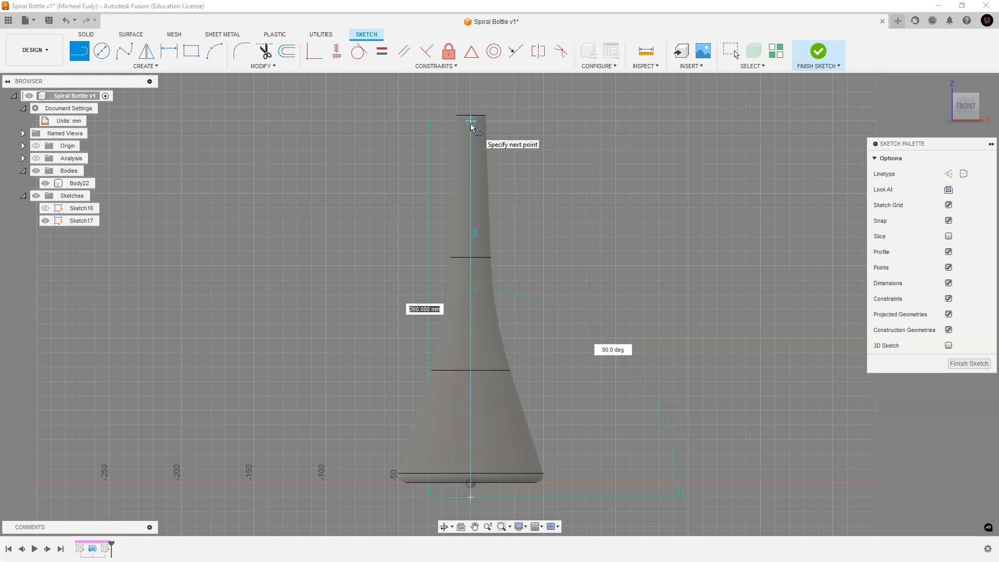
click(471, 121)
right_click(495, 138)
click(537, 147)
Draw a horizontal line about 70 mm long outward from the vertical line's upper endpoint.
scroll(528, 171, up, 4)
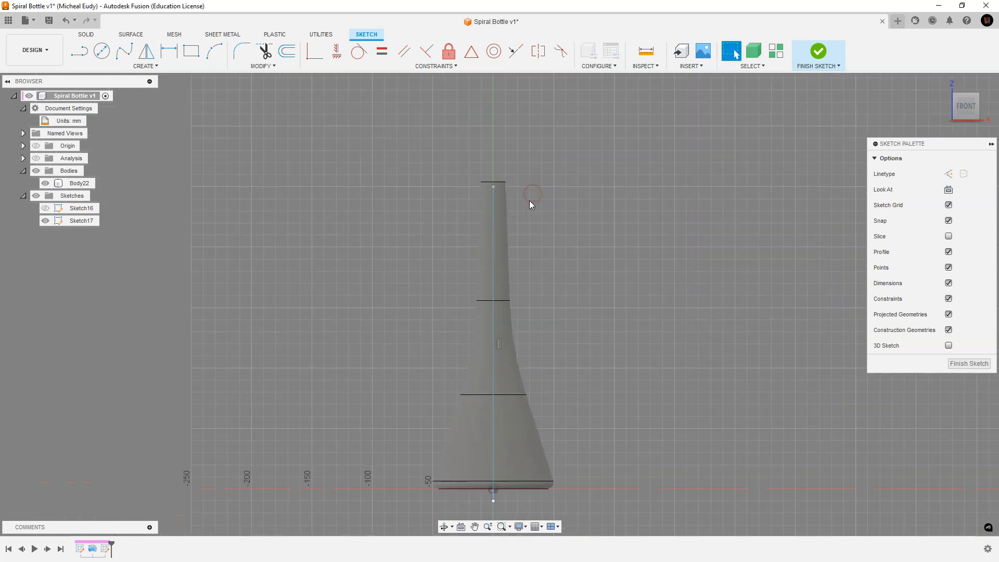
middle_drag(516, 185, 596, 289)
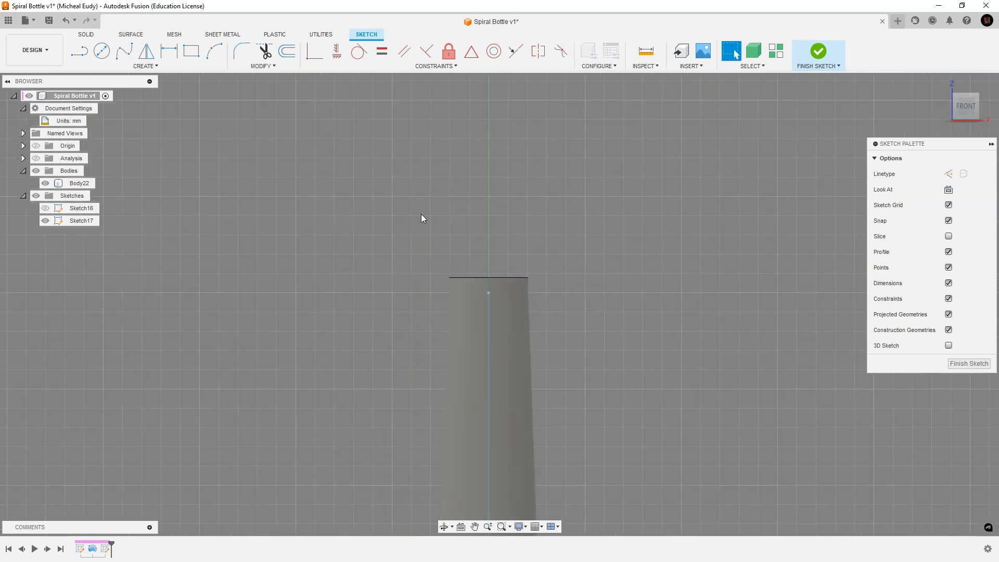
click(491, 291)
click(735, 315)
middle_drag(735, 315, 671, 213)
key(Escape)
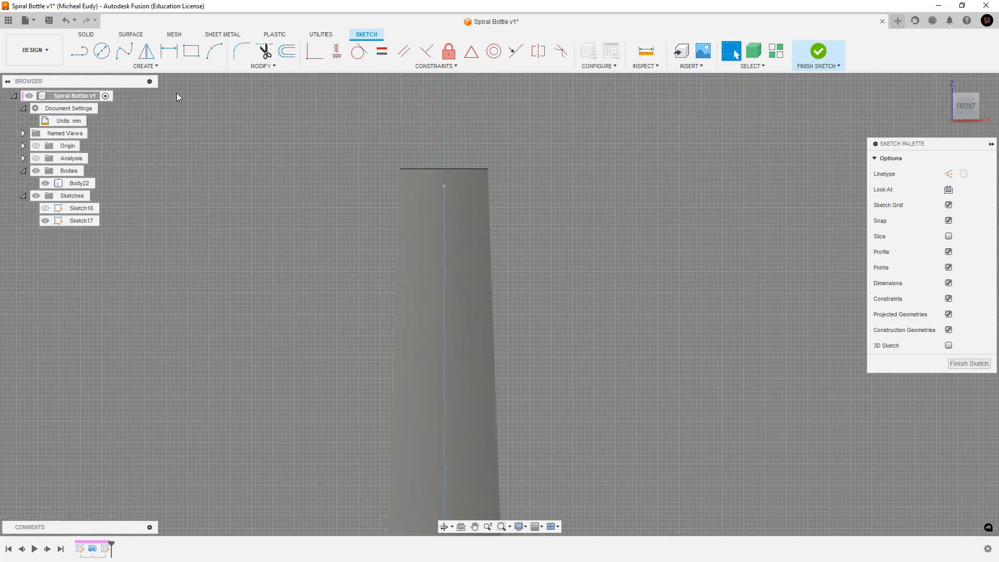
click(82, 53)
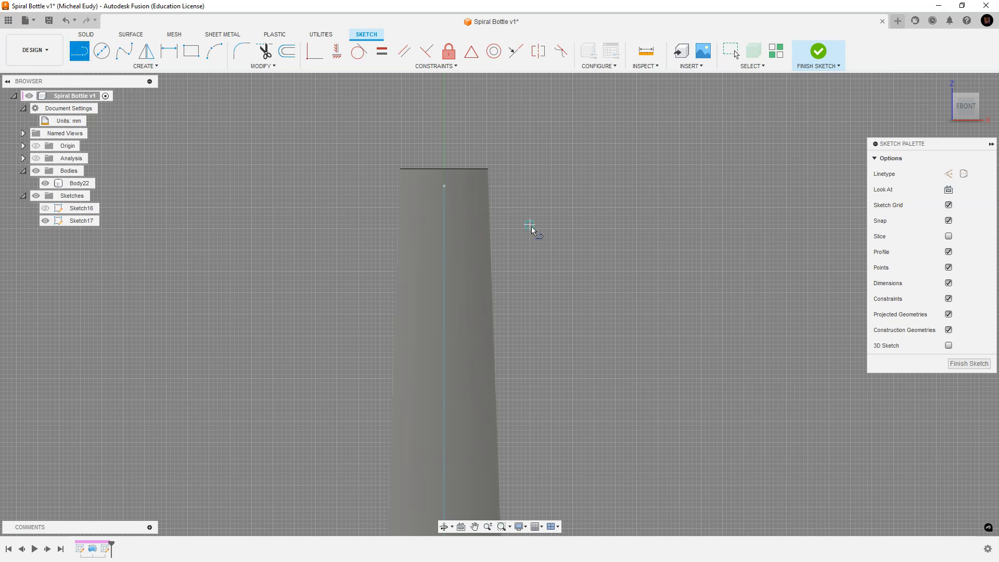
click(444, 187)
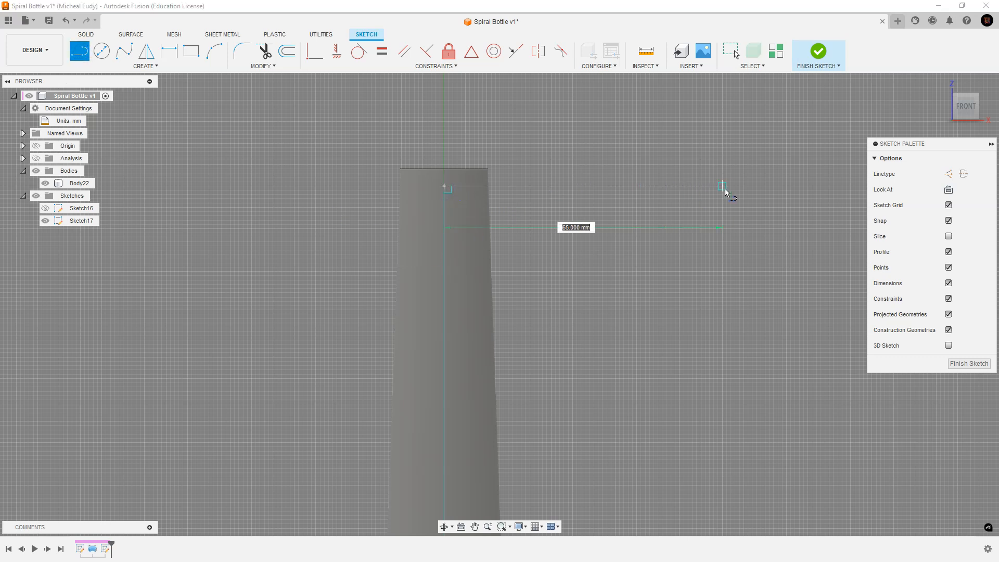
click(744, 189)
right_click(744, 189)
click(777, 190)
Extend the horizontal line's outer endpoint to X 90 mm, Z 250 mm and finish the sketch.
scroll(664, 353, up, 1)
scroll(663, 356, down, 6)
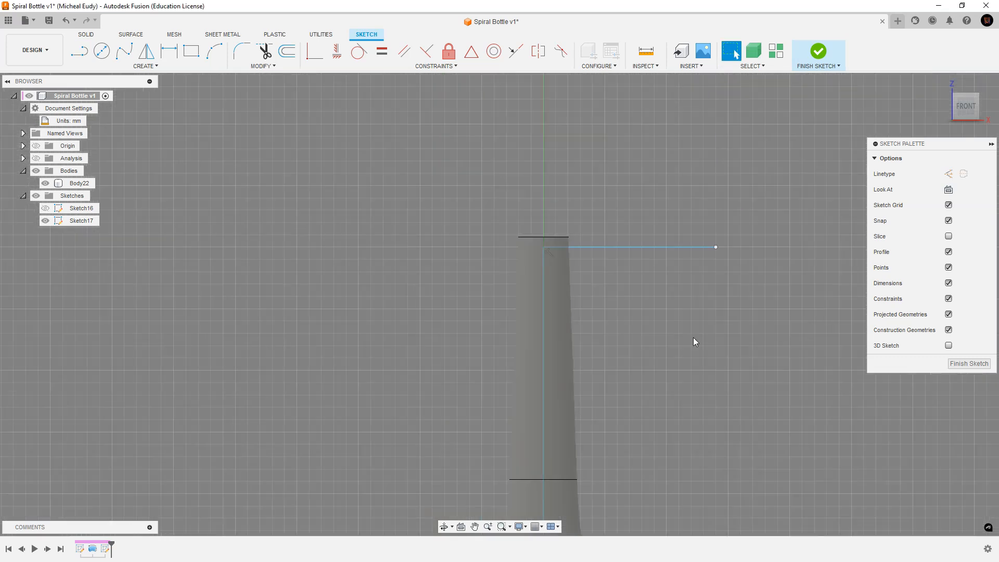
mouse_move(694, 311)
middle_down()
mouse_move(505, 137)
mouse_move(450, 229)
middle_up()
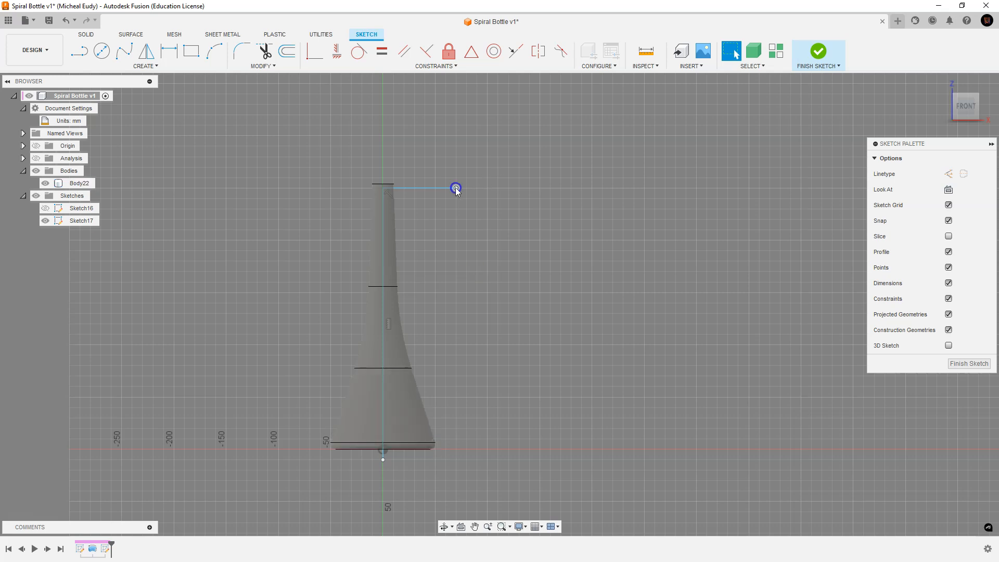
drag(456, 188, 479, 188)
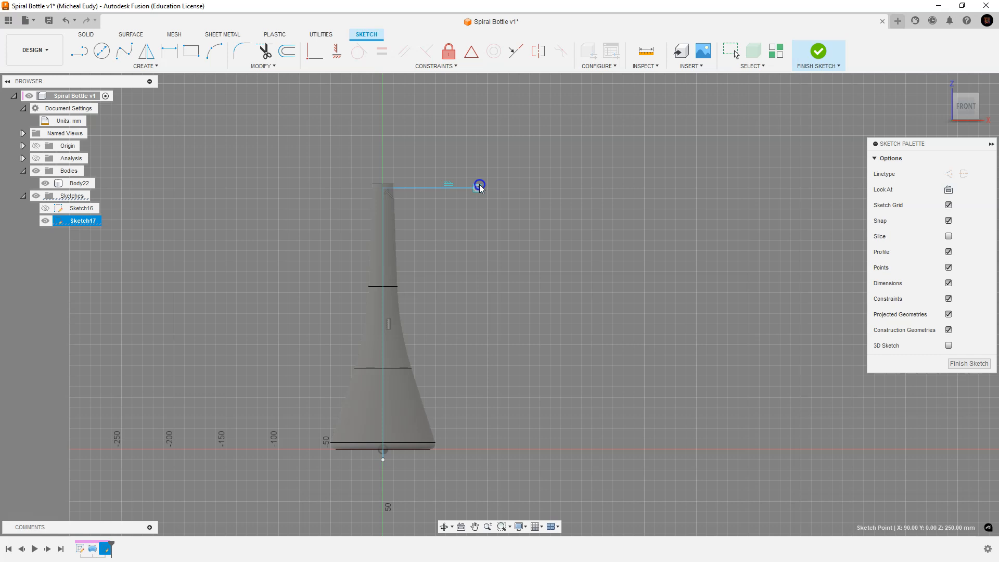
drag(479, 185, 479, 185)
click(960, 364)
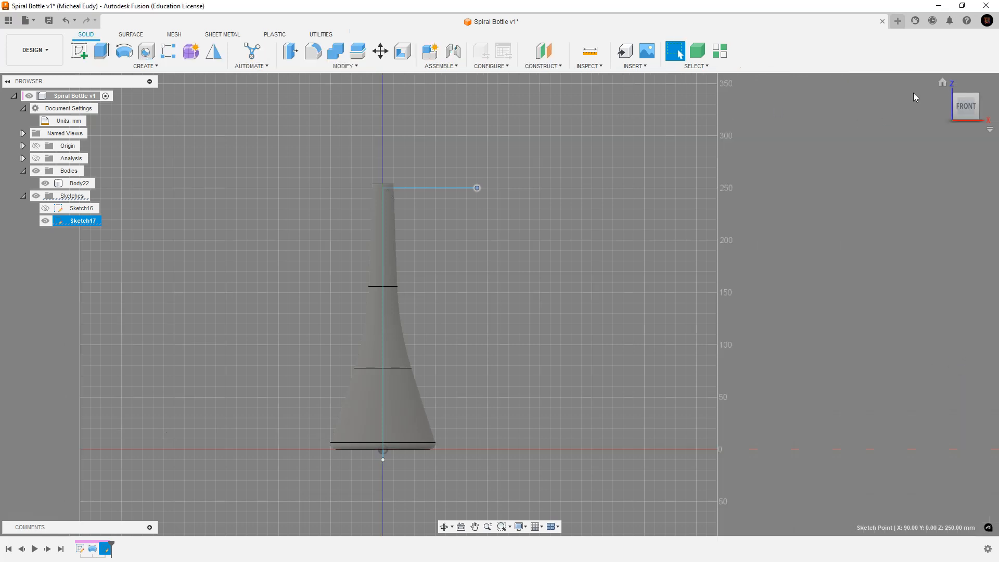
Start a surface Sweep with the horizontal sketch line as profile and the vertical line through the bottle as path.
click(942, 82)
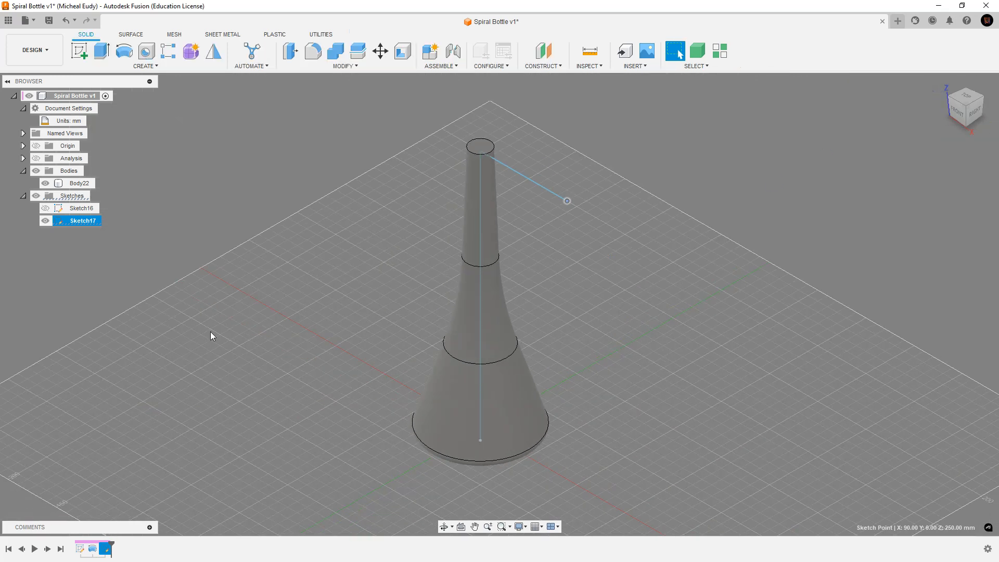
click(348, 150)
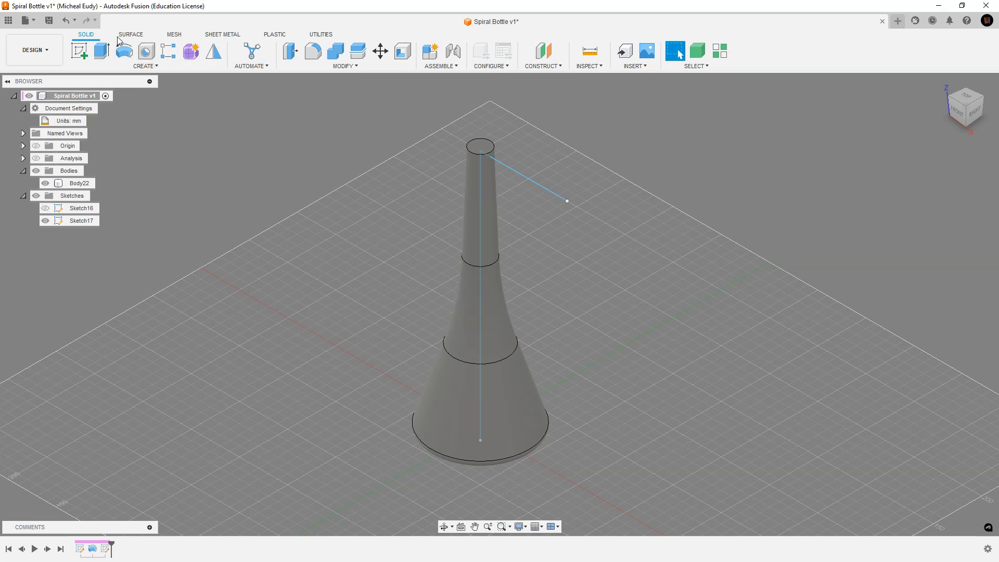
click(131, 66)
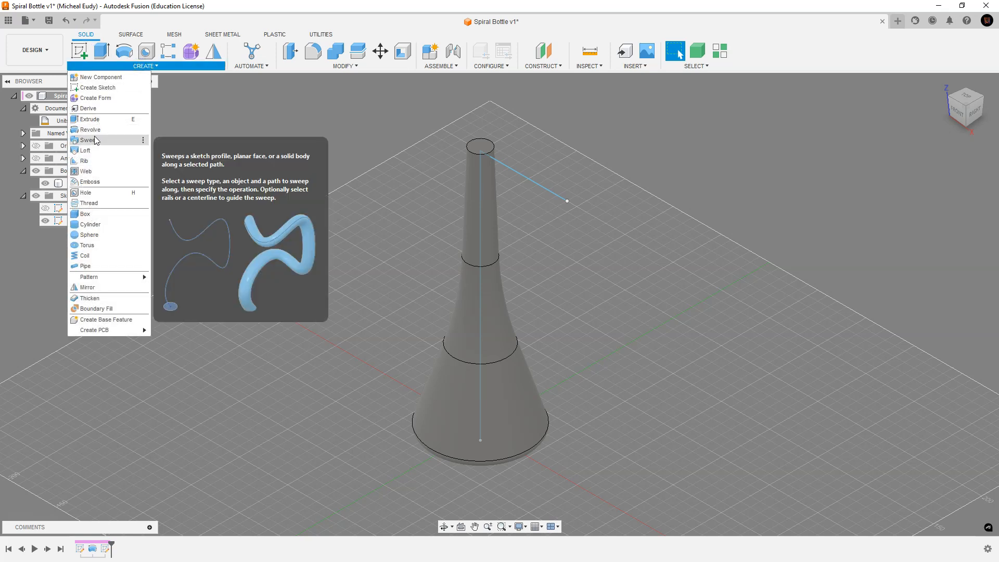
click(131, 34)
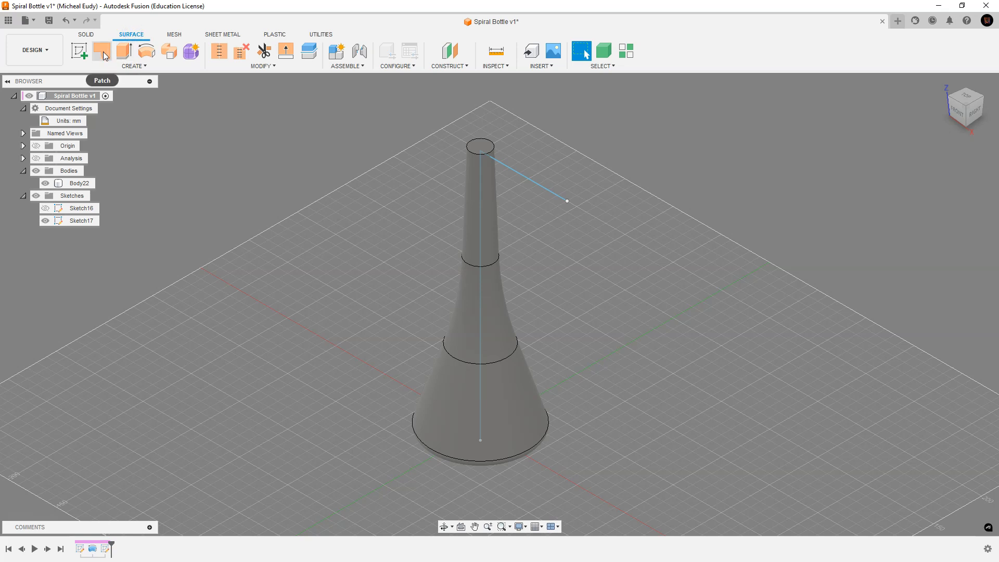
click(133, 66)
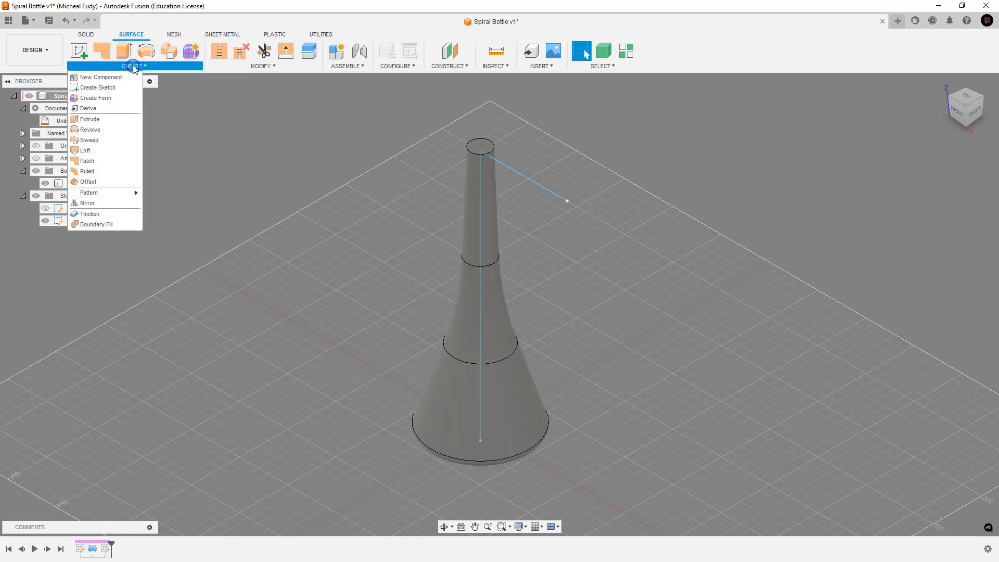
click(87, 140)
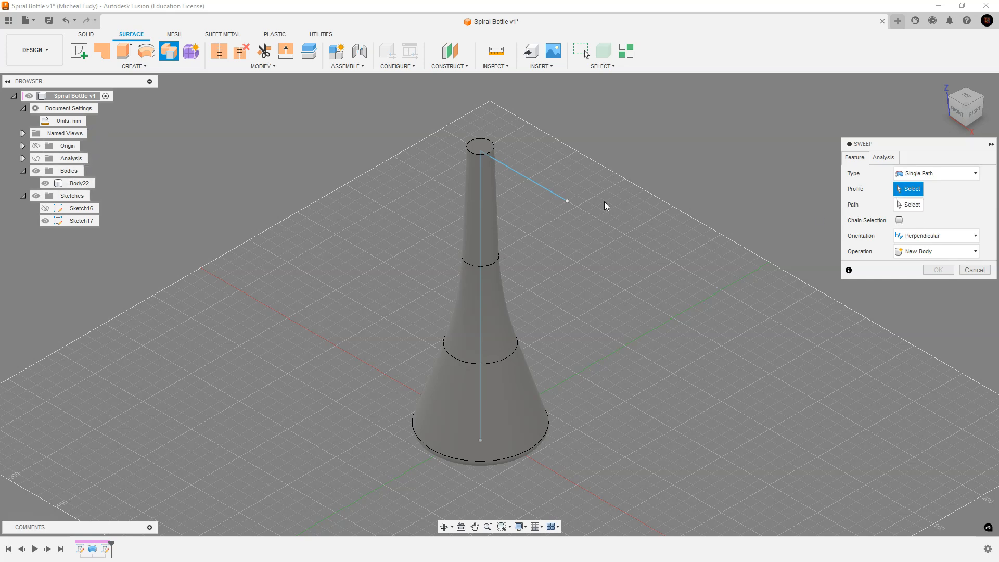
click(546, 190)
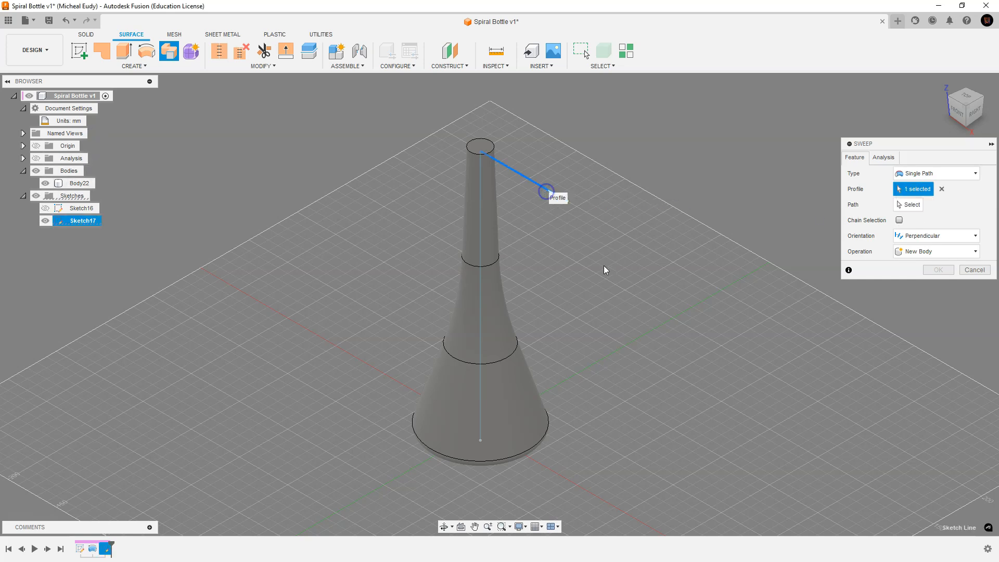
click(907, 204)
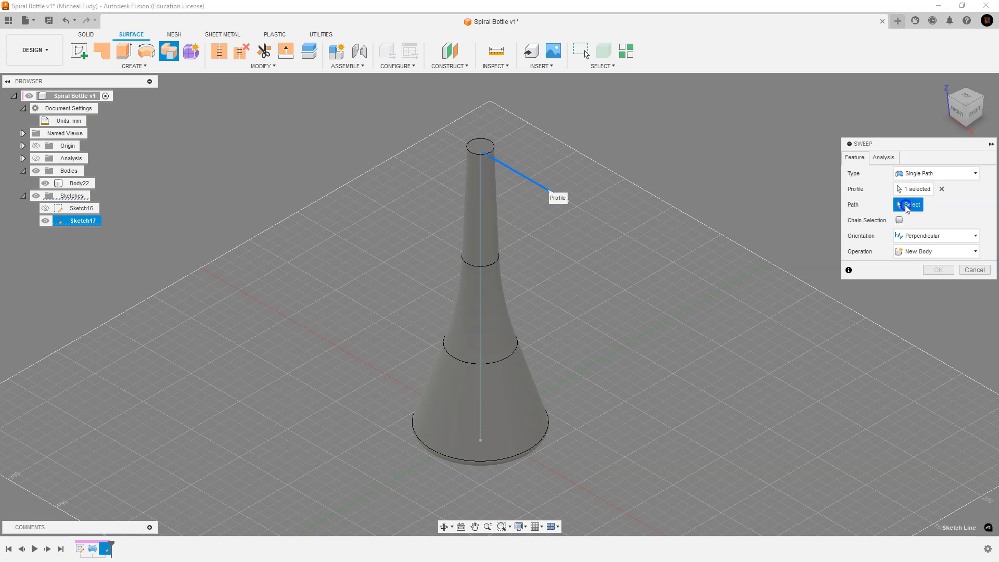
click(481, 255)
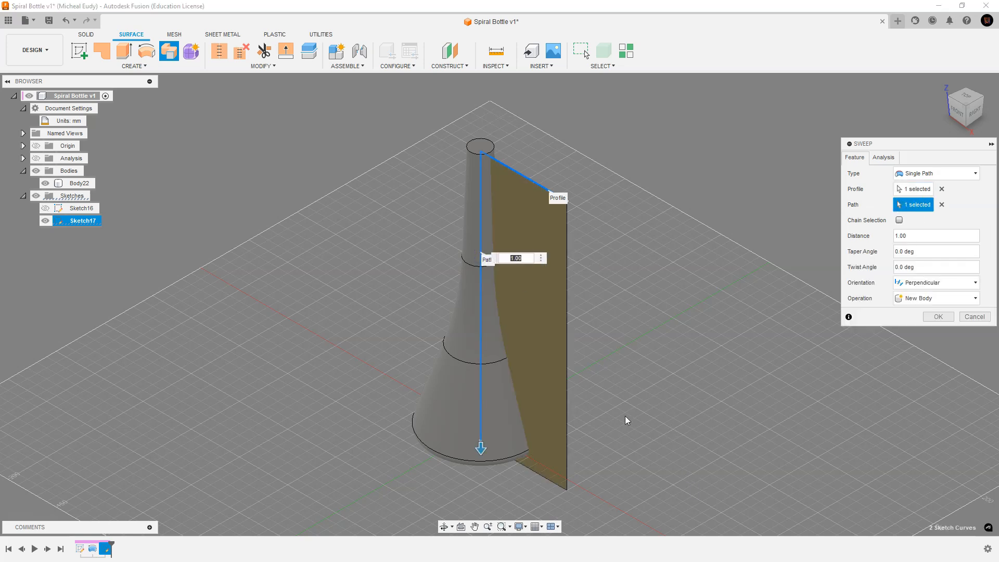
shift+middle_drag(589, 361, 632, 347)
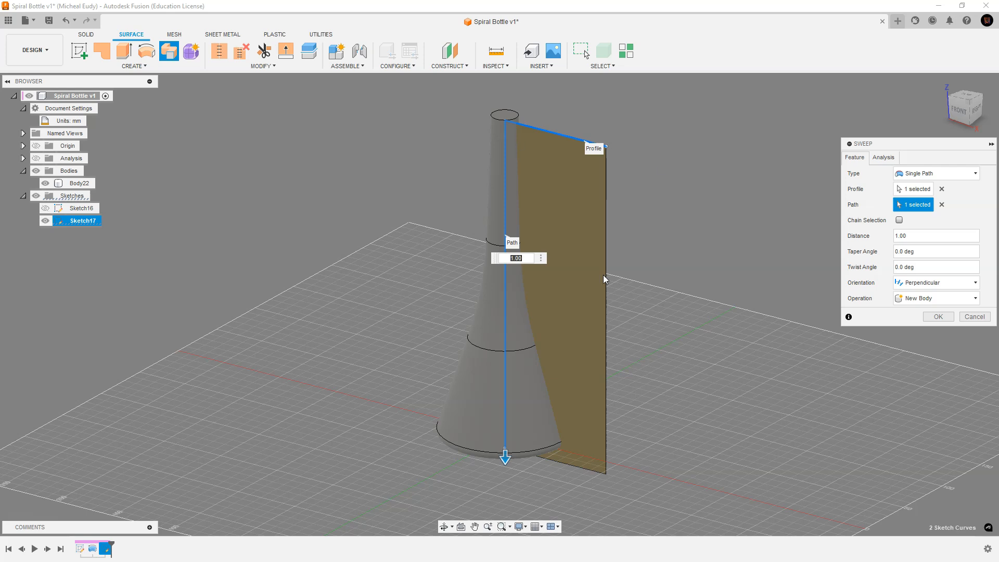
Try sweep twist angles of 360 degrees and 3600 degrees to compare the spiral's spacing along the bottle.
drag(904, 152, 697, 154)
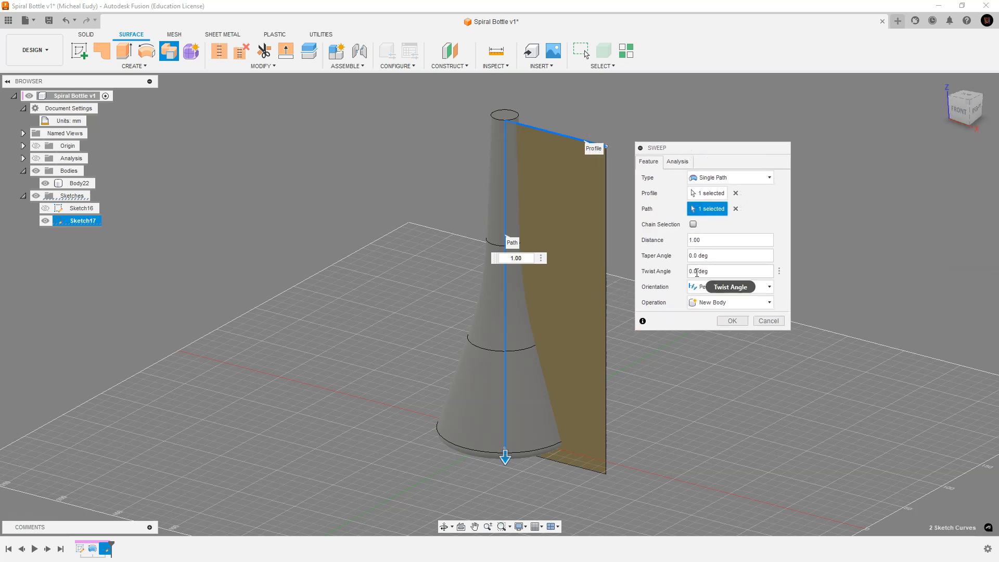
double_click(695, 271)
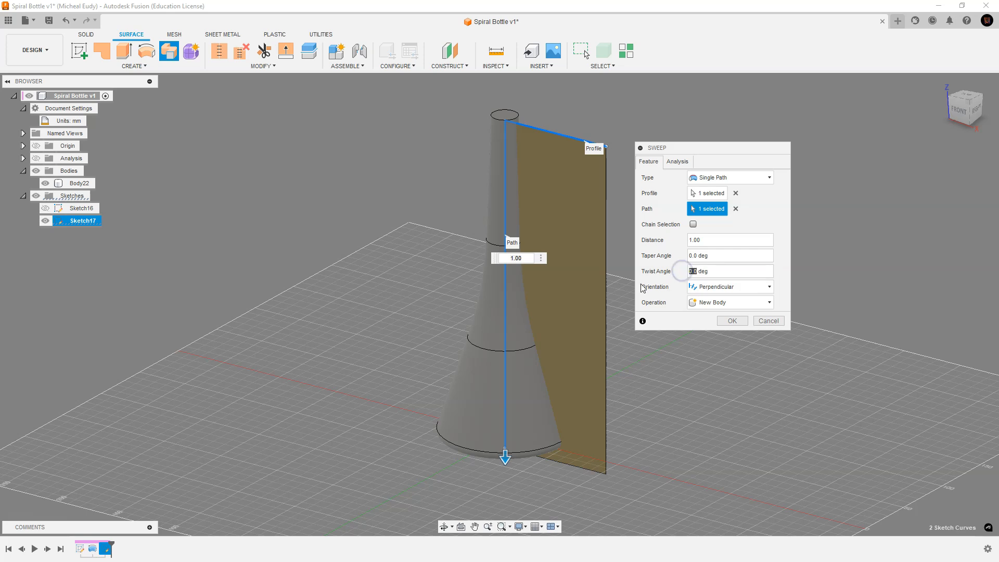
text(360)
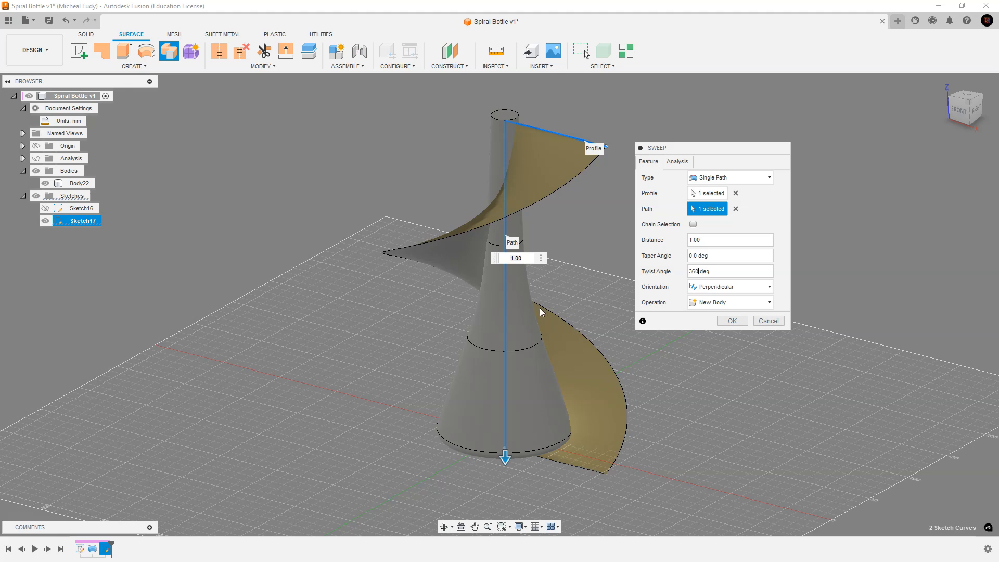
shift+middle_drag(429, 326, 397, 335)
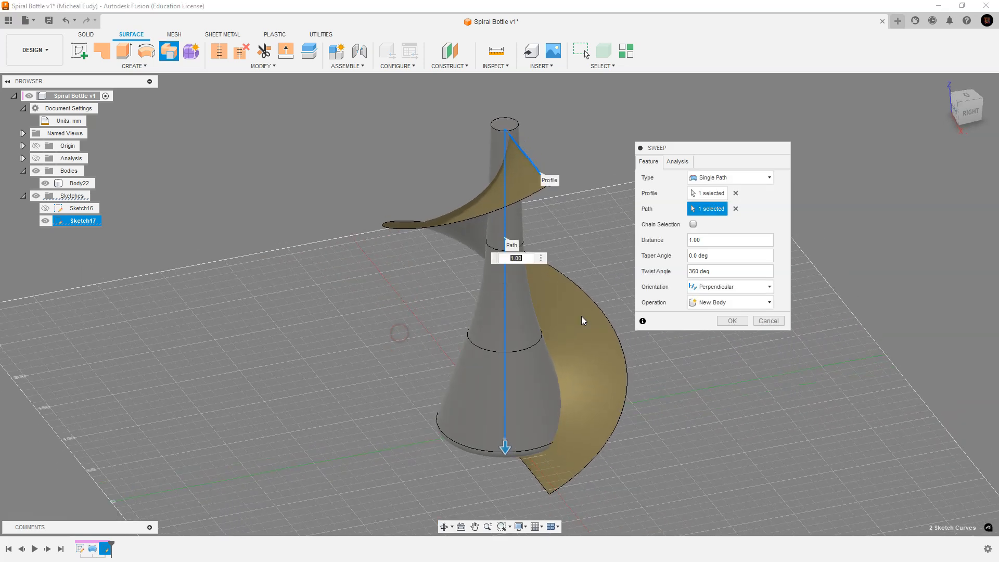
click(698, 272)
text(0)
key(Return)
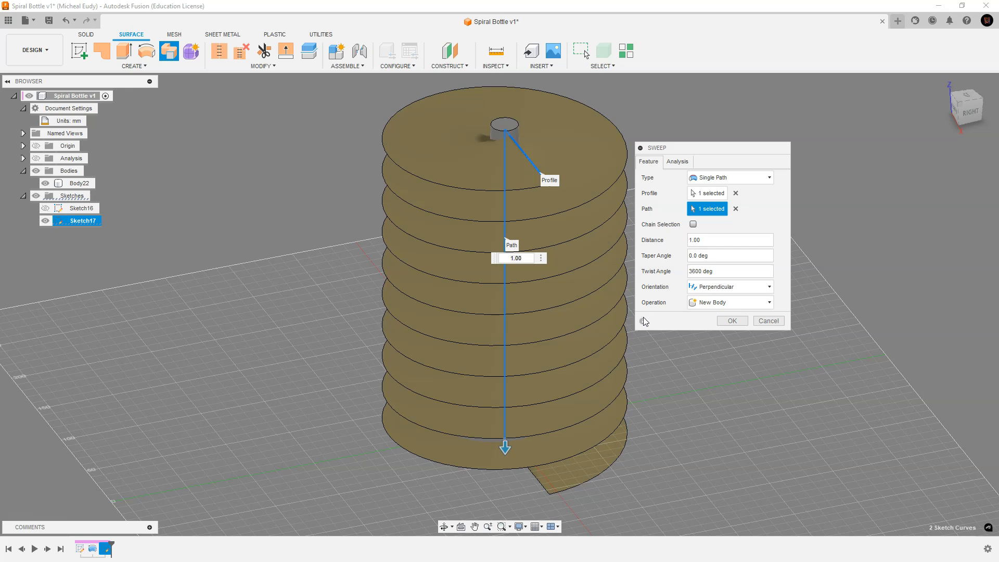
mouse_move(442, 288)
shift+middle_down()
mouse_move(470, 330)
mouse_move(486, 315)
shift+middle_up()
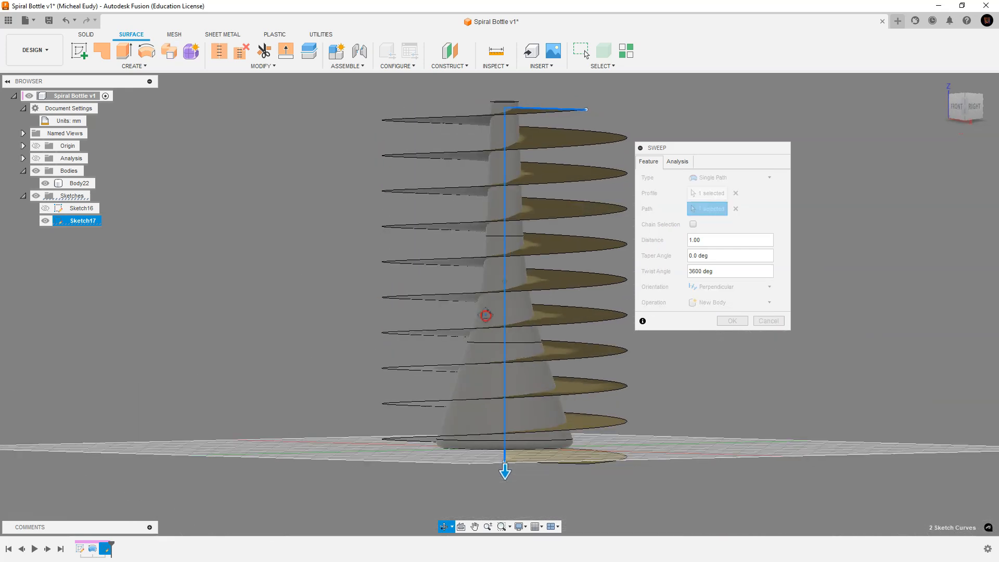
Set the sweep's twist angle to 2400 degrees and create the spiral surface as a new body.
click(696, 269)
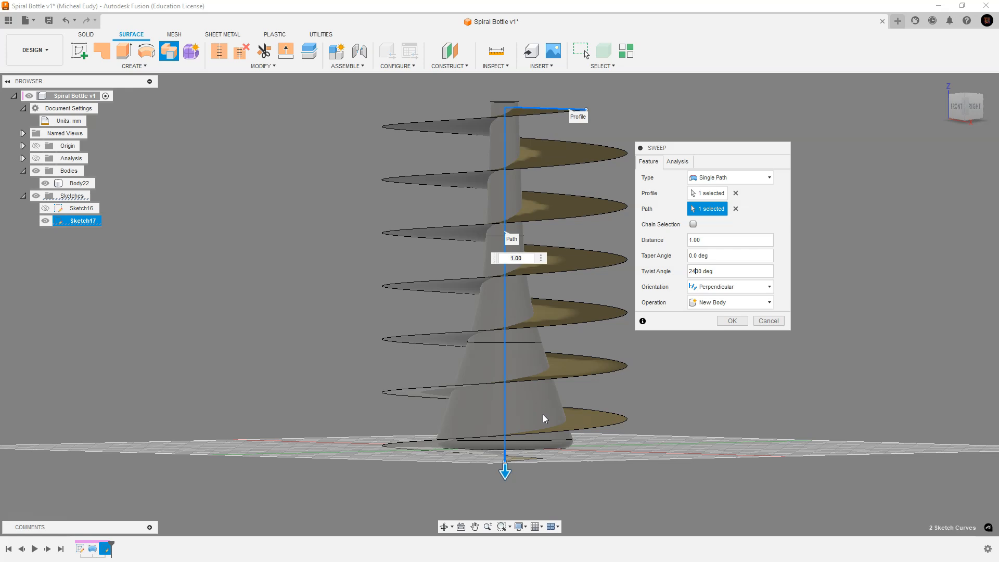
scroll(544, 418, down, 1)
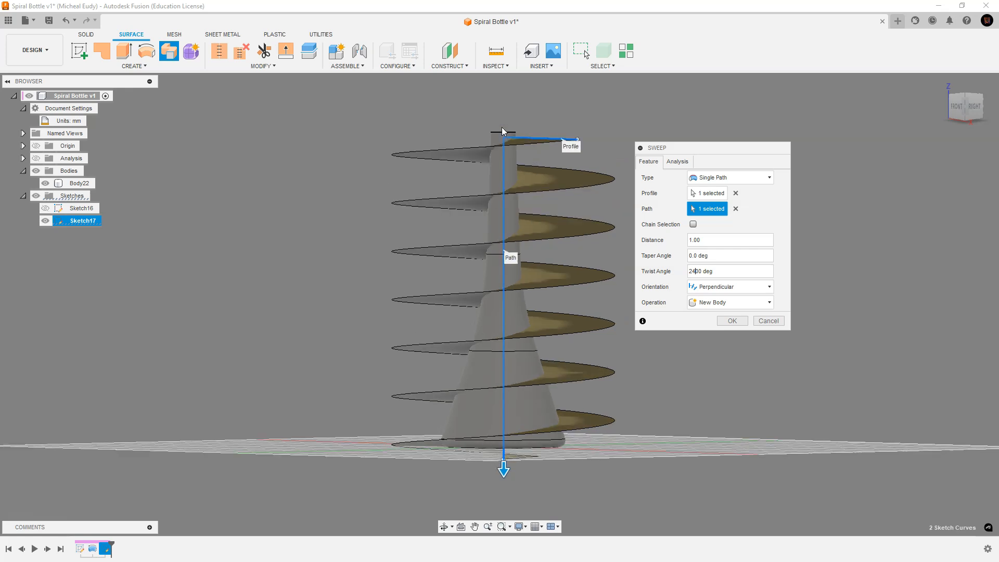
mouse_move(523, 358)
shift+middle_down()
mouse_move(513, 370)
mouse_move(523, 329)
mouse_move(525, 367)
shift+middle_up()
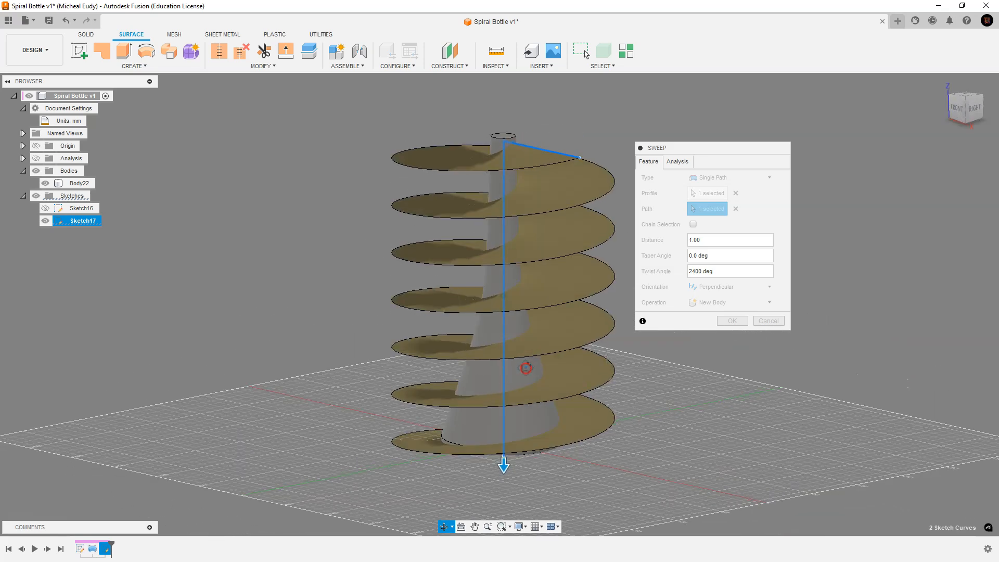
click(732, 320)
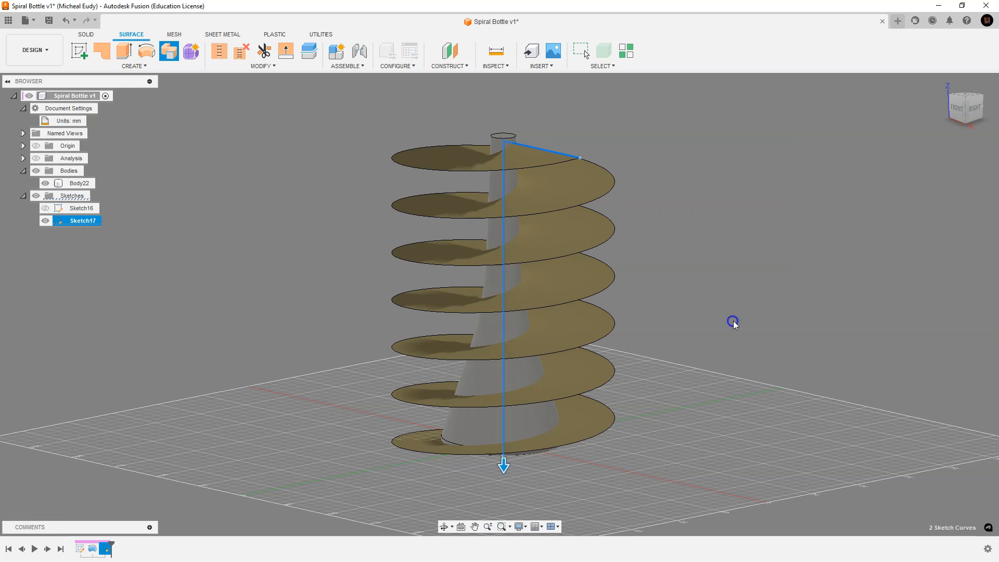
Trim away the spiral surface outside the bottle, using the curved middle face of the bottle as the trim tool.
shift+middle_drag(241, 360, 246, 342)
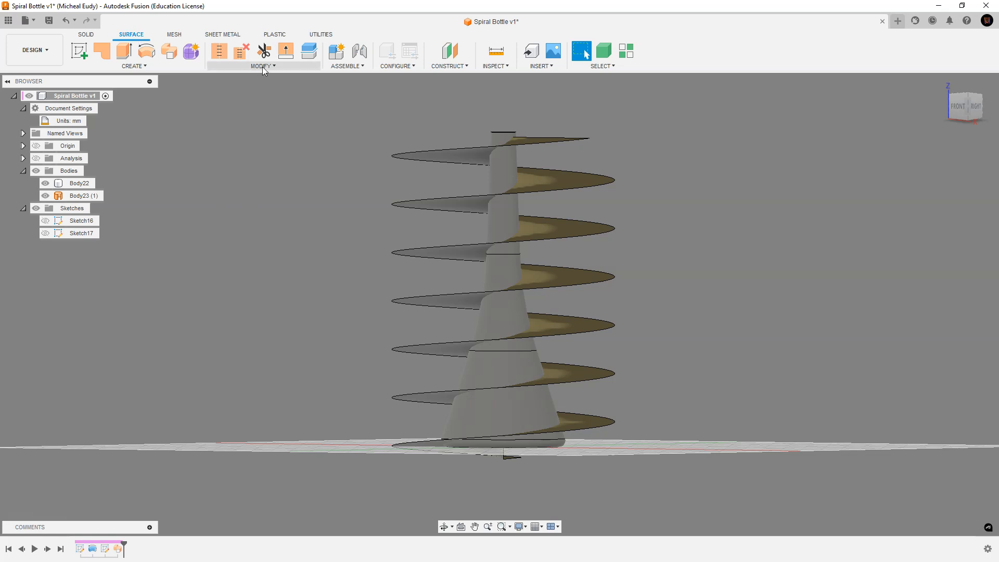
click(265, 52)
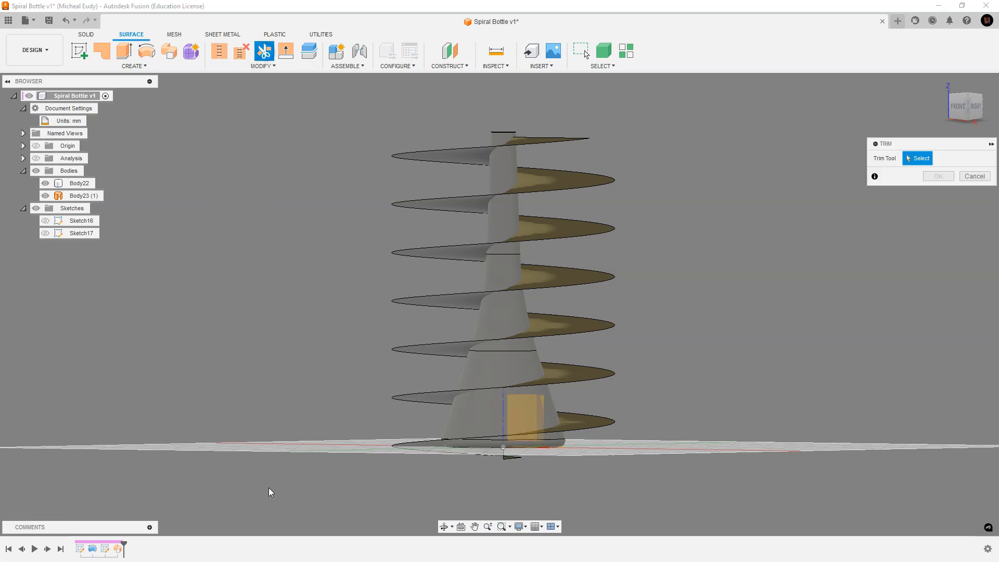
middle_drag(714, 406, 671, 404)
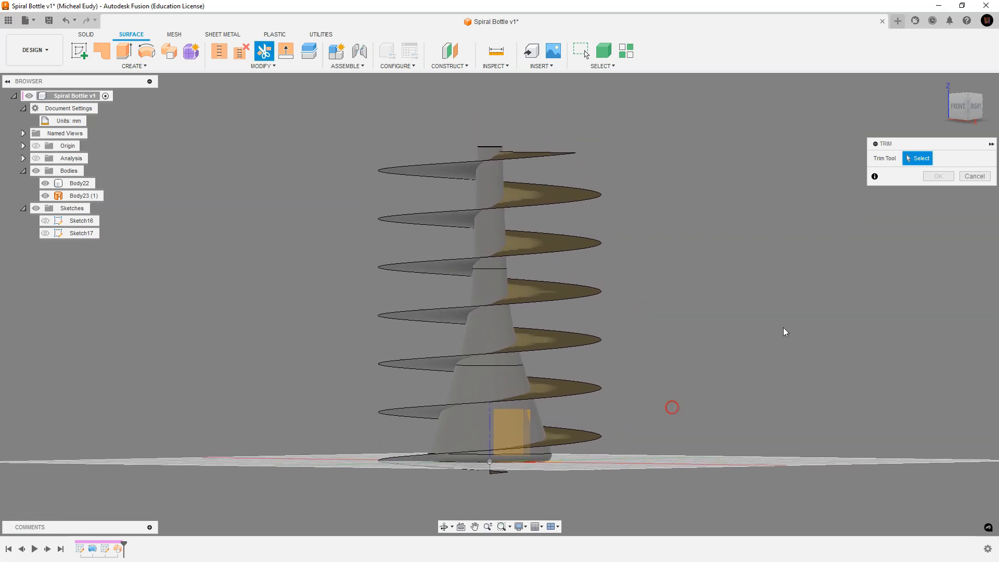
click(495, 285)
shift+middle_drag(620, 312, 649, 279)
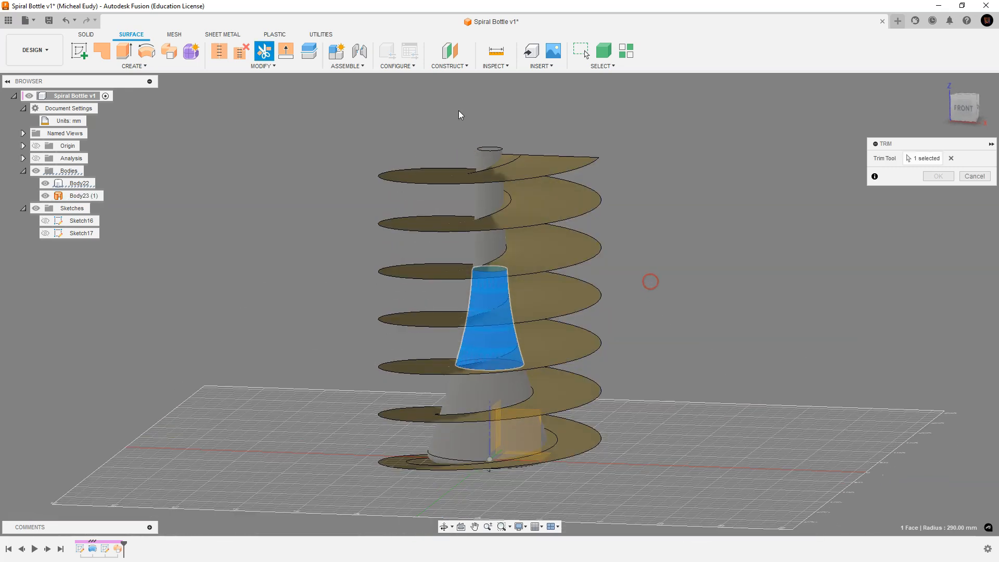
click(484, 243)
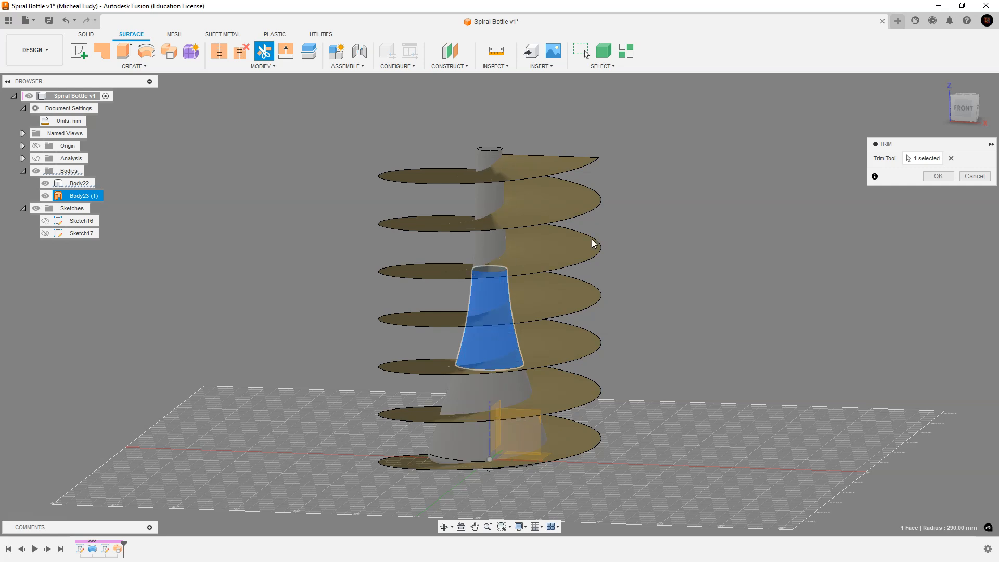
mouse_move(620, 286)
shift+middle_down()
mouse_move(619, 265)
mouse_move(619, 276)
shift+middle_up()
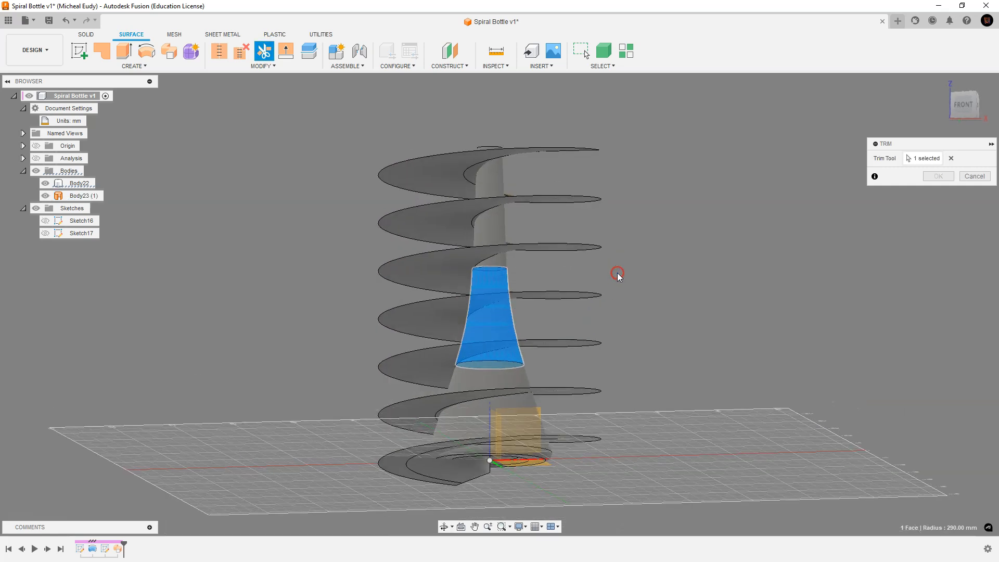
click(556, 246)
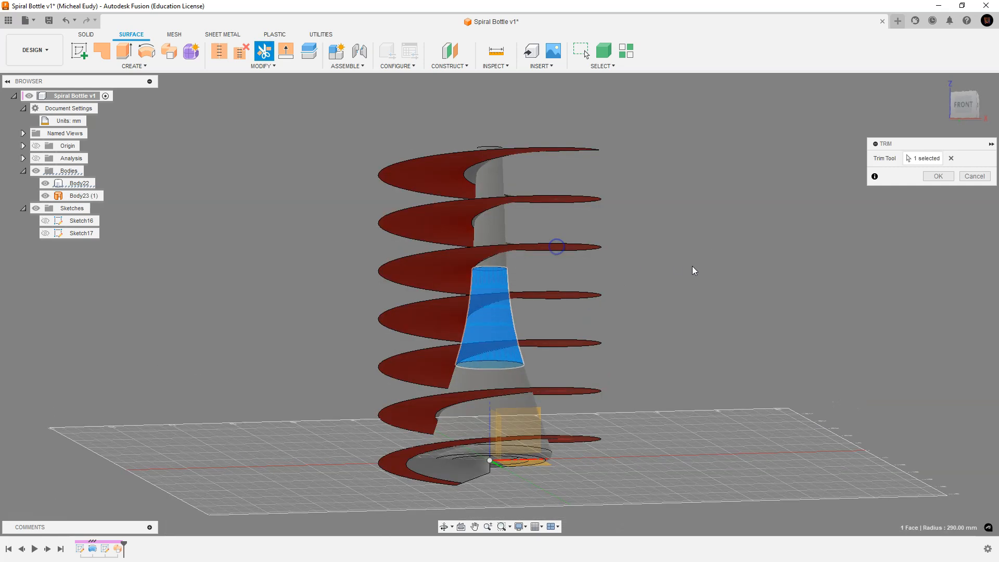
click(938, 177)
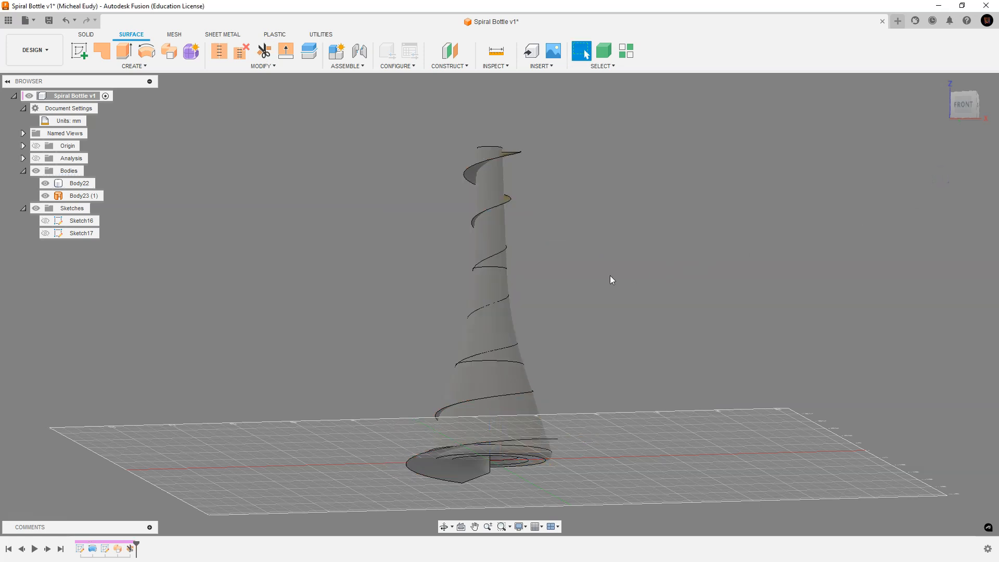
Trim off the spiral surface remnants protruding from the neck, using the bottle's upper neck face as the trim tool.
shift+middle_drag(585, 239, 557, 422)
shift+middle_drag(570, 209, 538, 196)
right_click(573, 178)
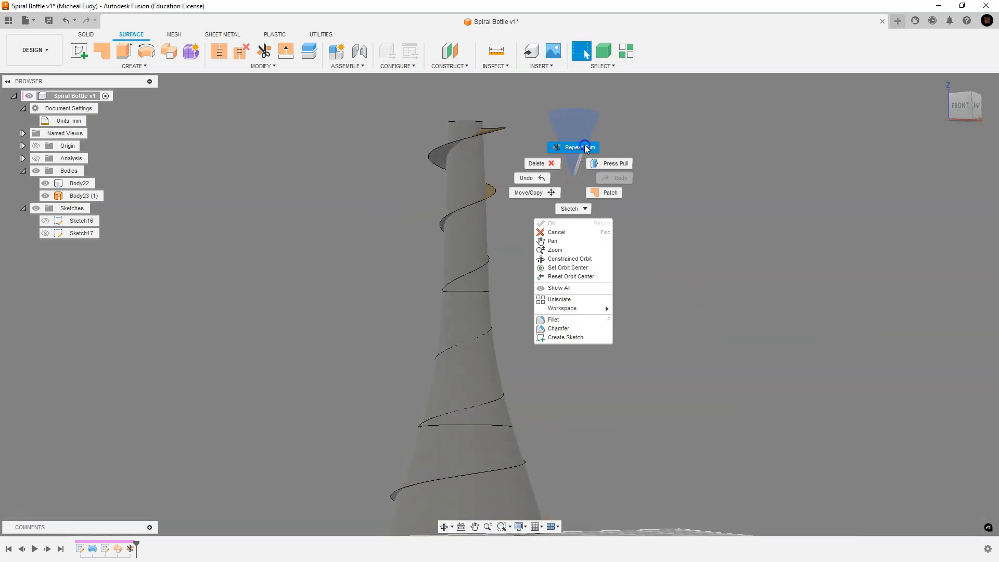
click(585, 144)
click(475, 245)
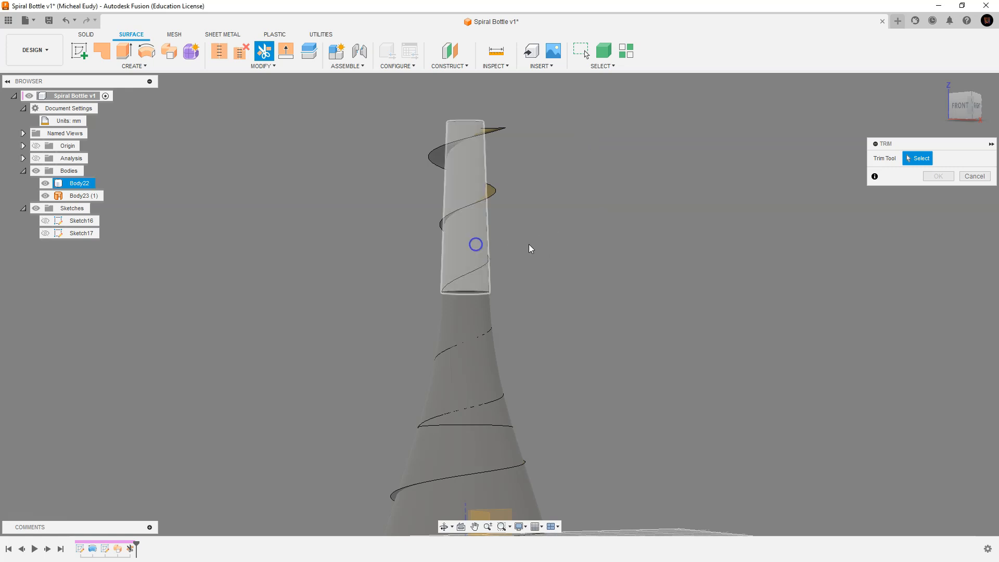
click(441, 157)
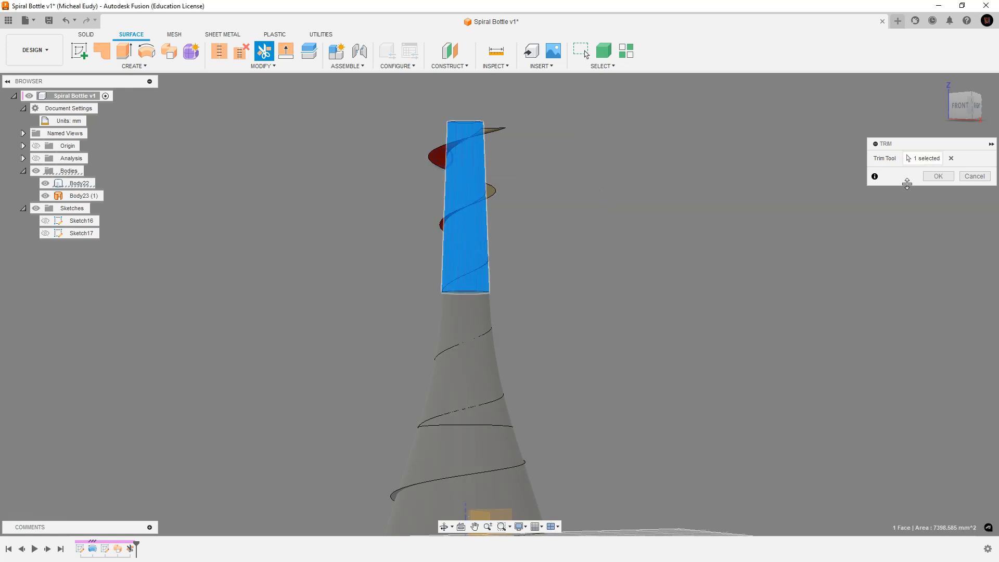
click(938, 176)
Turn off the layout grid for an unobstructed view of the bottle's base.
shift+middle_drag(689, 293, 570, 297)
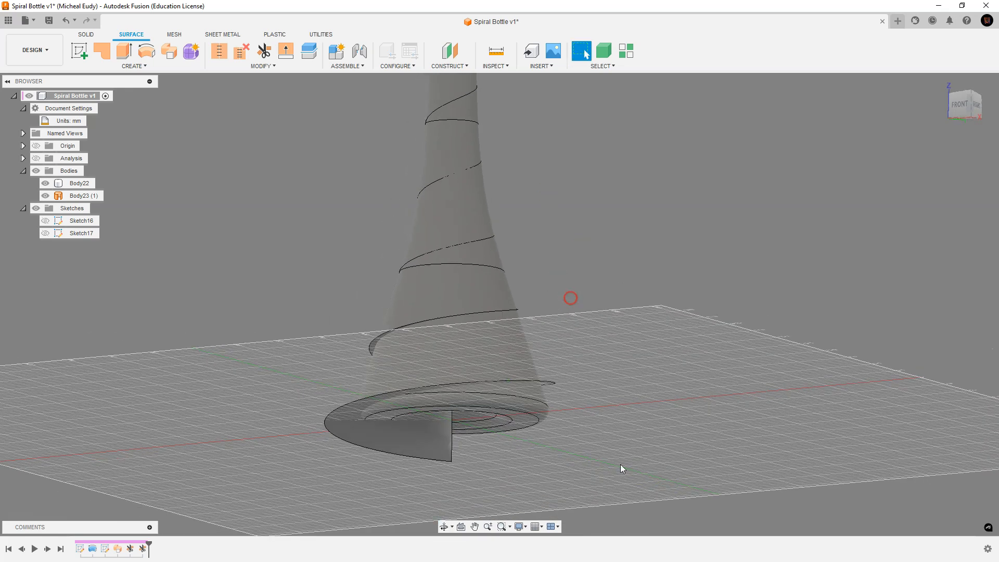
click(541, 526)
click(535, 467)
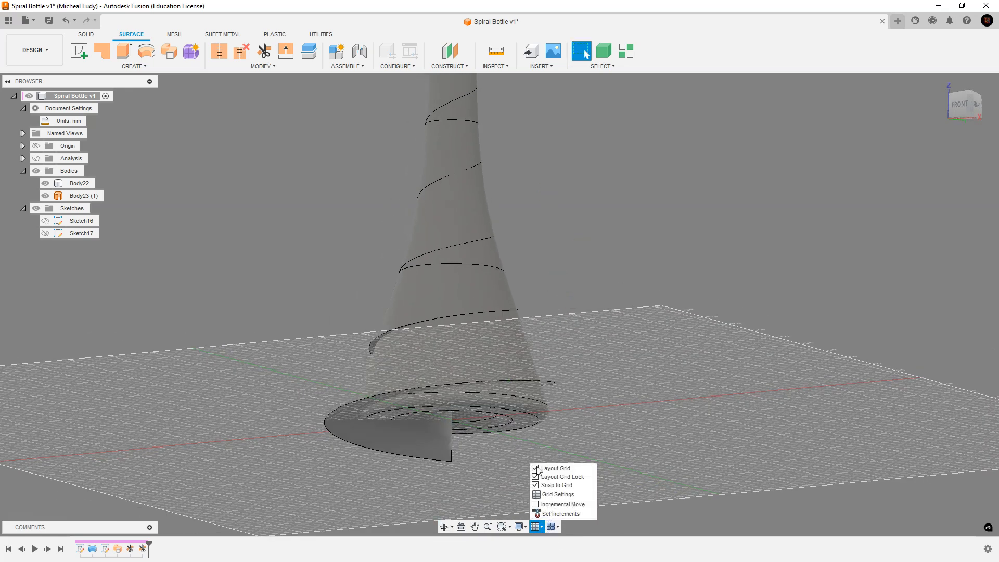
Trim off the spiral surface outside the bottle's lower section, using its lower conical face as the trim tool.
middle_drag(569, 322, 595, 282)
right_click(635, 250)
click(638, 219)
click(524, 299)
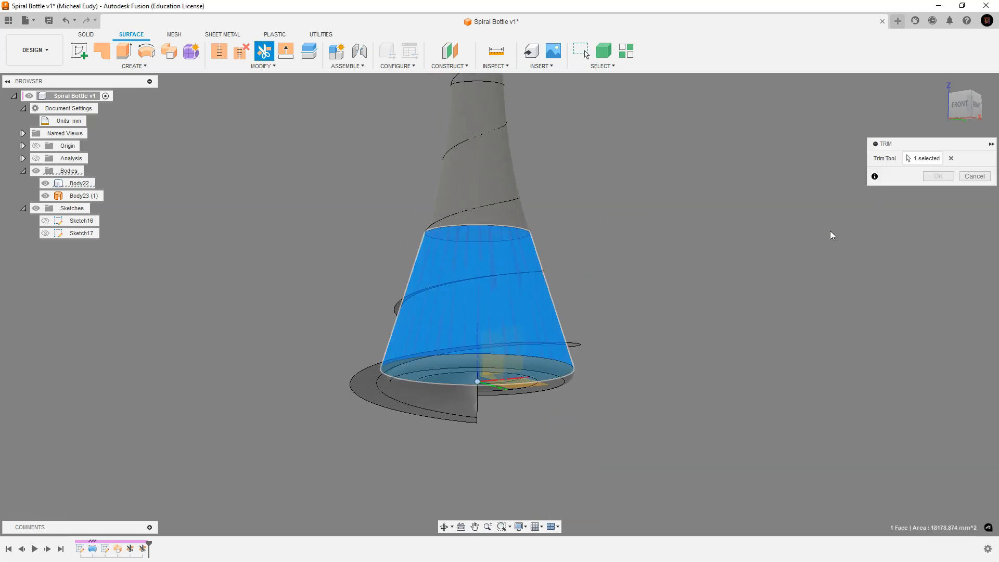
click(366, 391)
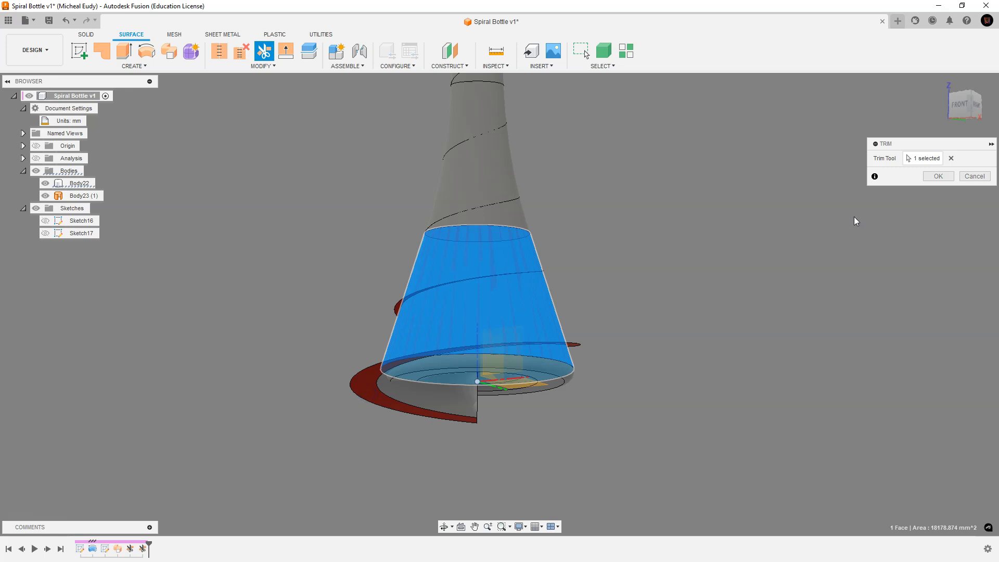
click(938, 176)
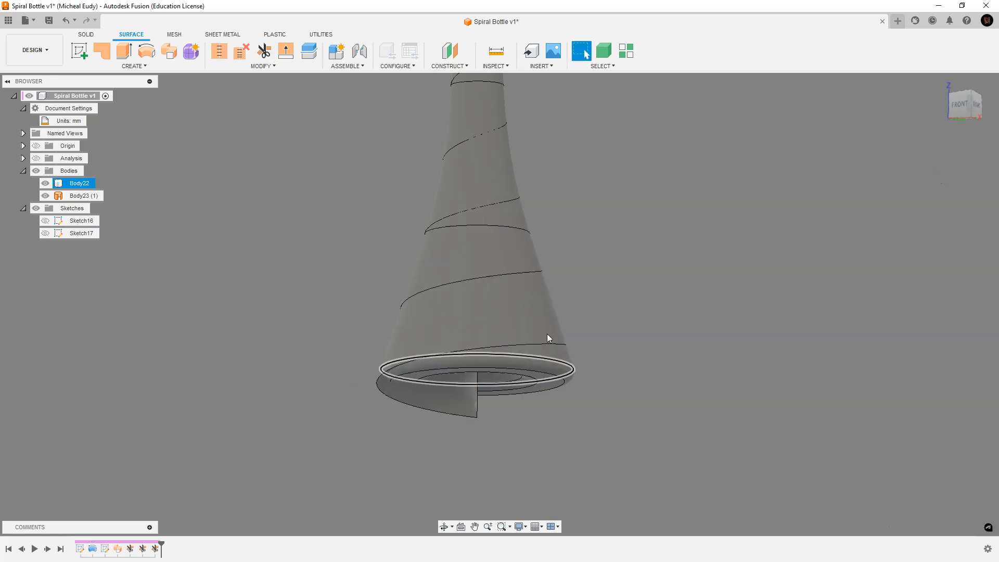
Examine the trimmed spiral surface from several angles, temporarily hiding the bottle body and the spiral surface body.
shift+middle_drag(501, 435, 567, 454)
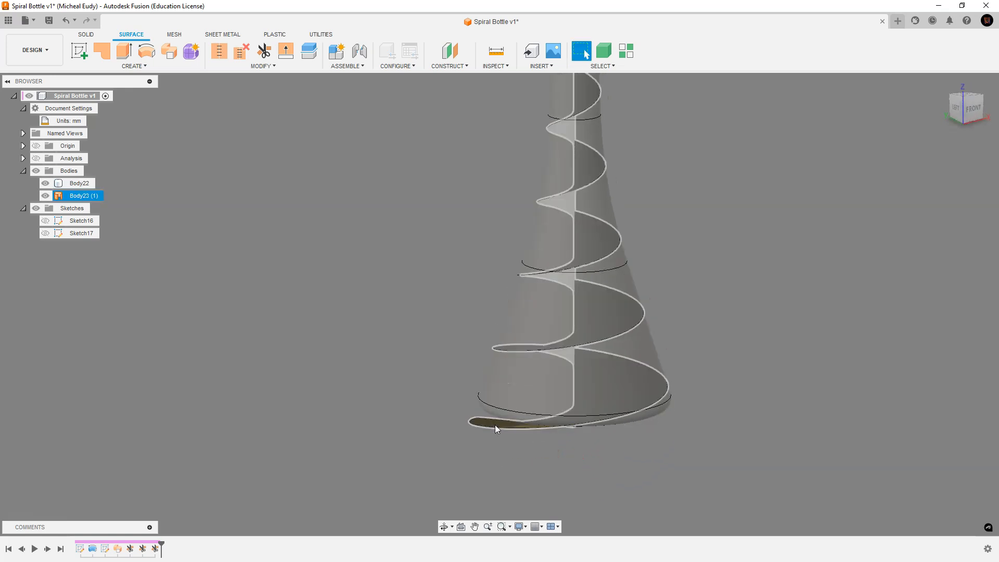
scroll(669, 295, up, 2)
scroll(534, 211, down, 6)
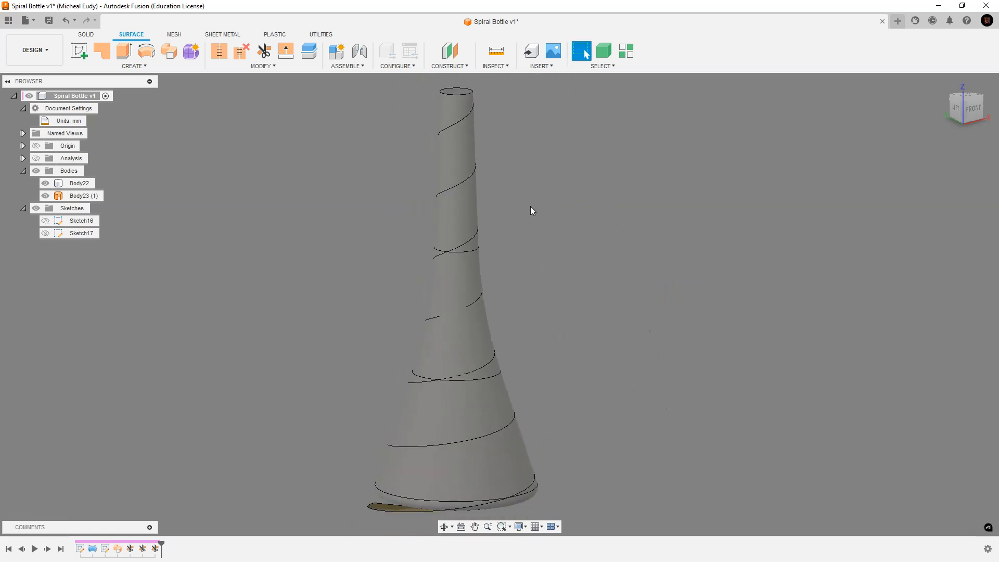
shift+middle_drag(528, 208, 490, 236)
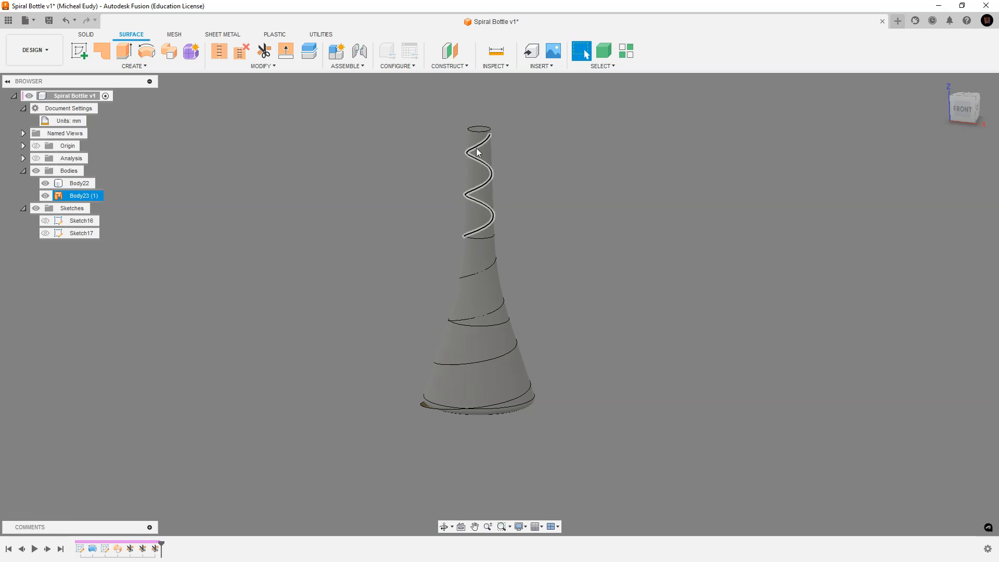
click(47, 183)
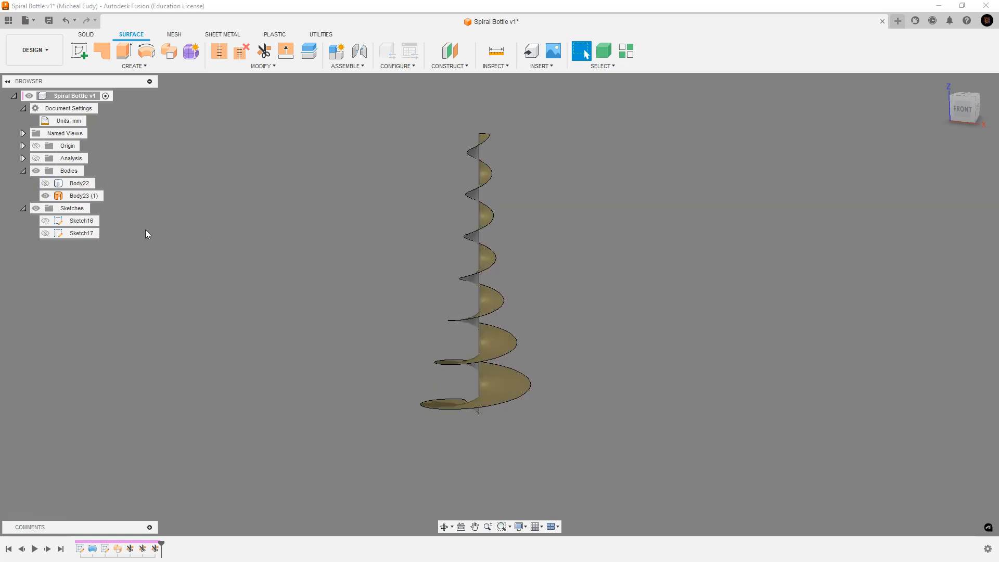
click(45, 183)
click(45, 196)
click(45, 196)
click(45, 183)
click(45, 183)
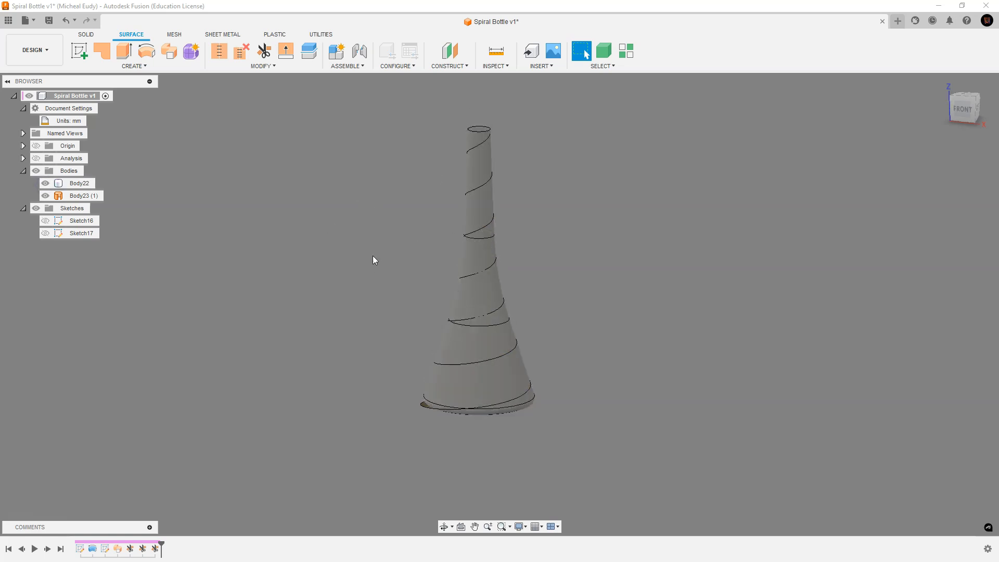
Start a Plane Along Path construction plane, selecting the spiral surface's outer edge segments from neck to base as the path.
shift+middle_drag(316, 210, 355, 232)
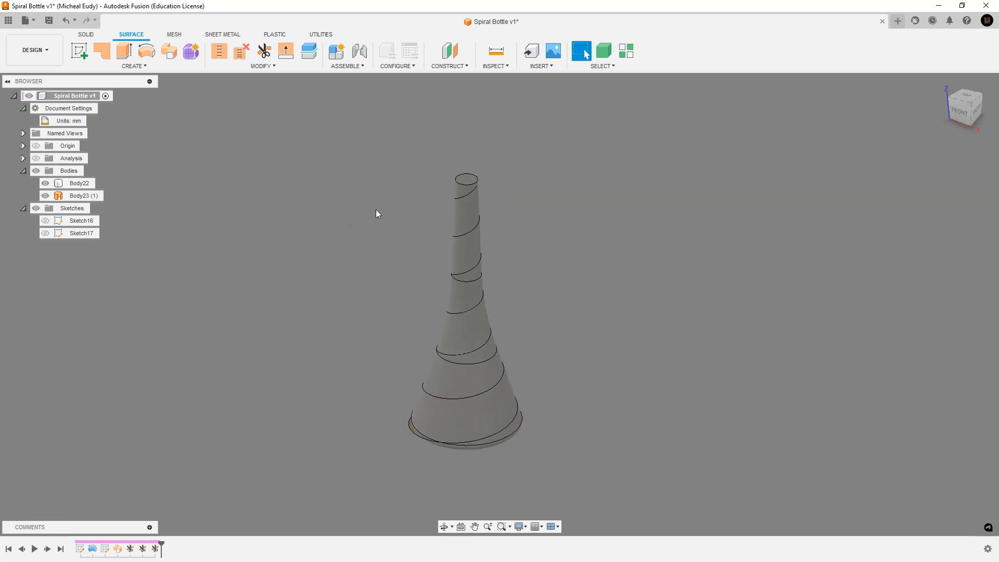
scroll(578, 185, up, 5)
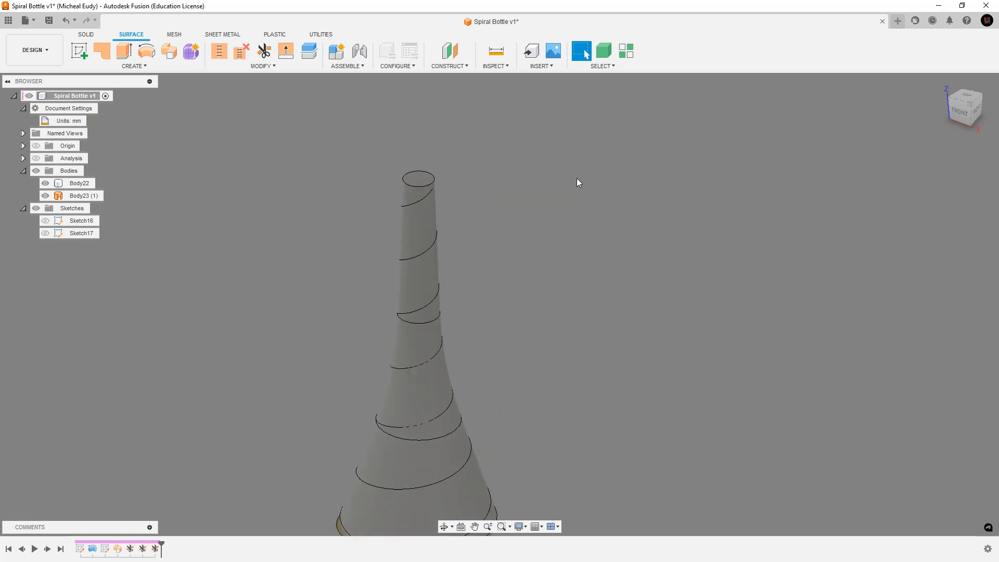
middle_drag(494, 222, 541, 209)
scroll(541, 208, up, 1)
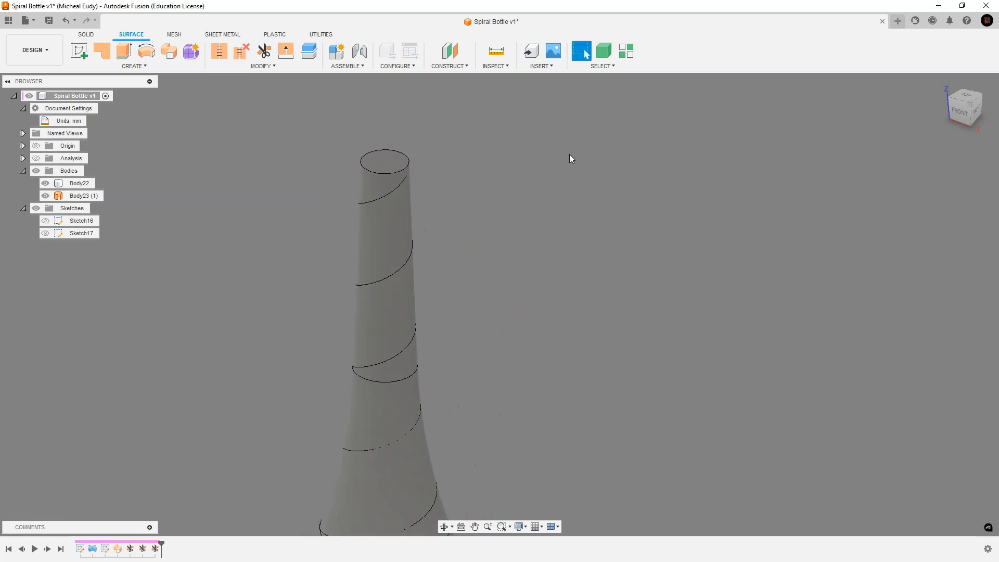
click(466, 68)
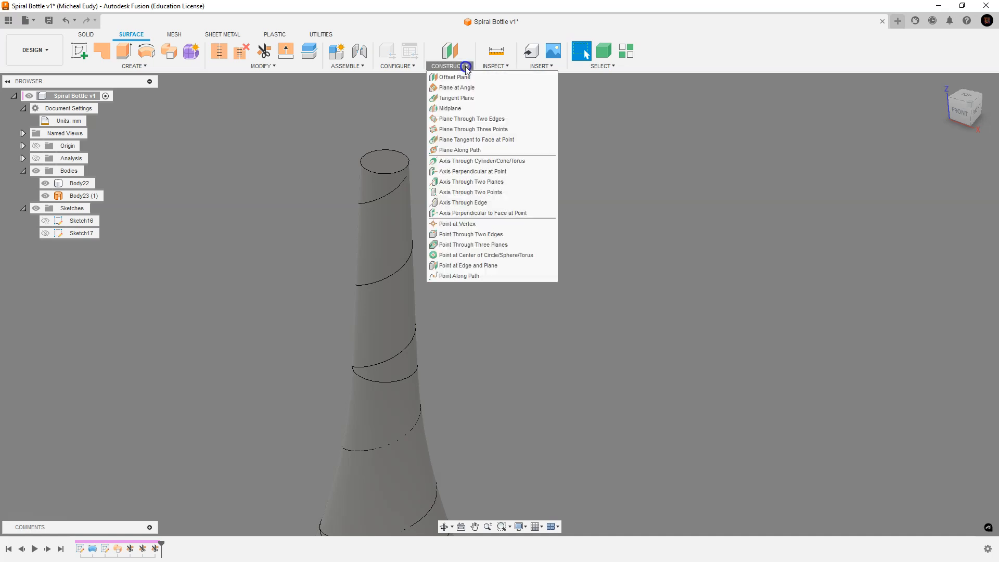
click(458, 150)
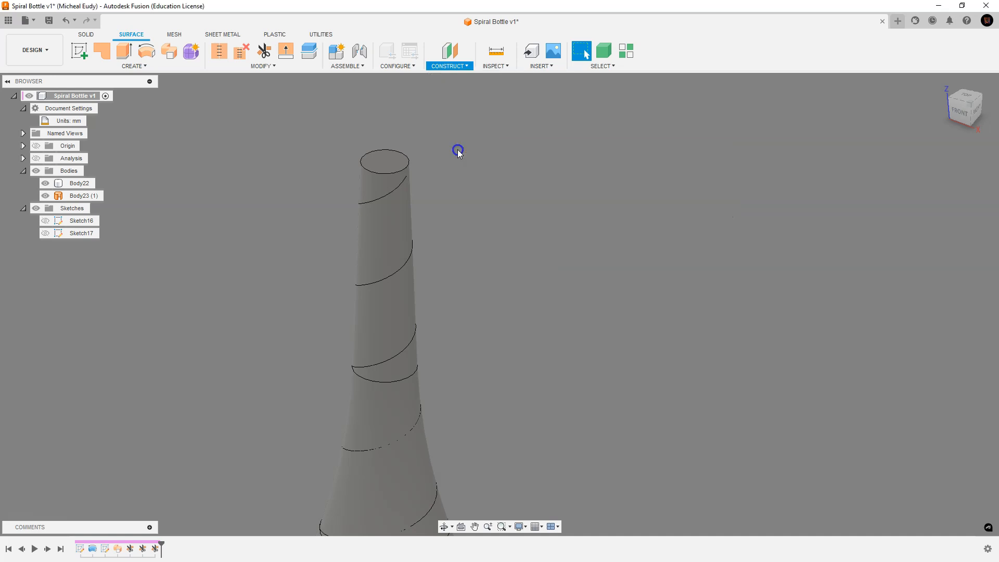
click(394, 195)
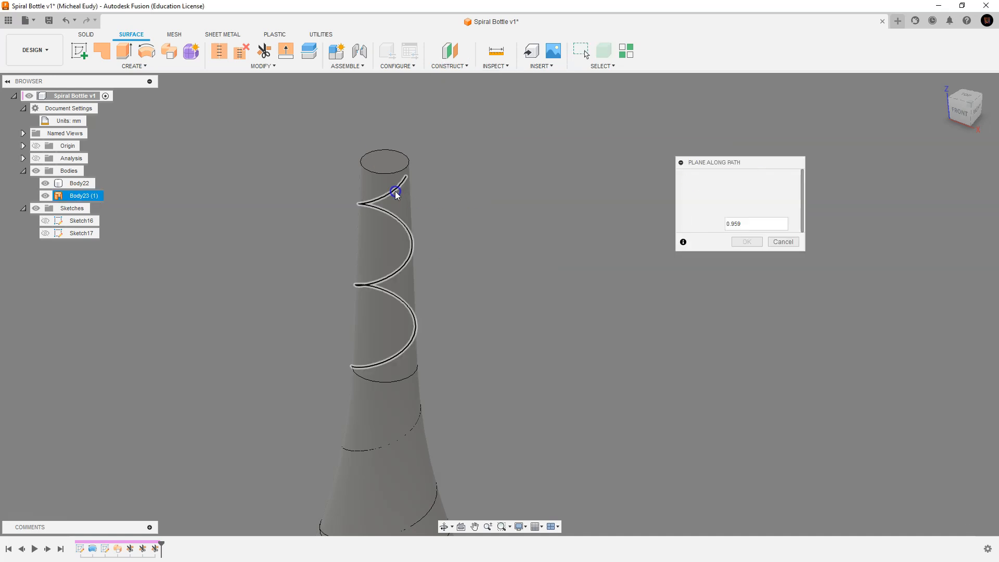
middle_drag(470, 434, 417, 270)
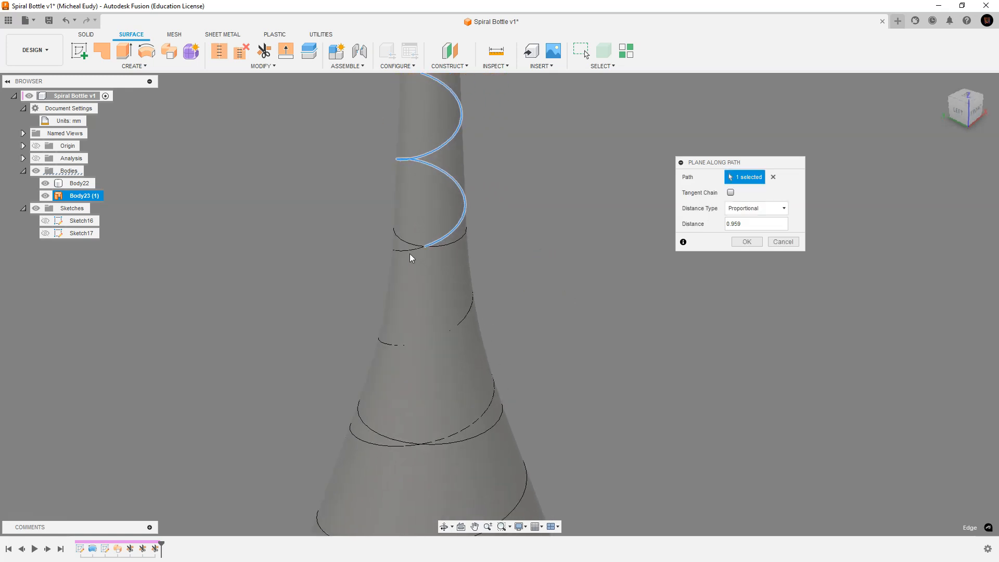
click(409, 252)
middle_drag(593, 361, 598, 194)
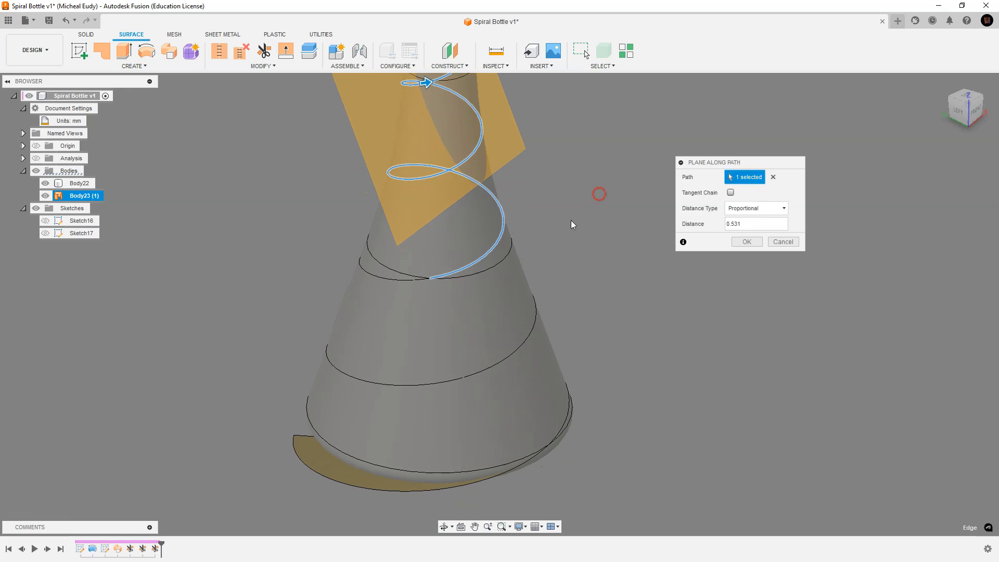
click(381, 276)
Set the plane's proportional distance to 1 and create it at the spiral's upper end.
middle_drag(604, 295, 600, 332)
scroll(549, 147, down, 4)
middle_drag(562, 163, 533, 233)
click(719, 224)
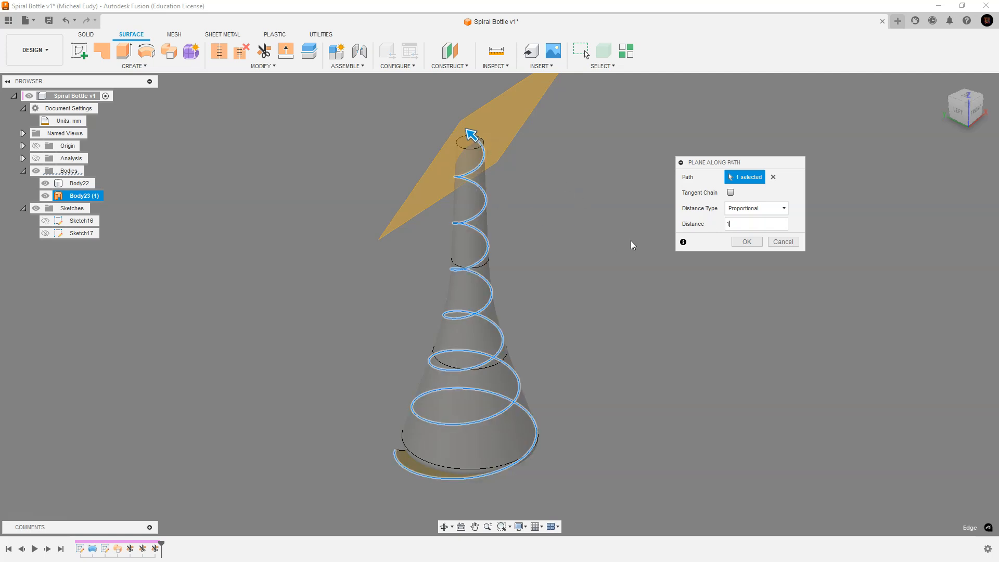
click(745, 242)
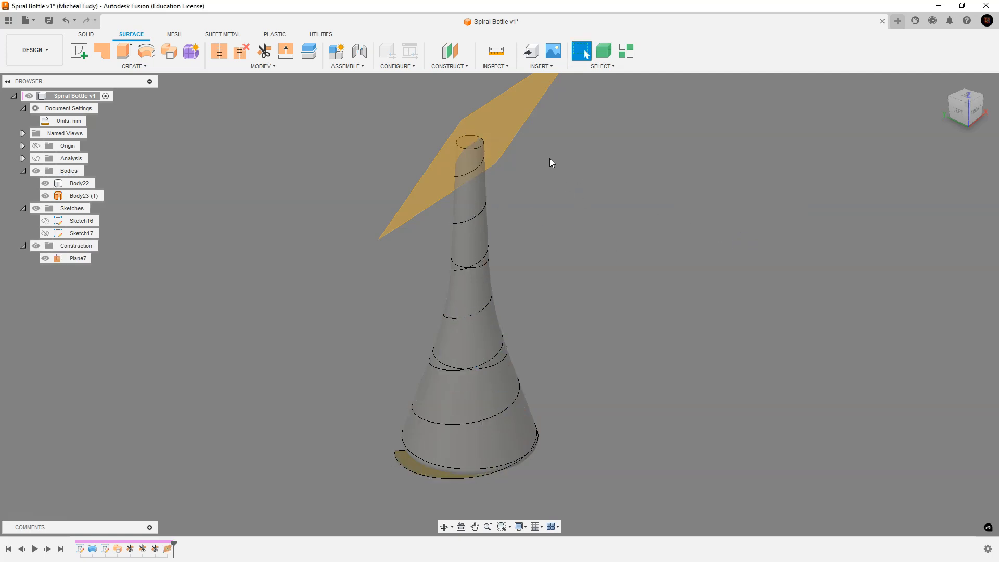
Sketch a small circle, about 25 mm² in area, on the new plane, centred on the sketch origin beside the neck rim, and finish the sketch.
shift+middle_drag(496, 135, 541, 231)
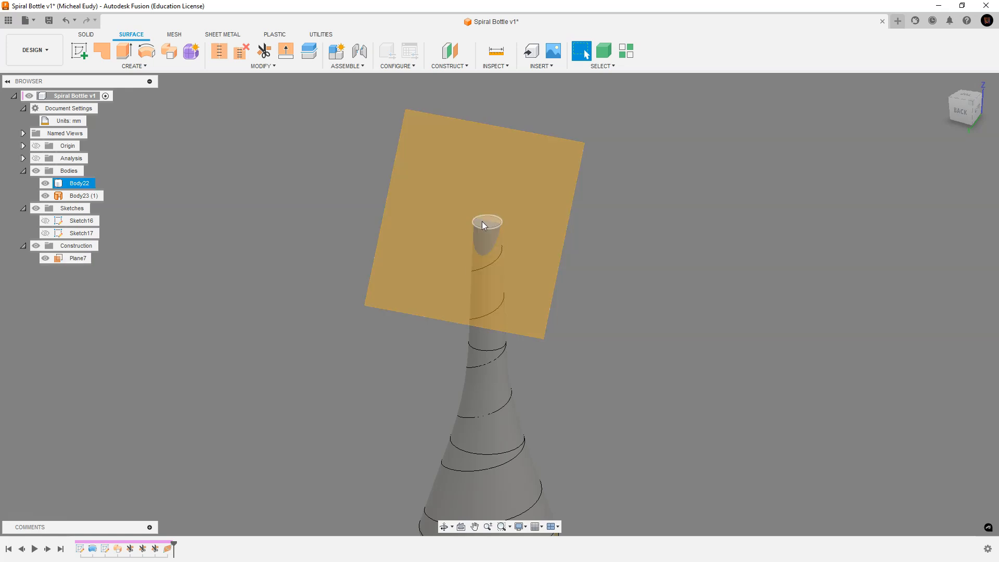
right_click(463, 192)
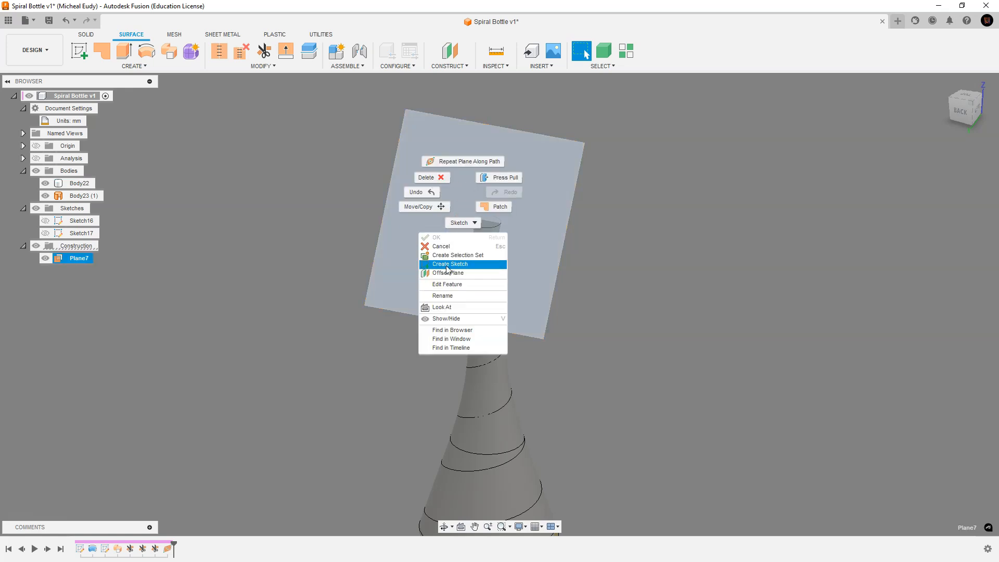
click(445, 264)
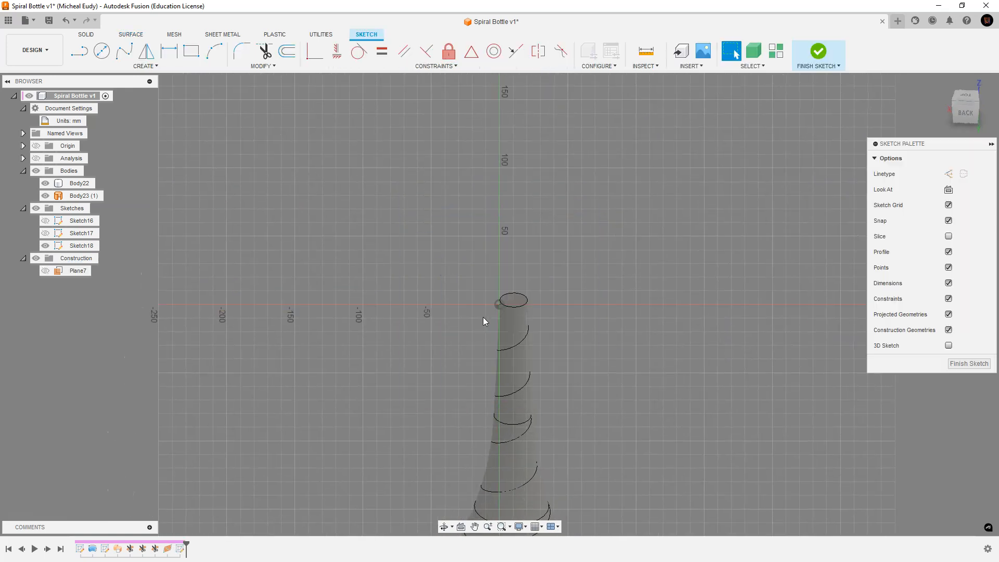
scroll(499, 300, up, 5)
scroll(502, 302, up, 2)
click(105, 52)
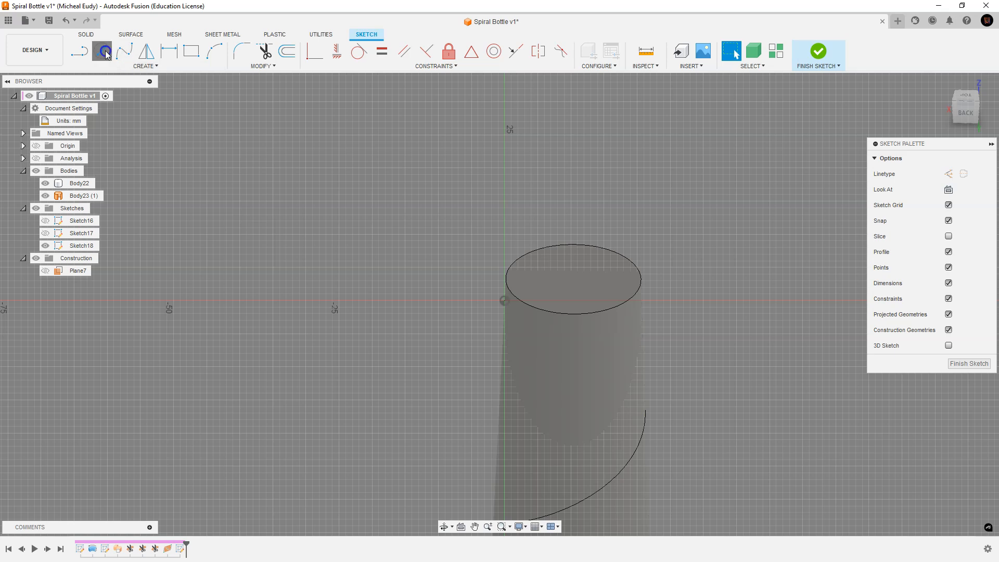
click(505, 300)
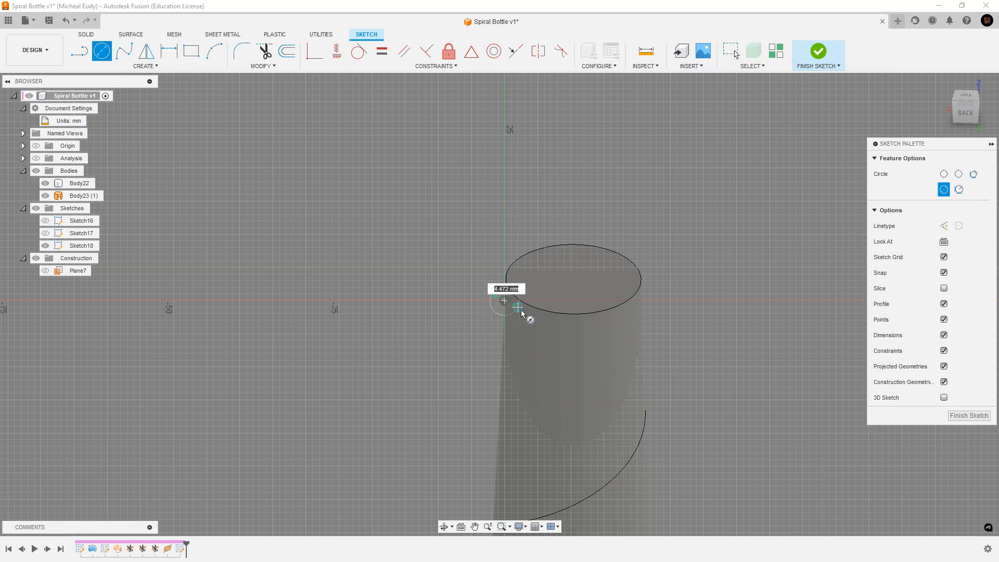
click(520, 313)
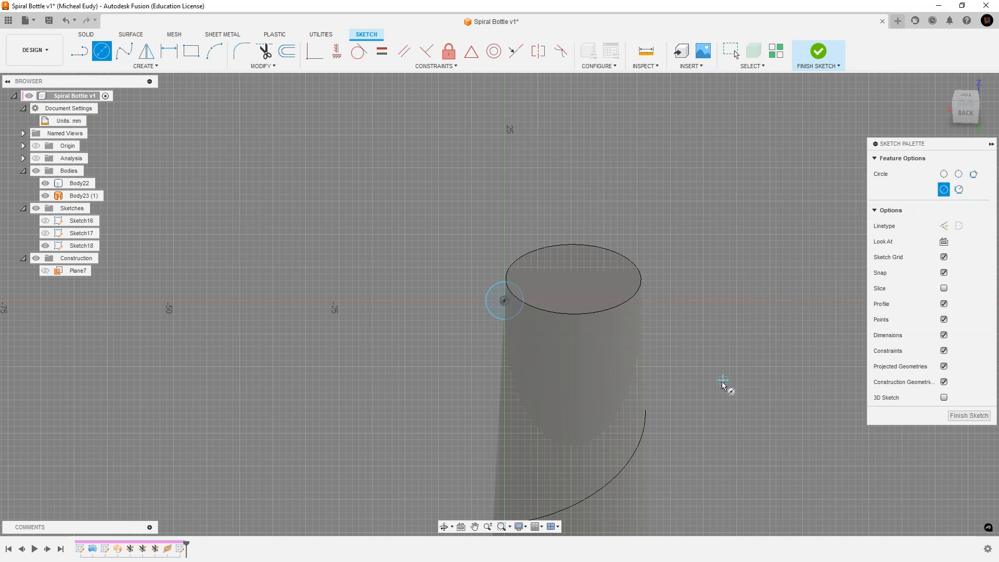
click(949, 417)
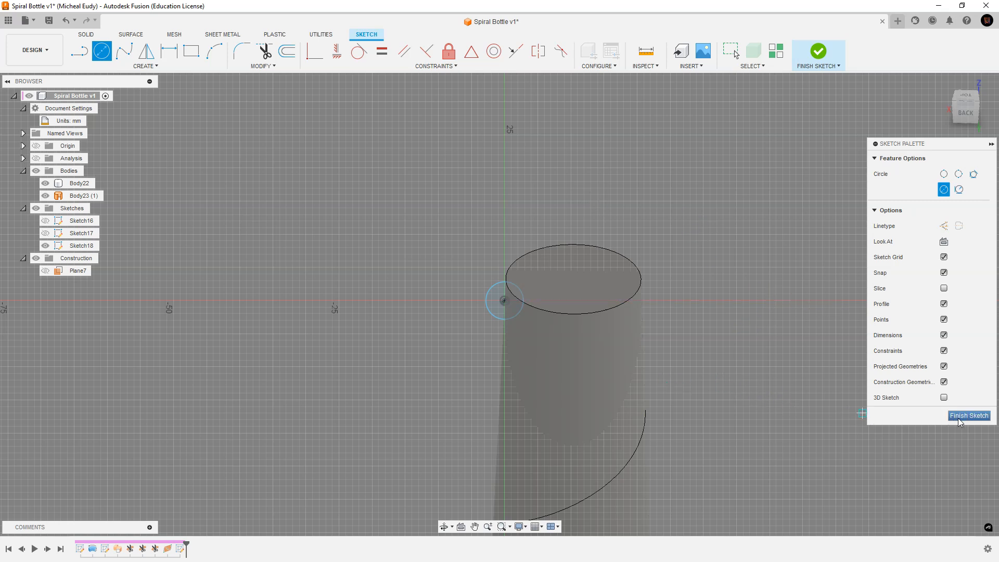
Start a solid single-path sweep with the small circle at the bottle's neck as the profile.
click(942, 82)
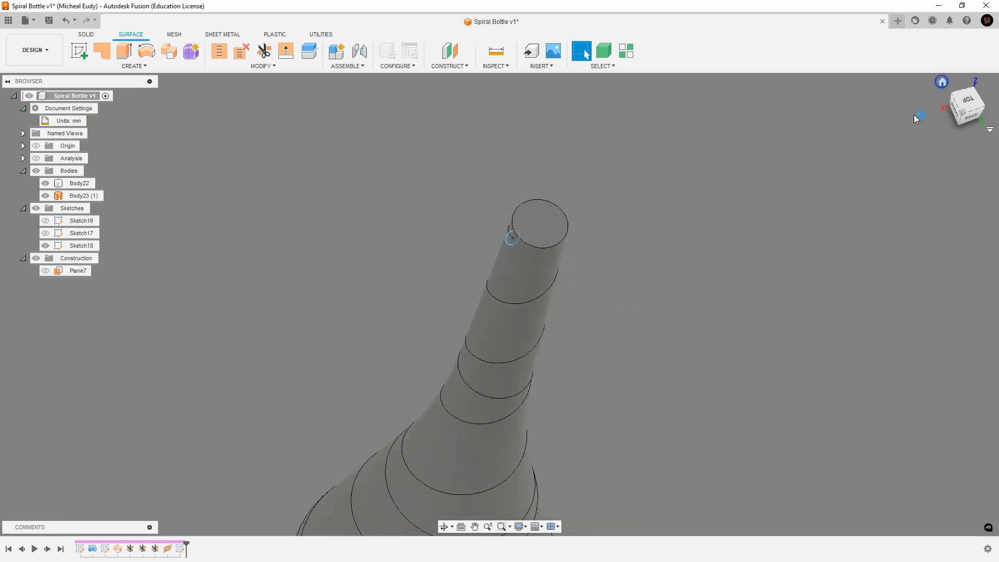
scroll(425, 164, up, 5)
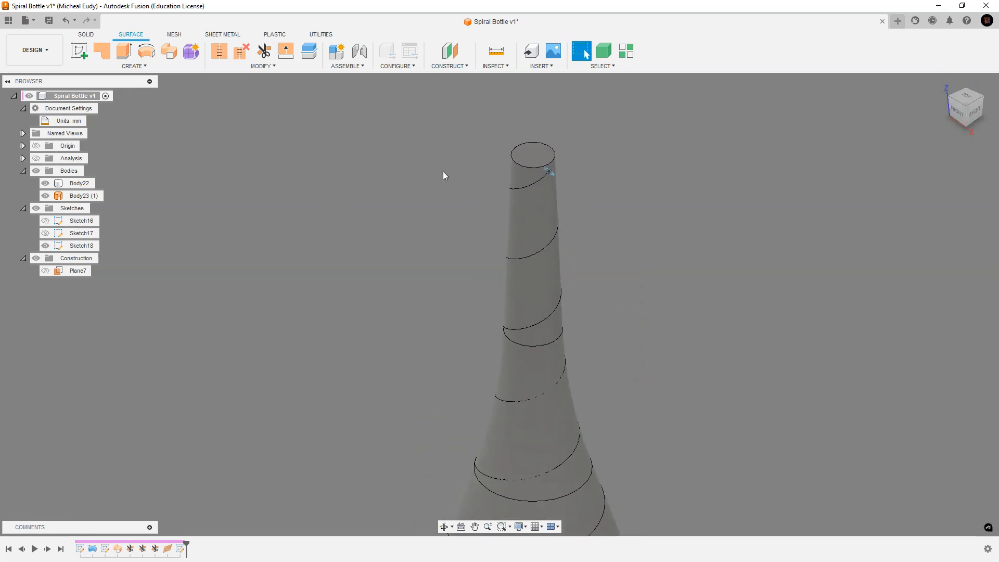
shift+middle_drag(749, 309, 407, 242)
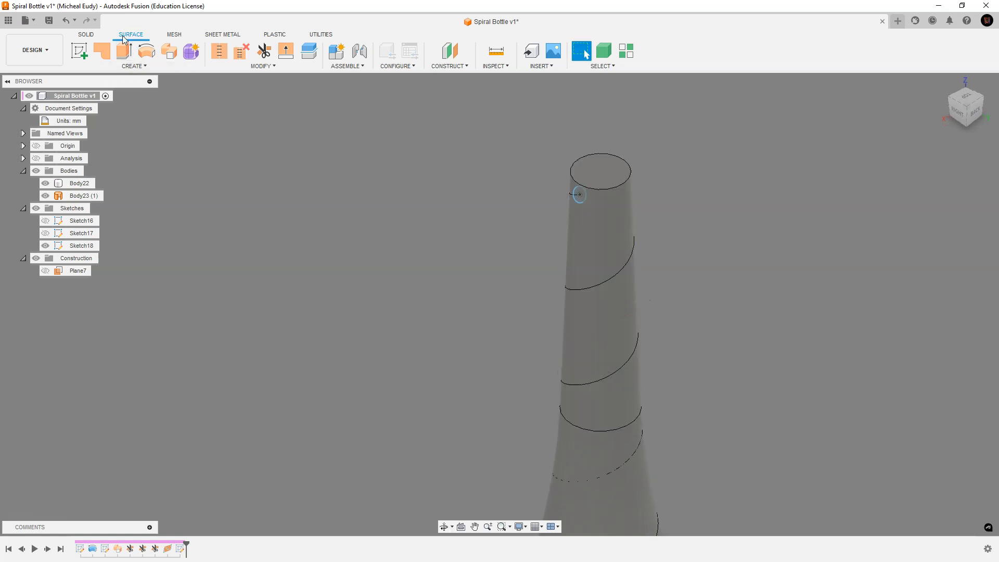
click(92, 35)
click(145, 66)
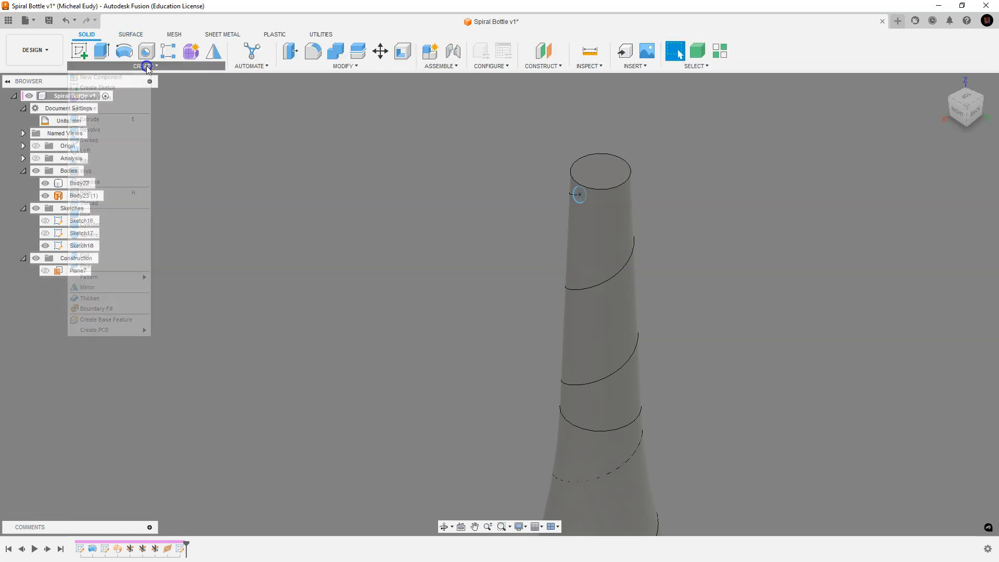
click(97, 140)
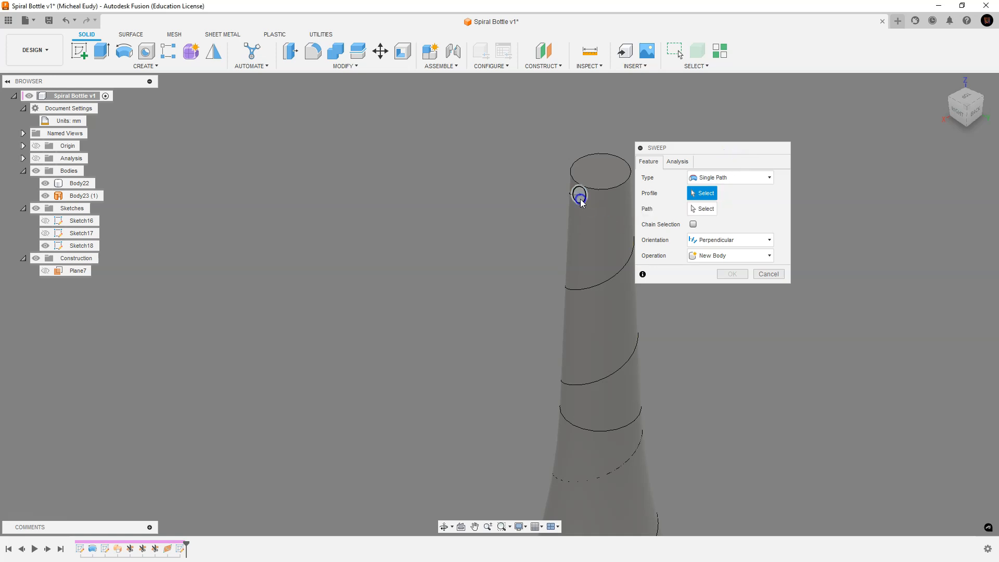
click(579, 196)
Sweep the small circle along the spiral surface's outer edge segments down the bottle as a perpendicular cut at distance 1.
click(703, 211)
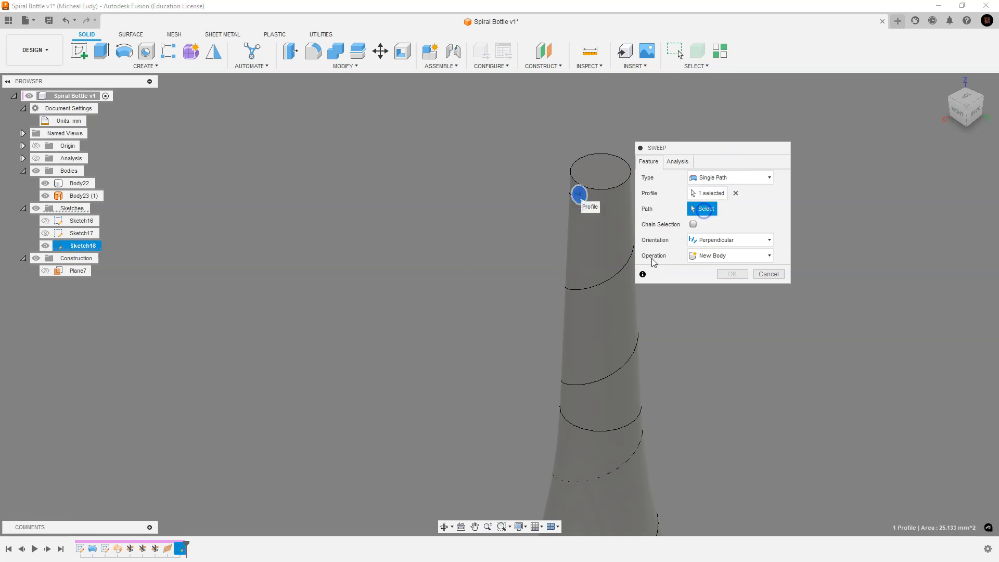
click(621, 275)
middle_drag(502, 356, 394, 205)
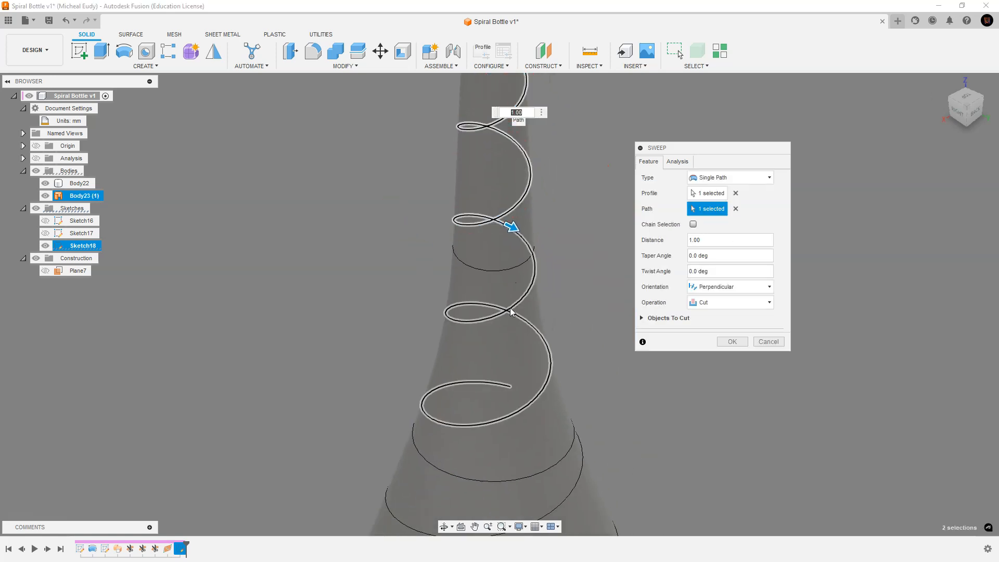
click(513, 312)
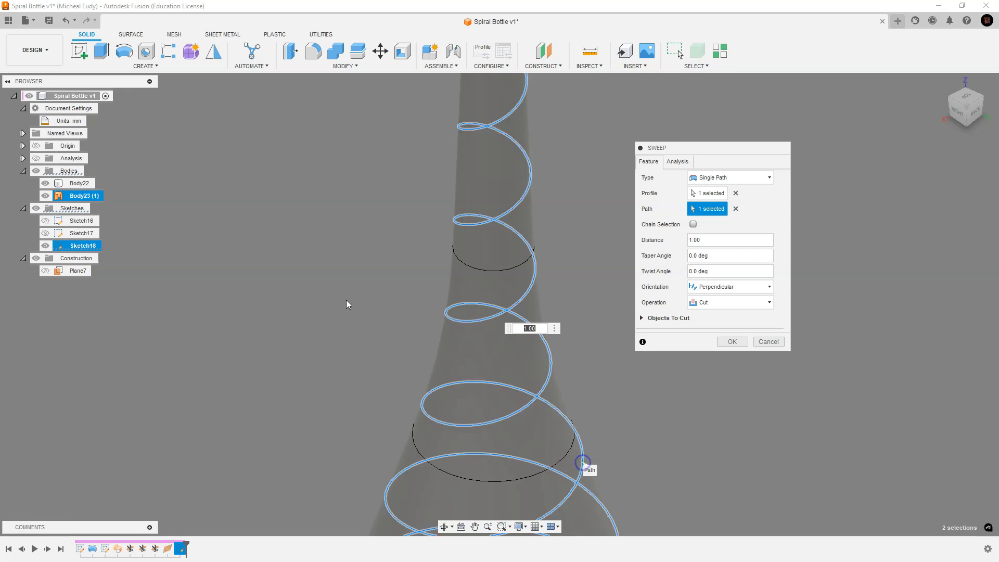
click(347, 142)
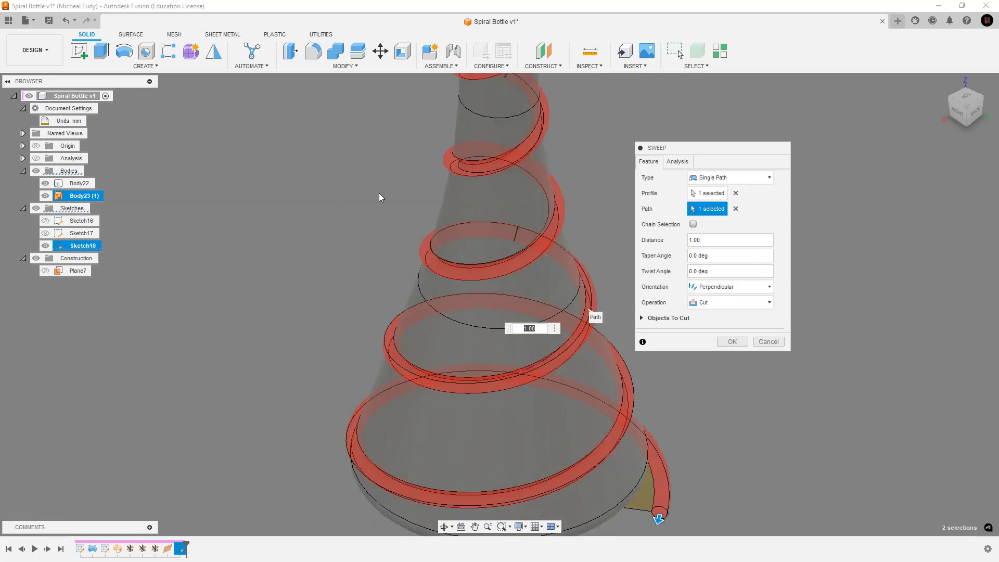
shift+middle_drag(328, 173, 401, 298)
middle_drag(404, 107, 374, 291)
middle_drag(382, 250, 373, 206)
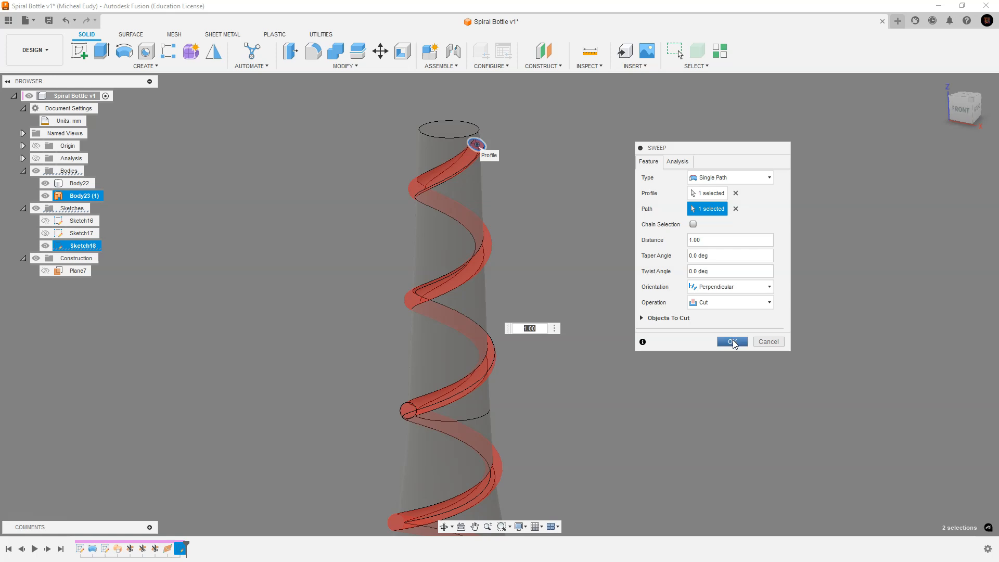
shift+middle_drag(416, 263, 385, 237)
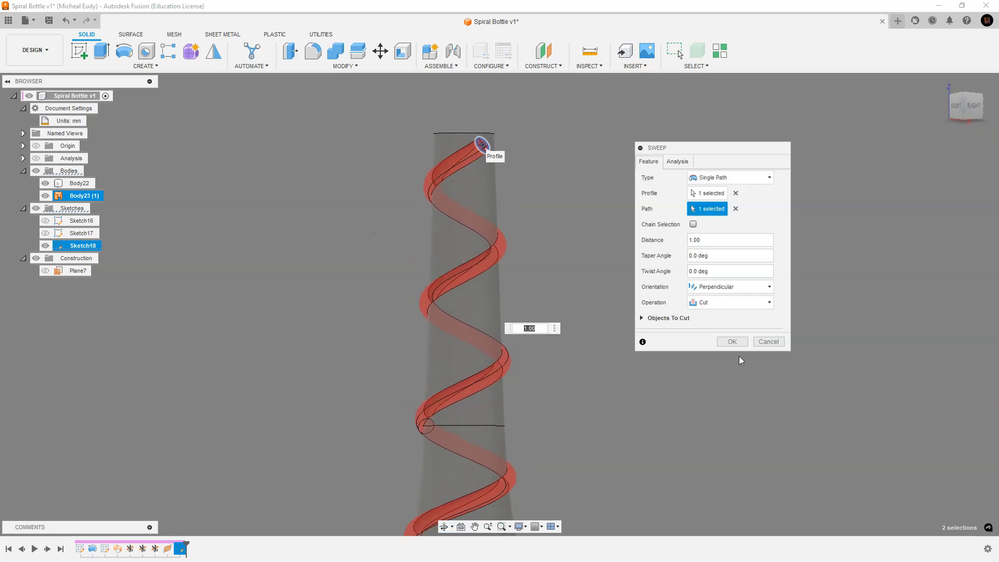
click(736, 339)
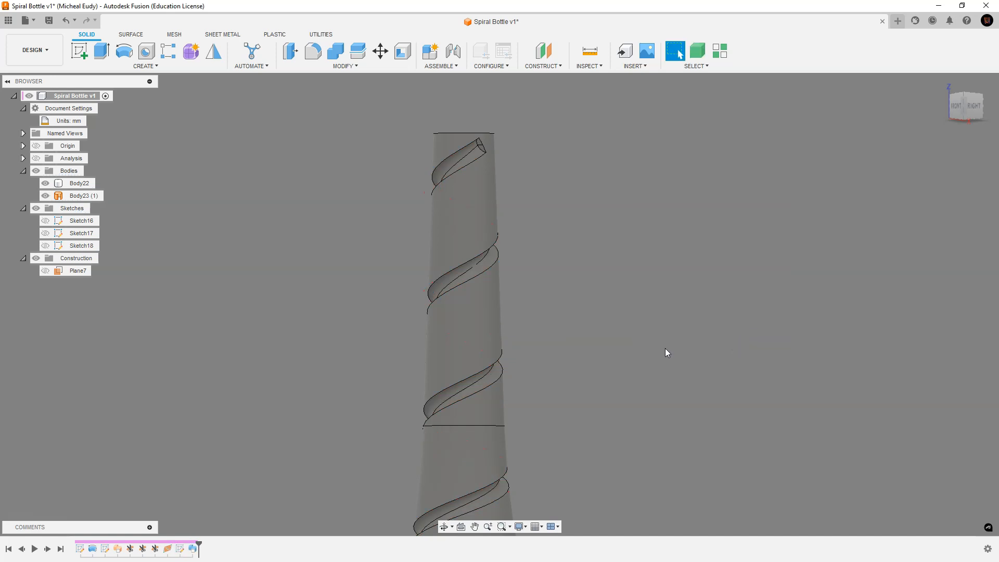
Hide the twisted surface body so only the grooved solid bottle is displayed.
scroll(560, 330, down, 4)
mouse_move(565, 267)
shift+middle_down()
mouse_move(639, 281)
mouse_move(617, 307)
shift+middle_up()
shift+middle_drag(586, 256, 645, 260)
click(46, 195)
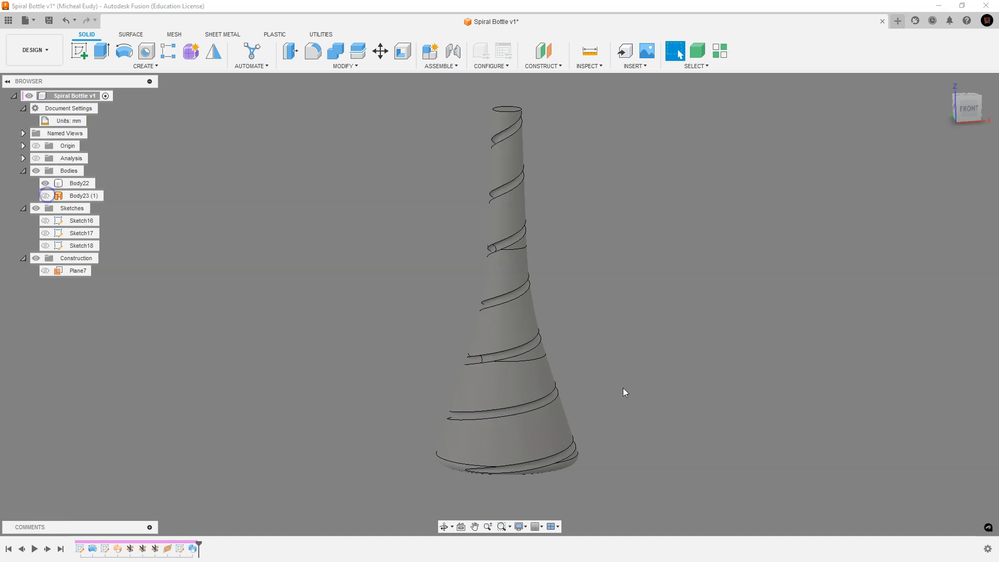
Offset the flat top face of the bottle neck upward by about 2.5 mm.
scroll(624, 325, down, 2)
scroll(622, 329, up, 5)
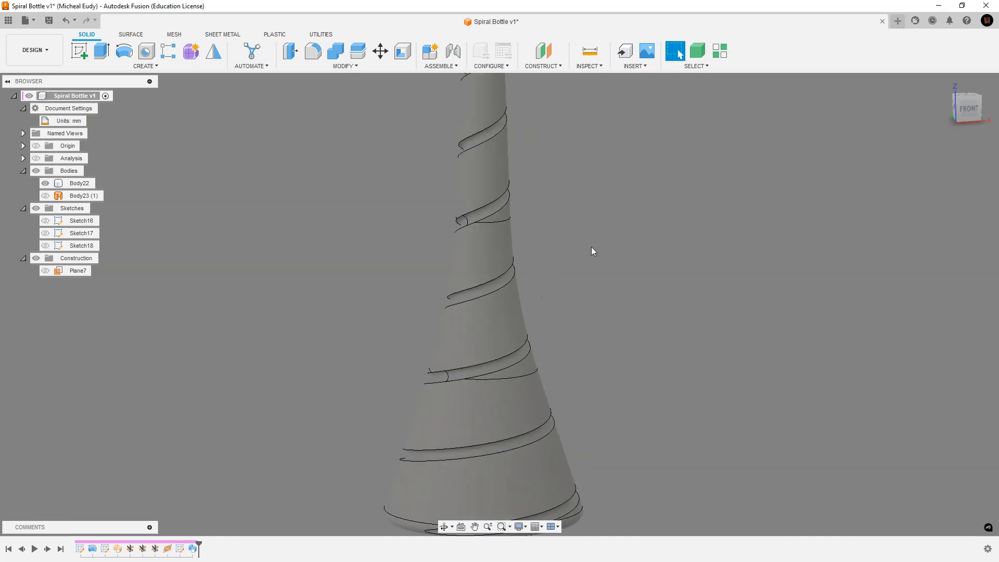
mouse_move(516, 222)
middle_down()
mouse_move(529, 281)
mouse_move(502, 280)
mouse_move(549, 242)
middle_up()
click(475, 227)
right_click(476, 229)
click(516, 216)
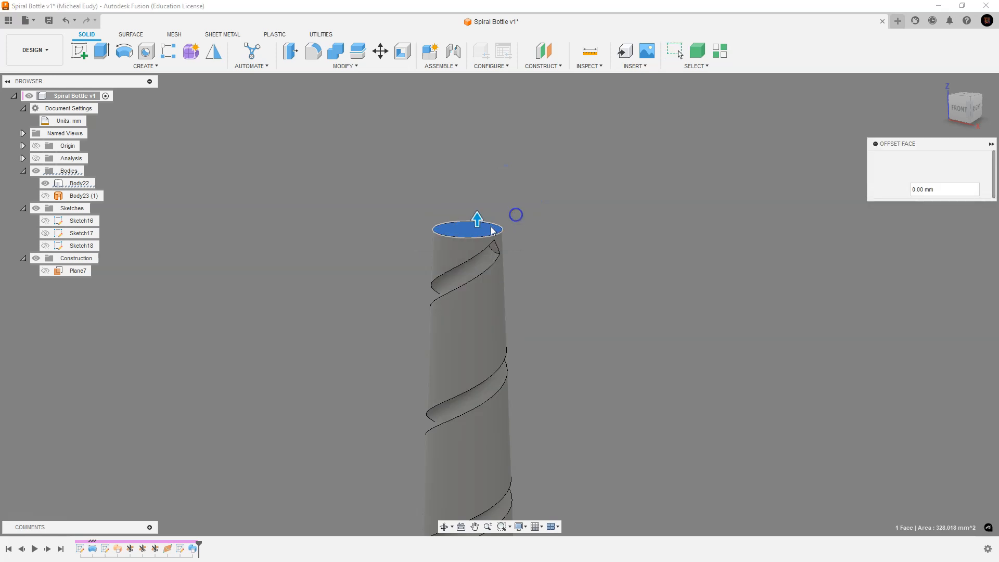
drag(475, 217, 477, 213)
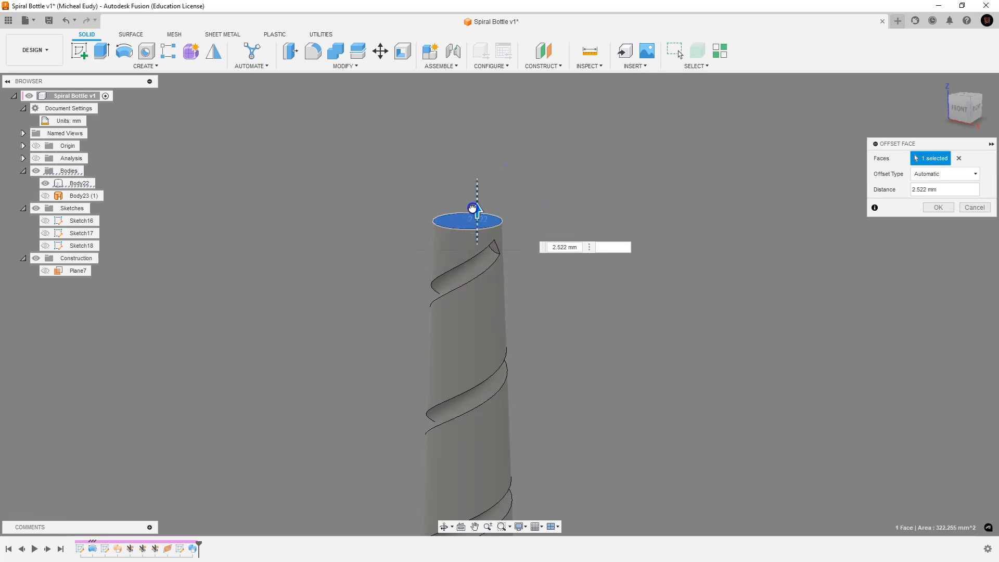
click(940, 206)
Start a constant-radius fillet on both long edges of the spiral groove with a 0.4 mm radius.
click(457, 267)
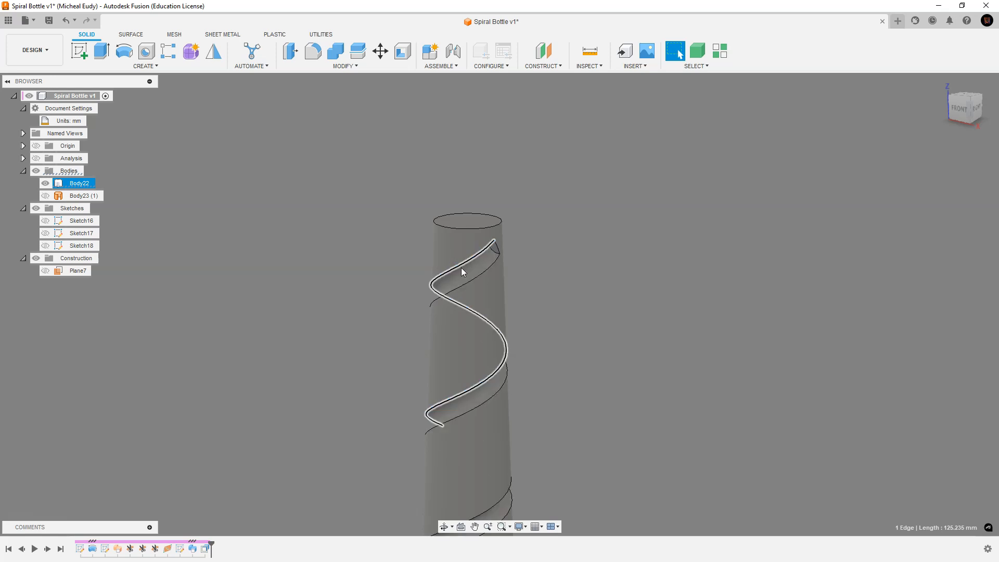
click(461, 268)
right_click(460, 269)
click(445, 339)
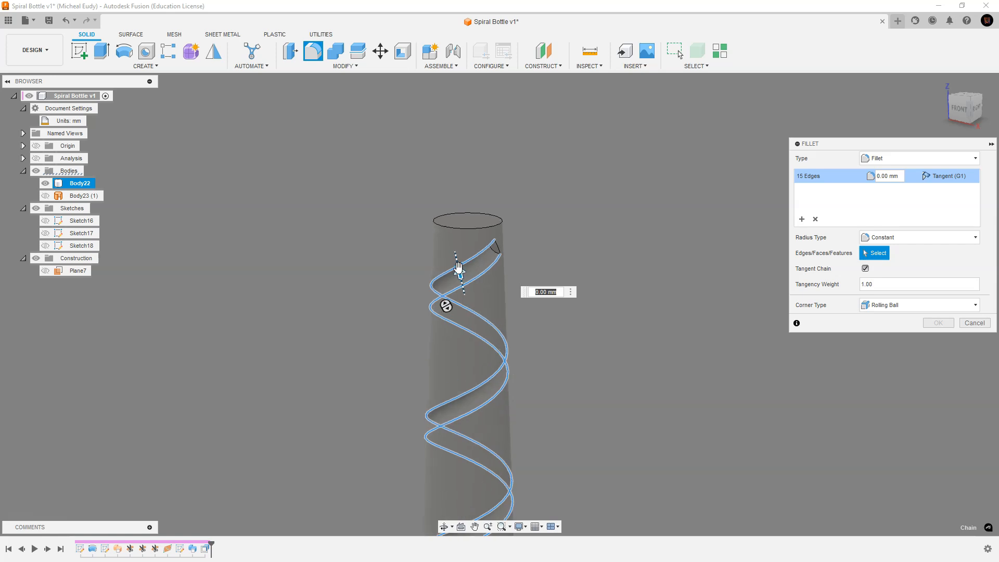
scroll(459, 268, up, 5)
click(543, 292)
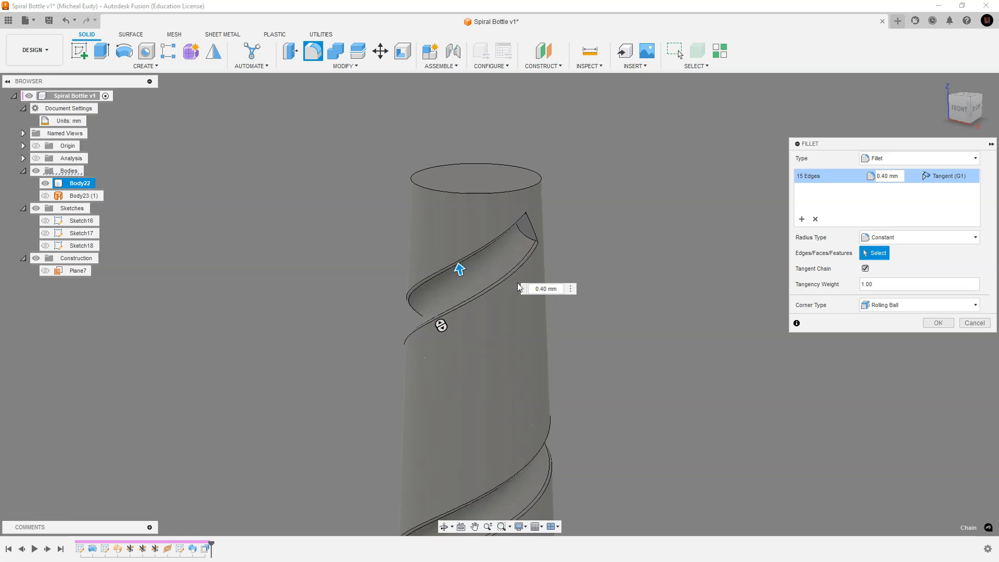
Set the spiral groove edges' fillet radius to 1.7 mm and apply the fillet.
double_click(539, 288)
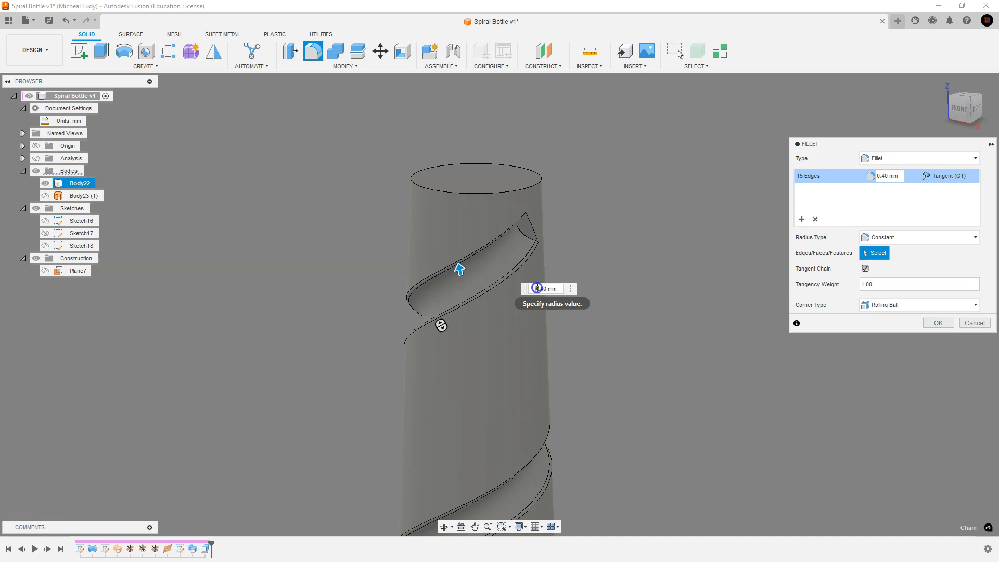
text(1)
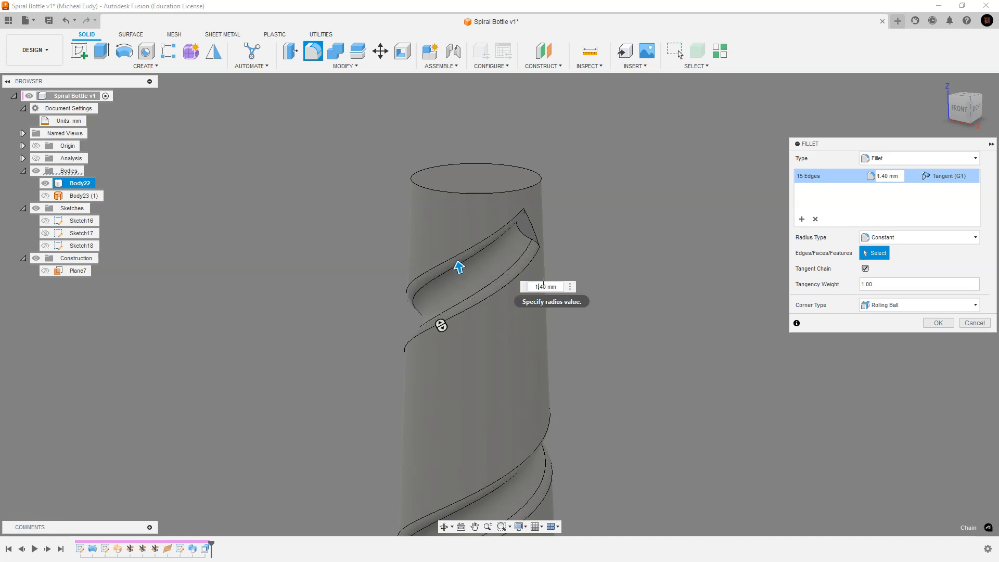
click(544, 286)
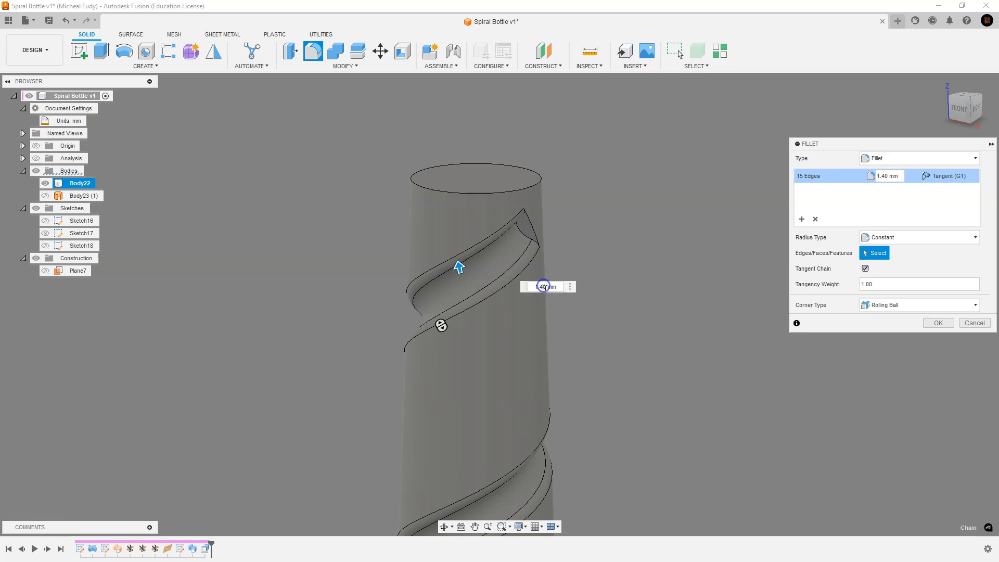
text(7)
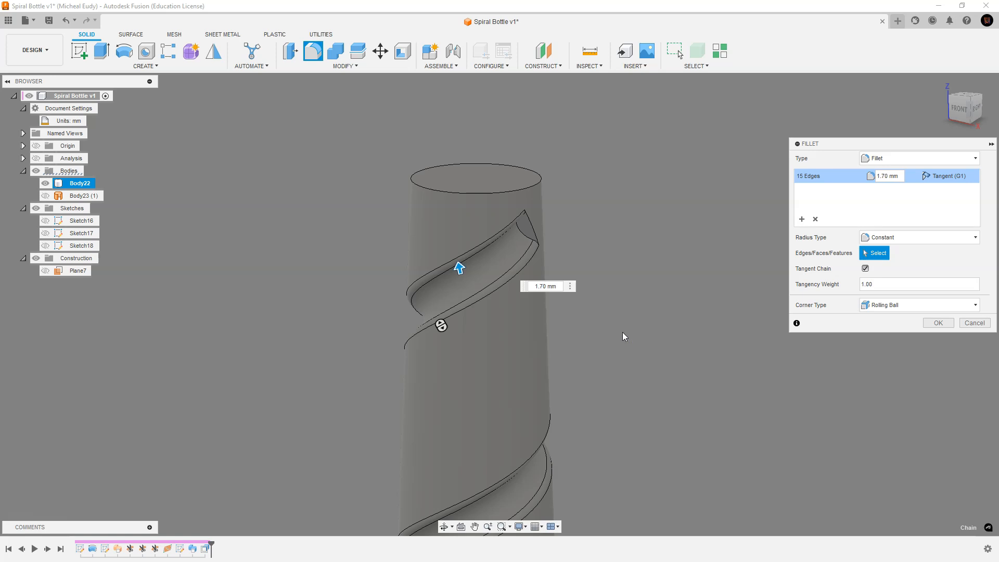
shift+middle_drag(428, 404, 455, 401)
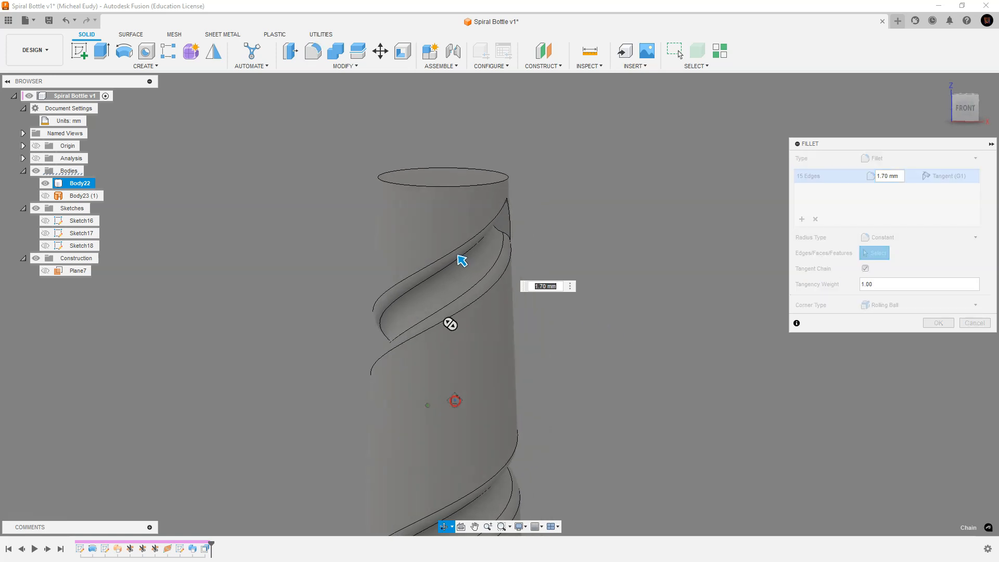
scroll(460, 464, up, 2)
scroll(459, 463, down, 4)
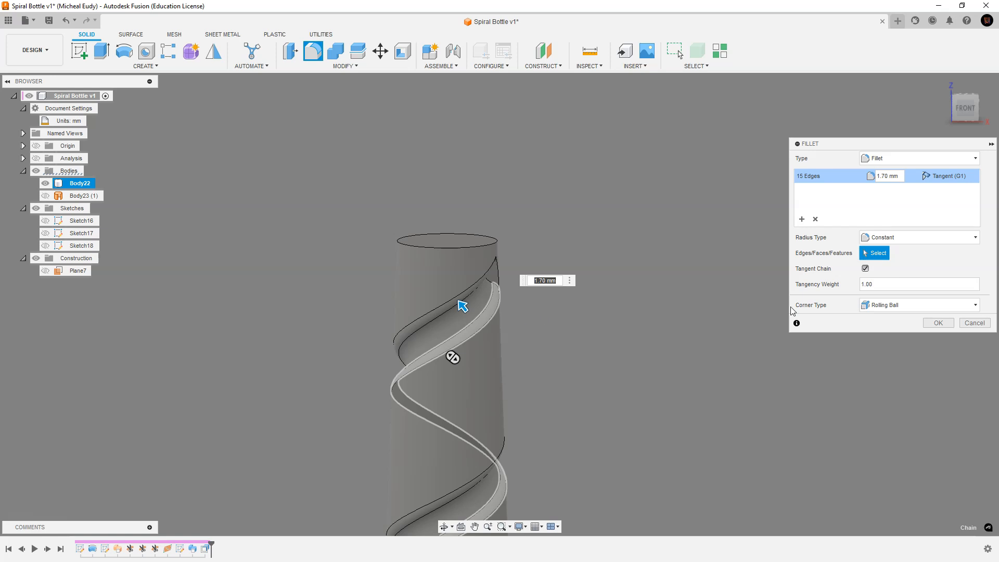
click(937, 323)
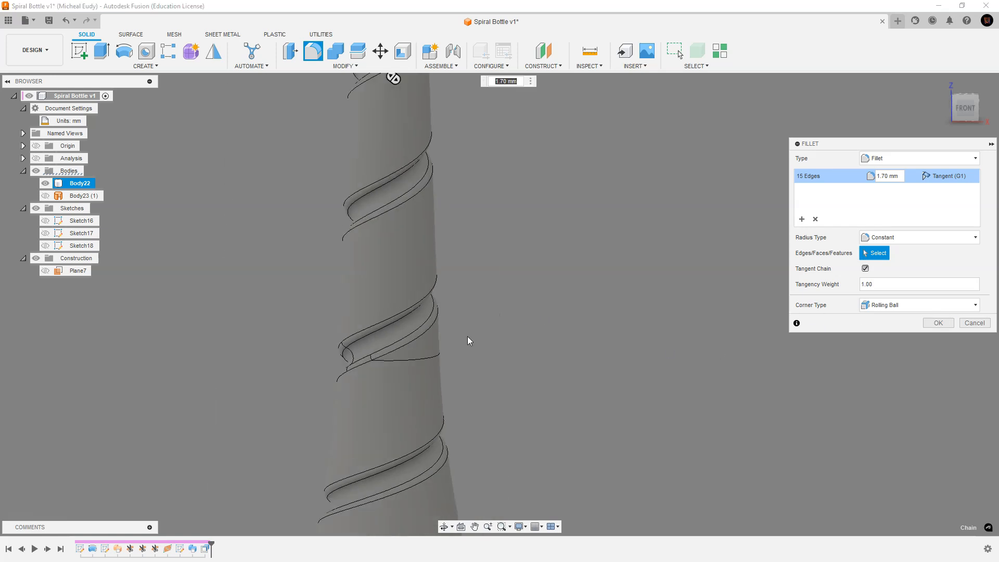
middle_drag(449, 272, 541, 403)
scroll(545, 192, up, 3)
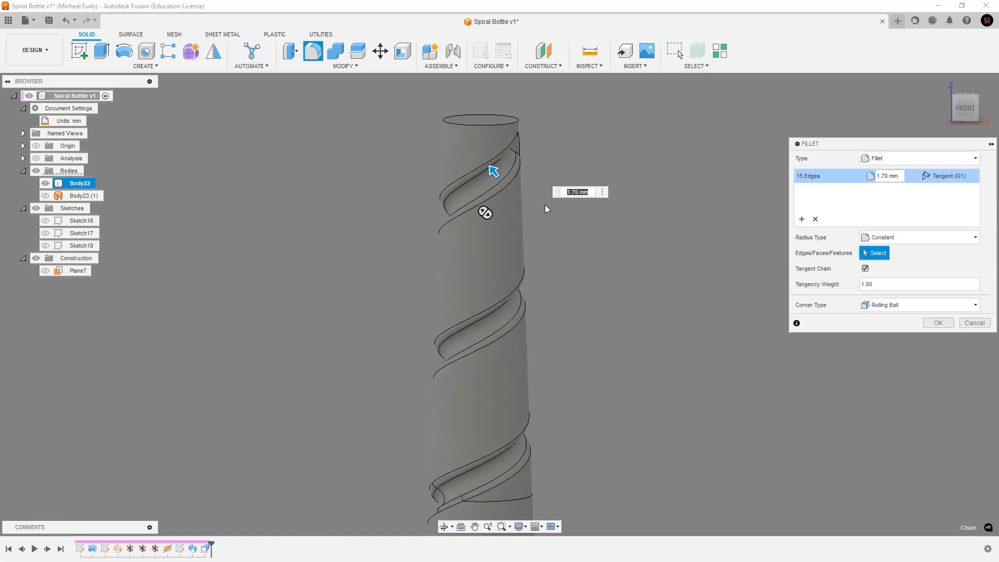
scroll(535, 204, up, 3)
middle_drag(542, 223, 584, 355)
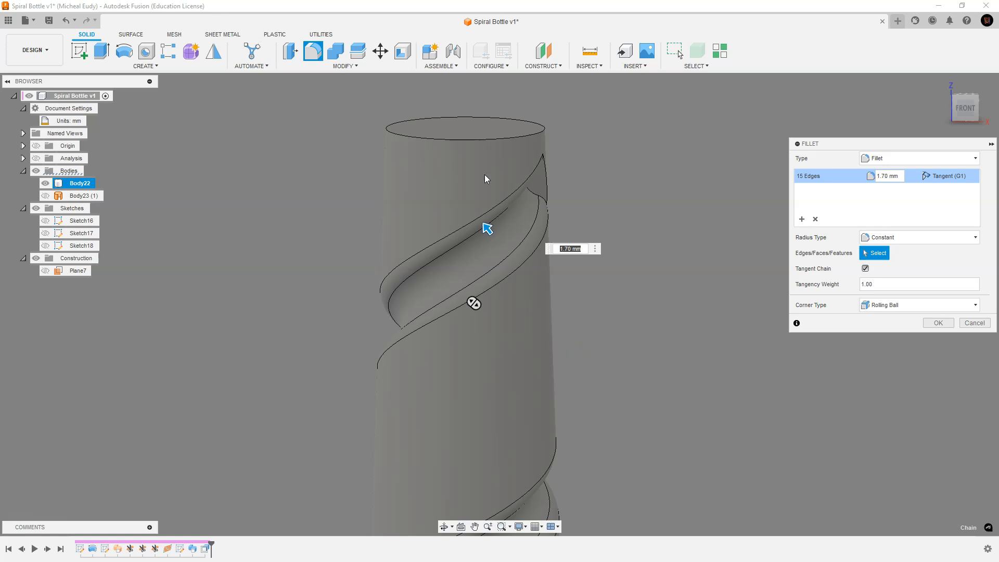
click(929, 321)
click(938, 324)
Start a fillet on the outer edge closing the groove's upper end, with a radius of about 1.5 mm.
shift+middle_drag(509, 220, 671, 169)
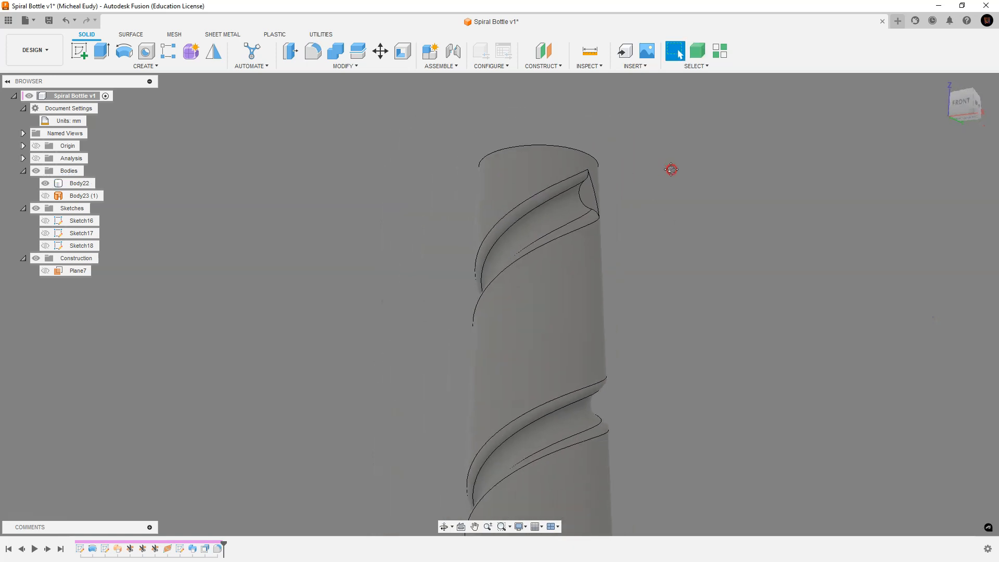
scroll(622, 187, up, 5)
click(507, 219)
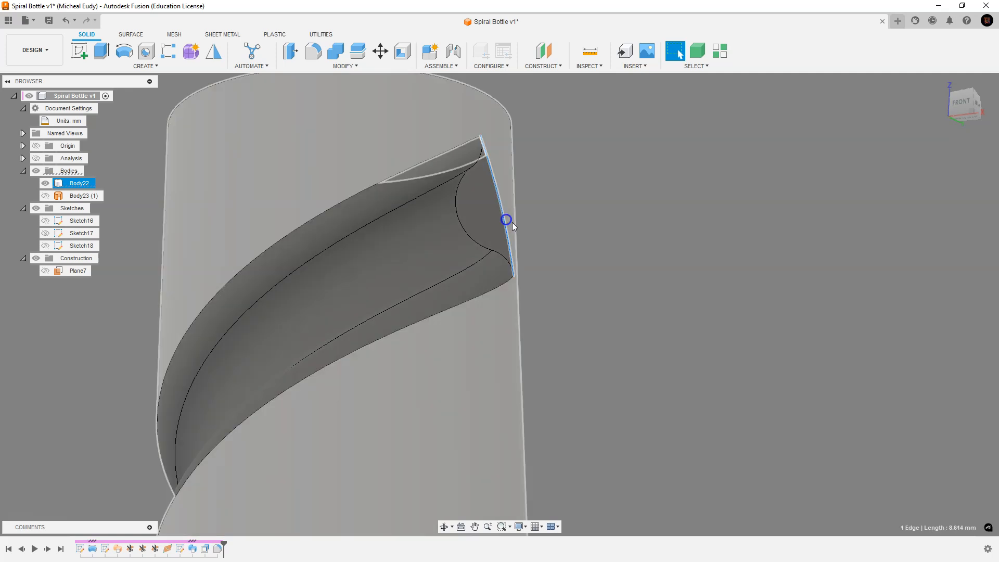
shift+middle_drag(558, 228, 541, 229)
right_click(517, 214)
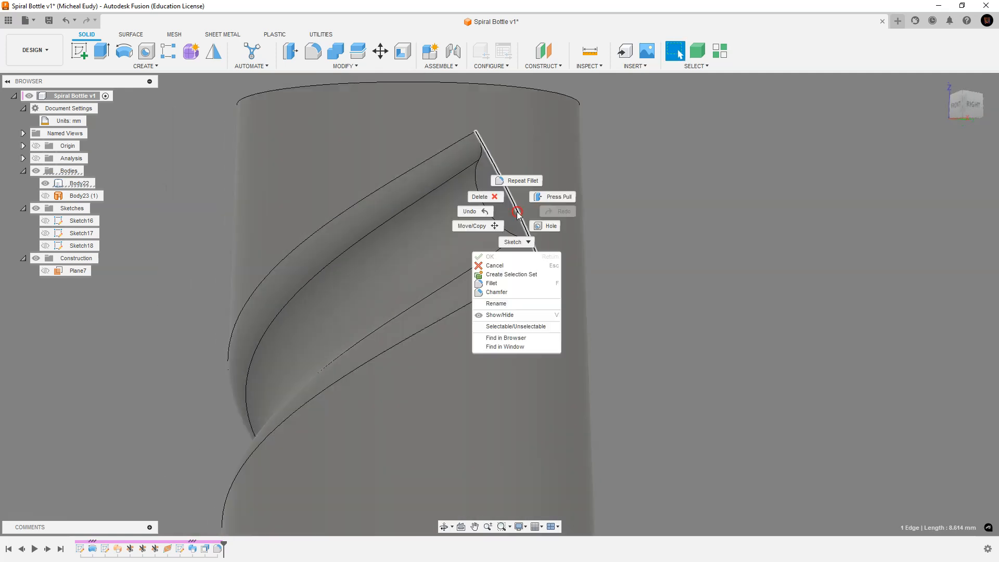
click(500, 283)
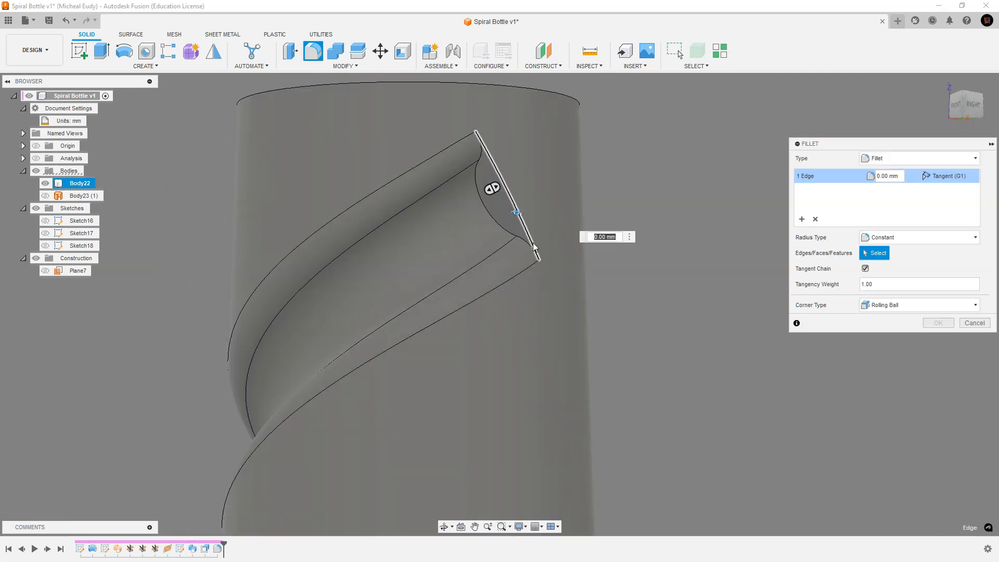
mouse_move(533, 249)
shift+middle_down()
mouse_move(515, 272)
mouse_move(529, 265)
shift+middle_up()
mouse_move(514, 219)
mouse_down()
mouse_move(519, 203)
mouse_move(515, 215)
mouse_up()
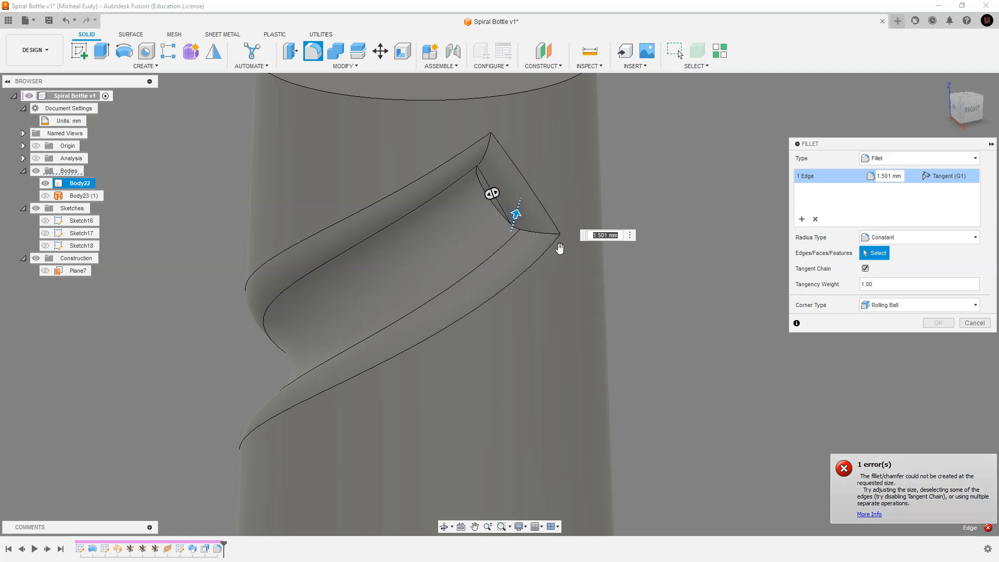
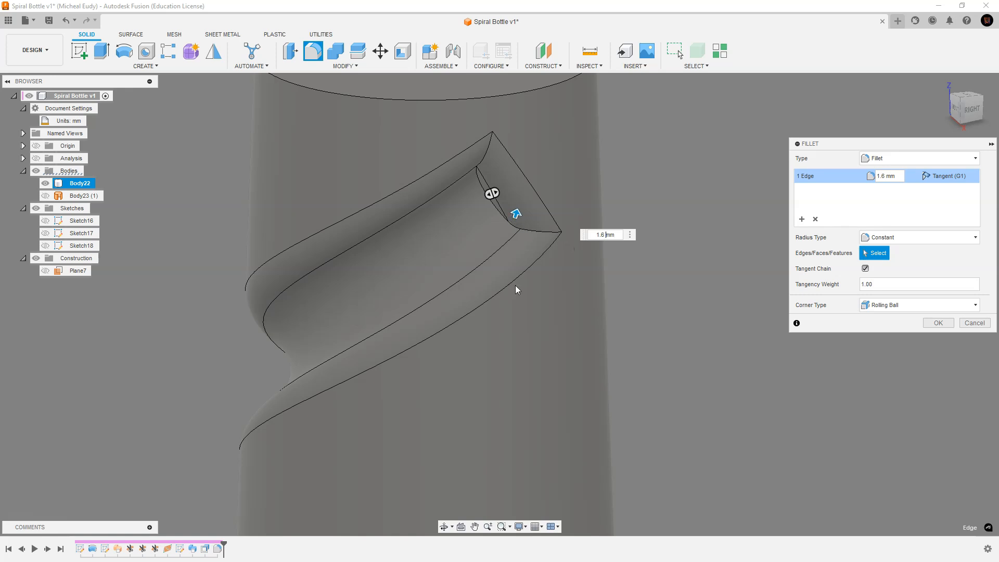
Set the groove-end fillet's radius to 2.5 mm and apply it.
triple_click(606, 235)
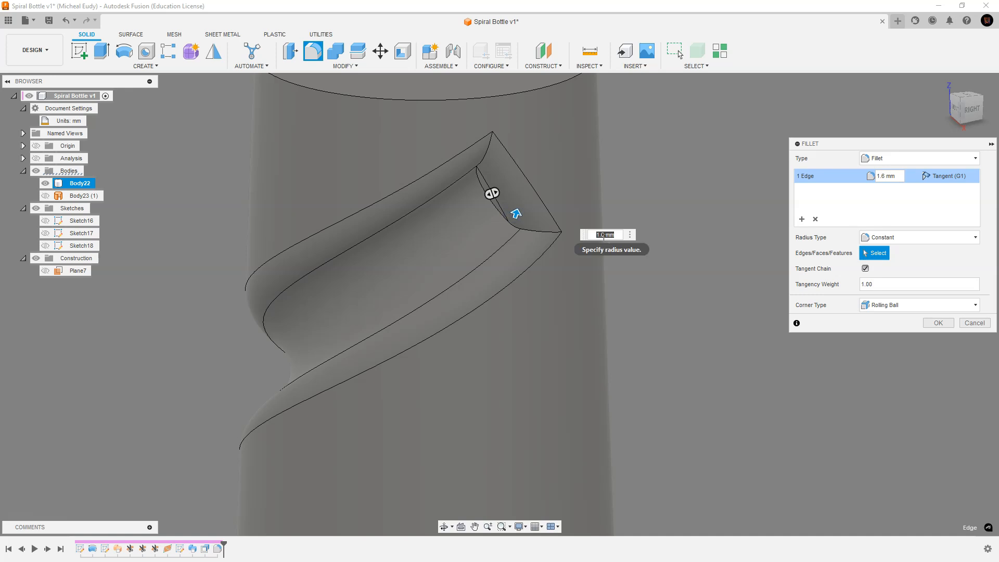
mouse_move(515, 209)
mouse_down()
mouse_move(524, 198)
mouse_move(516, 213)
mouse_up()
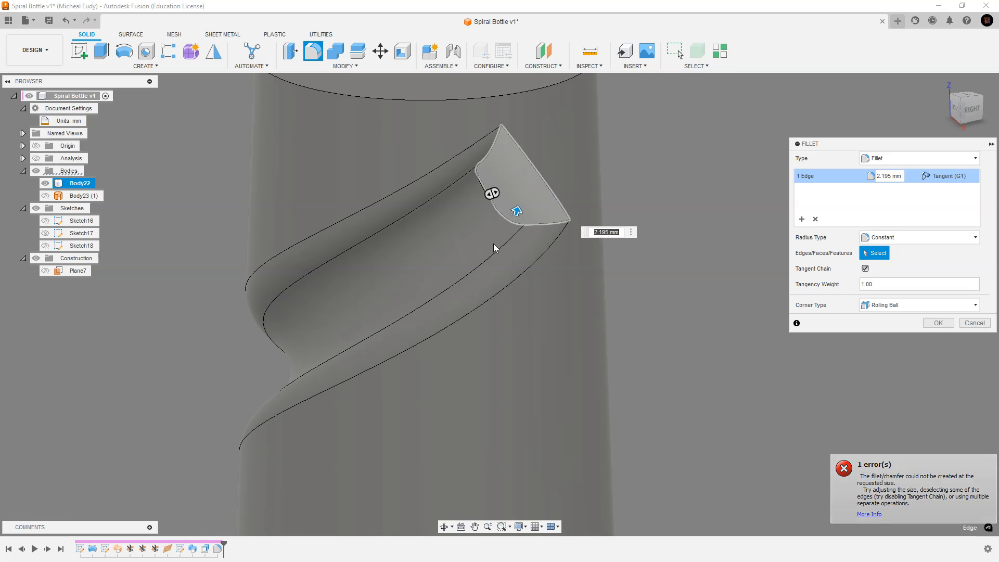
click(601, 230)
double_click(601, 229)
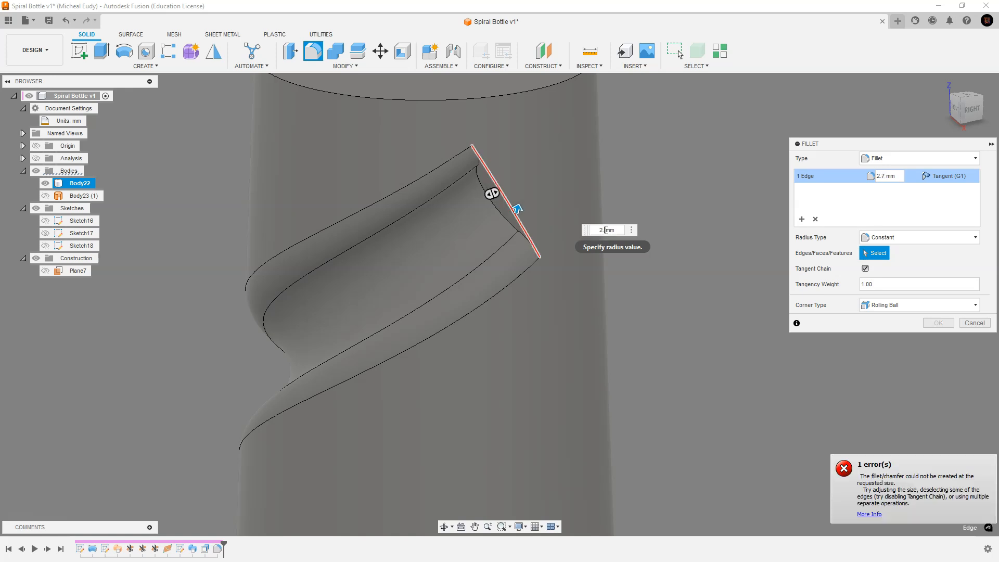
text(6)
text(8)
key(BackSpace)
text(5)
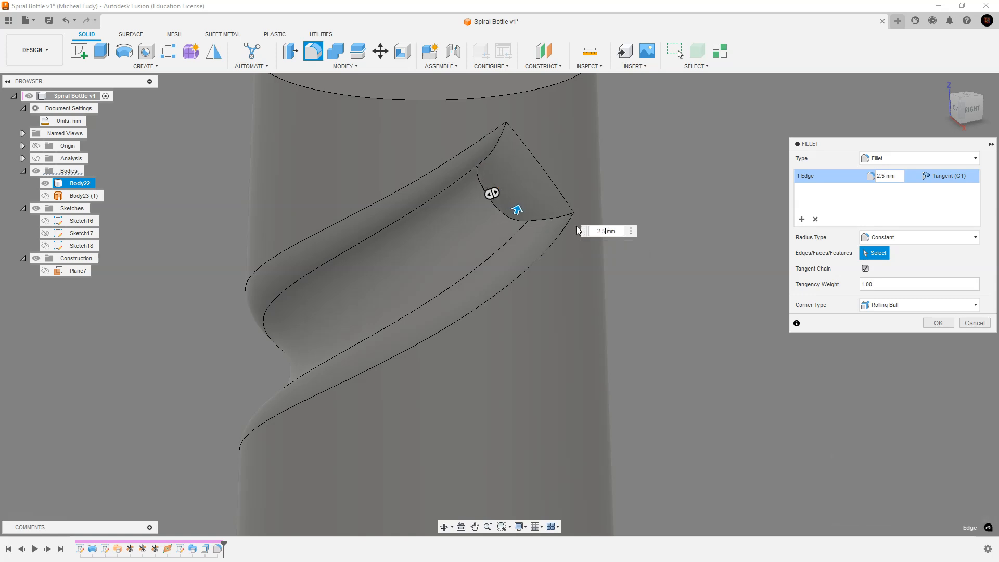
click(936, 323)
scroll(507, 213, up, 2)
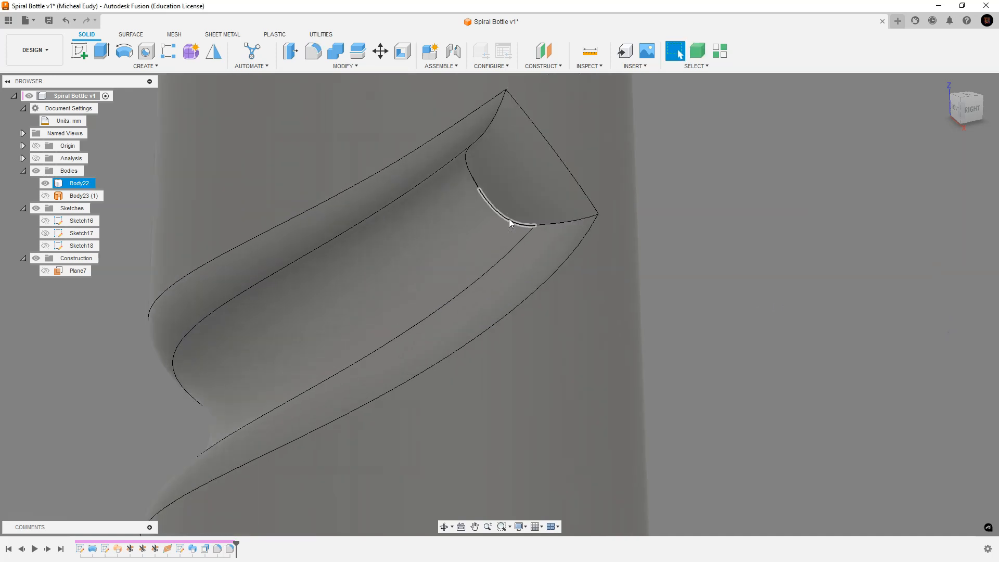
scroll(509, 222, down, 6)
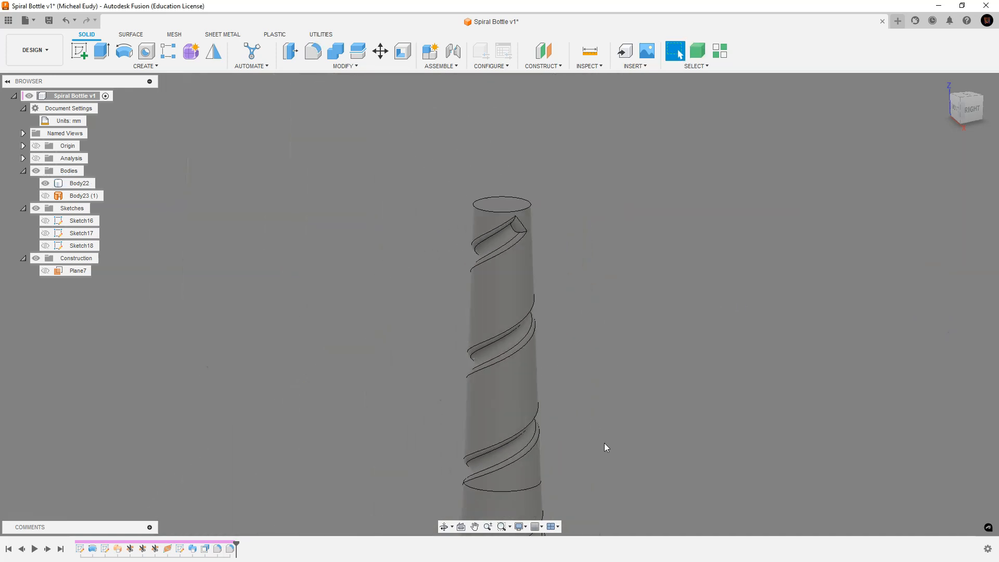
Extrude the bottle's top face upward about 11.4 mm as a new body.
scroll(548, 154, up, 5)
middle_drag(446, 463, 508, 23)
shift+middle_drag(455, 199, 478, 199)
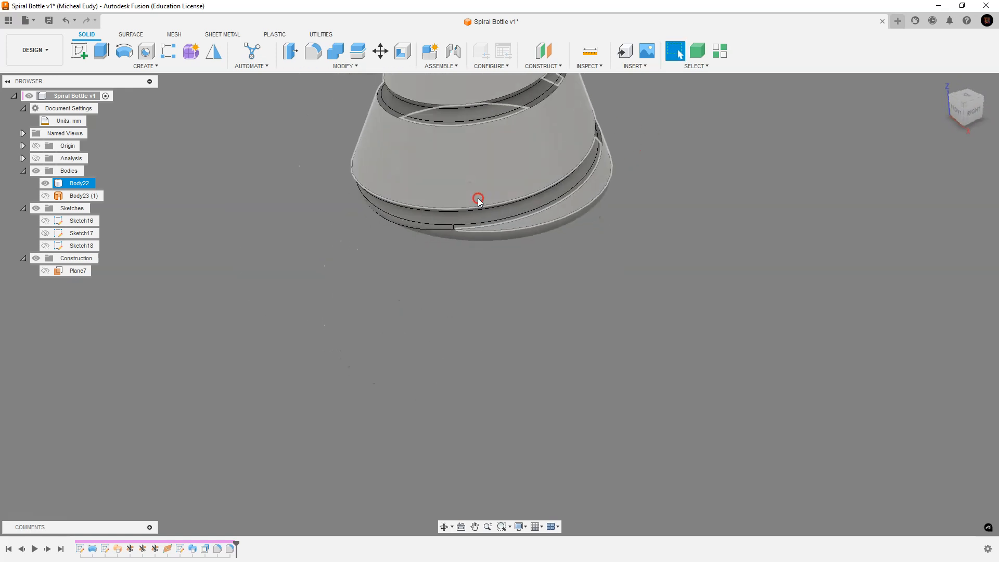
scroll(478, 199, down, 10)
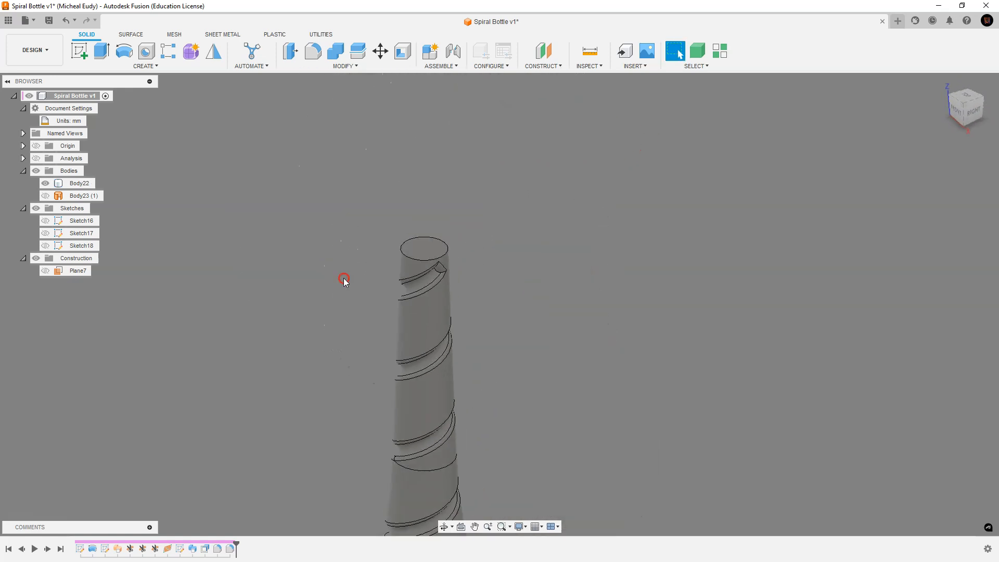
scroll(463, 266, up, 5)
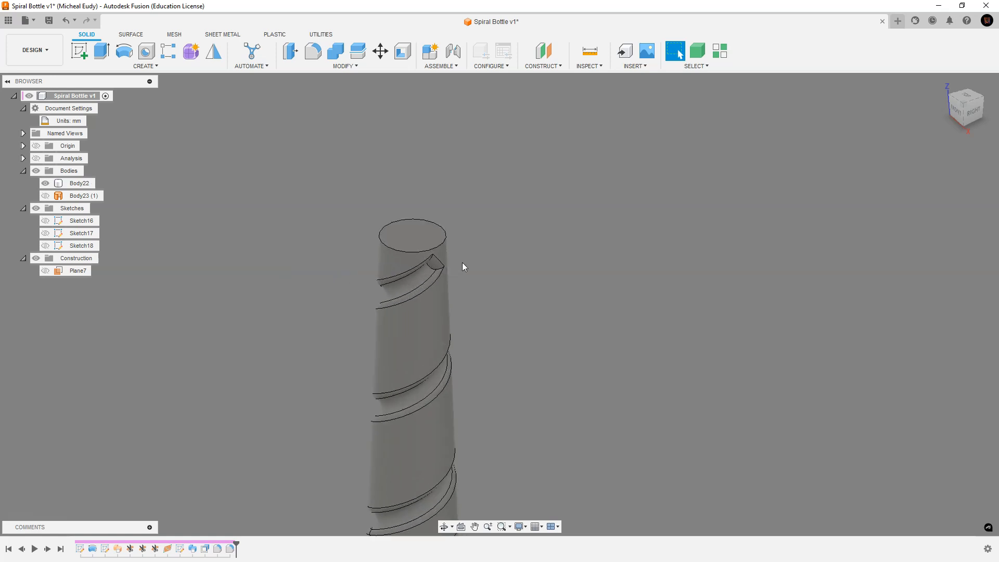
middle_drag(463, 265, 569, 330)
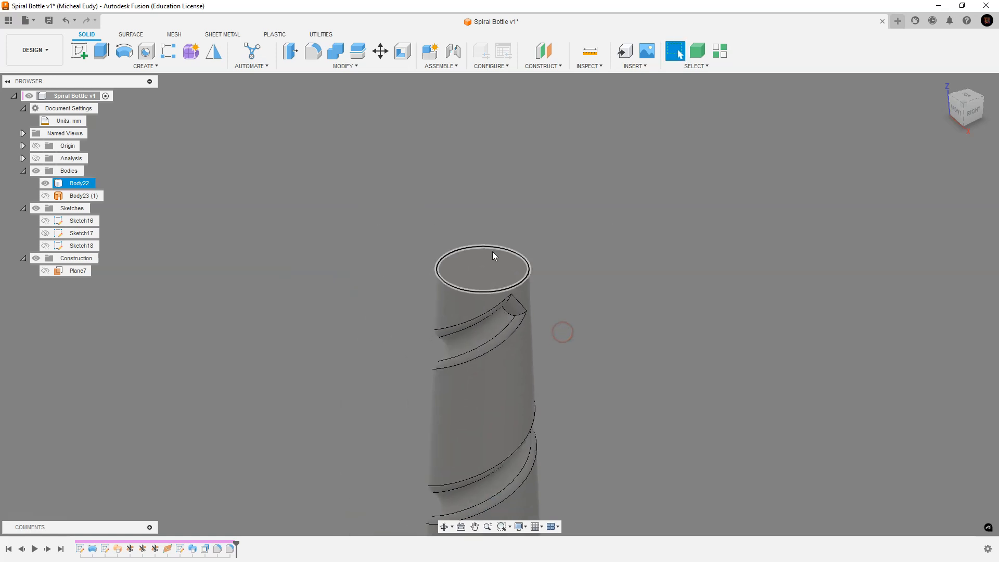
click(485, 268)
right_click(484, 268)
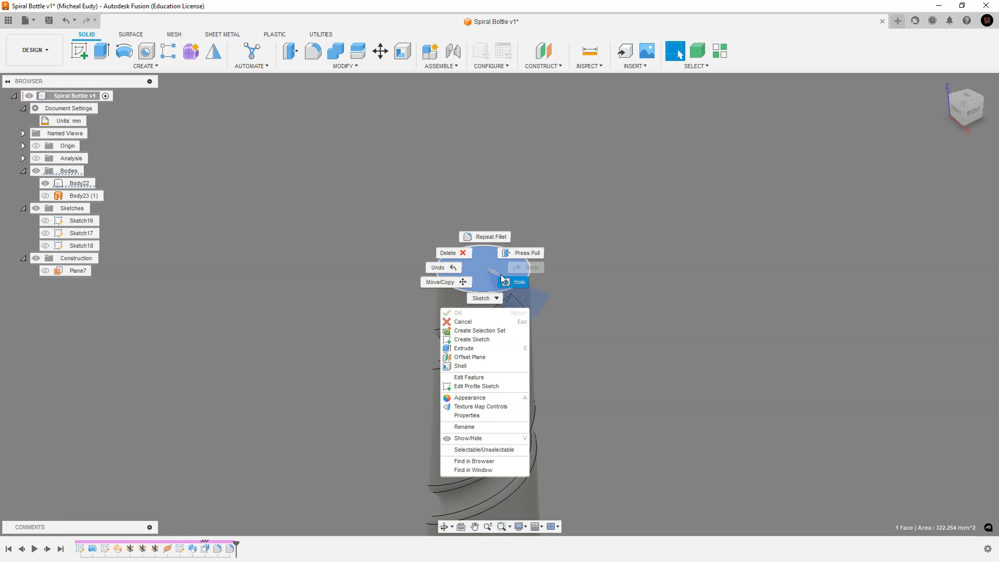
click(475, 354)
drag(484, 258, 482, 213)
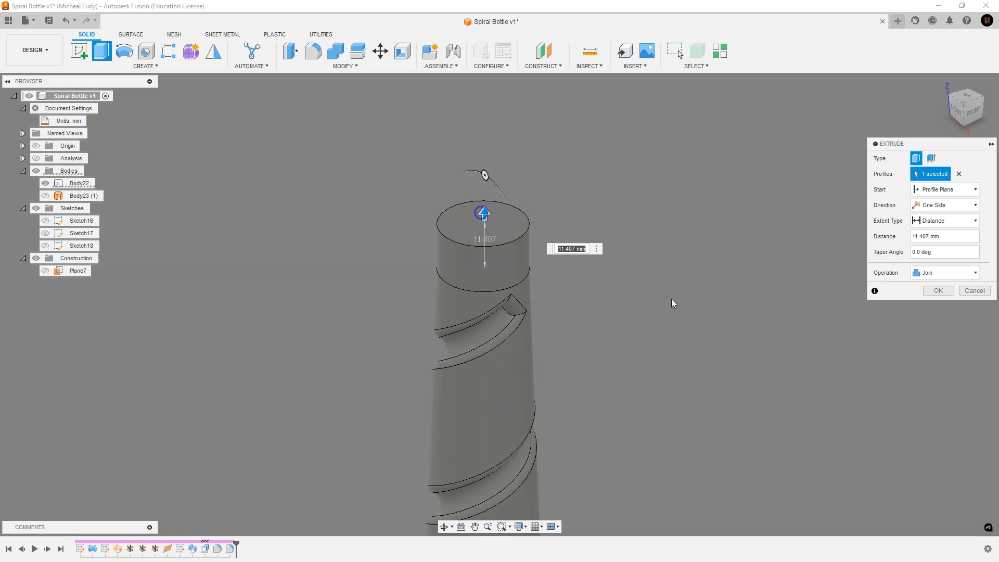
click(962, 273)
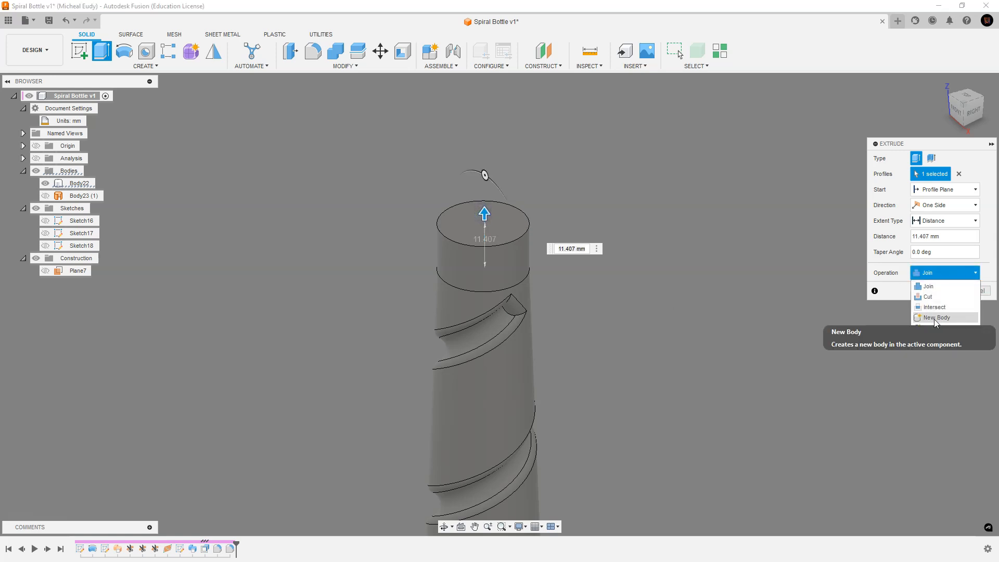
click(934, 318)
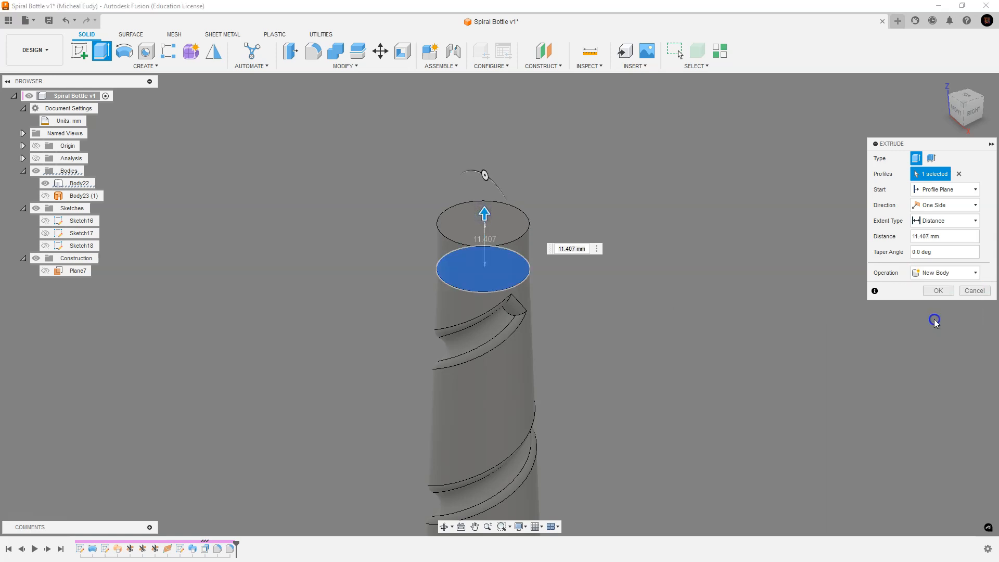
click(938, 290)
Sketch a point at the center of the neck extension's top face and finish the sketch.
scroll(377, 291, up, 3)
middle_drag(361, 259, 218, 216)
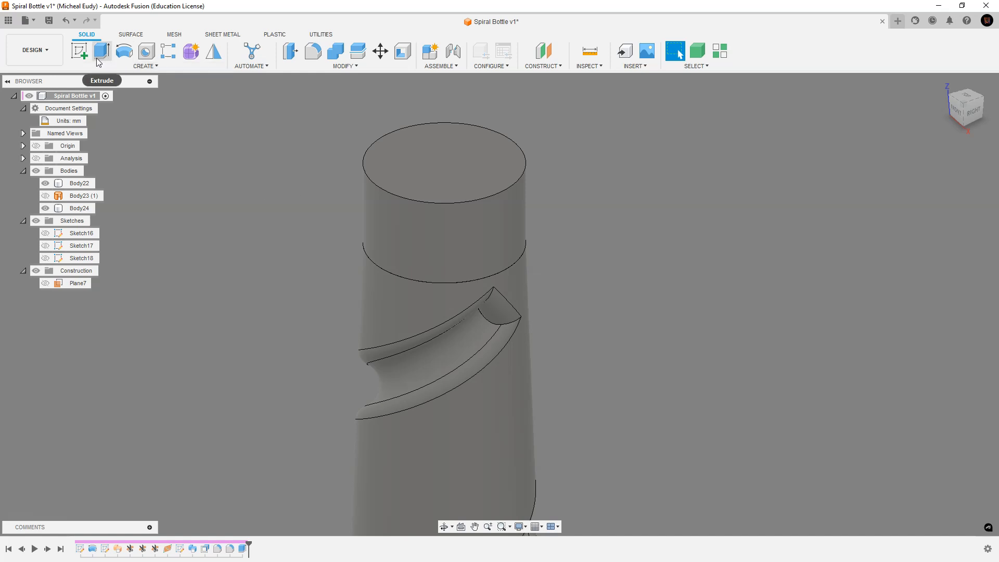
click(79, 52)
click(452, 181)
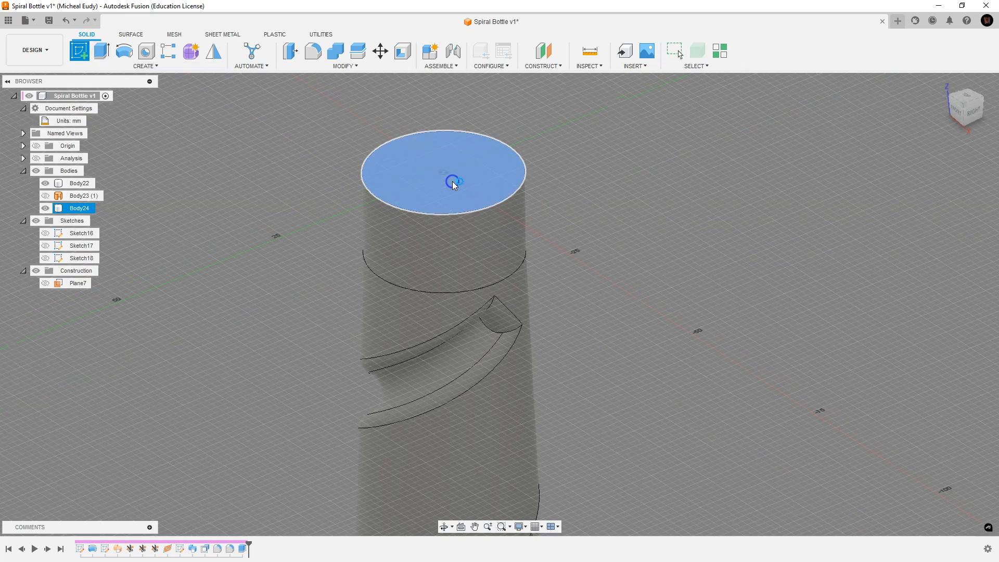
click(147, 66)
click(94, 169)
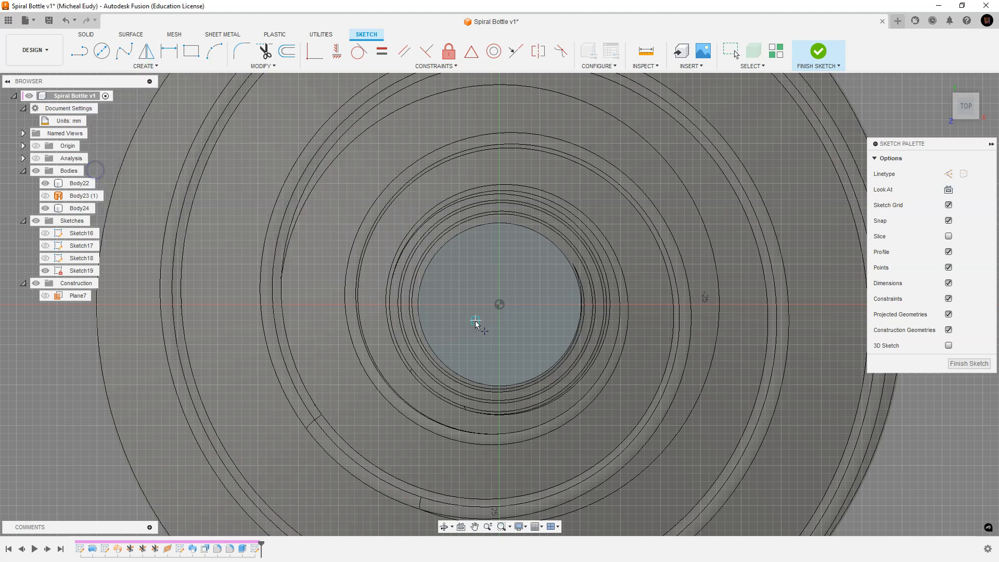
click(501, 306)
right_click(942, 429)
click(966, 423)
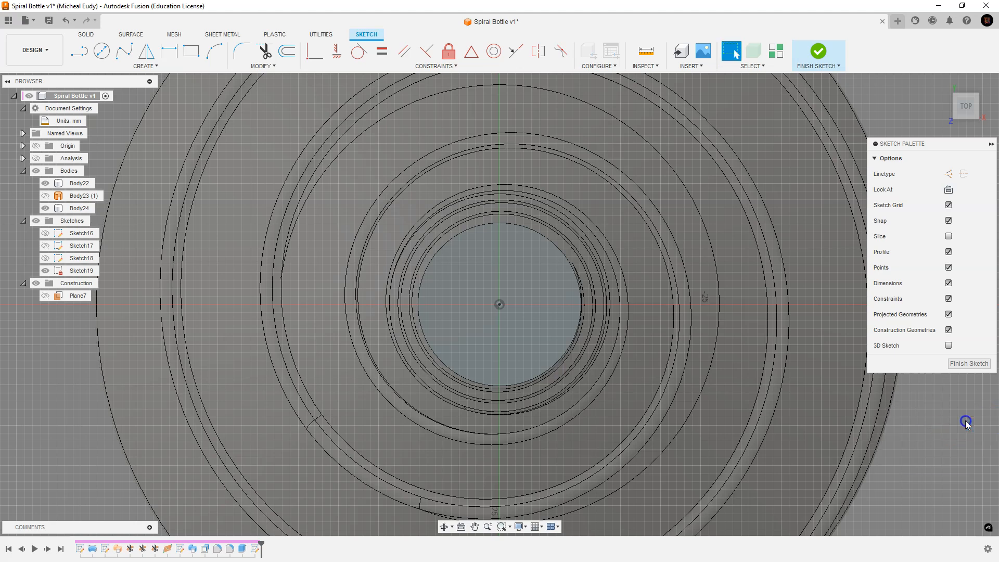
click(970, 363)
Add a modeled, full-length M20x2.5 ISO Metric thread to the neck extension's cylindrical face.
middle_drag(585, 190, 557, 247)
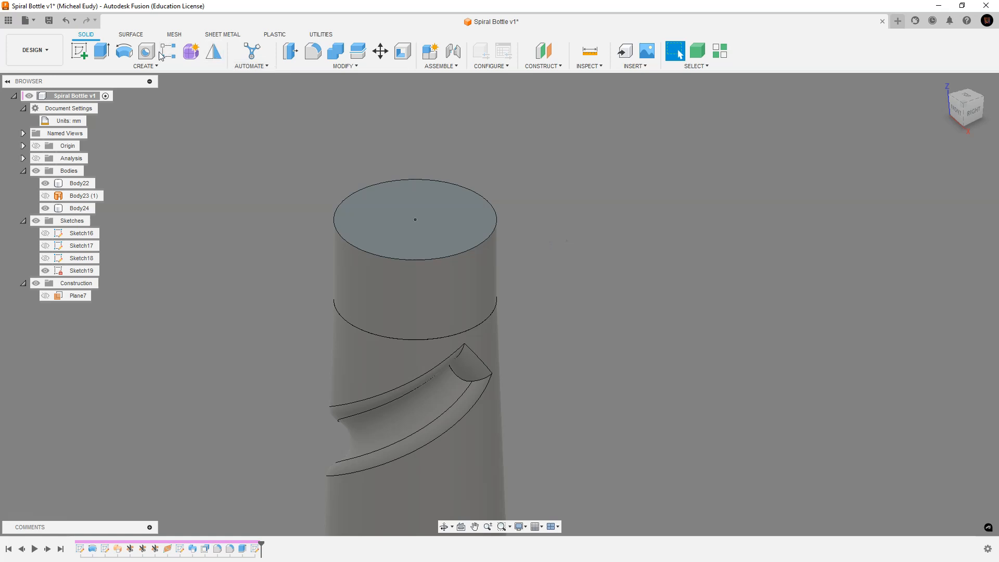
click(153, 68)
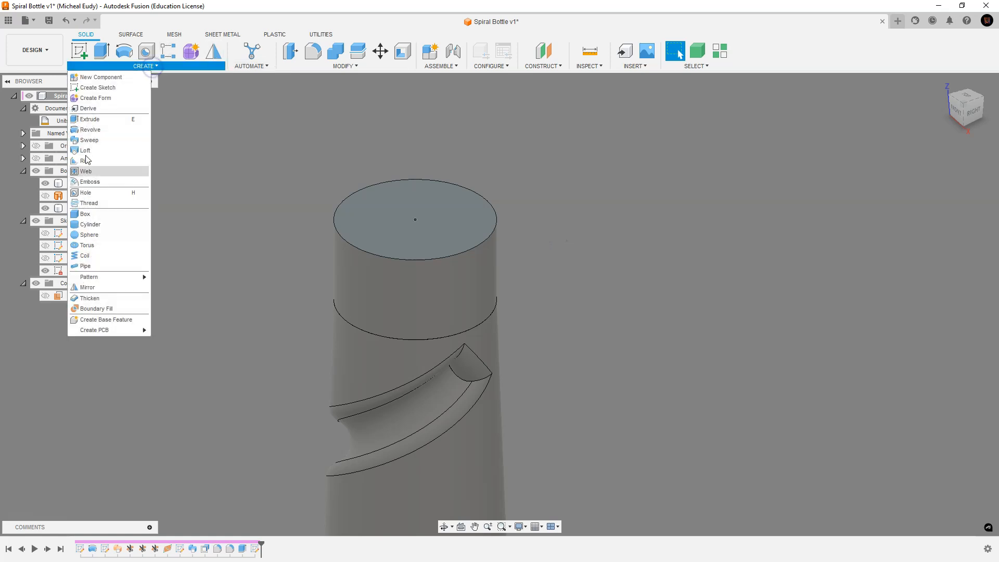
click(89, 204)
click(431, 282)
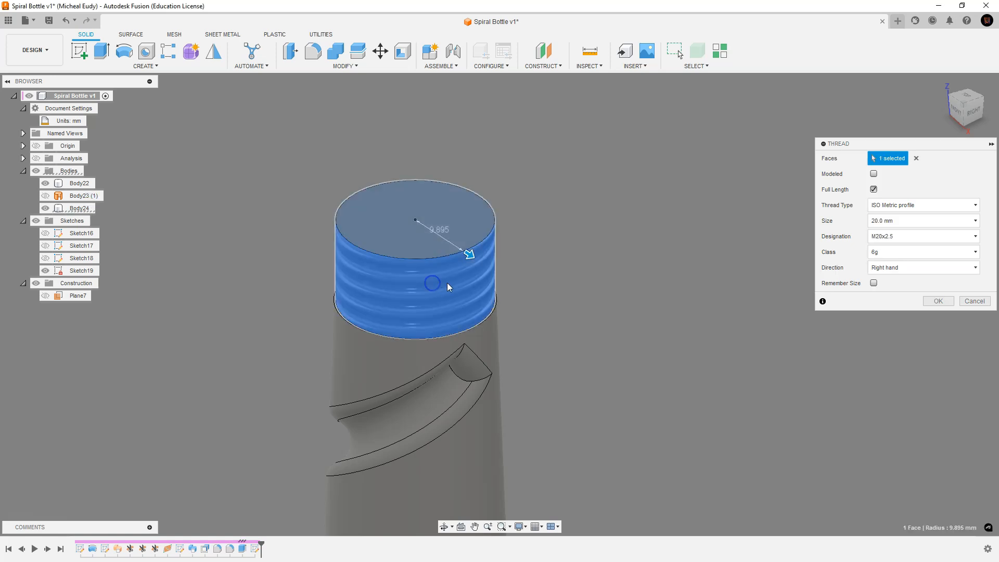
click(874, 174)
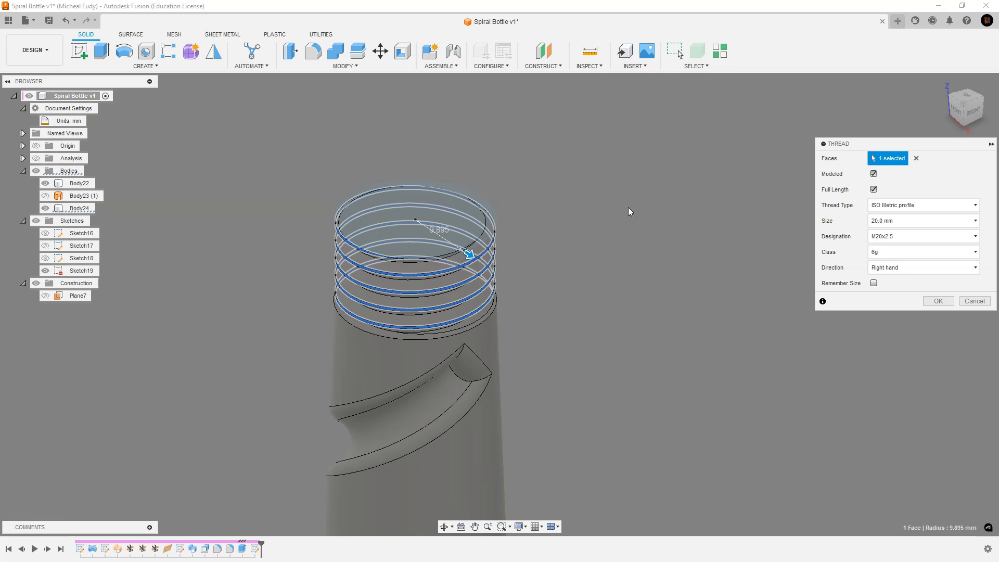
click(940, 301)
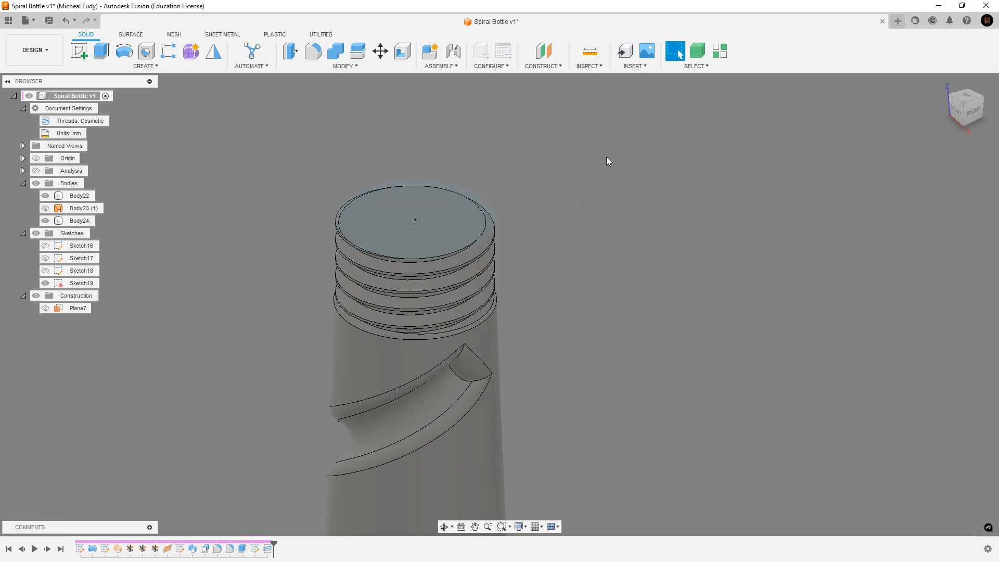
Turn on the section analysis so the bottle and its neck are shown cut open lengthwise.
click(37, 170)
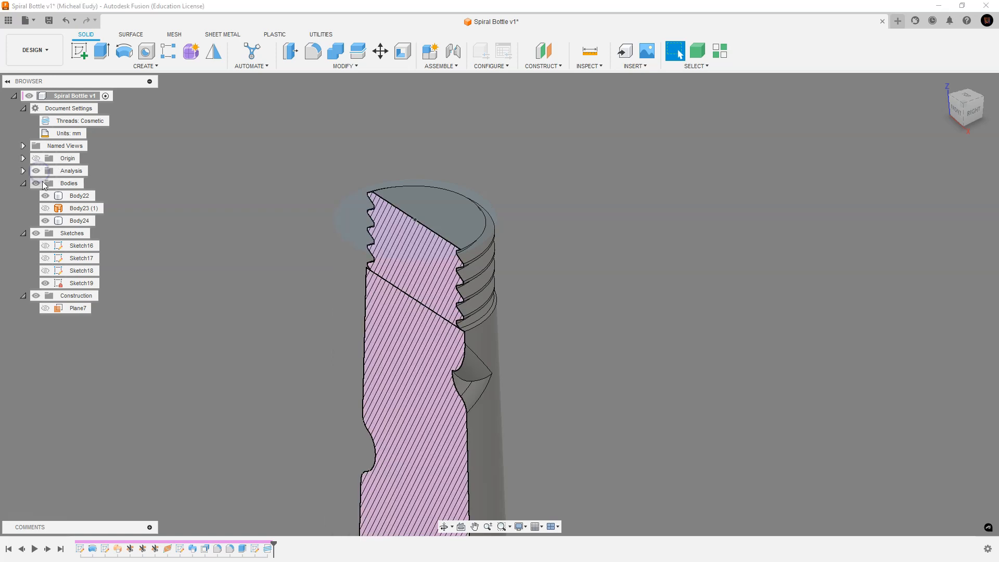
click(23, 170)
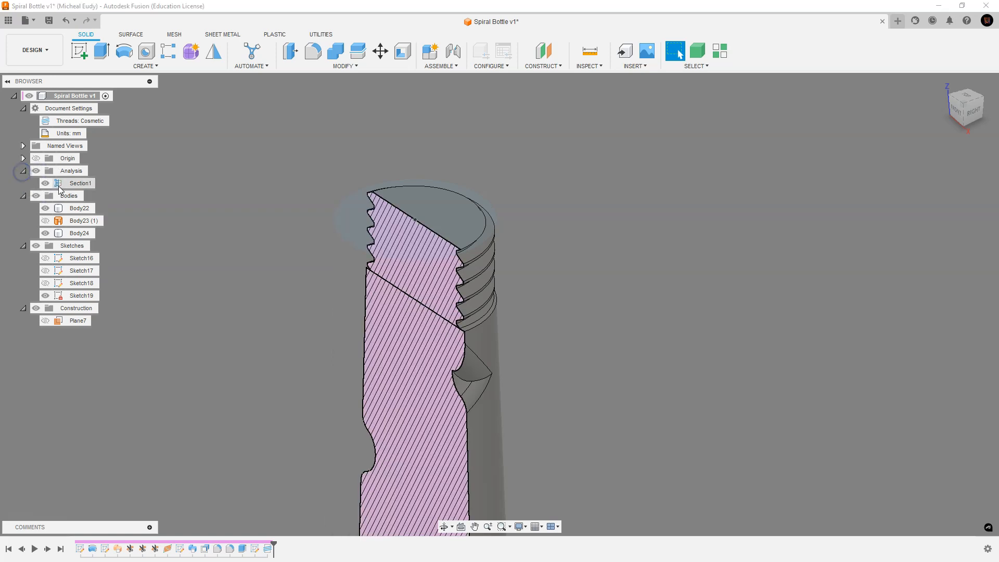
middle_drag(641, 441, 616, 283)
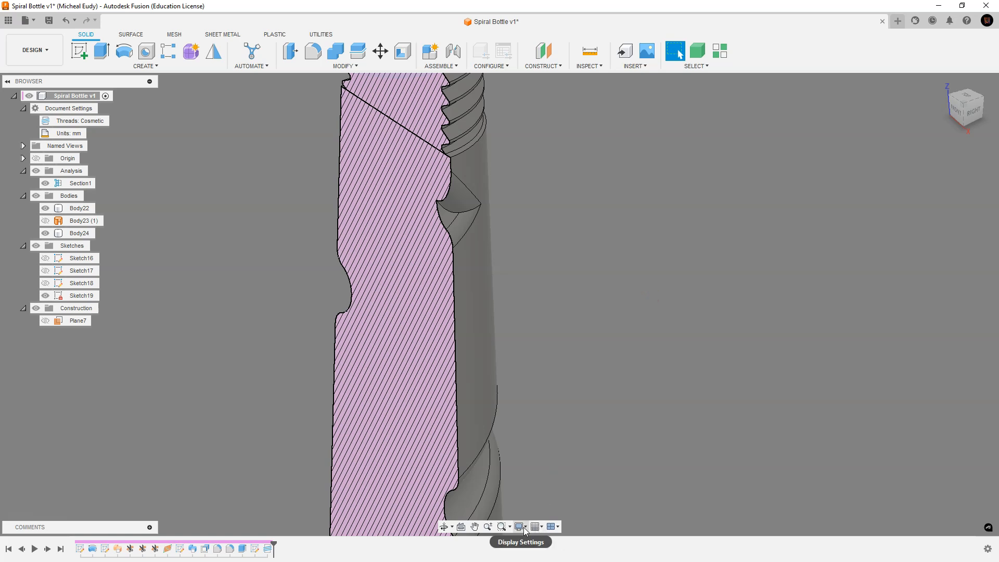
Reopen the neck thread feature, examine its profile in the section view, and close it with its settings unchanged.
right_click(268, 548)
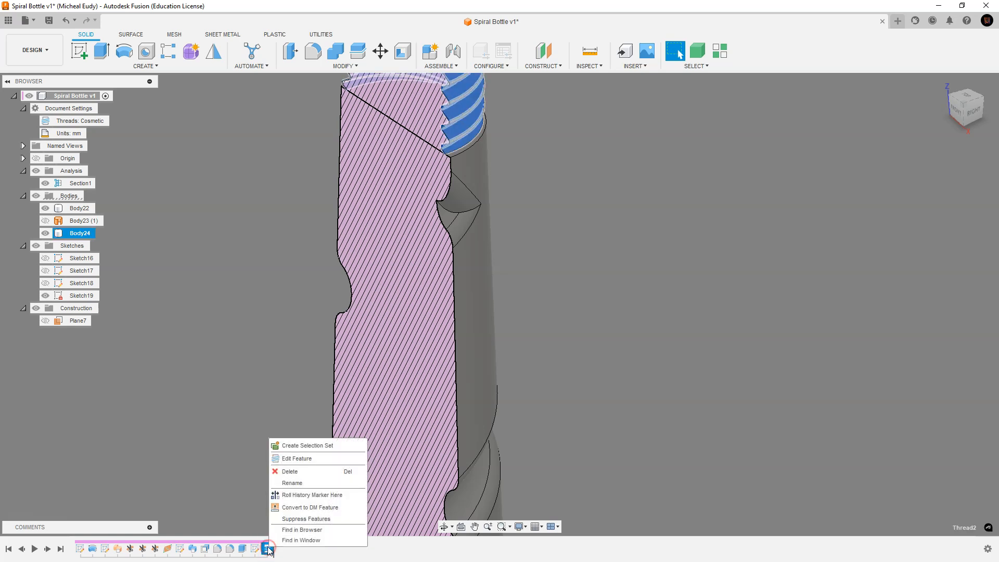
click(296, 458)
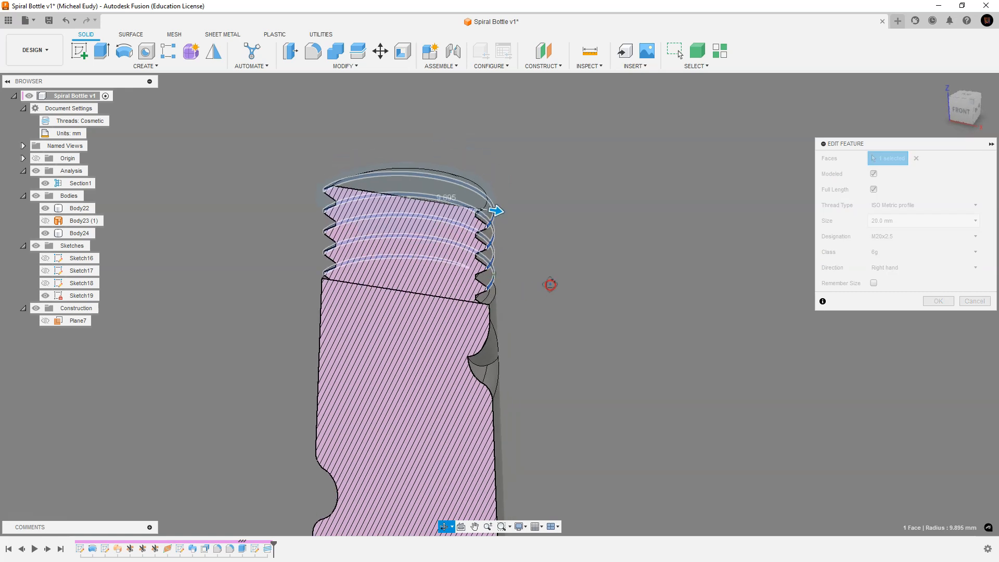
scroll(520, 273, up, 5)
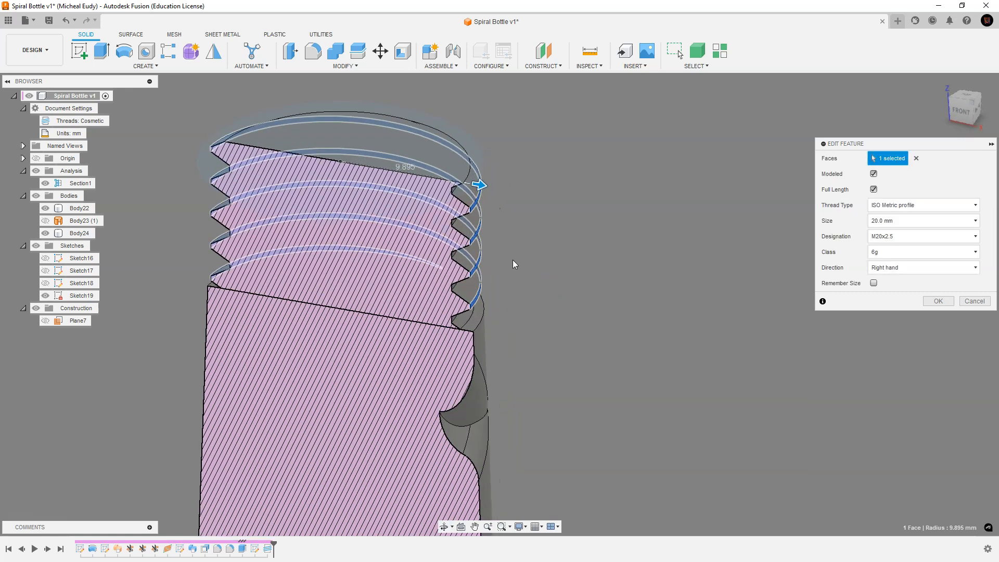
scroll(513, 264, up, 3)
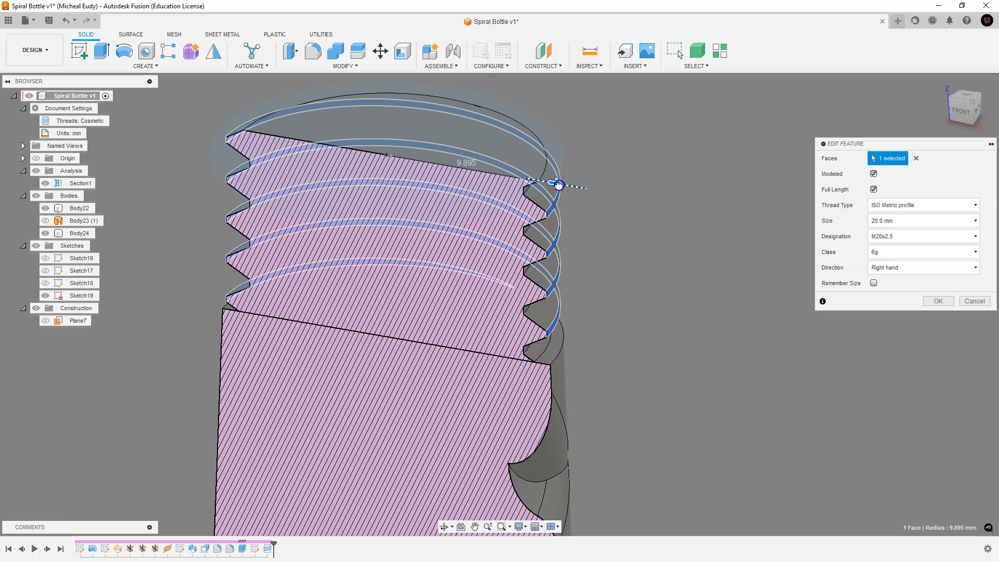
click(936, 302)
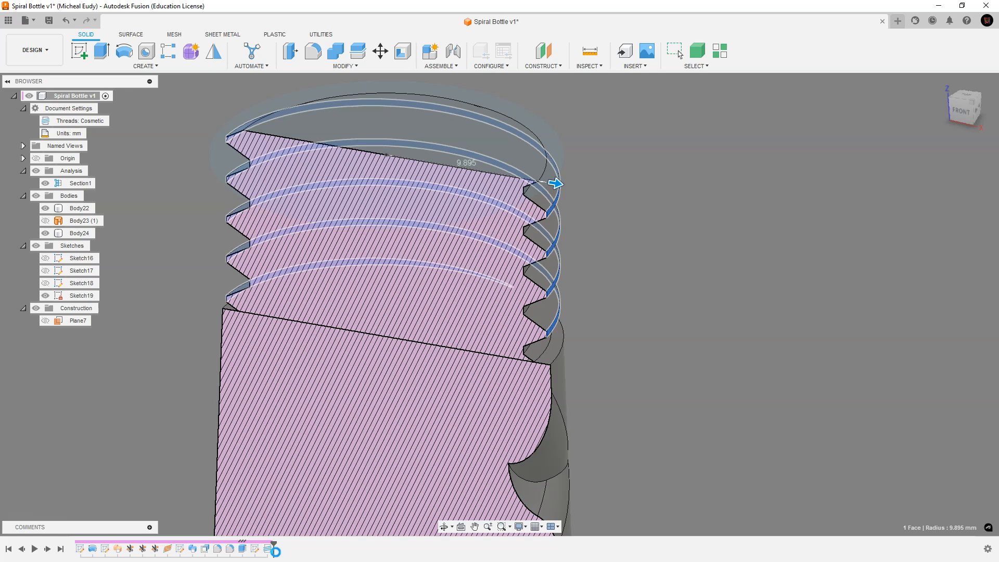
Roll the design history back to just before the neck thread feature.
middle_drag(661, 345, 707, 352)
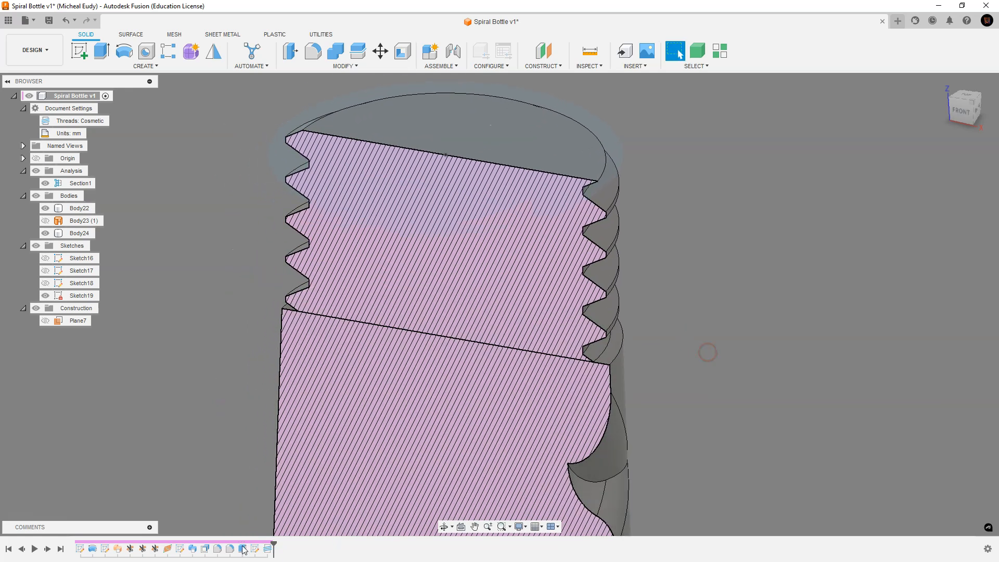
drag(271, 542, 261, 542)
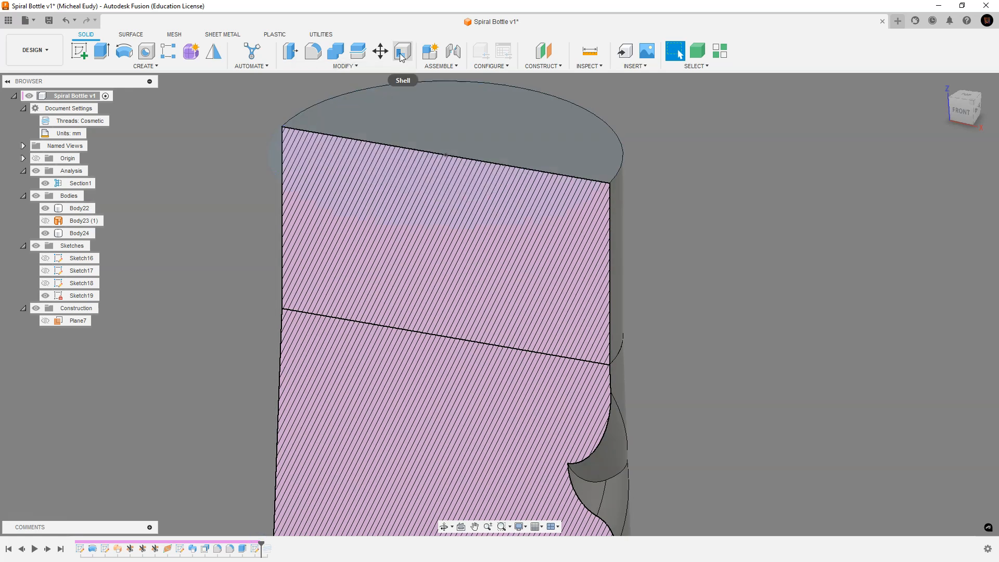
click(402, 51)
click(446, 124)
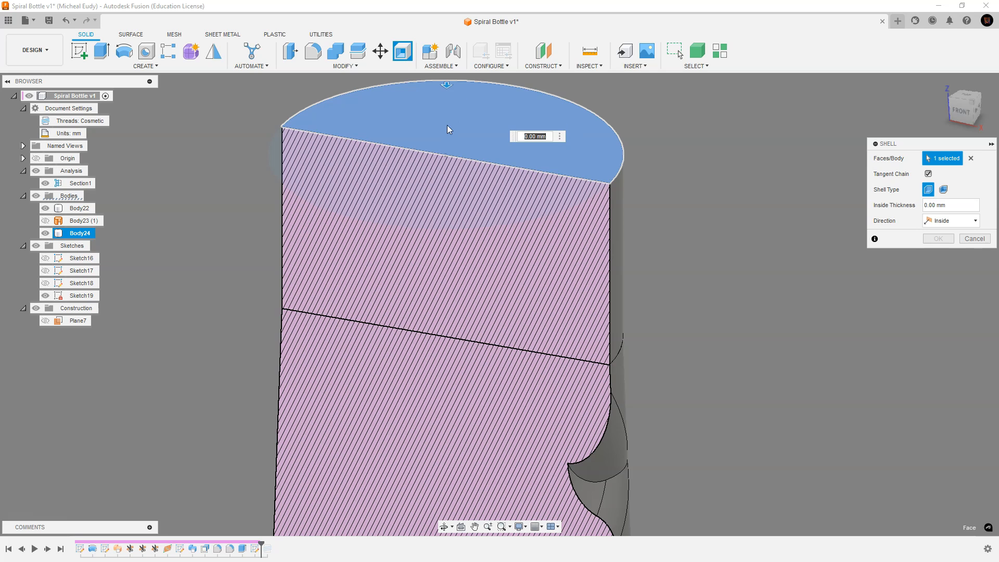
shift+middle_drag(187, 179, 222, 202)
middle_drag(262, 150, 383, 349)
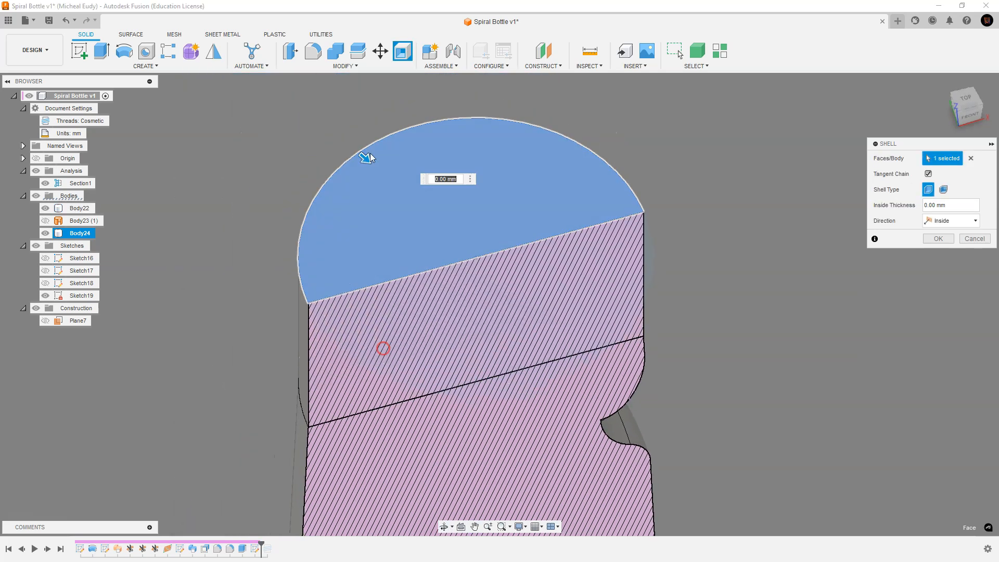
drag(365, 161, 373, 167)
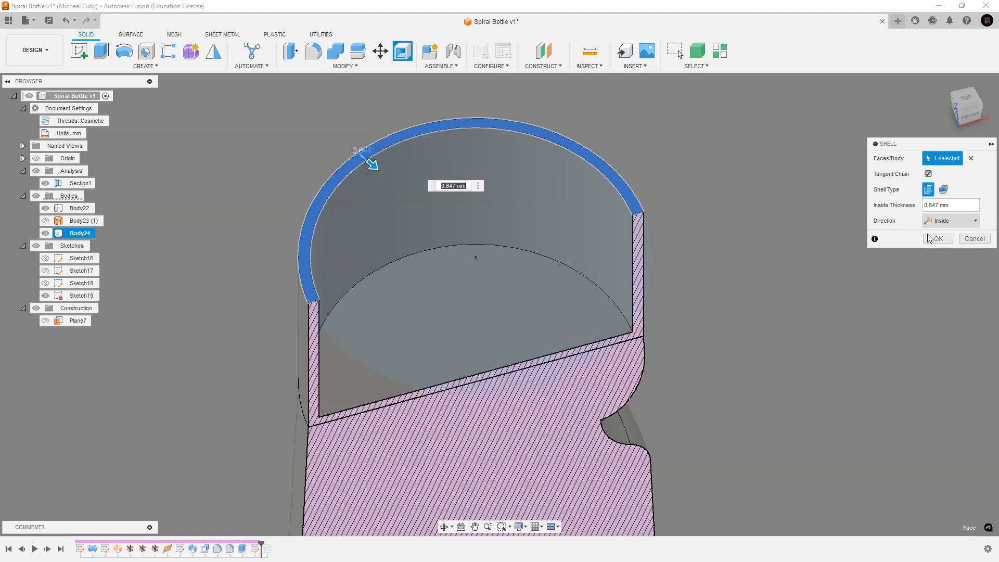
click(974, 238)
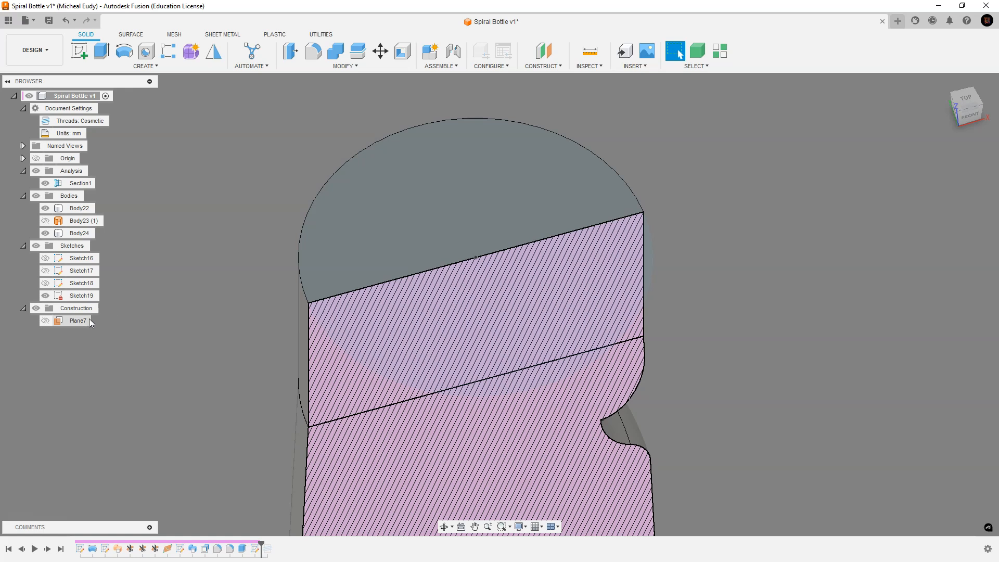
Hide the neck body and start an inside shell open at the bottle's top face, with a thickness of about 1.69 mm.
click(46, 232)
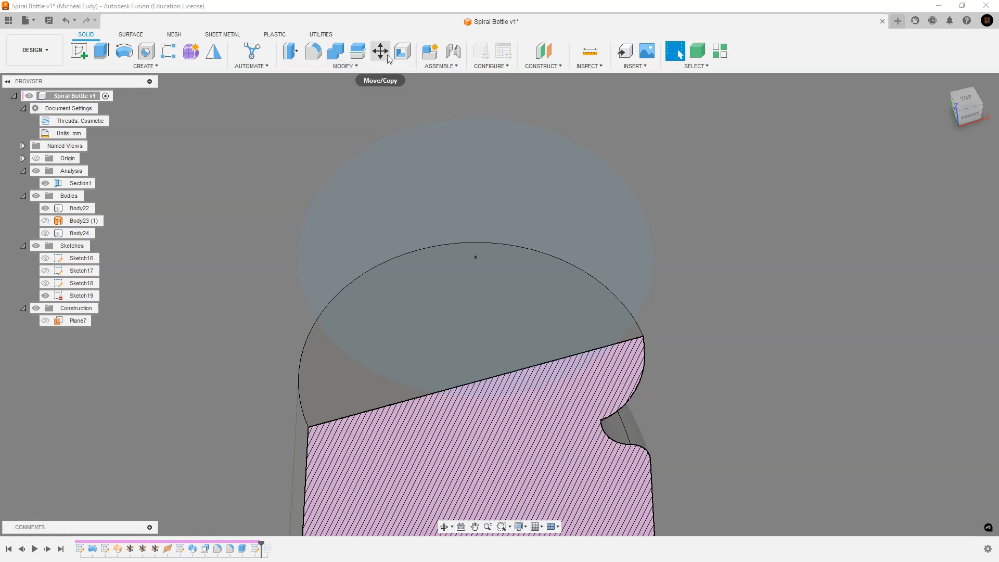
click(402, 51)
click(445, 326)
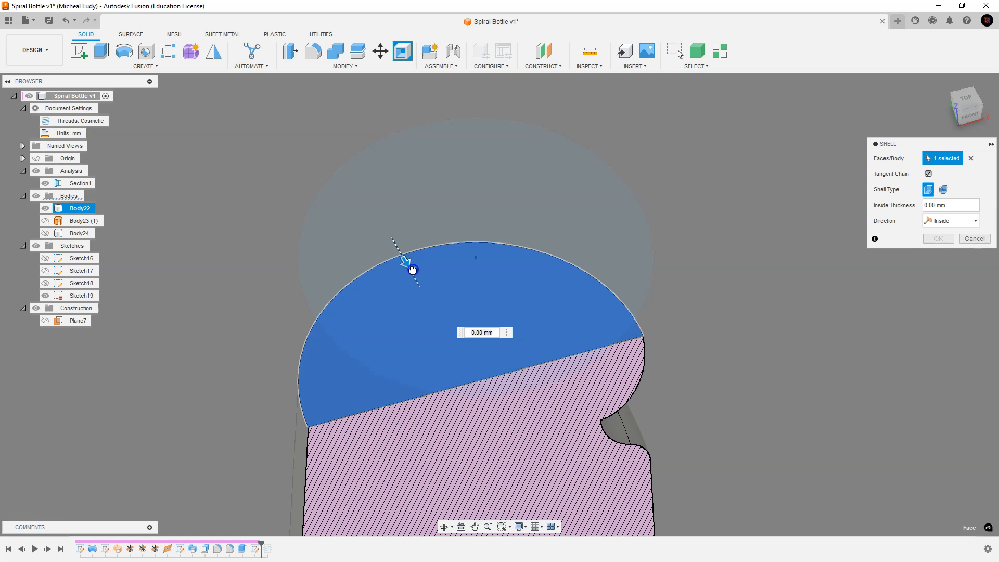
drag(408, 266, 413, 278)
scroll(412, 377, up, 1)
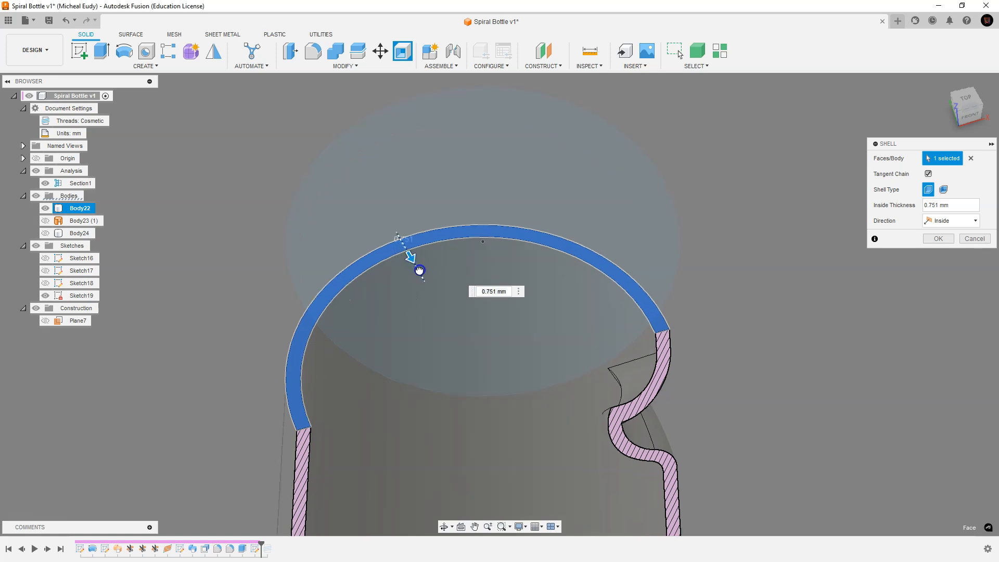
drag(419, 270, 421, 274)
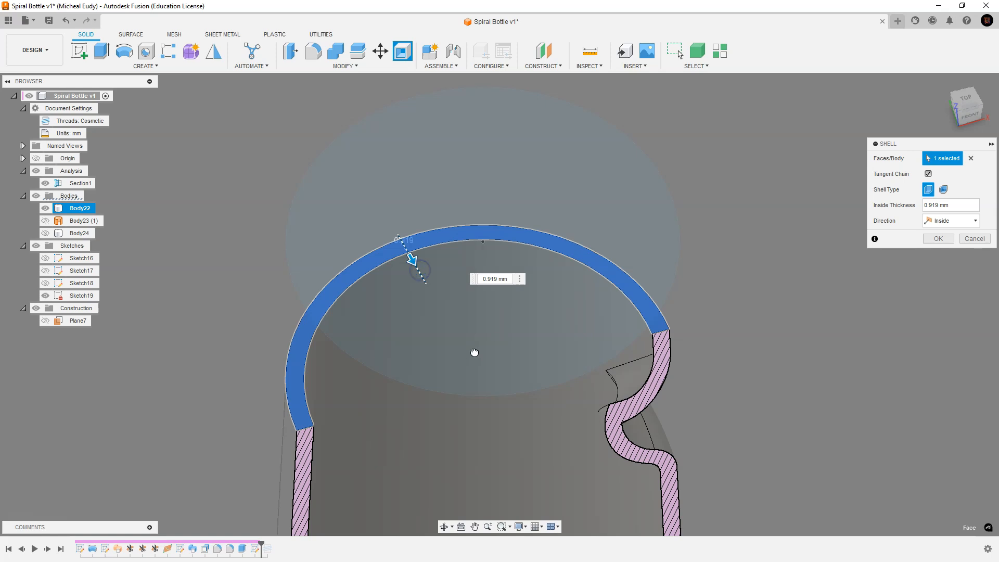
middle_drag(476, 341, 491, 244)
scroll(491, 243, up, 3)
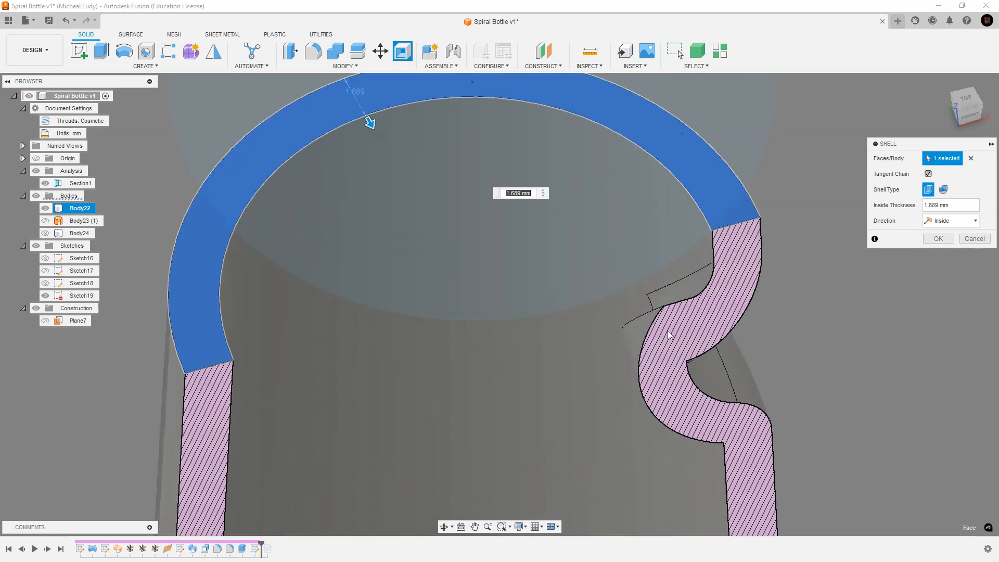
Set the bottle shell's inside thickness to 1.7 mm and apply the shell.
scroll(641, 260, down, 3)
scroll(594, 292, down, 4)
middle_drag(619, 445, 500, 221)
middle_drag(461, 183, 470, 435)
scroll(479, 341, up, 4)
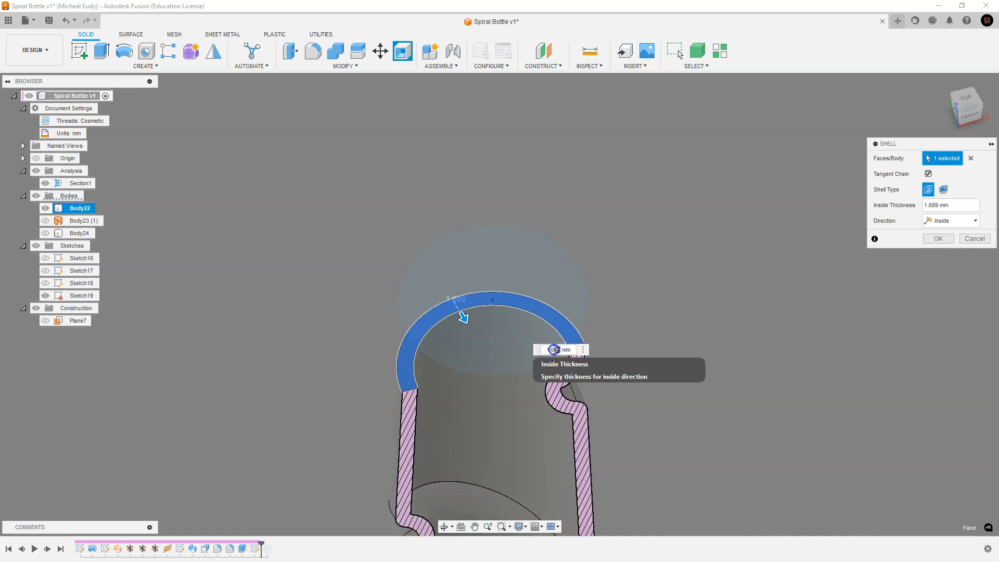
text(7)
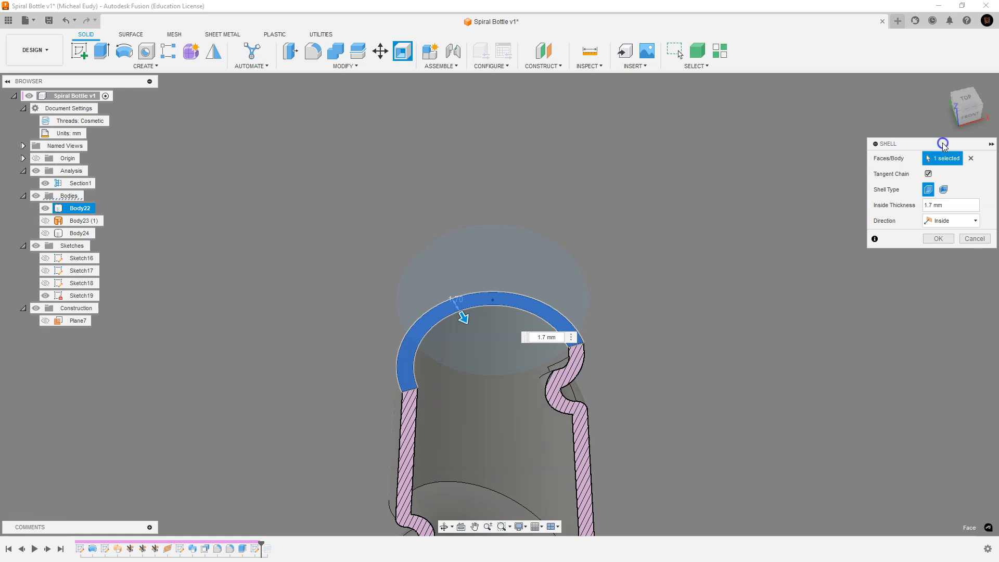
drag(943, 146, 690, 195)
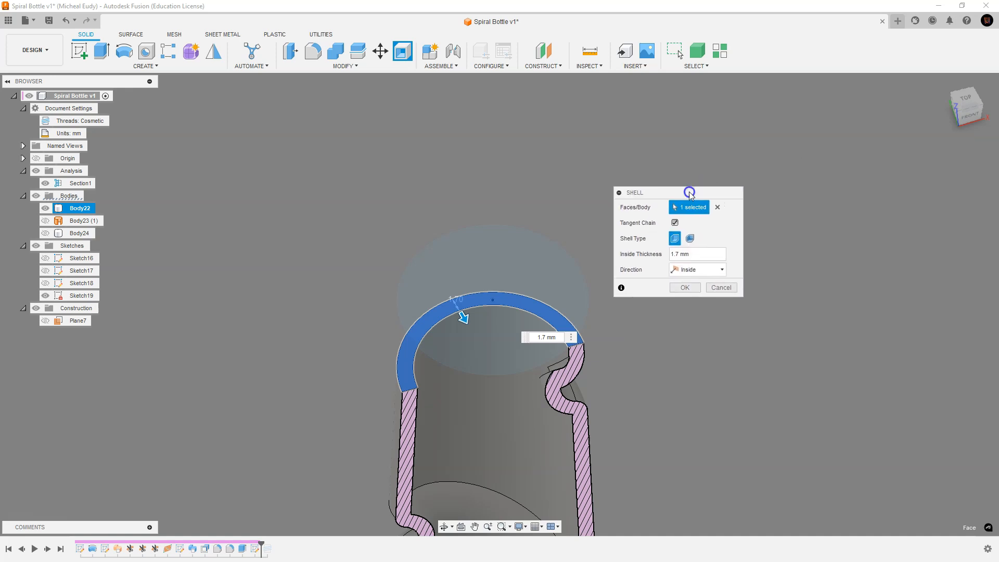
click(683, 289)
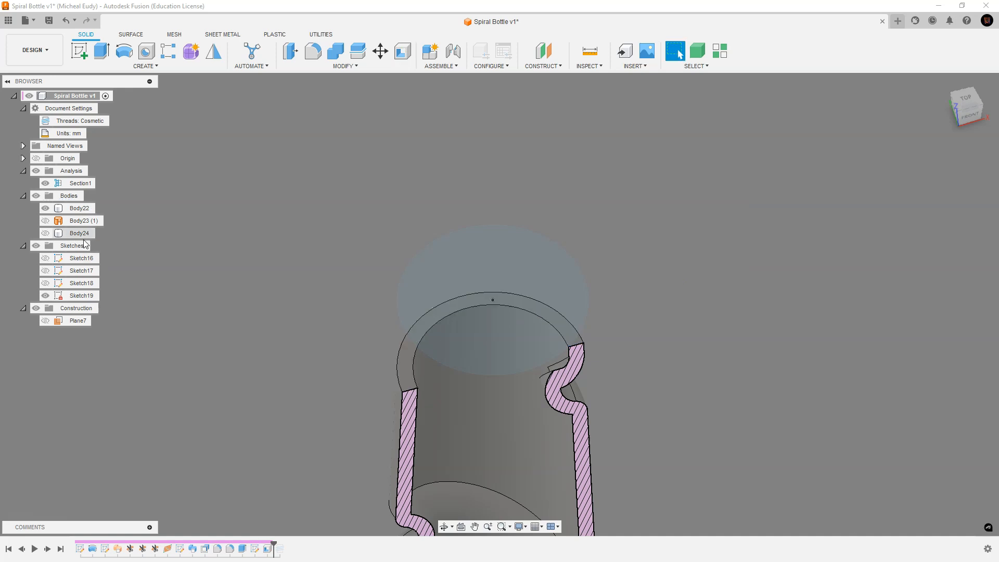
click(46, 233)
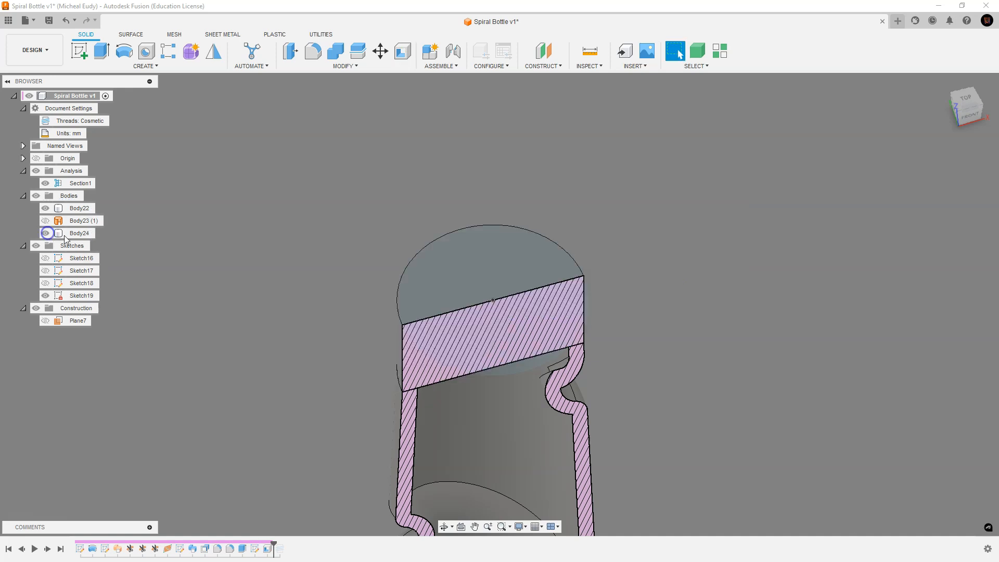
click(402, 50)
click(497, 271)
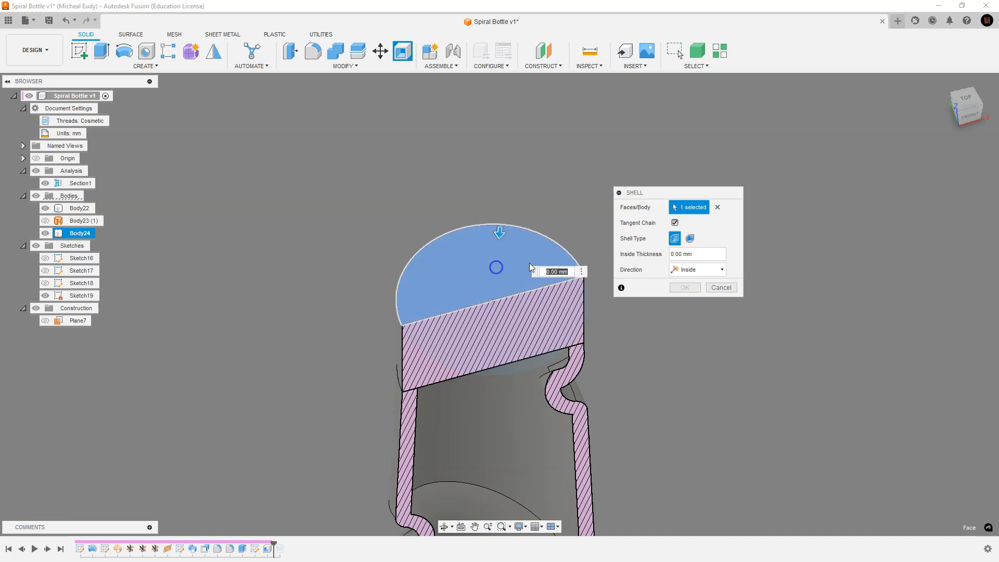
text(1.7)
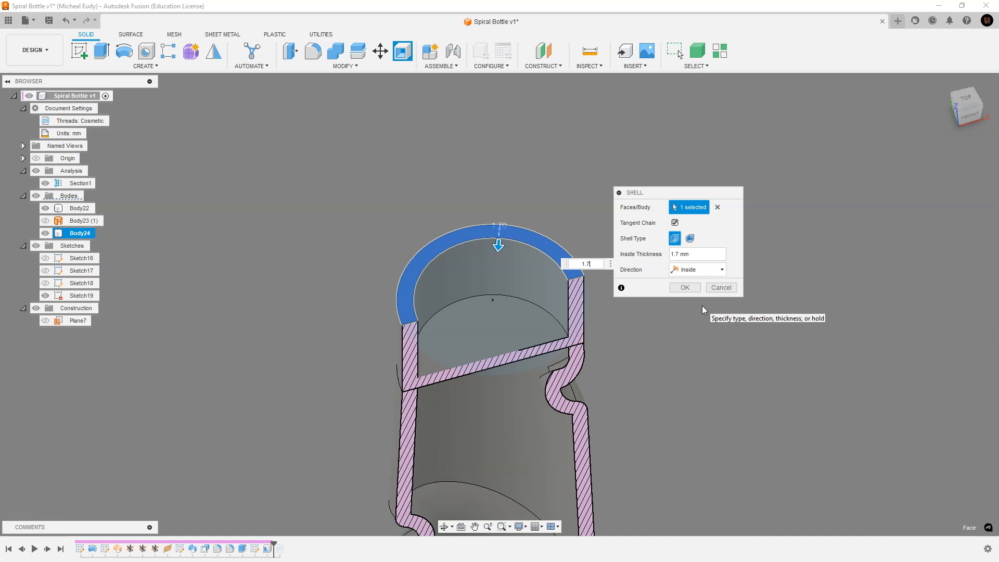
shift+middle_drag(497, 404, 494, 374)
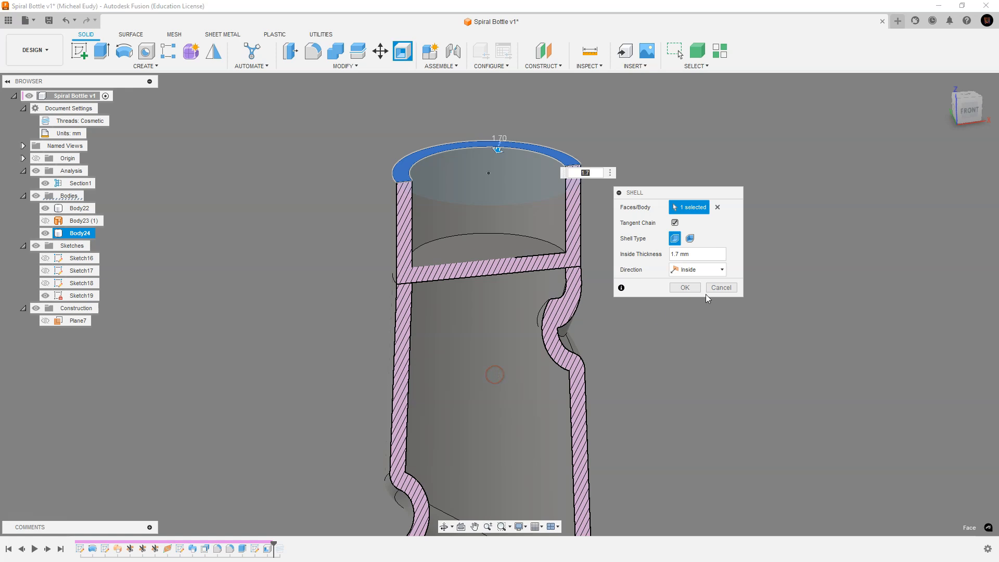
click(721, 289)
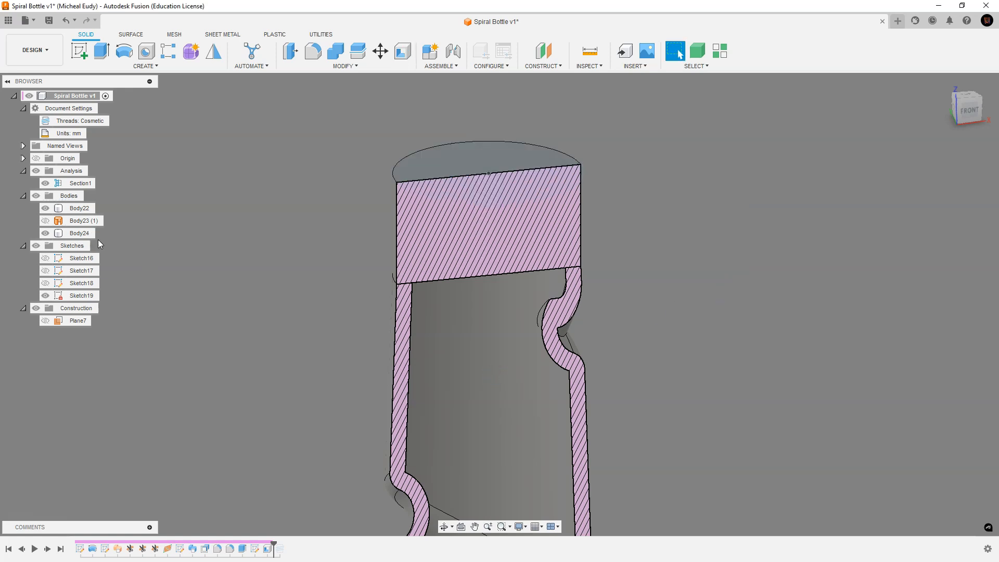
Remove the solid neck body from the top of the bottle, keeping its earlier history.
right_click(74, 235)
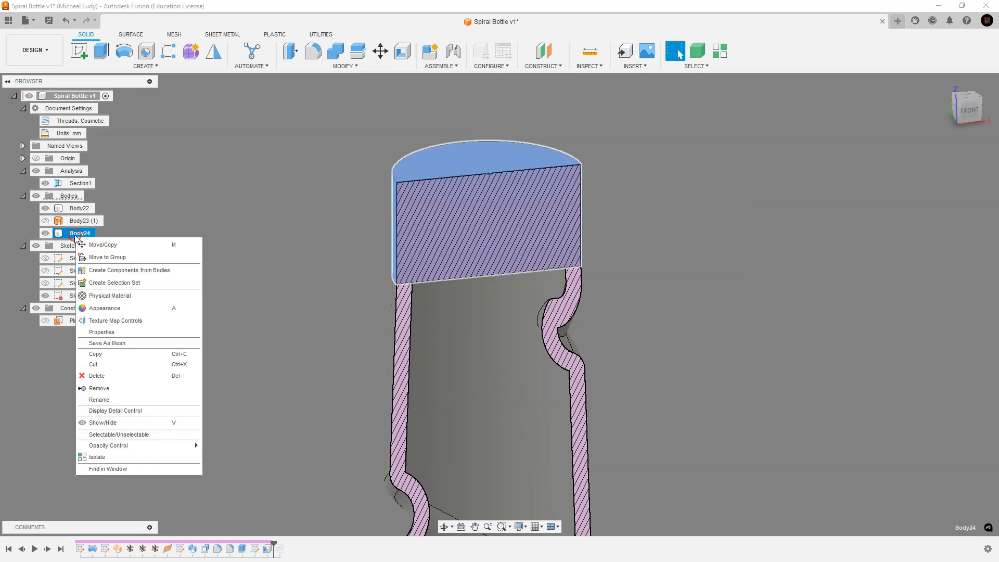
click(102, 389)
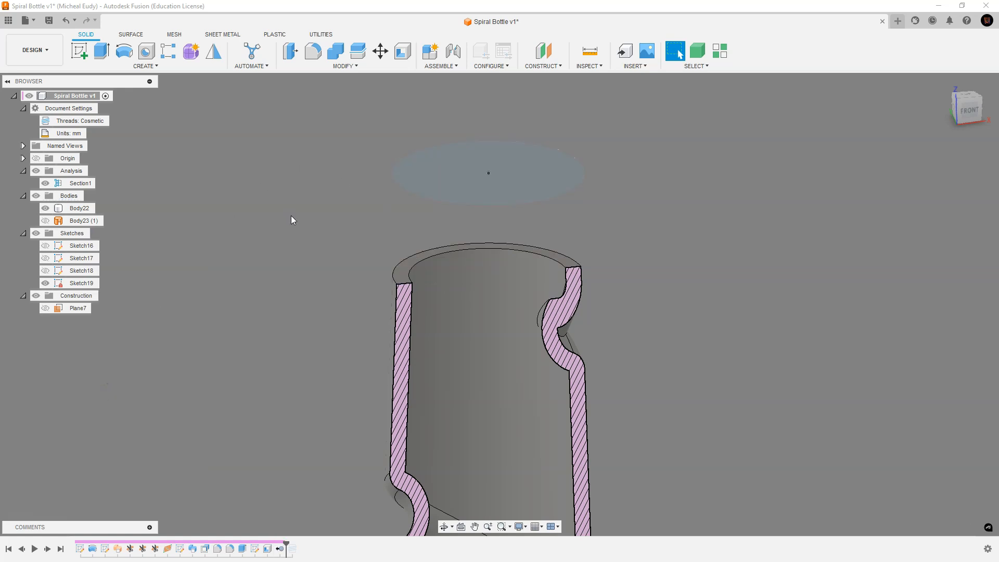
right_click(269, 227)
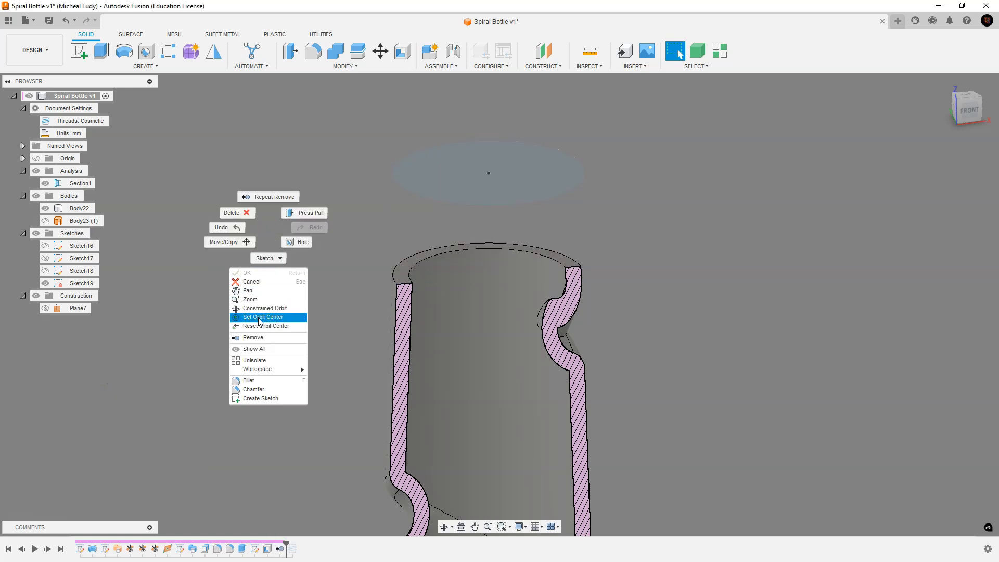
click(368, 229)
Select the ring-shaped top rim face of the shelled bottle for the next operation.
click(405, 271)
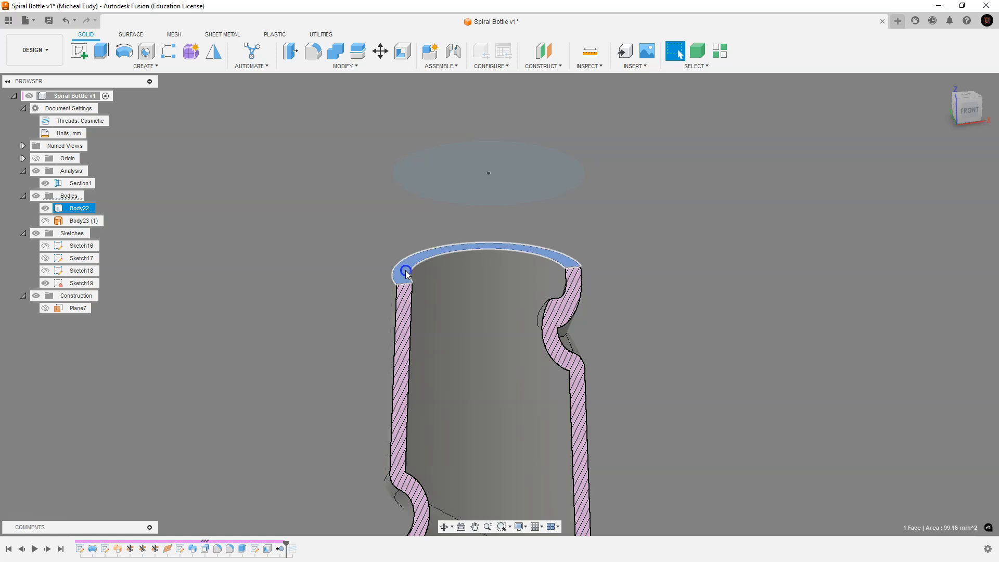
right_click(344, 242)
click(343, 353)
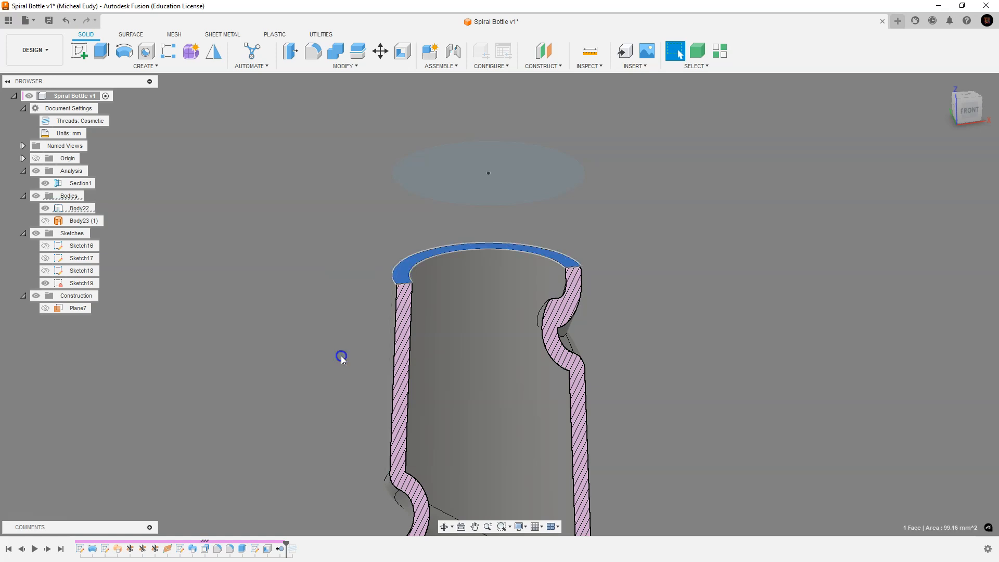
Extrude the ring-shaped top face of the bottle neck upward about 13.5 mm as a new body.
drag(403, 256, 411, 159)
click(921, 272)
click(935, 317)
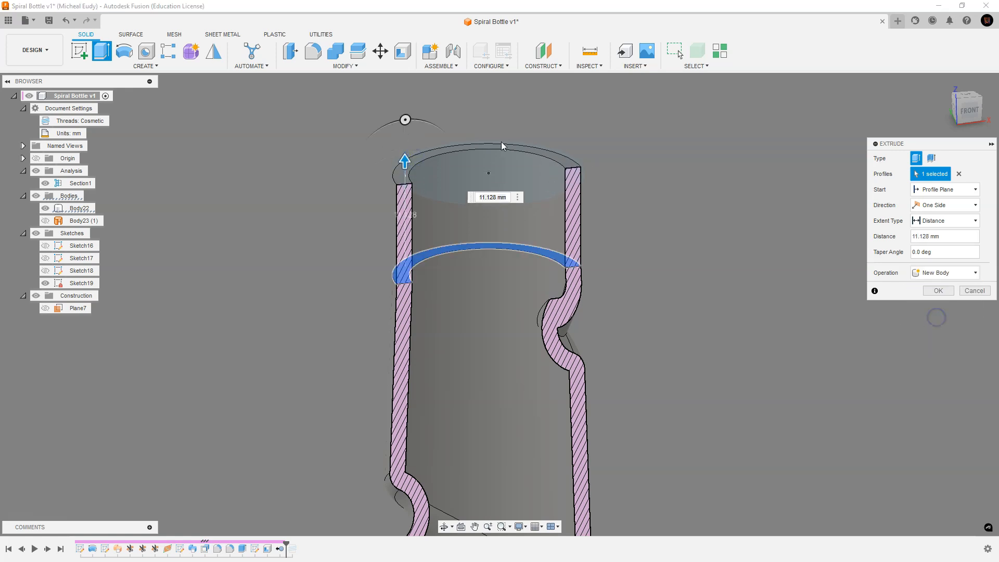
drag(404, 161, 404, 139)
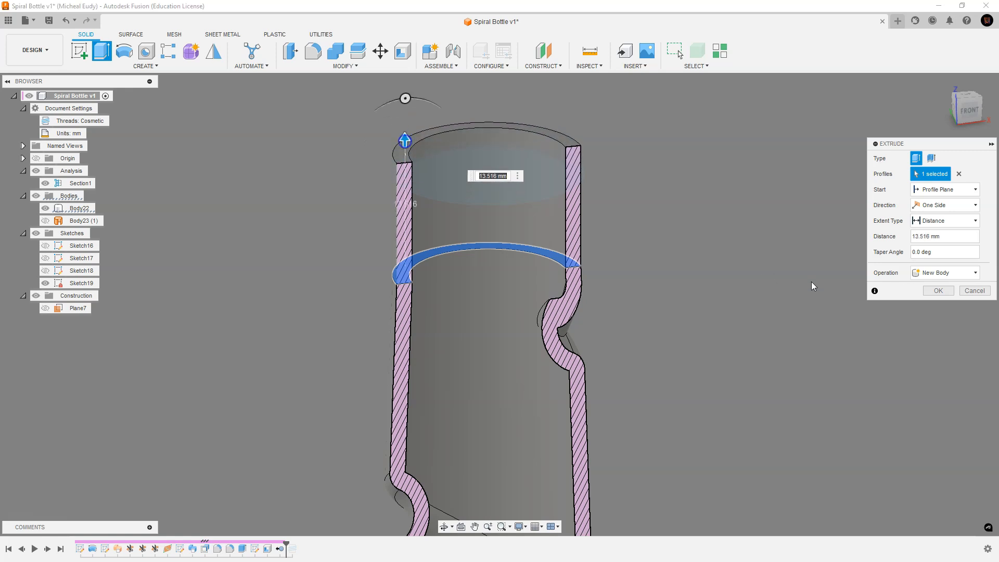
click(936, 290)
Start a full-length modeled ISO Metric thread on the outer cylindrical face of the extruded neck.
shift+middle_drag(335, 279, 285, 199)
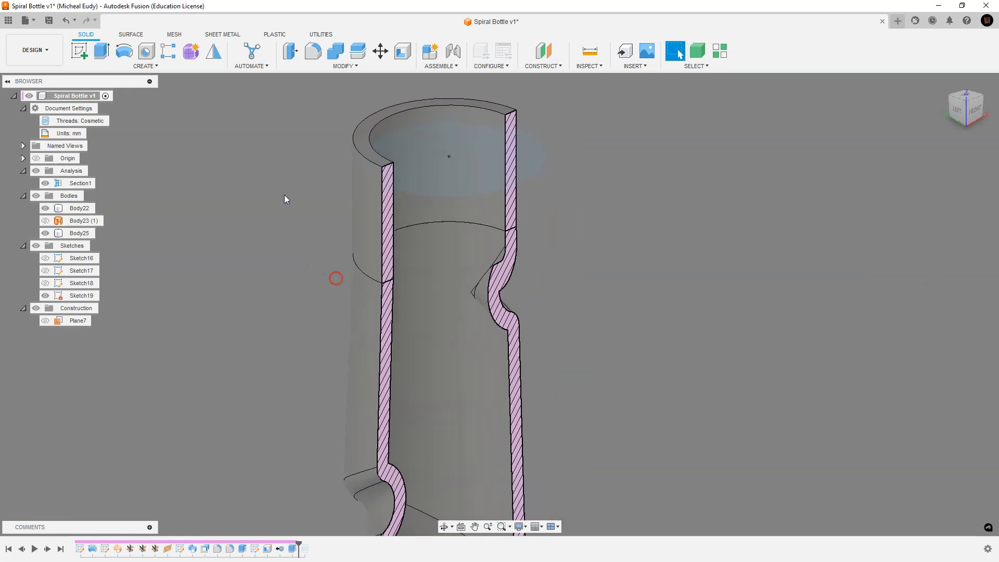
click(148, 66)
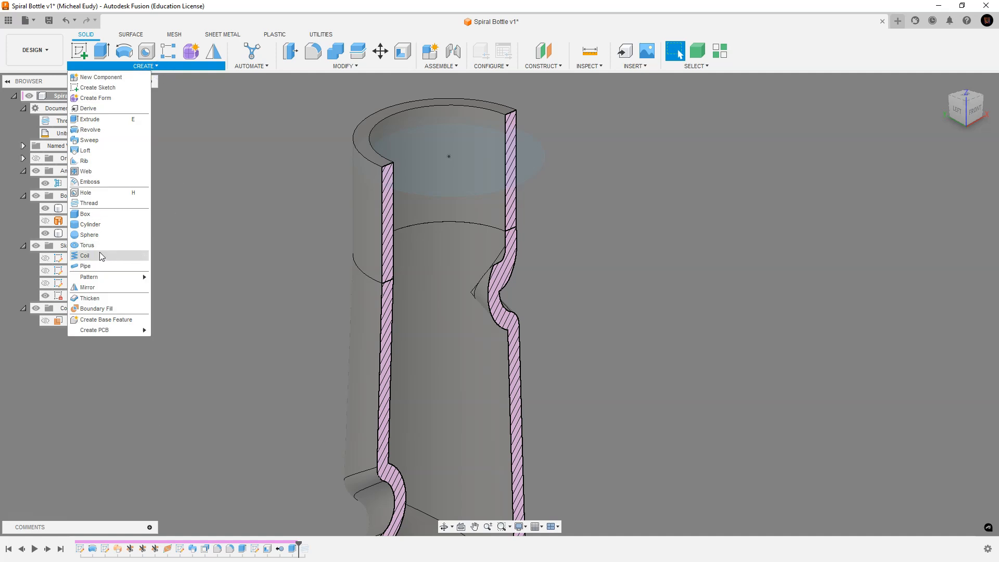
click(92, 204)
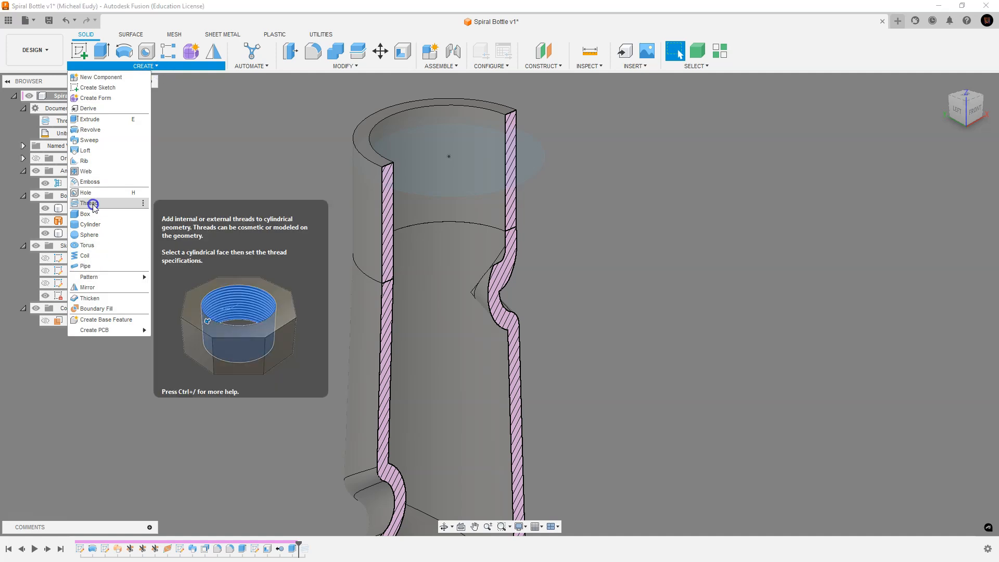
click(368, 193)
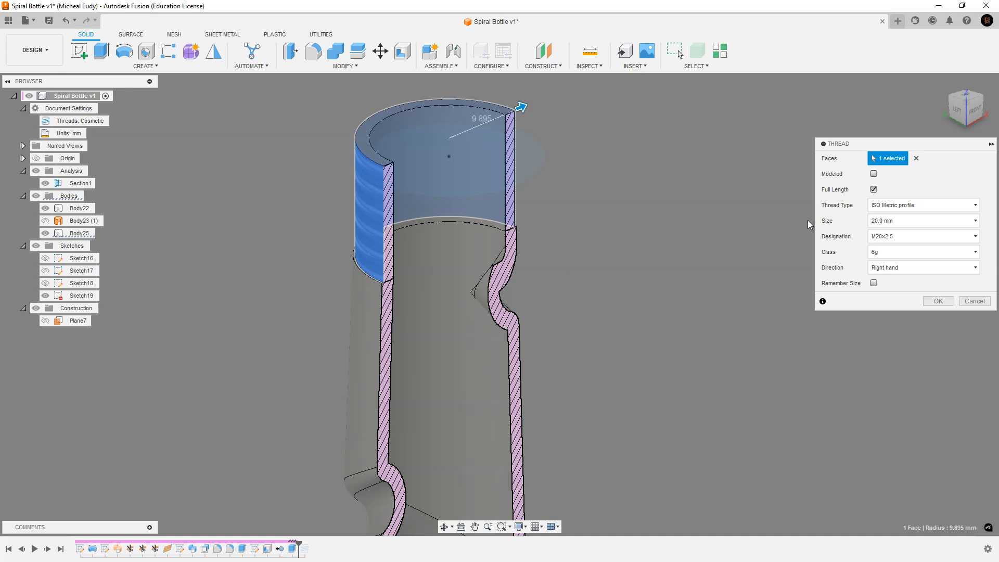
click(873, 173)
shift+middle_drag(557, 154, 495, 325)
scroll(500, 292, up, 5)
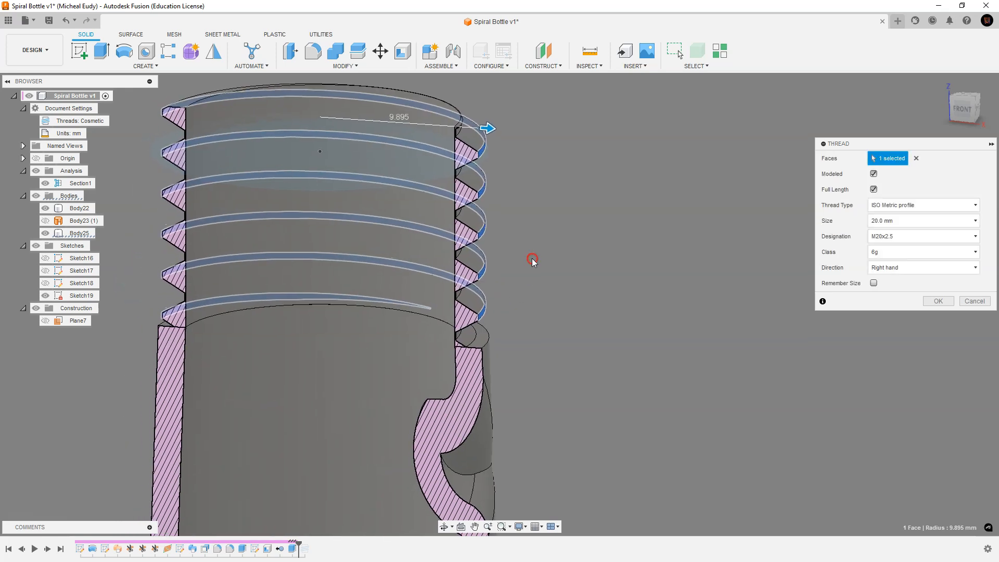
Increase the thread size to 24.0 mm with designation M24x3.
drag(495, 128, 498, 130)
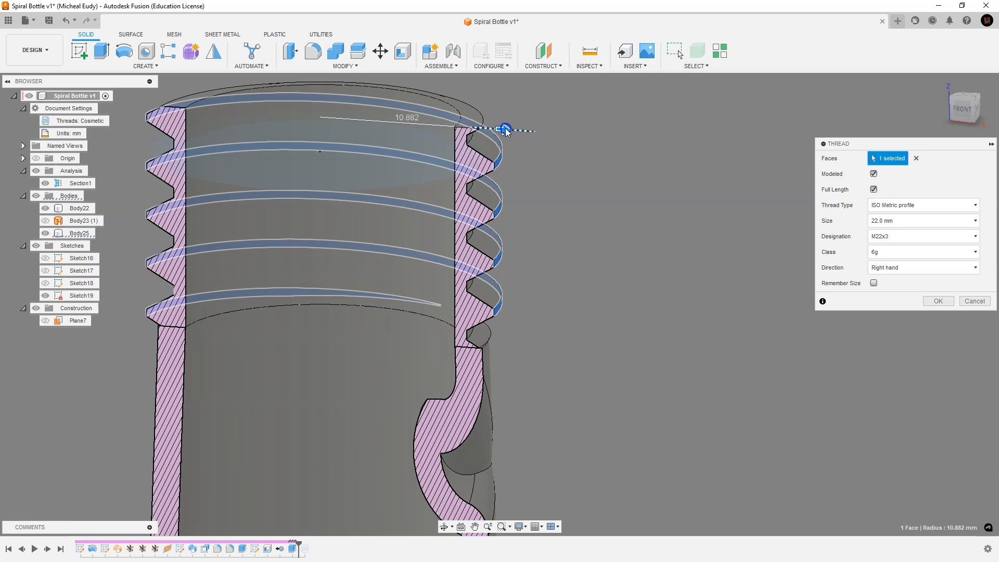
drag(511, 131, 508, 130)
drag(503, 129, 508, 130)
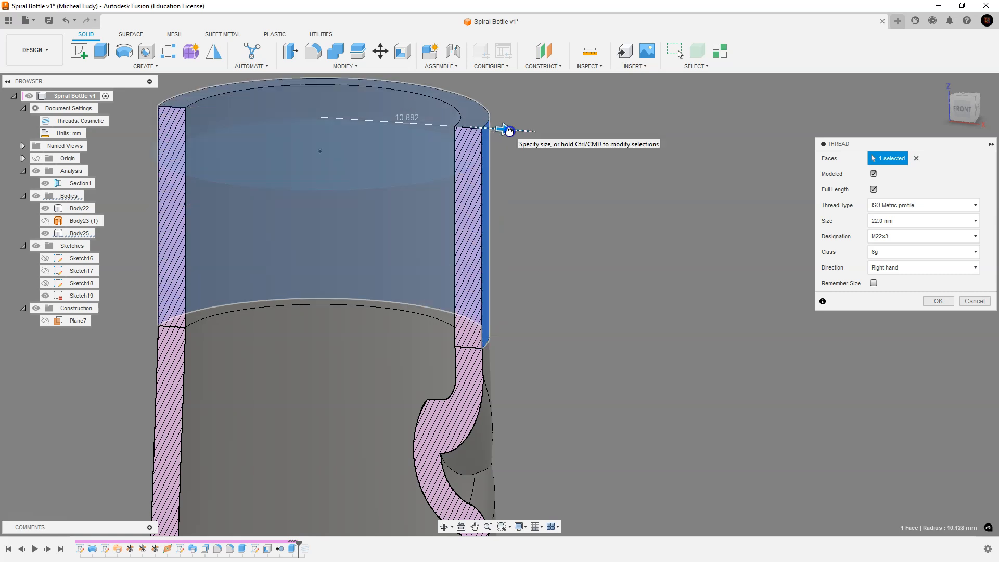
drag(516, 133, 519, 136)
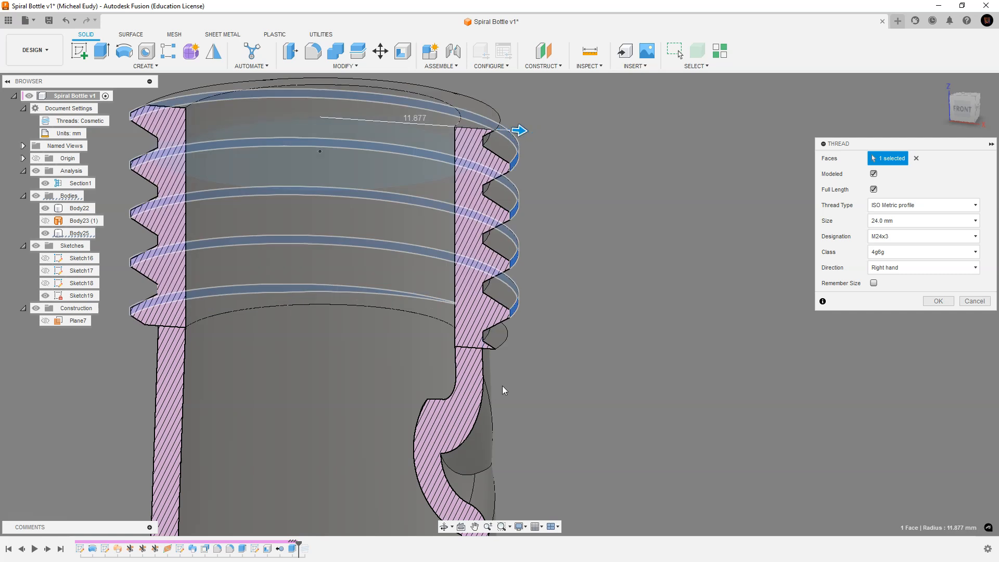
Hide the Section1 analysis and set the thread size to 22.0 mm with designation M22x3.
scroll(517, 348, down, 3)
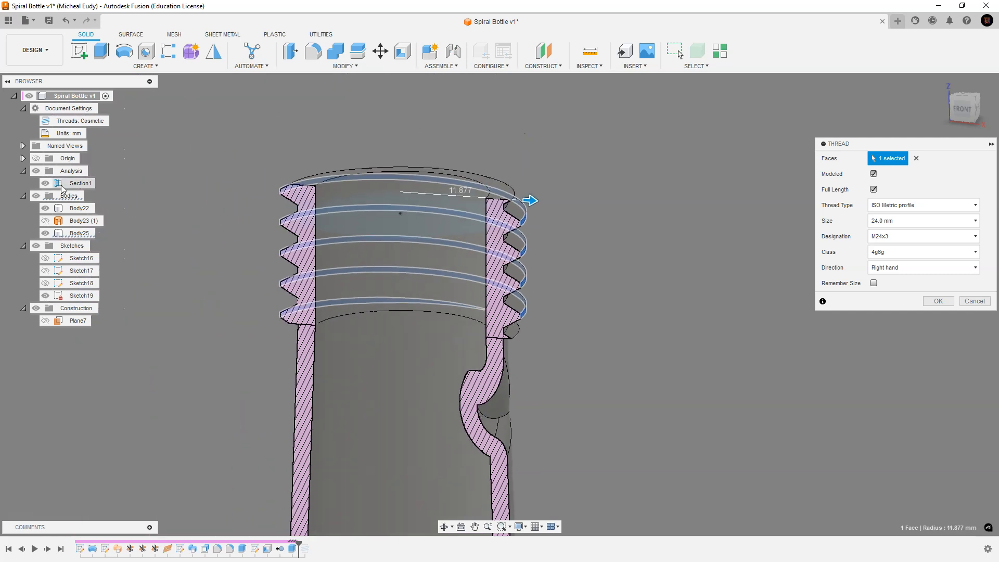
click(45, 184)
mouse_move(502, 403)
shift+middle_down()
mouse_move(503, 373)
mouse_move(469, 401)
mouse_move(508, 394)
shift+middle_up()
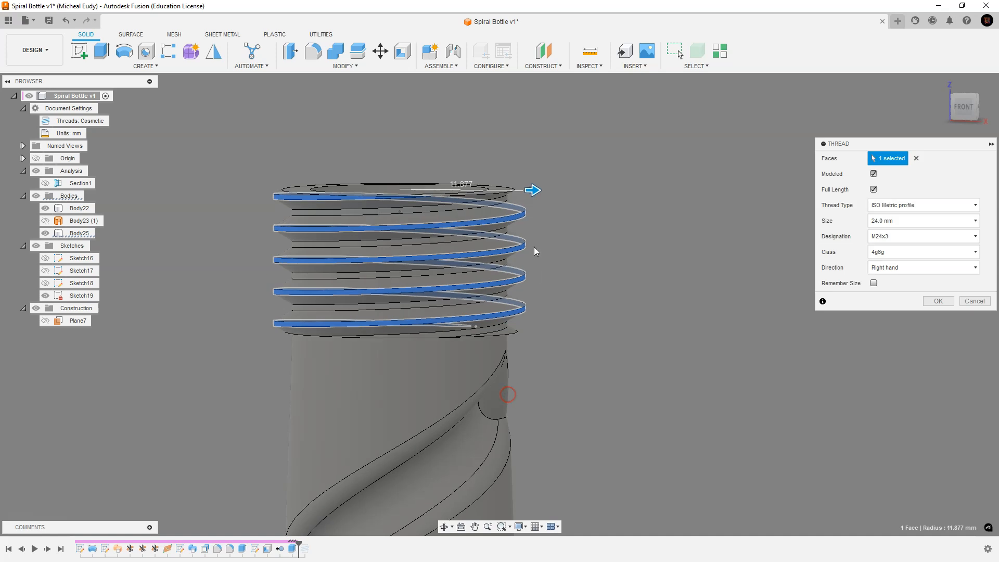
scroll(534, 224, up, 4)
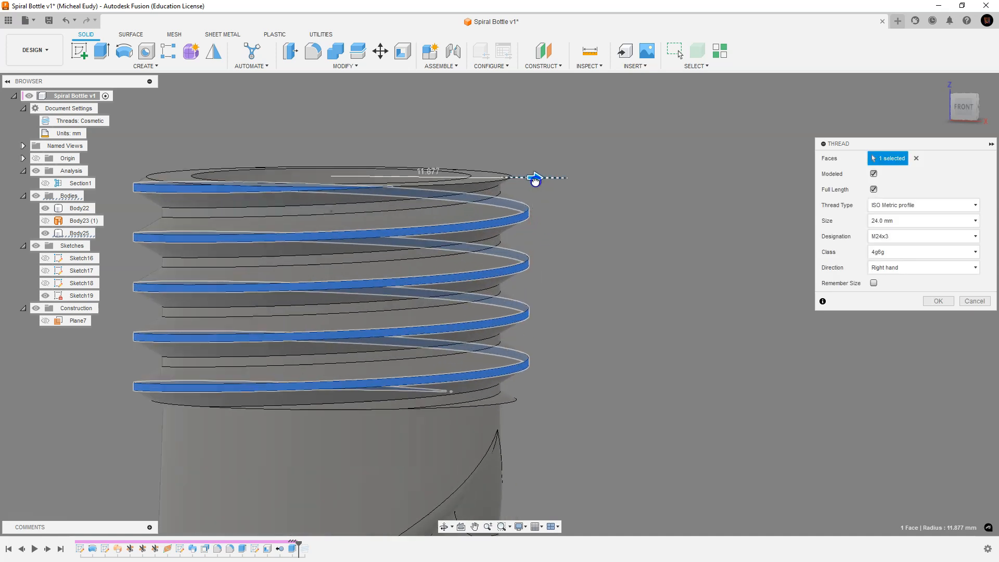
drag(529, 181, 527, 183)
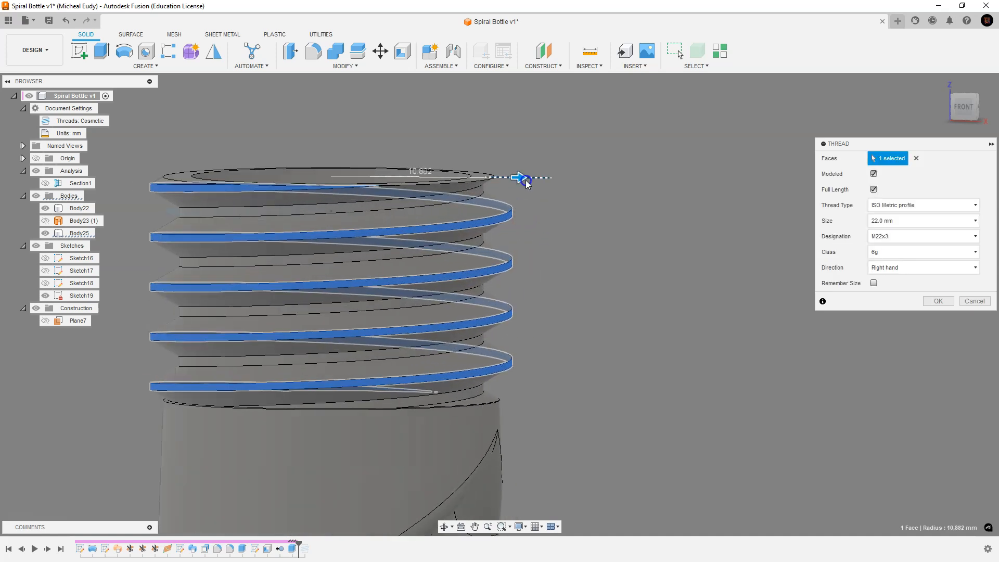
Inspect the thread preview with the section analysis shown and hidden, and create the modeled thread.
scroll(553, 414, down, 5)
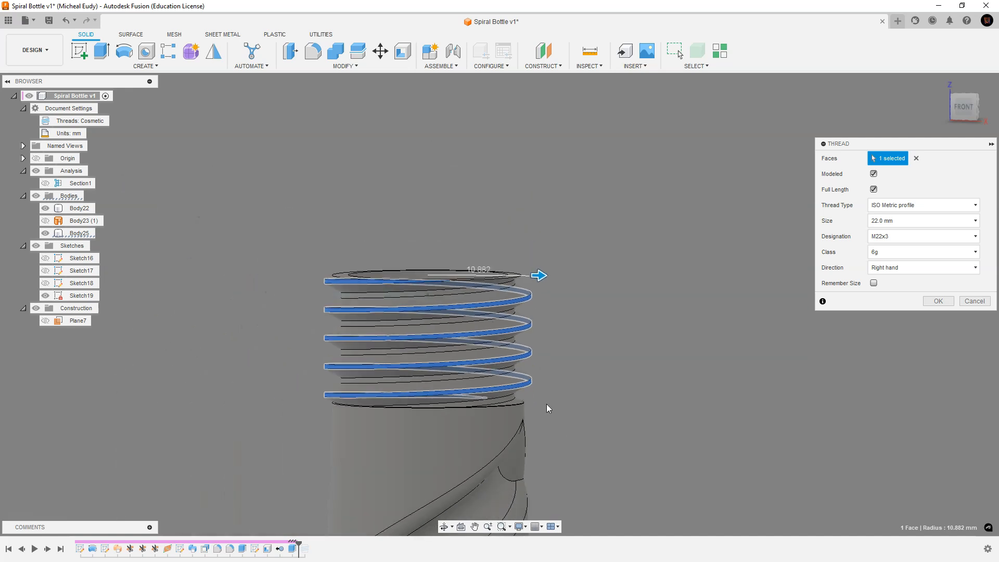
scroll(401, 333, down, 3)
shift+middle_drag(401, 333, 367, 388)
middle_drag(491, 288, 522, 301)
scroll(454, 344, down, 3)
scroll(455, 335, up, 3)
scroll(507, 290, up, 5)
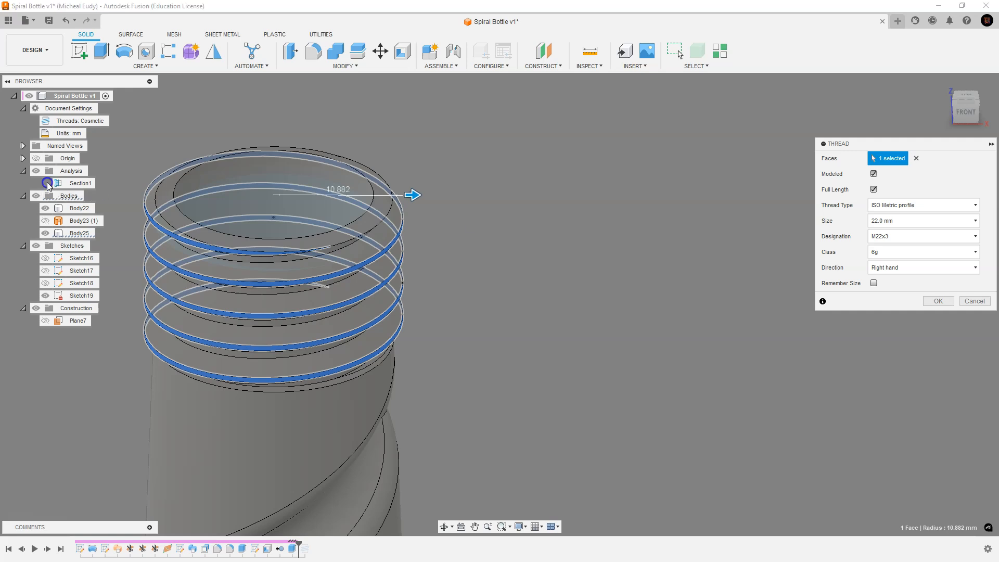
click(46, 183)
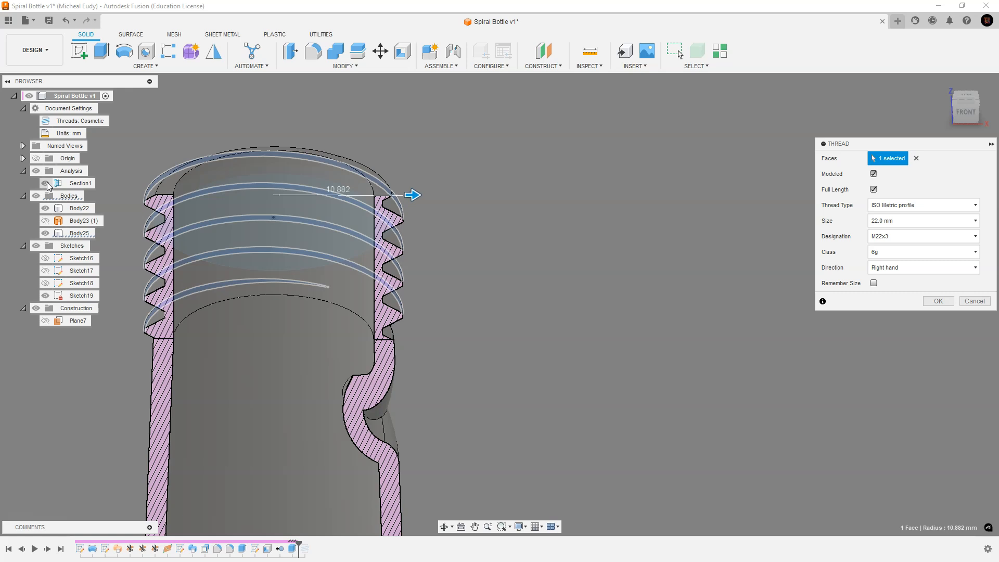
click(46, 183)
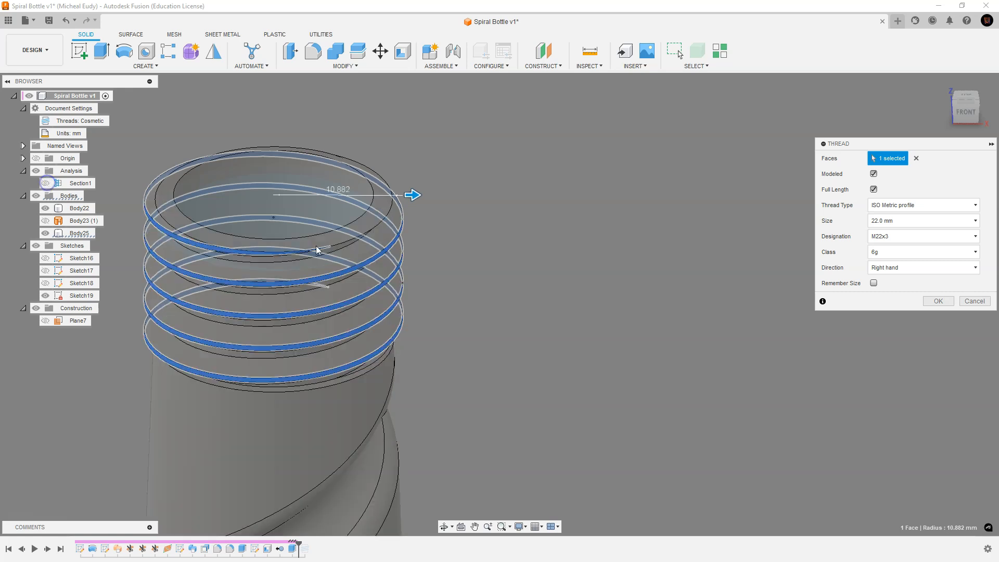
click(938, 302)
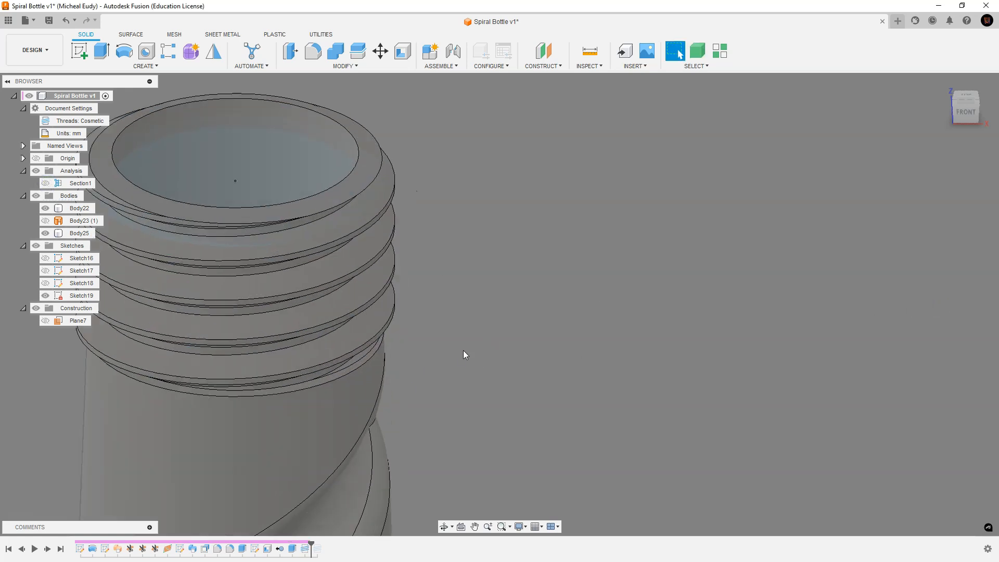
Combine the bottle body with the threaded neck body using Join, with Keep Tools enabled.
scroll(410, 345, down, 5)
middle_drag(410, 344, 441, 331)
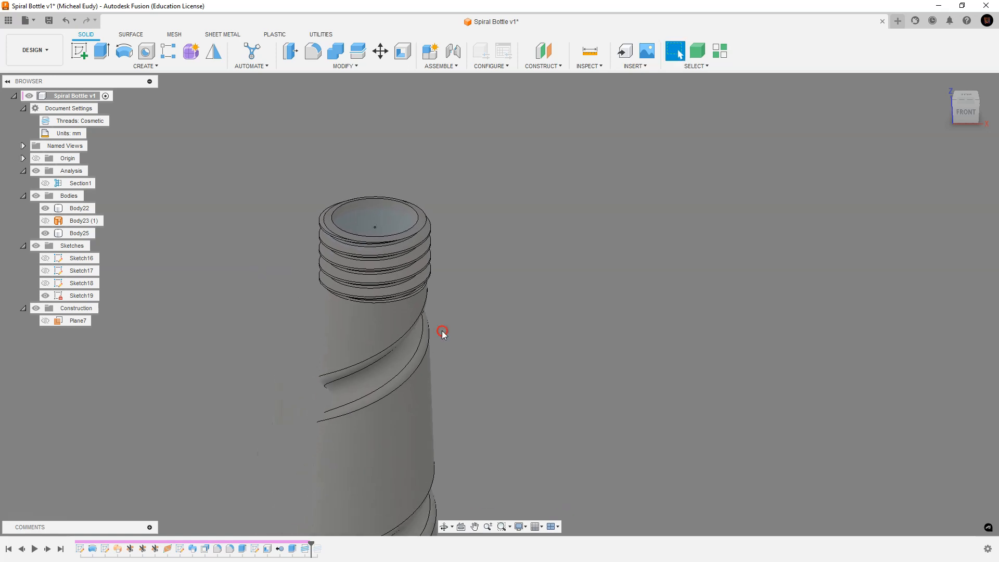
click(335, 51)
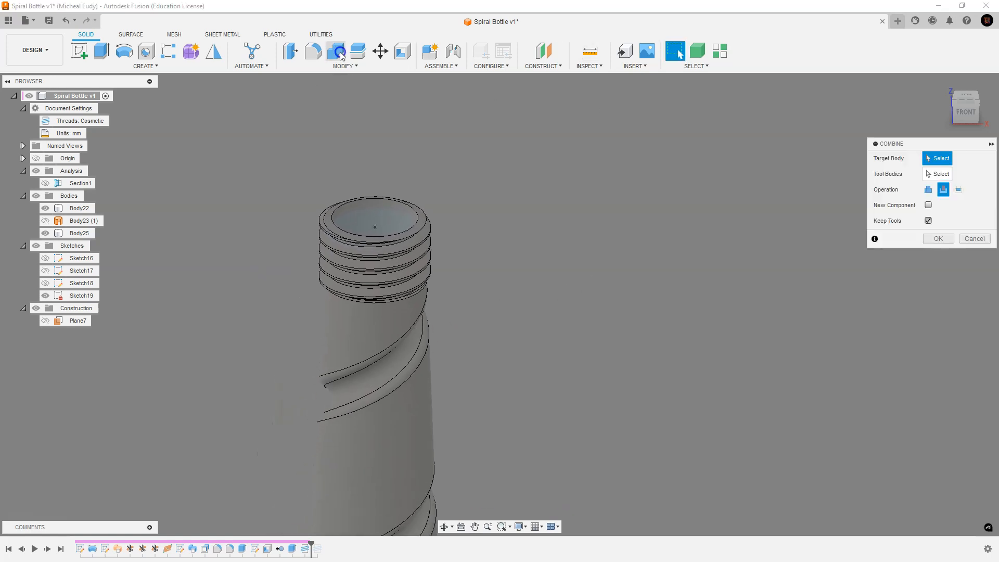
click(386, 326)
click(418, 242)
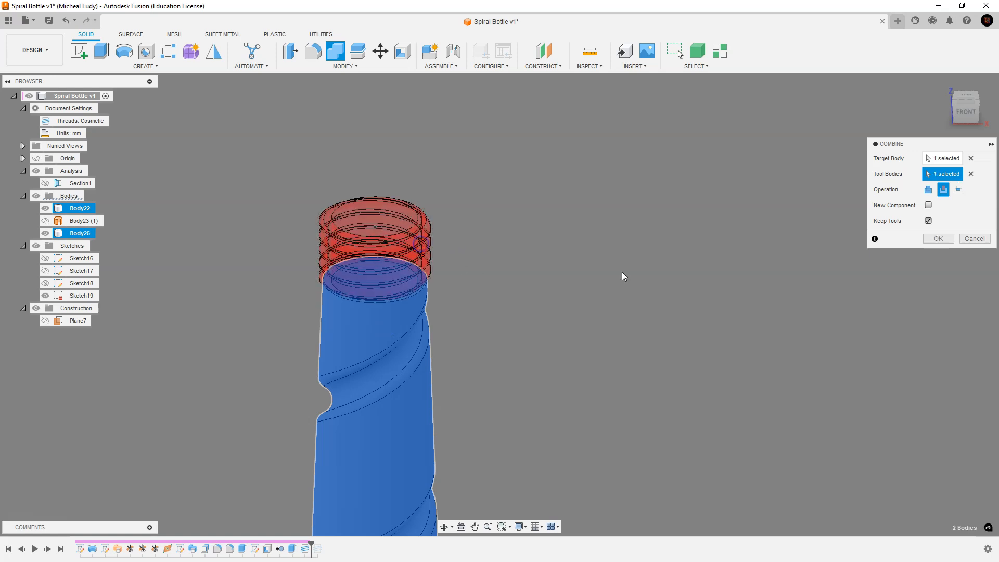
click(928, 189)
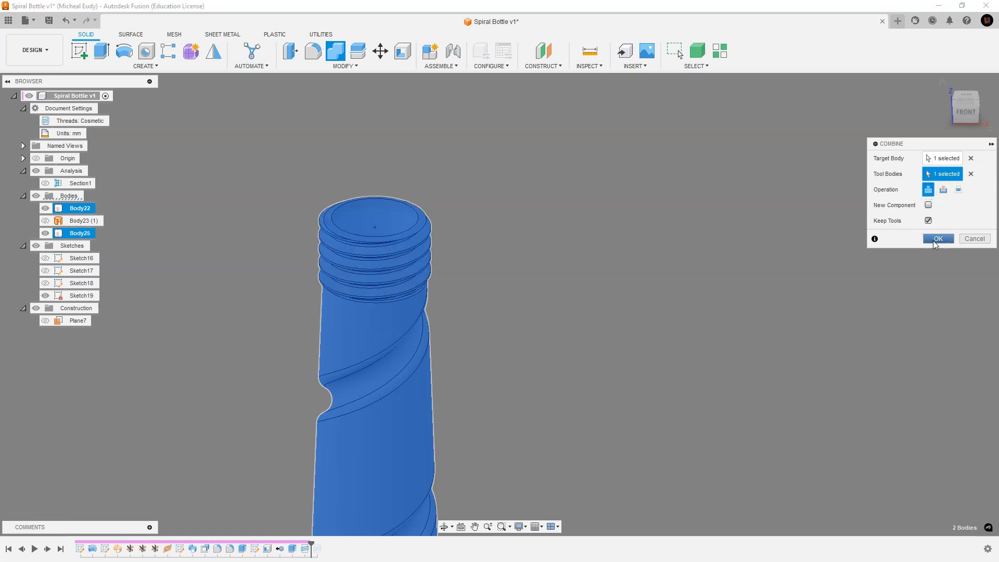
click(938, 238)
Hide all sketches and select the threaded neck body to check whether it is joined to the bottle.
mouse_move(445, 267)
shift+middle_down()
mouse_move(435, 330)
mouse_move(445, 276)
shift+middle_up()
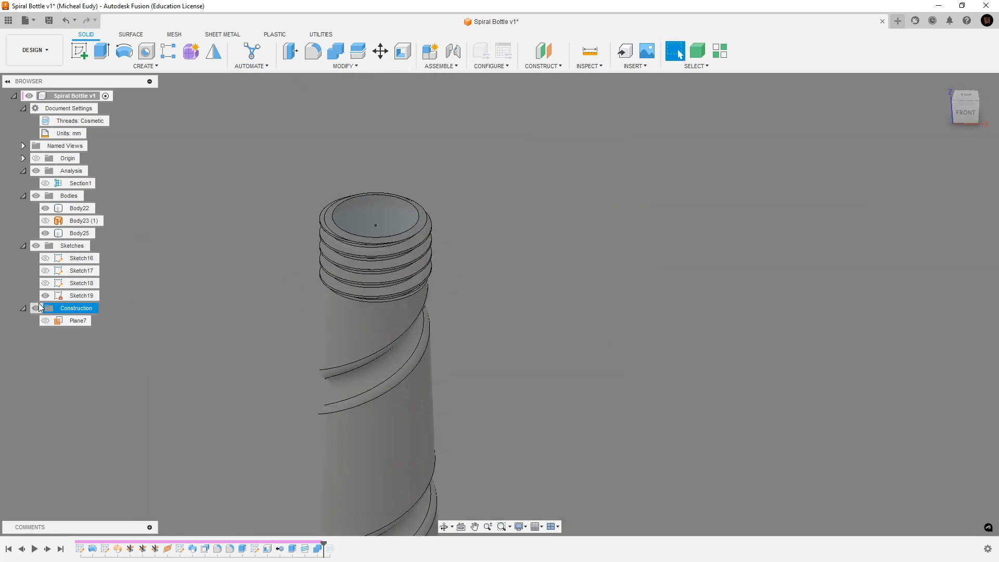
click(36, 245)
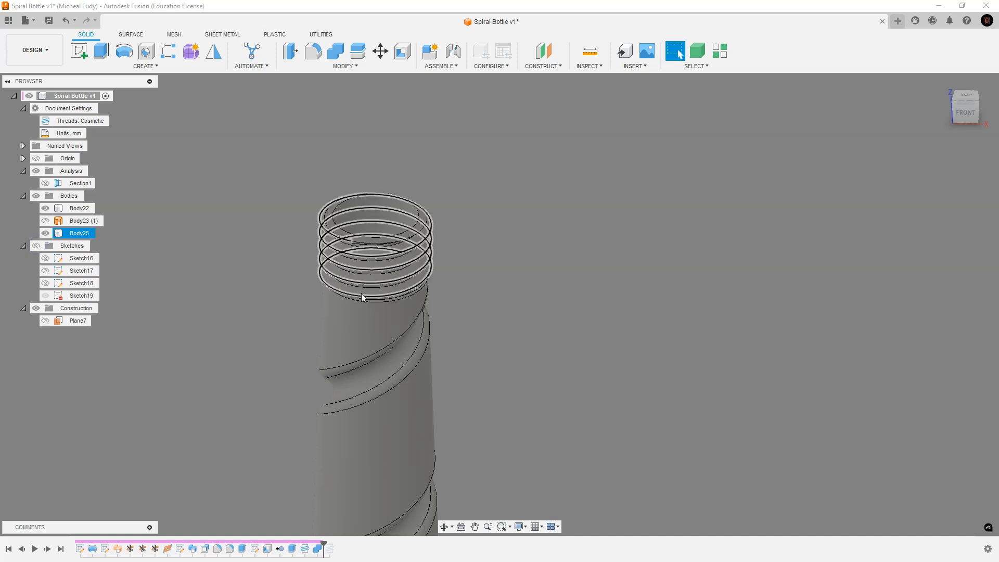
click(374, 298)
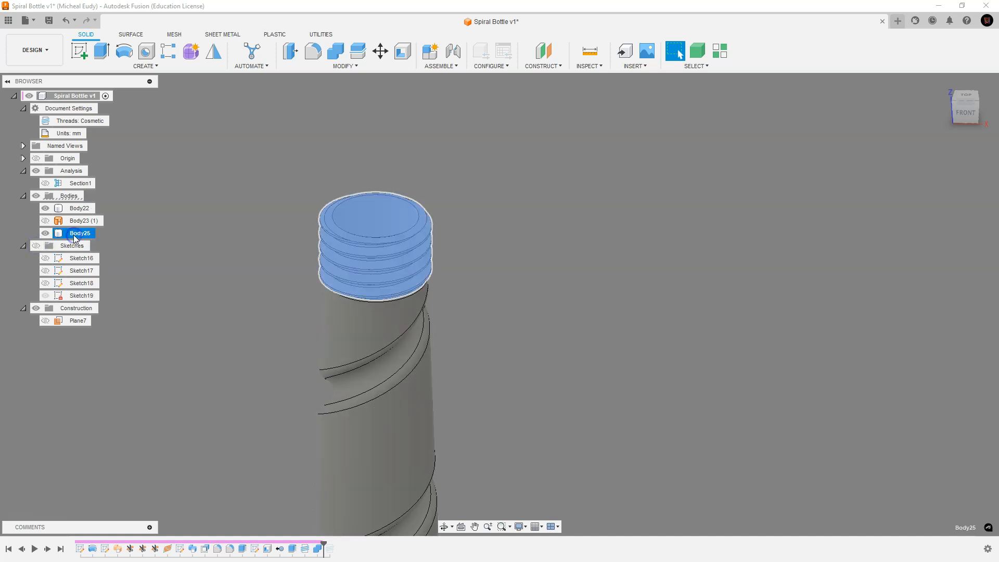
click(77, 233)
click(234, 266)
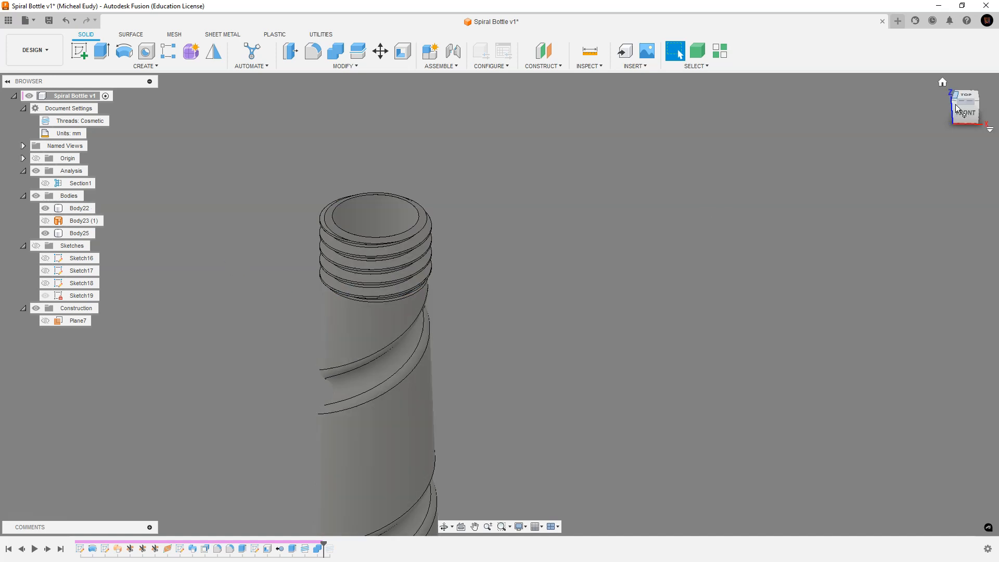
Examine the neck junction from the front and repeat the Join combine of Body22 with Body25, keeping the tools.
click(972, 111)
scroll(450, 172, up, 5)
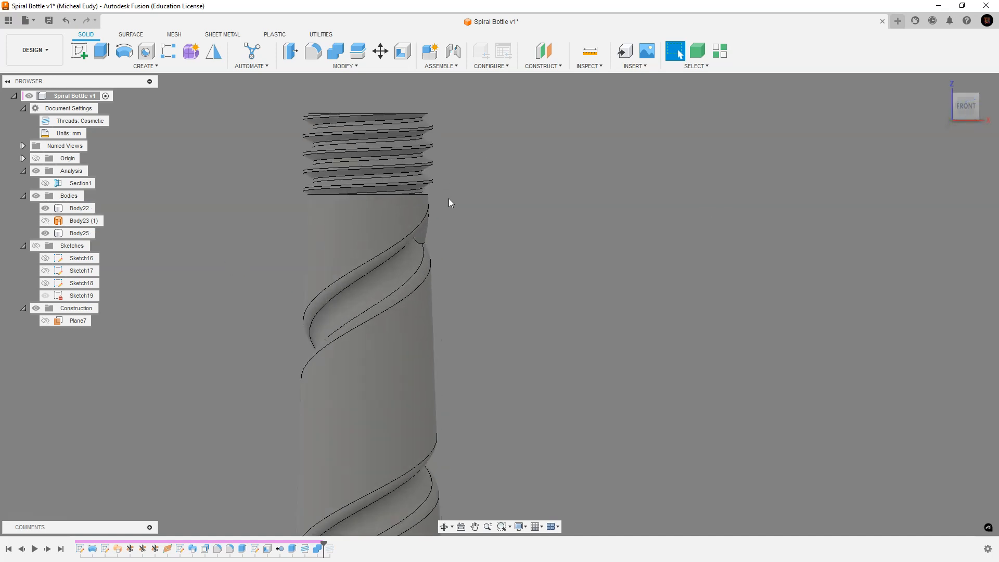
scroll(450, 186, up, 5)
click(335, 283)
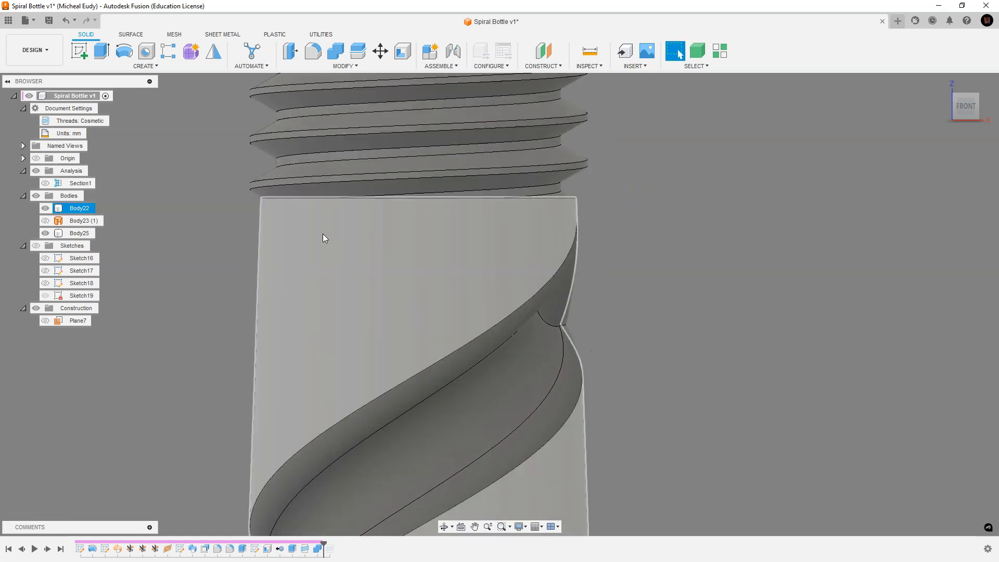
click(614, 135)
click(335, 50)
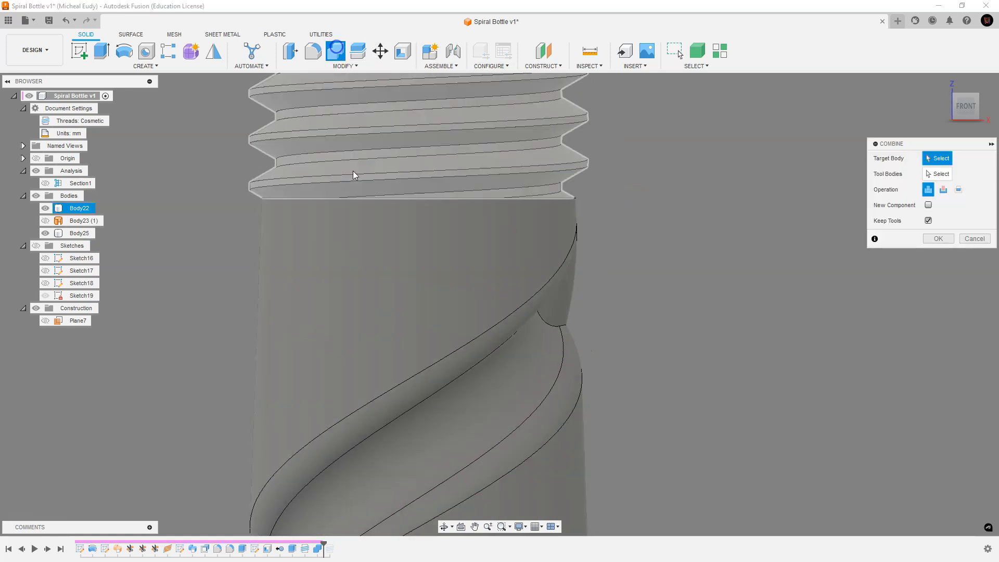
click(369, 232)
click(366, 156)
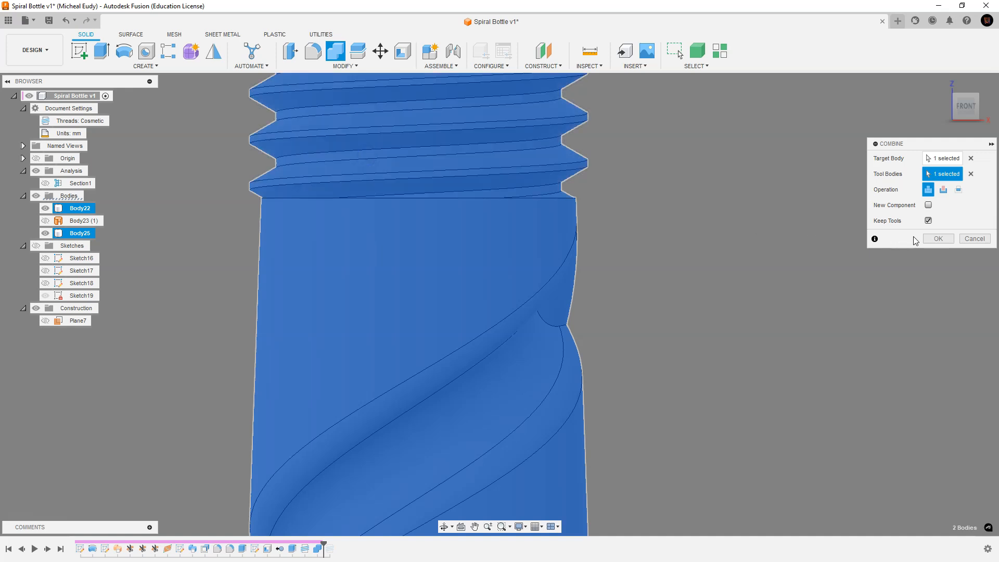
click(935, 239)
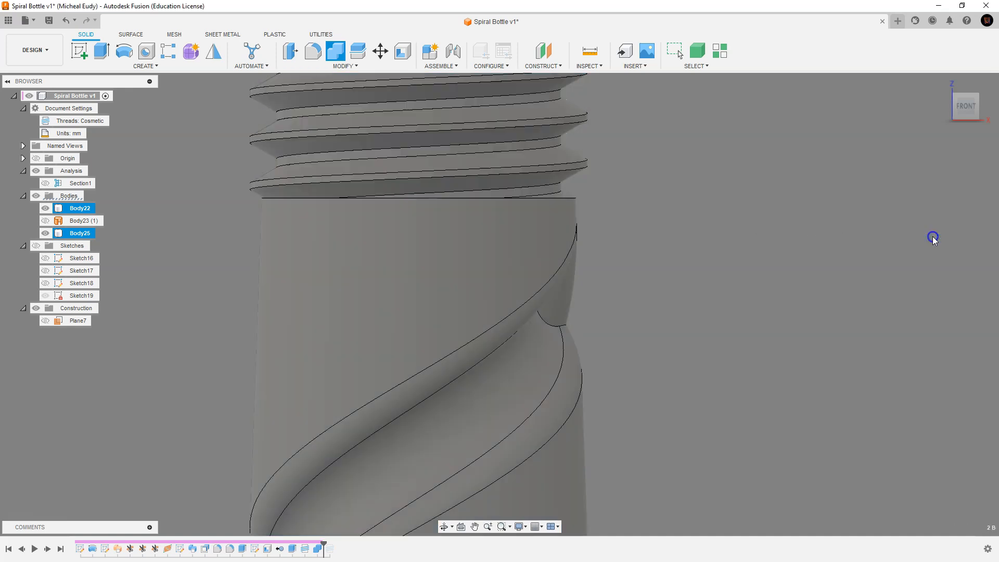
Check whether the threaded neck is joined to the bottle by toggling the visibility of Body22 and Body25.
click(697, 227)
click(413, 254)
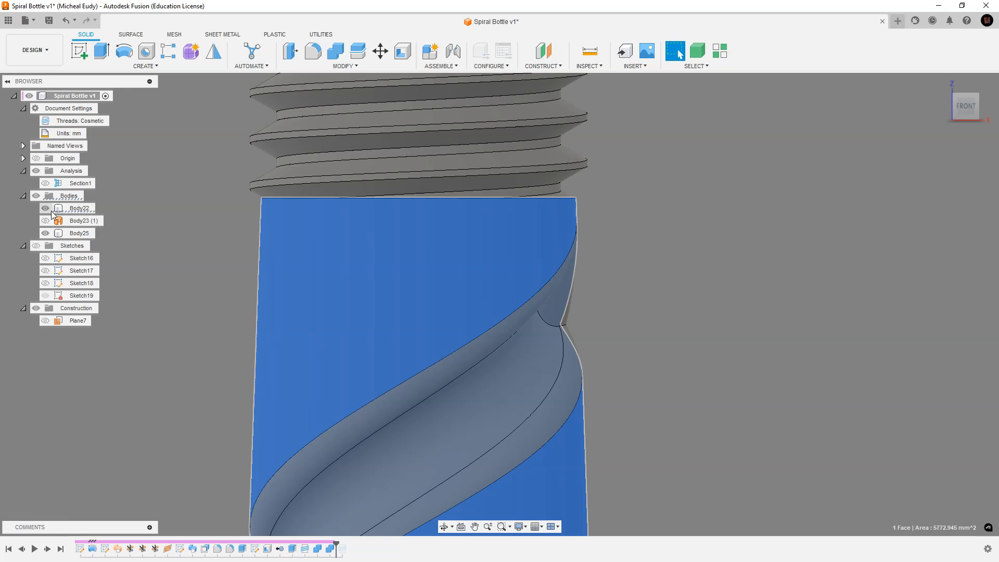
click(49, 210)
click(47, 209)
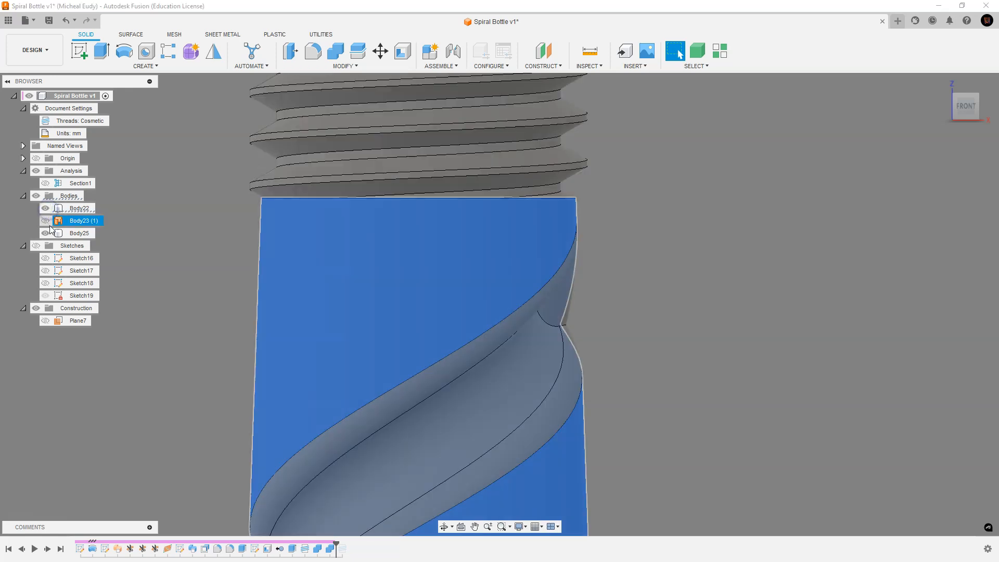
click(46, 210)
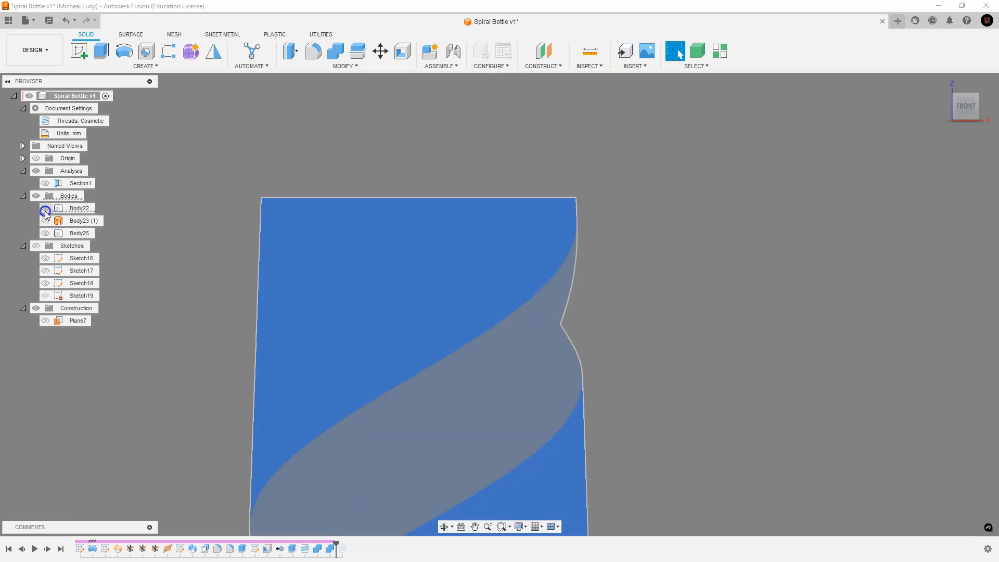
click(46, 211)
click(48, 235)
middle_drag(779, 140, 761, 327)
click(614, 352)
scroll(614, 352, down, 1)
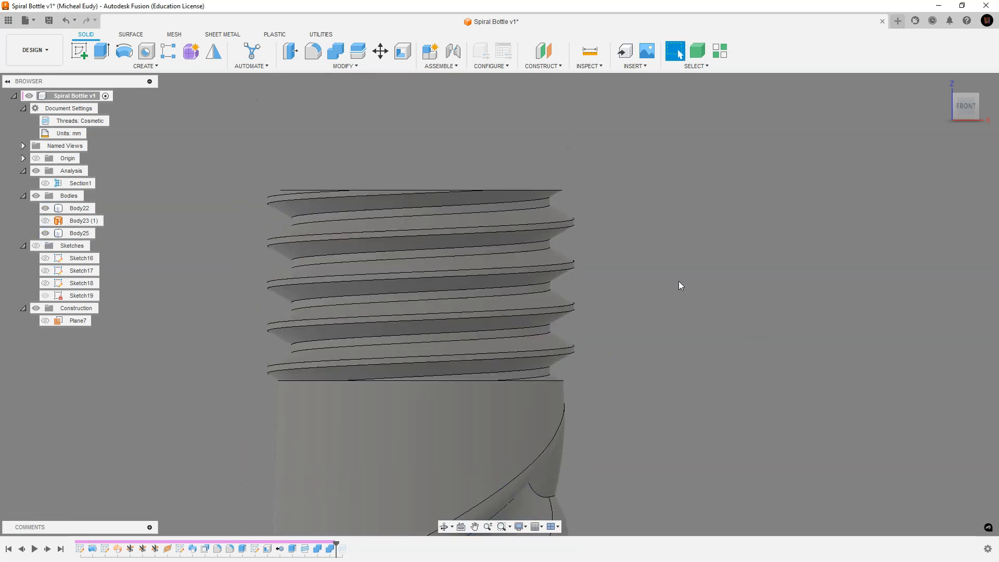
right_click(651, 232)
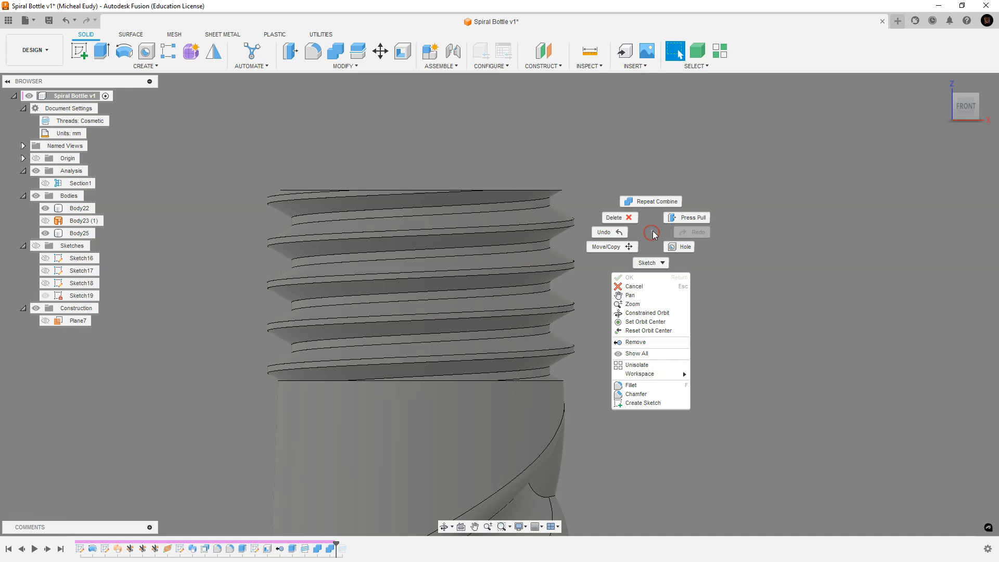
click(631, 246)
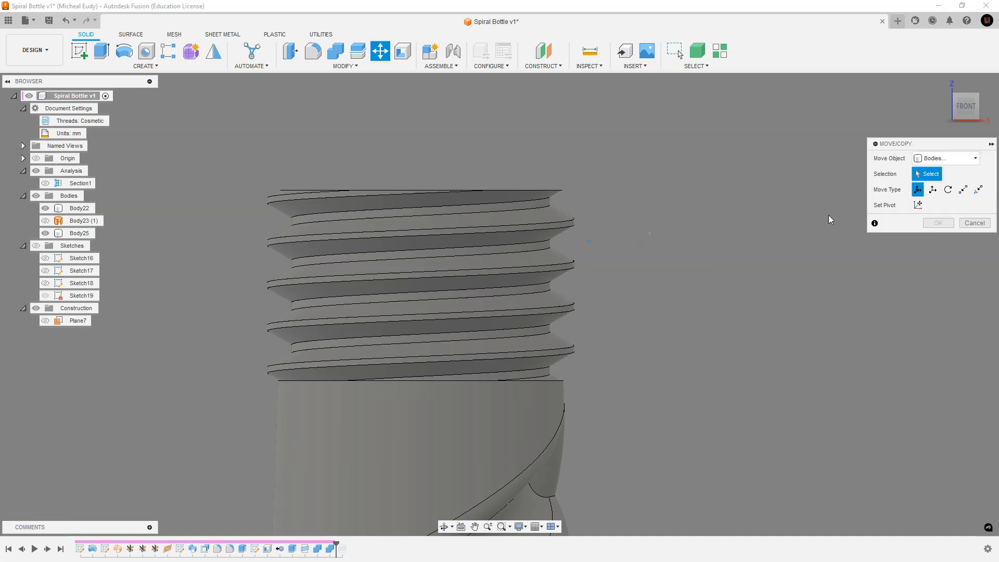
drag(906, 147, 643, 135)
click(479, 239)
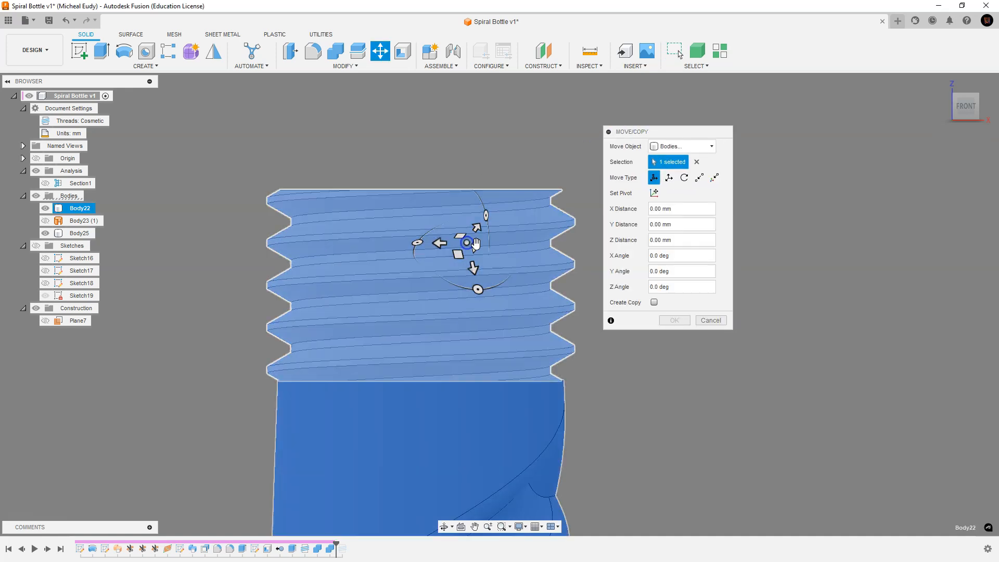
click(669, 177)
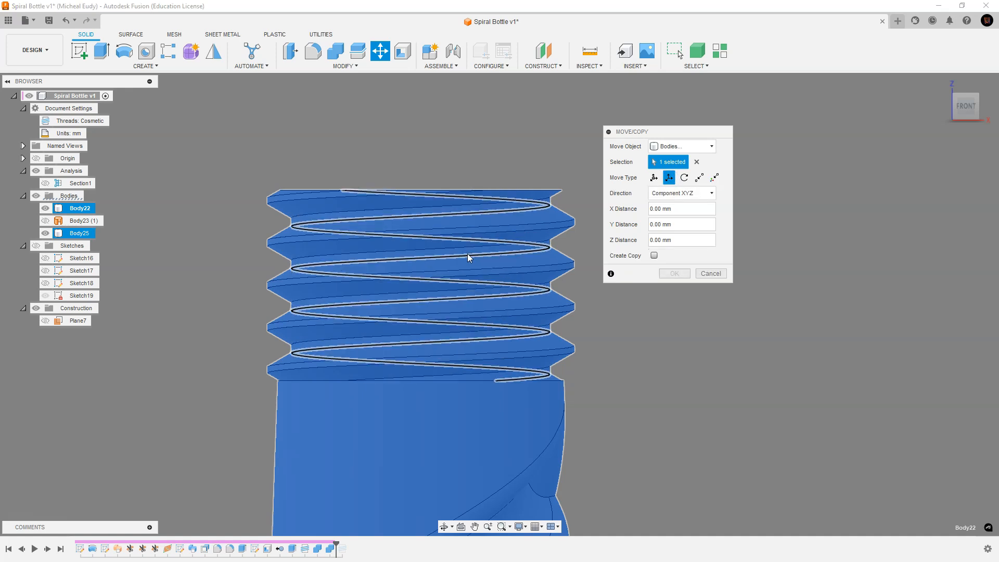
scroll(628, 385, up, 3)
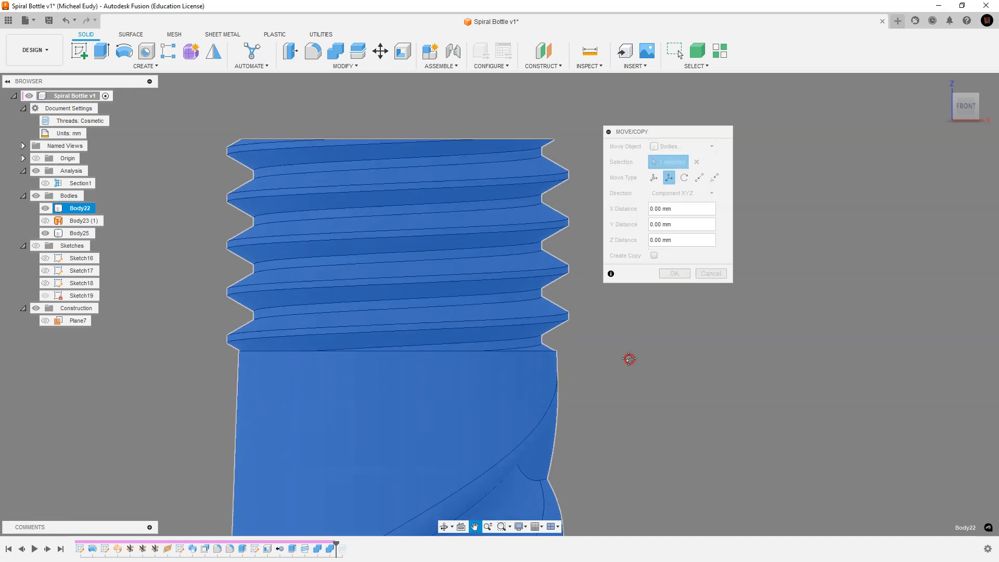
middle_drag(629, 359, 633, 266)
scroll(626, 307, down, 4)
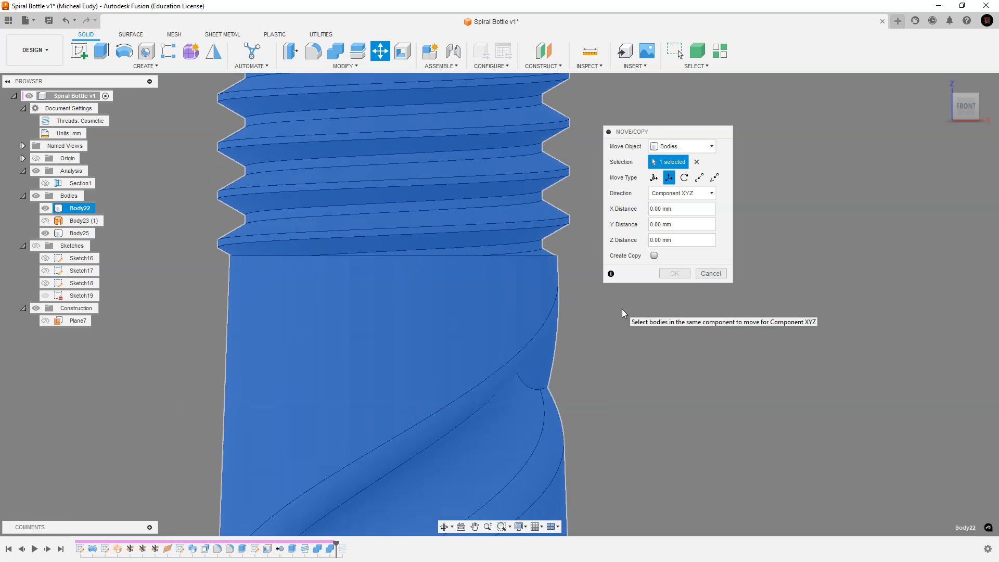
scroll(625, 313, down, 2)
middle_drag(649, 356, 584, 300)
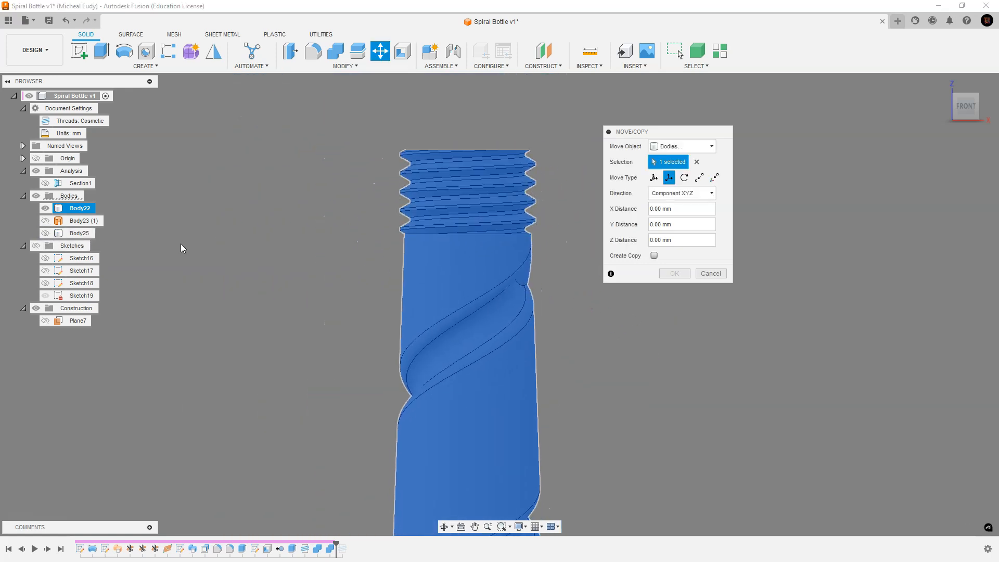
click(710, 273)
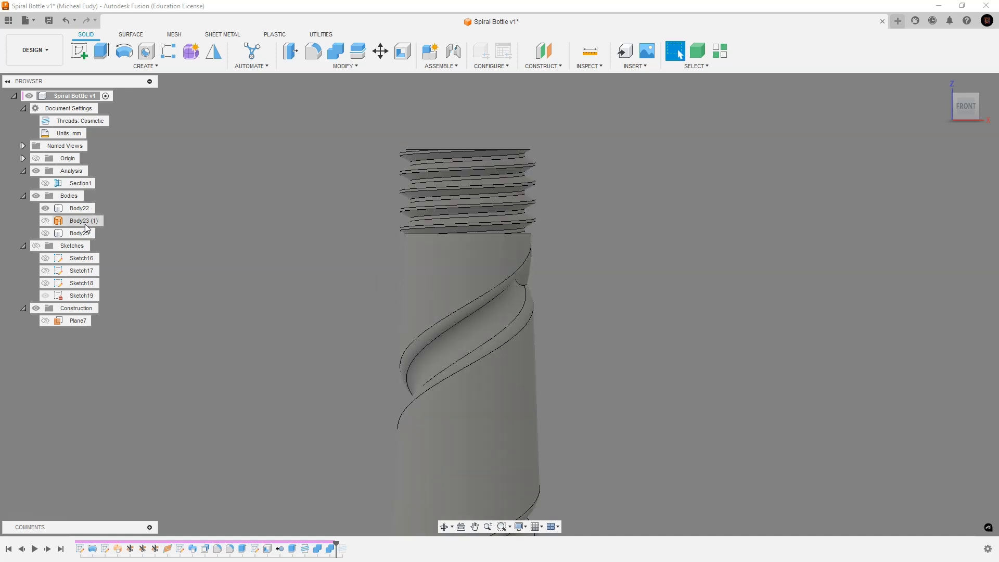
Compare Body22 and Body25 by showing and hiding them, leave only Body22 shown, and inspect the whole bottle.
click(45, 207)
click(46, 233)
click(45, 233)
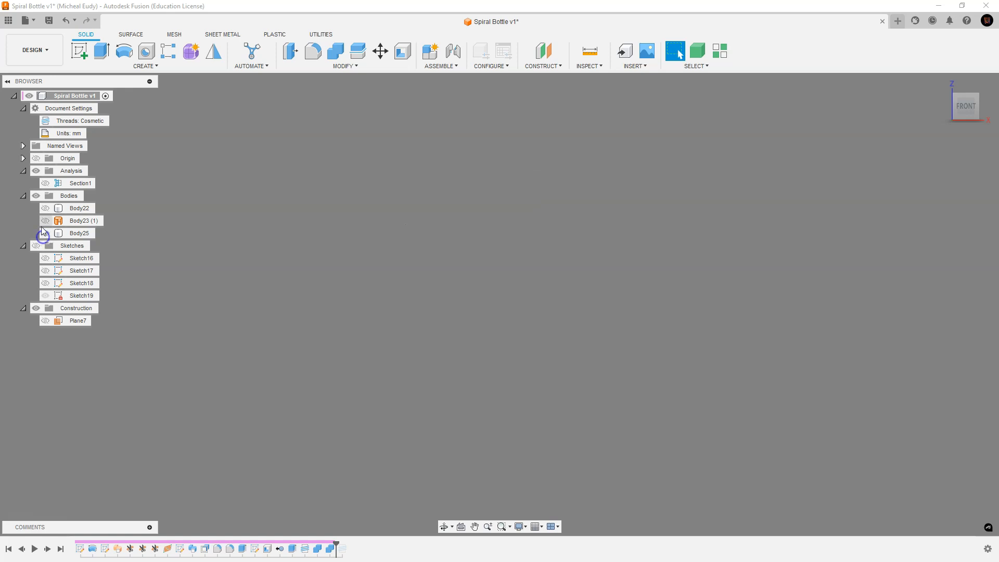
click(43, 208)
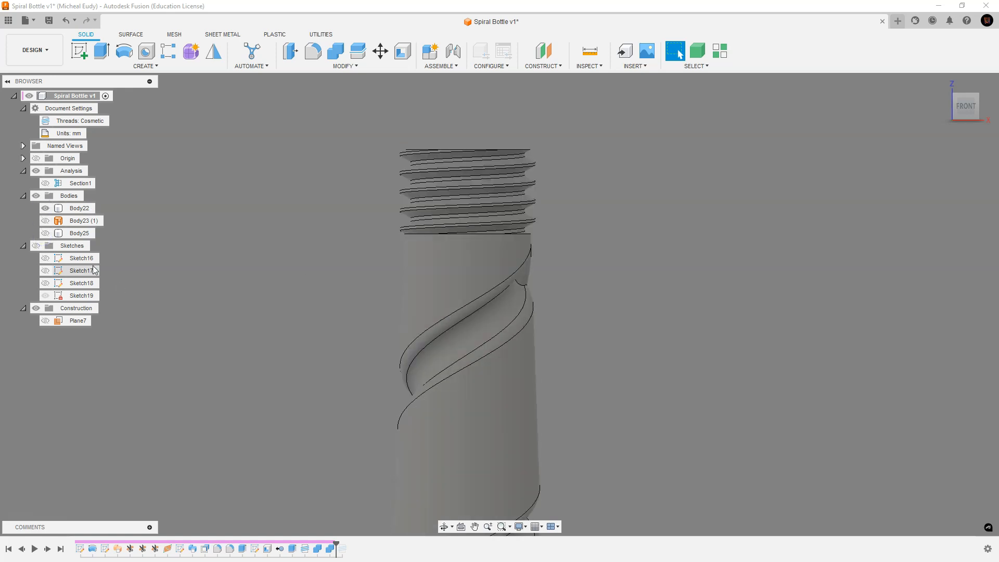
click(411, 271)
shift+middle_drag(412, 271, 561, 277)
scroll(576, 303, down, 5)
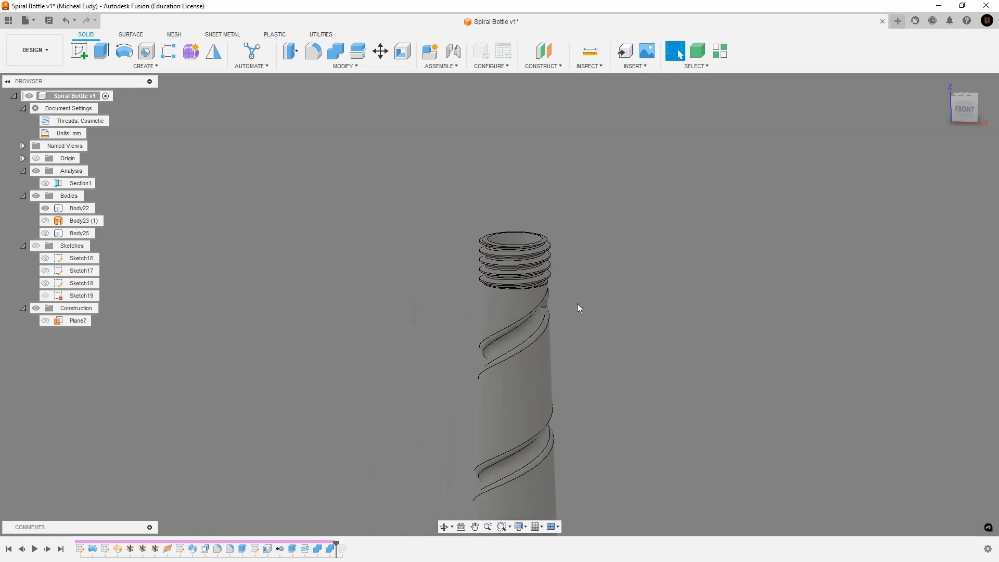
middle_drag(625, 344, 537, 288)
scroll(544, 283, down, 5)
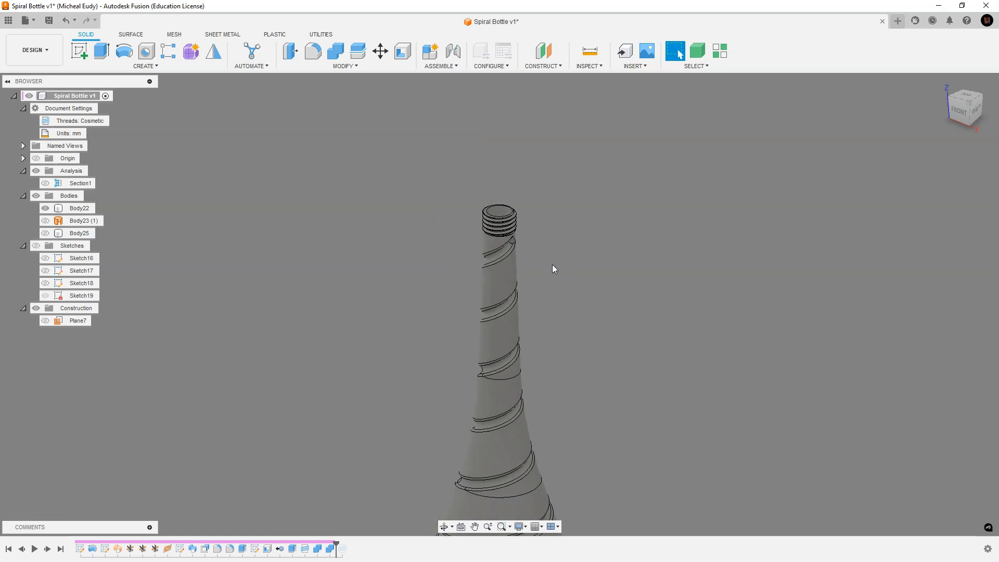
middle_drag(553, 337, 493, 241)
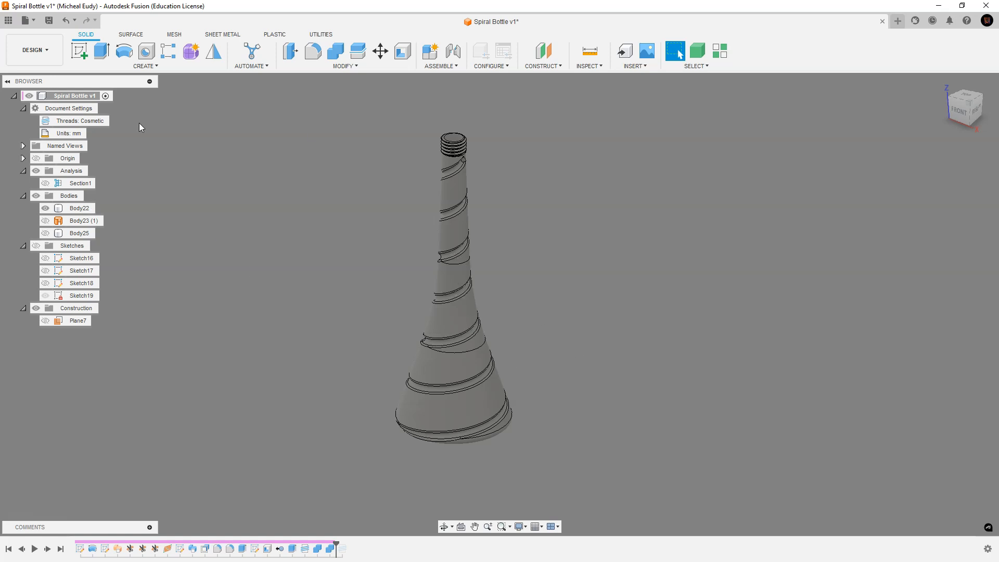
Switch to the Render workspace and frame the whole bottle inside the render area.
click(34, 50)
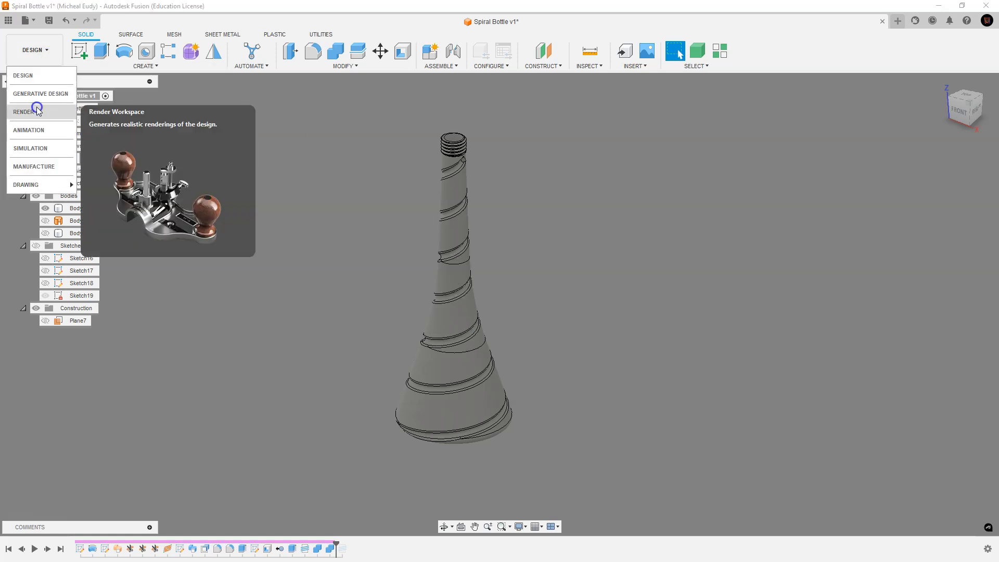
click(34, 107)
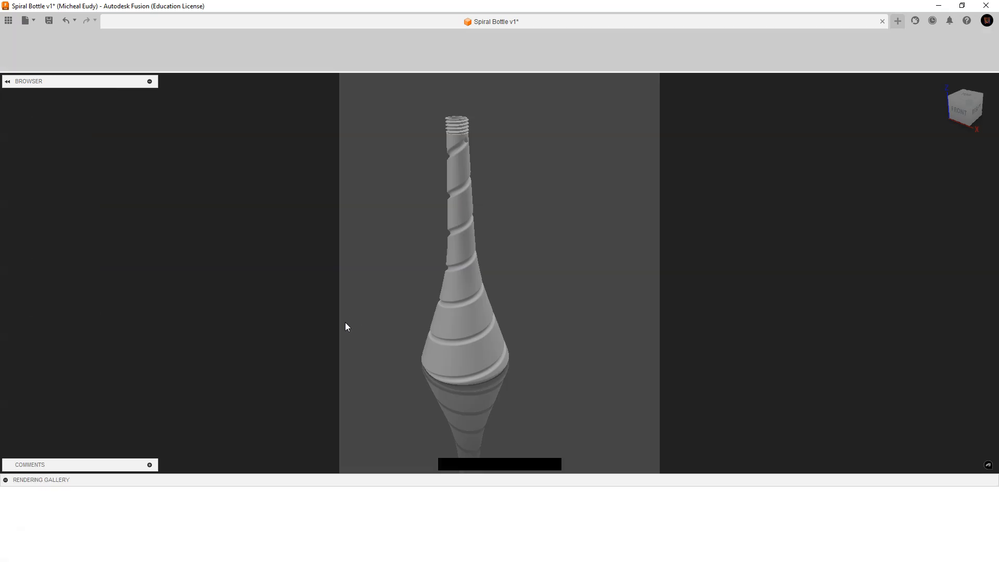
middle_drag(504, 271, 504, 271)
scroll(515, 275, up, 3)
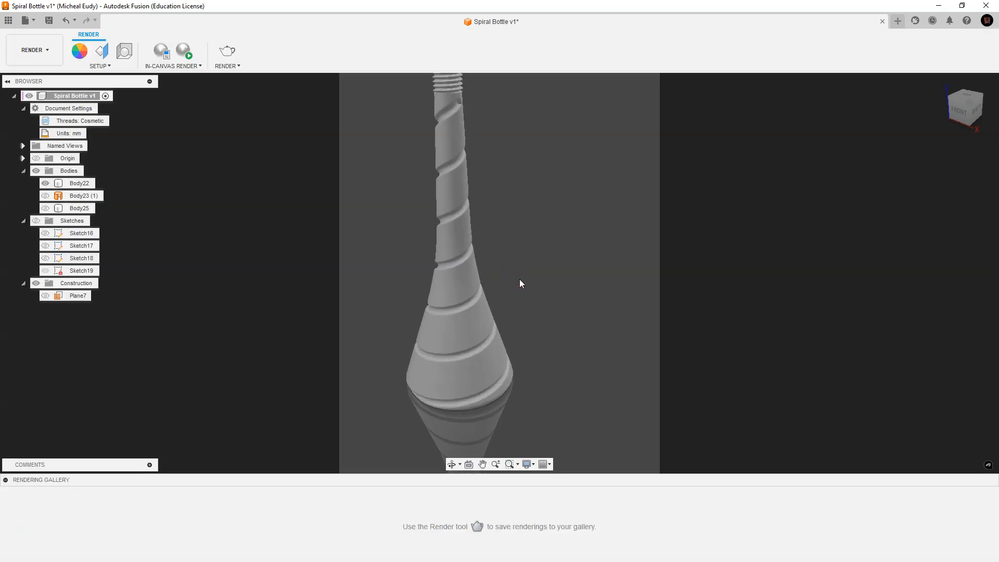
scroll(526, 297, down, 1)
middle_drag(533, 310, 568, 296)
scroll(560, 298, up, 1)
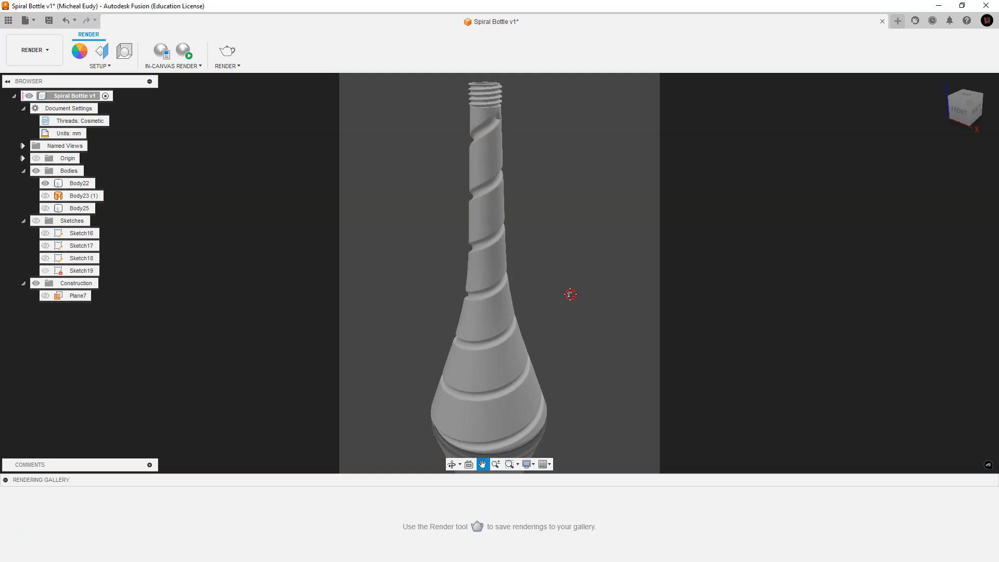
Try the 4:3 Presentation aspect ratio in the scene settings, return it to 4:5 Portrait, and collapse the rendering gallery.
click(126, 57)
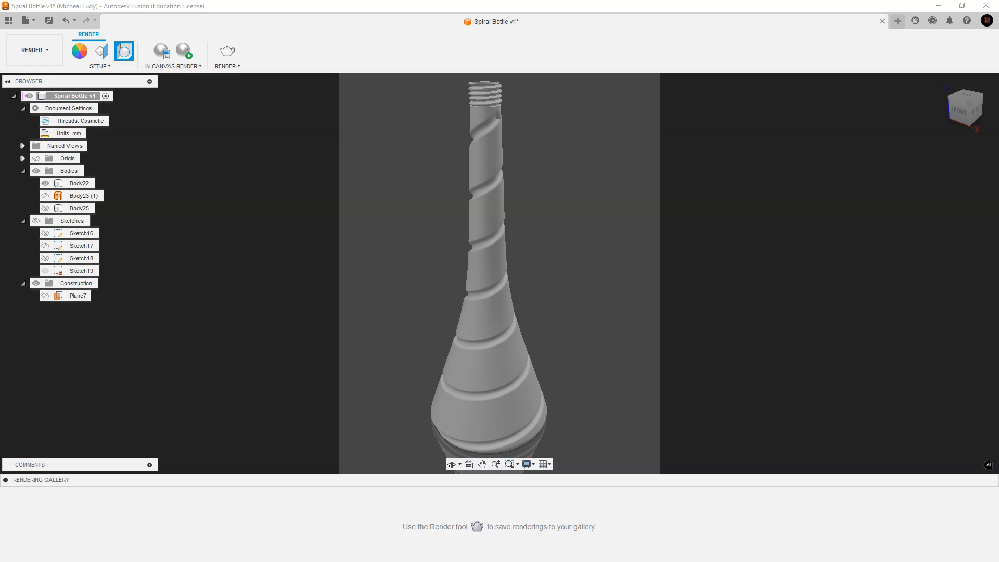
click(713, 395)
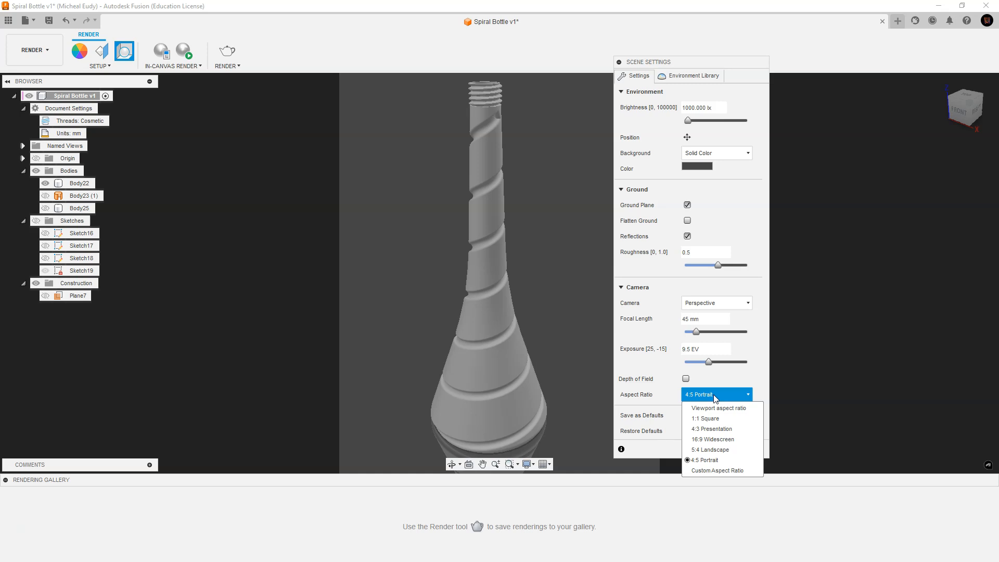
click(721, 428)
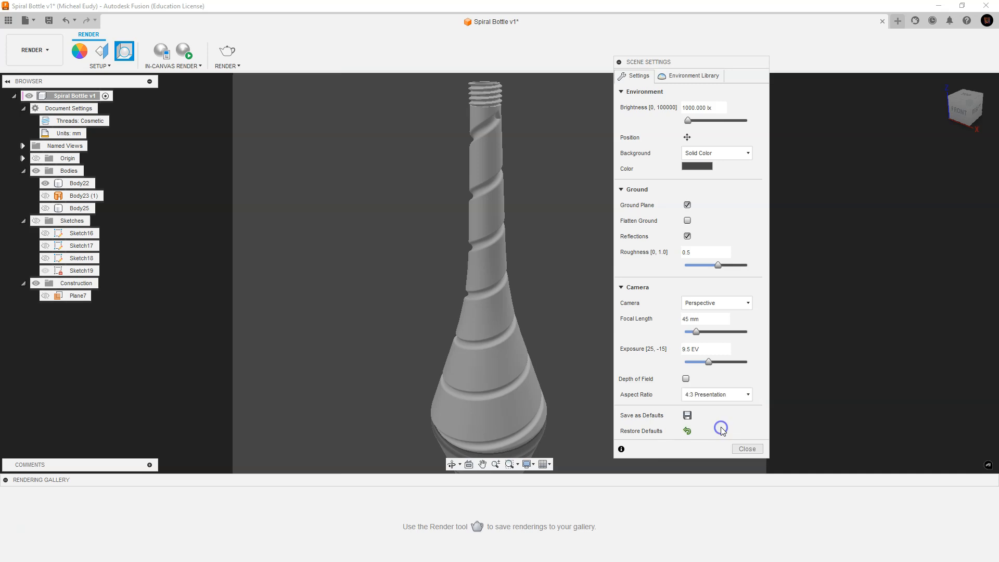
click(713, 396)
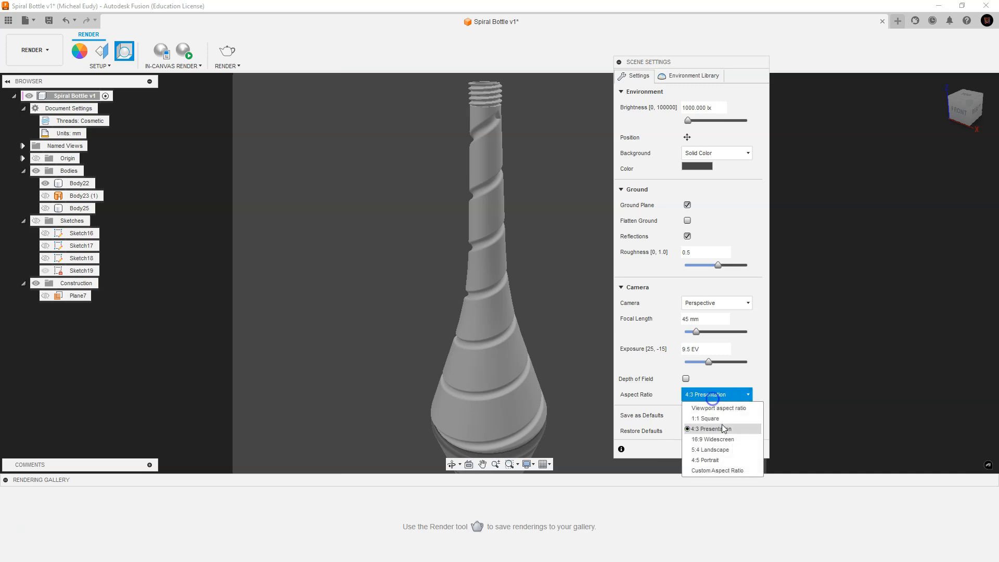
click(722, 459)
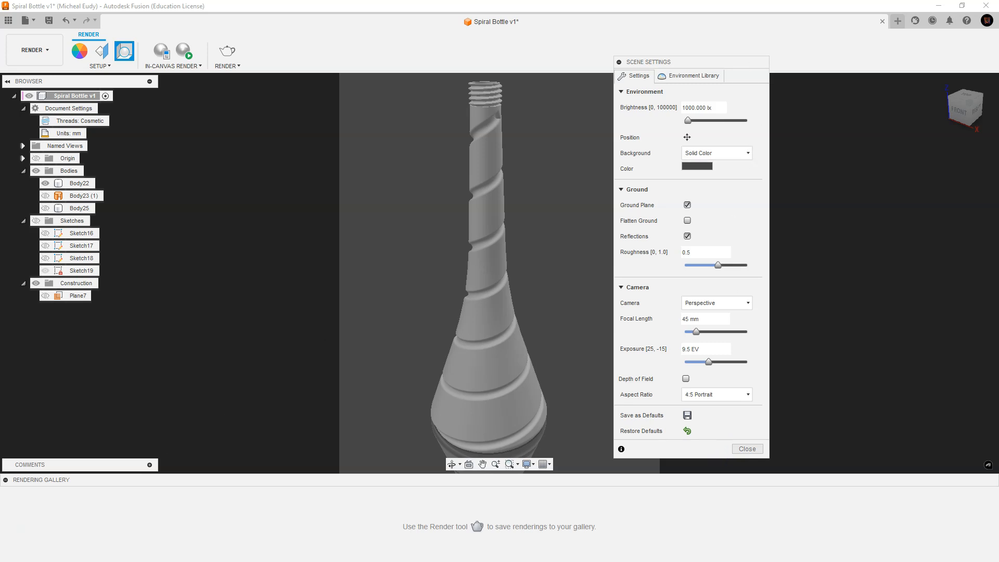
click(5, 479)
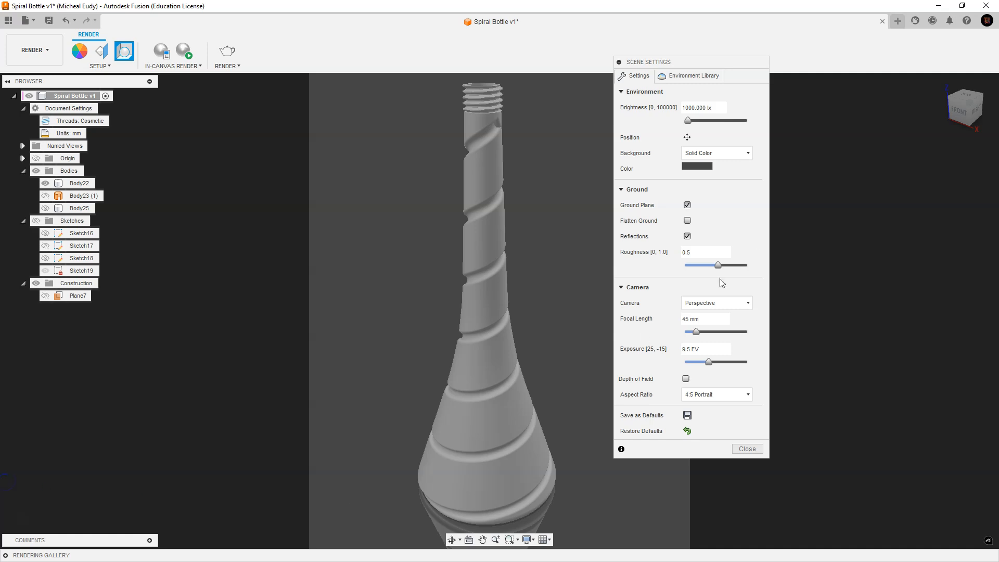
click(747, 449)
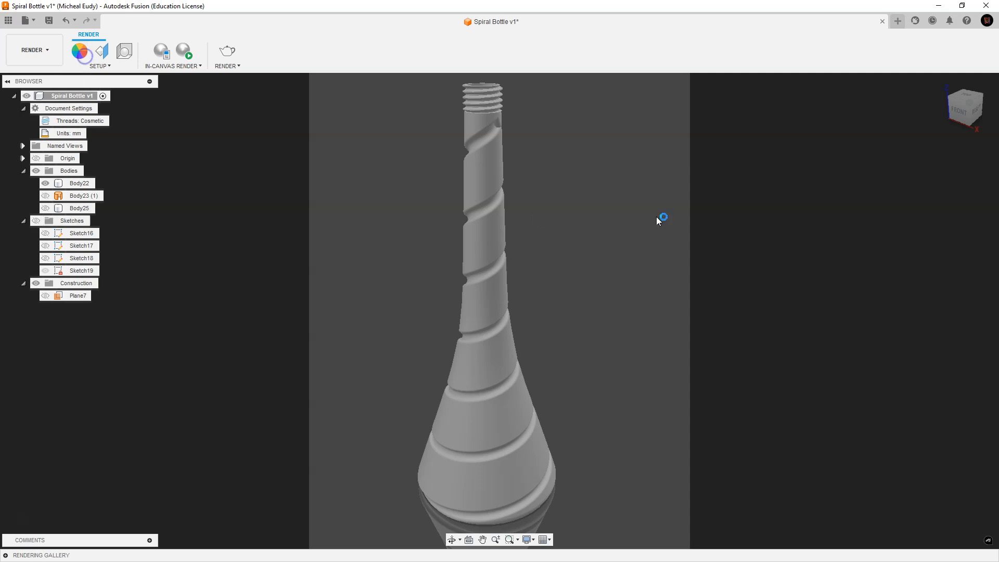
Apply the design's existing transparent appearance to the bottle body and start an in-canvas render.
key(a)
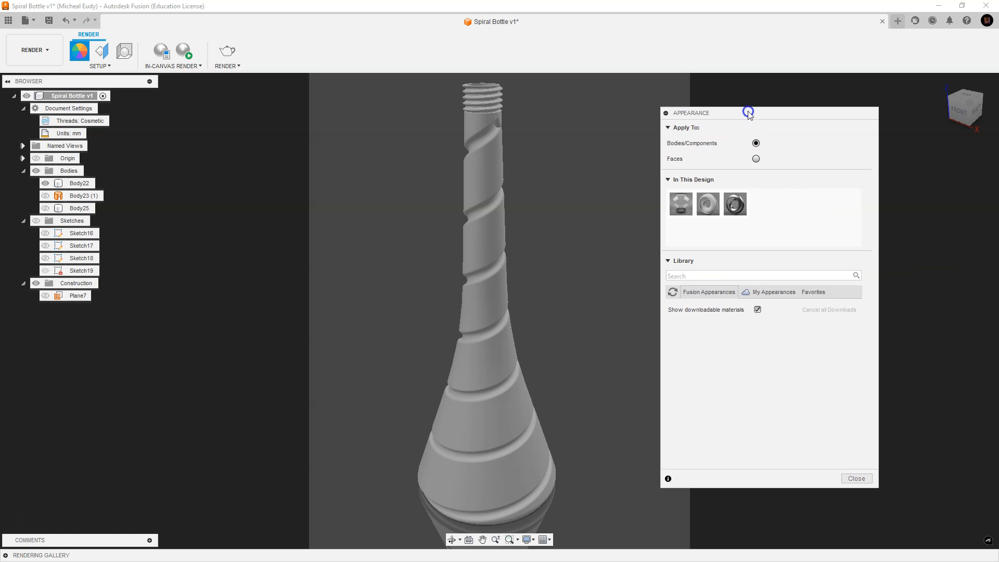
drag(658, 218, 492, 250)
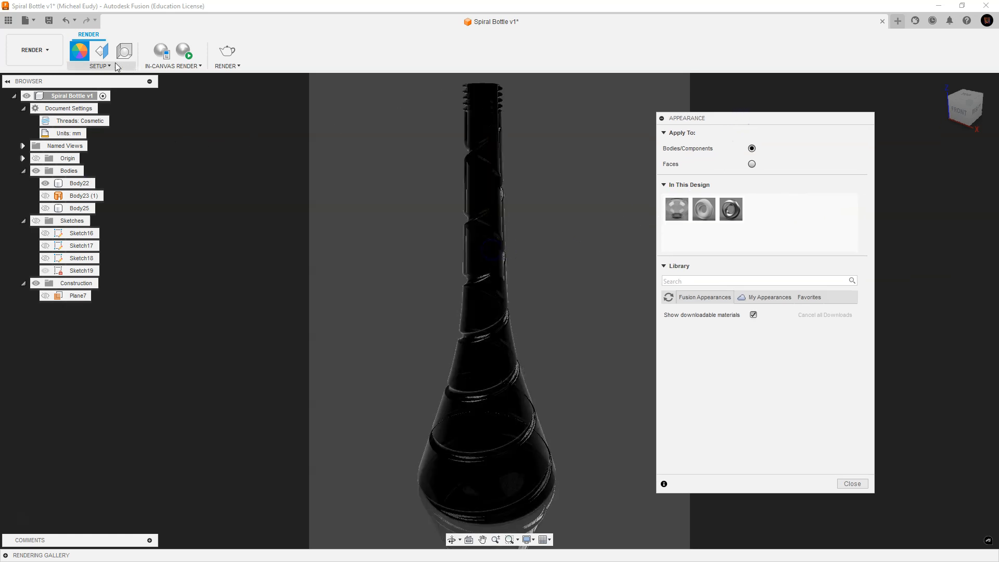
click(185, 50)
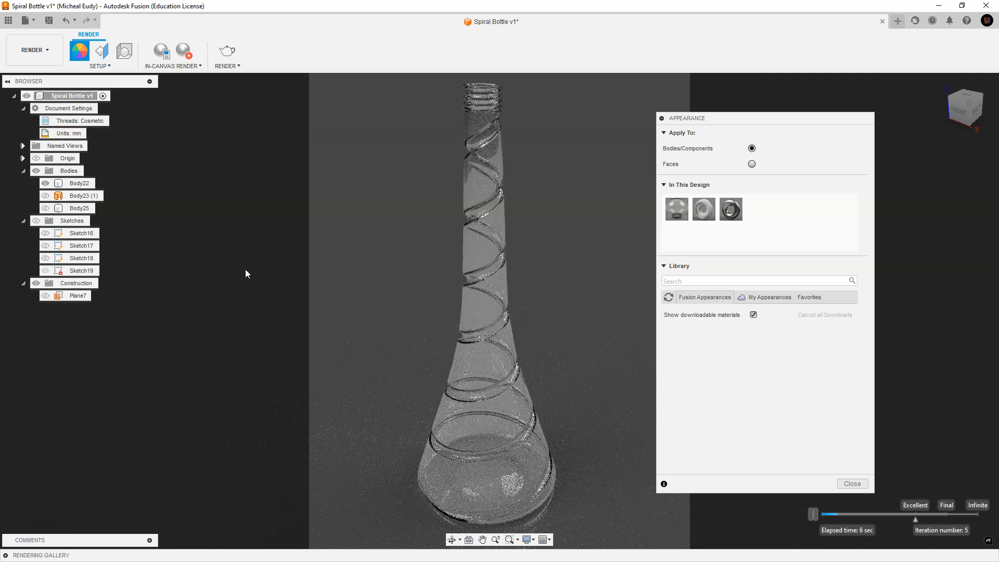
click(852, 484)
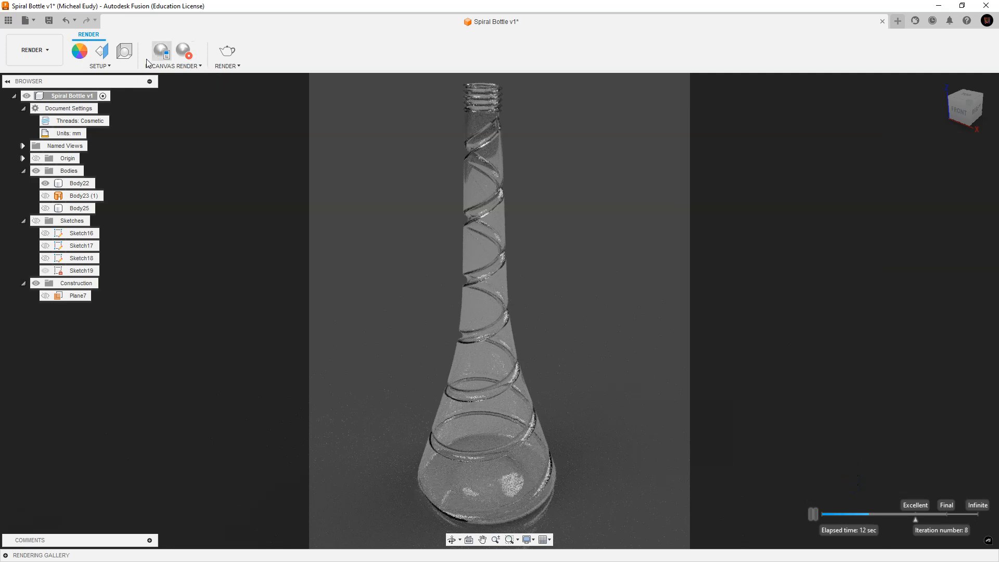
Return to the Design workspace and bring the whole bottle into view.
click(40, 57)
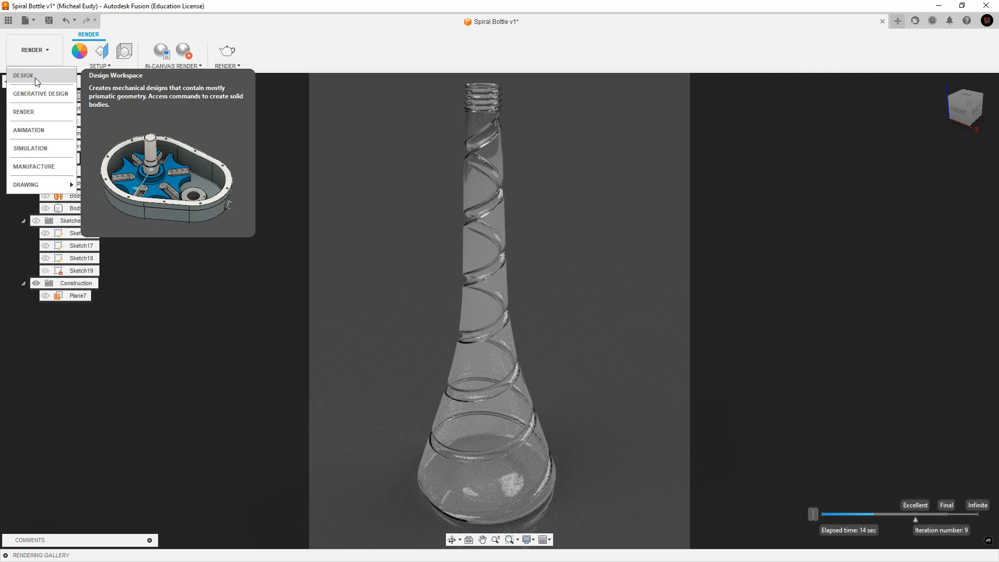
click(36, 76)
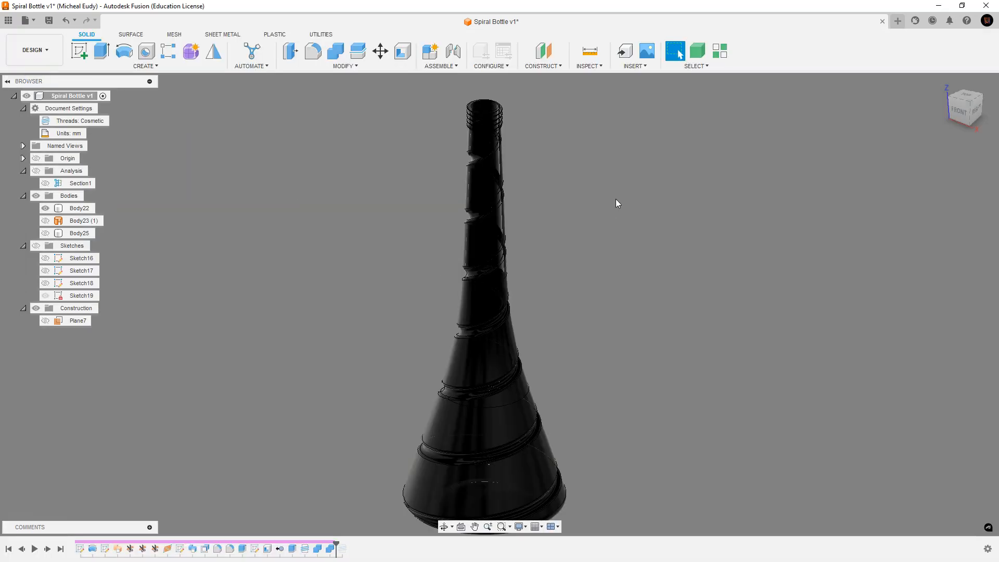
scroll(611, 201, up, 2)
scroll(614, 198, down, 3)
middle_drag(614, 199, 527, 216)
Display the model in component colors and show the layout grid.
click(634, 66)
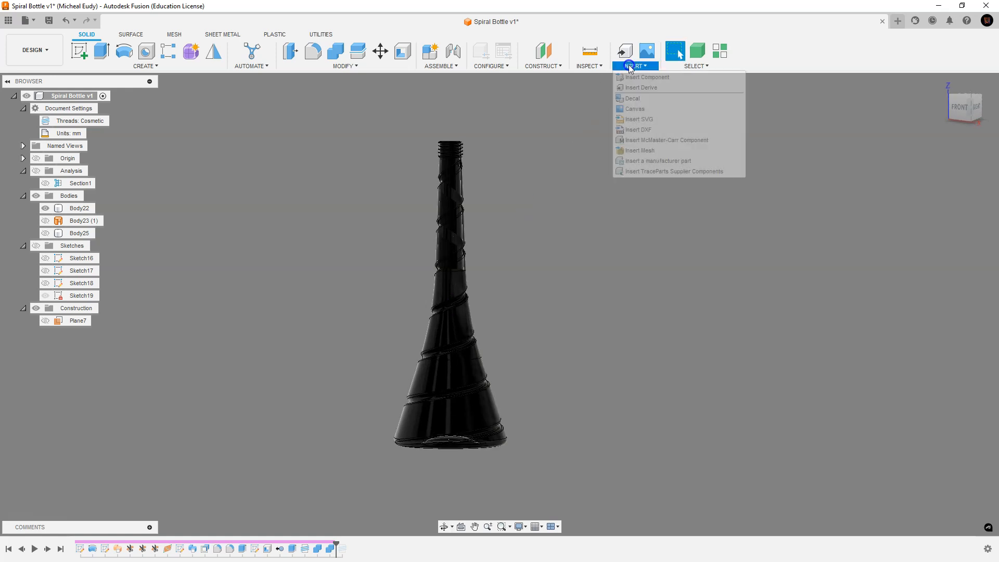
click(591, 67)
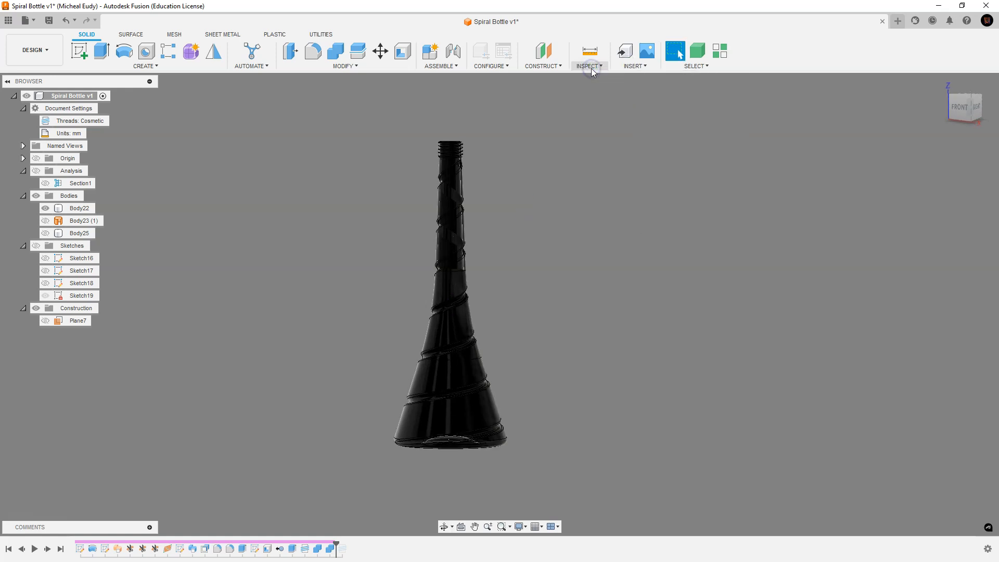
click(601, 192)
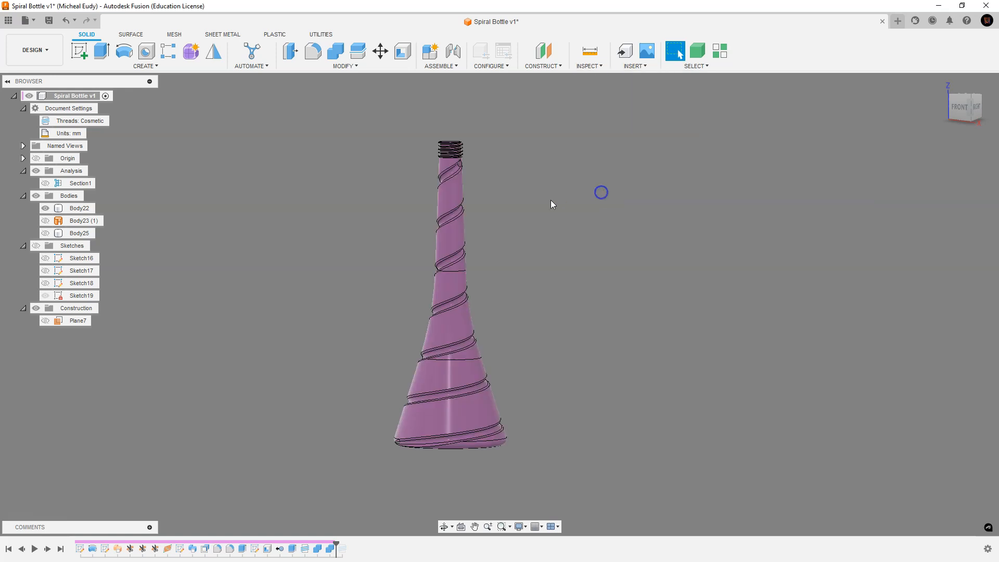
click(593, 284)
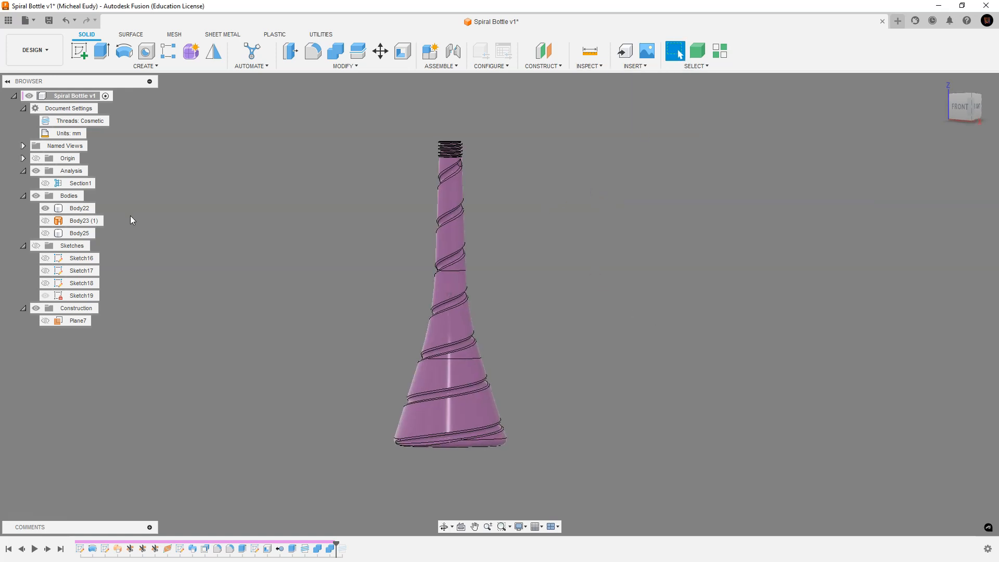
shift+middle_drag(507, 263, 530, 286)
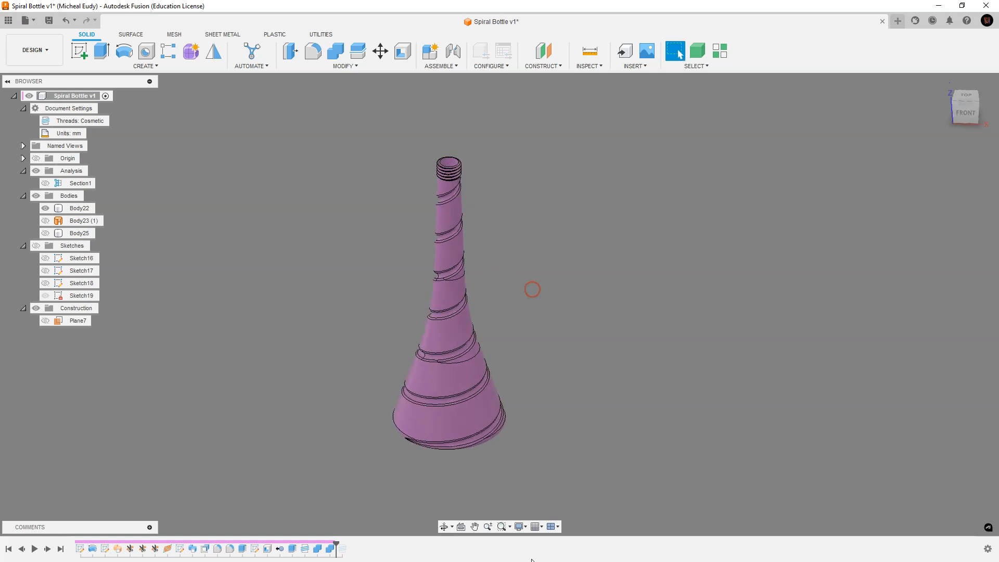
click(541, 527)
click(535, 469)
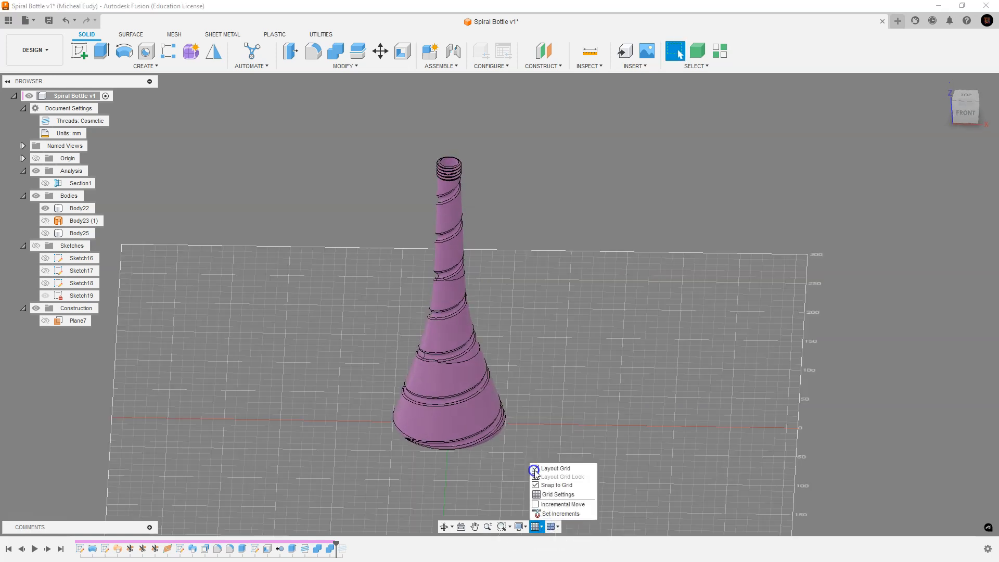
Create a construction plane offset 253.399 mm upward from the XY plane, just below the bottle's threaded neck.
click(545, 52)
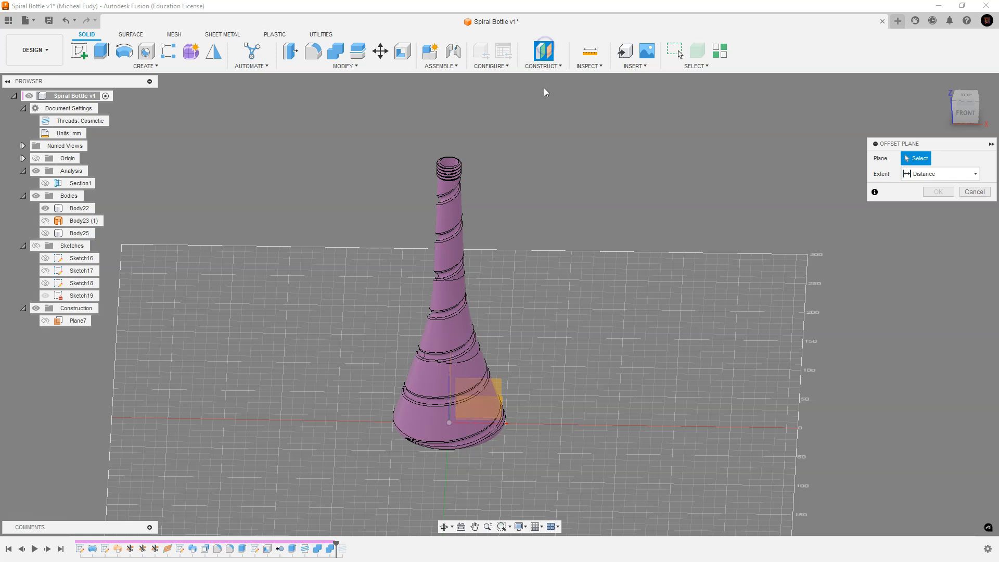
shift+middle_drag(551, 396, 513, 379)
click(508, 397)
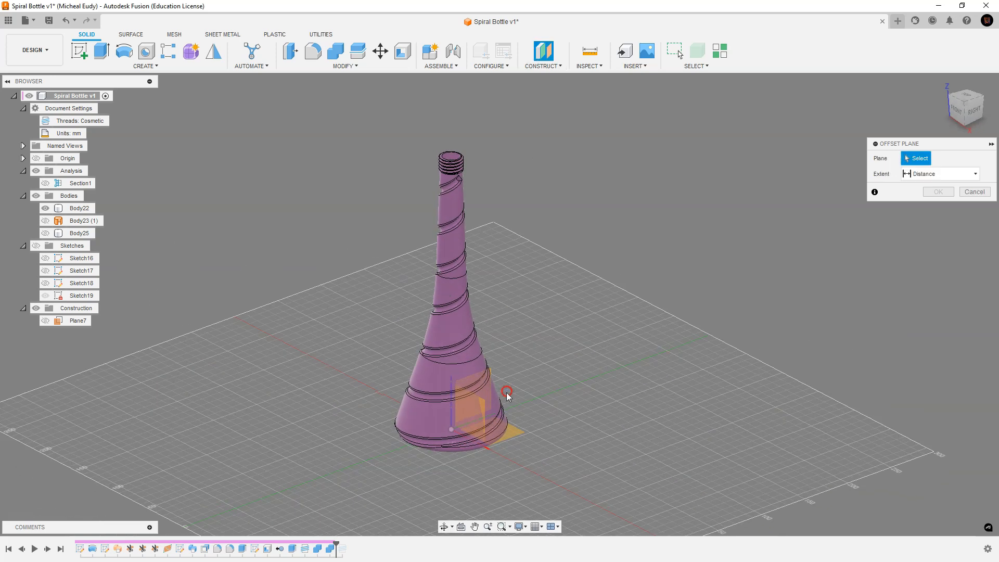
drag(477, 421, 477, 165)
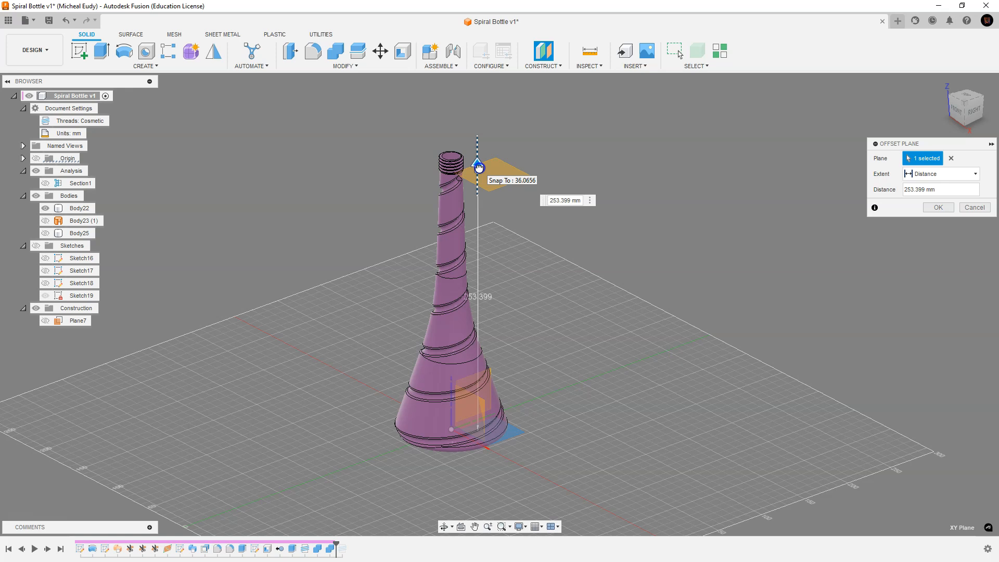
click(975, 117)
middle_drag(497, 176, 490, 183)
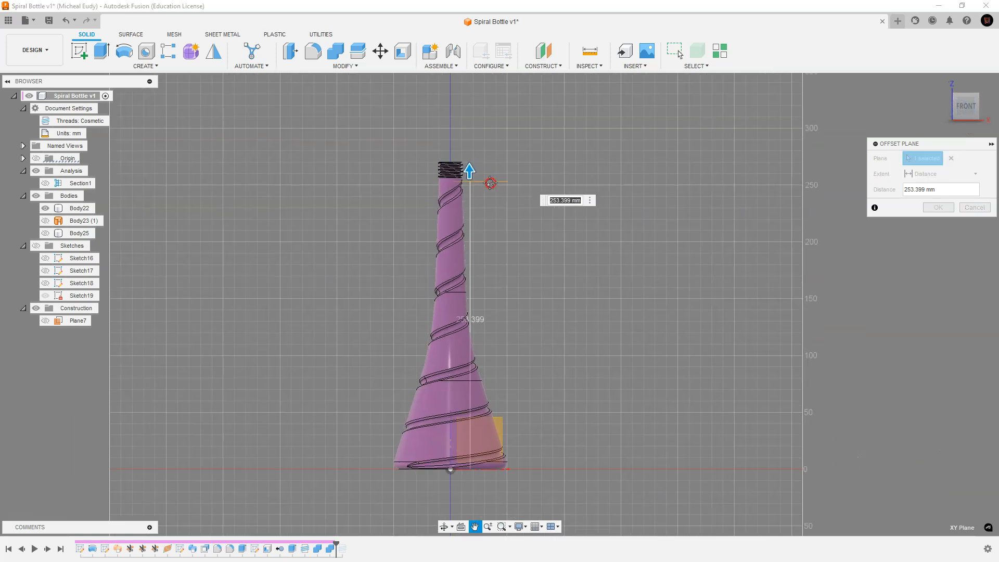
scroll(491, 182, up, 5)
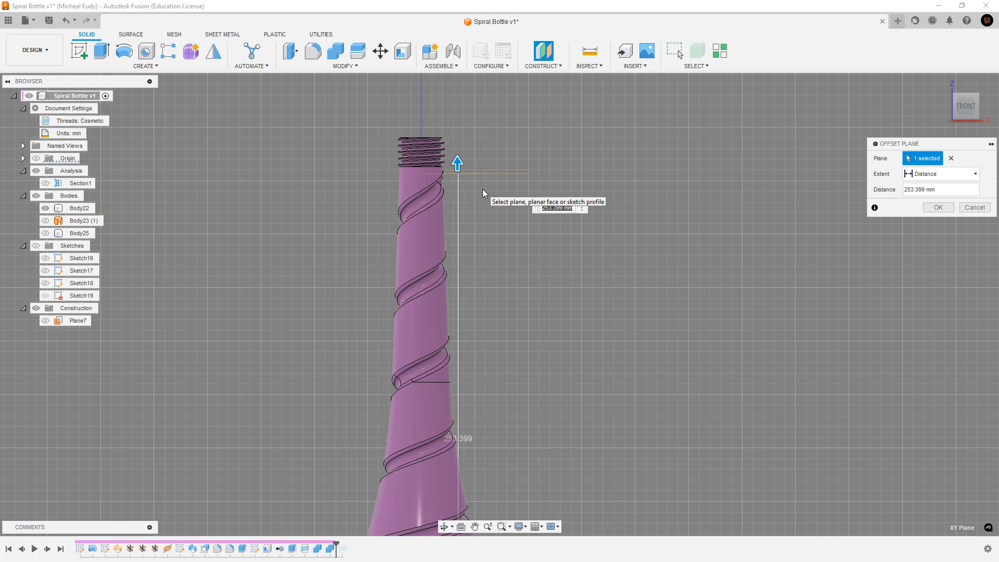
click(938, 207)
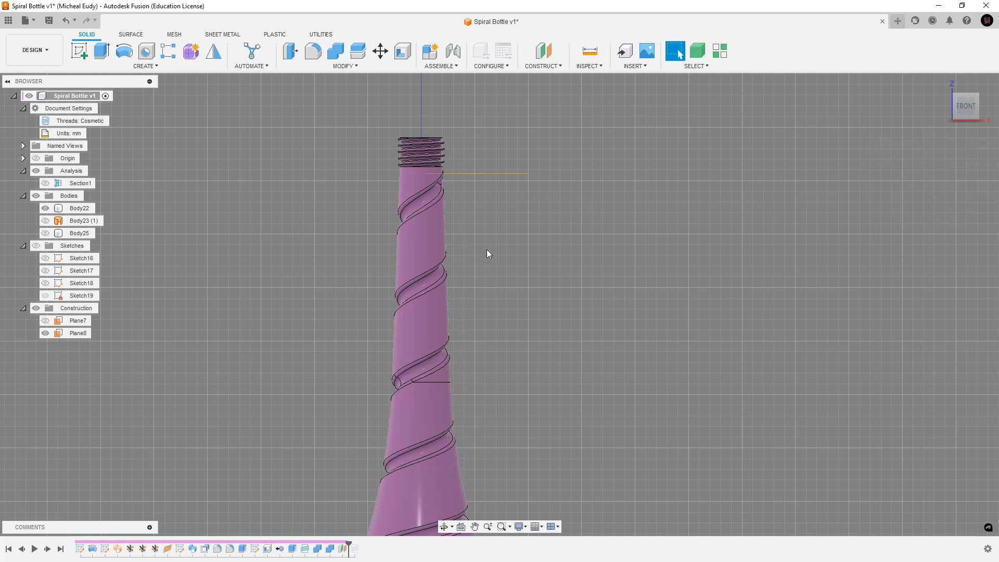
Enlarge the displayed outline of the new offset plane so it extends well around the bottle neck.
shift+middle_drag(486, 250, 443, 269)
middle_drag(513, 268, 526, 240)
click(500, 162)
drag(489, 131, 463, 98)
click(615, 219)
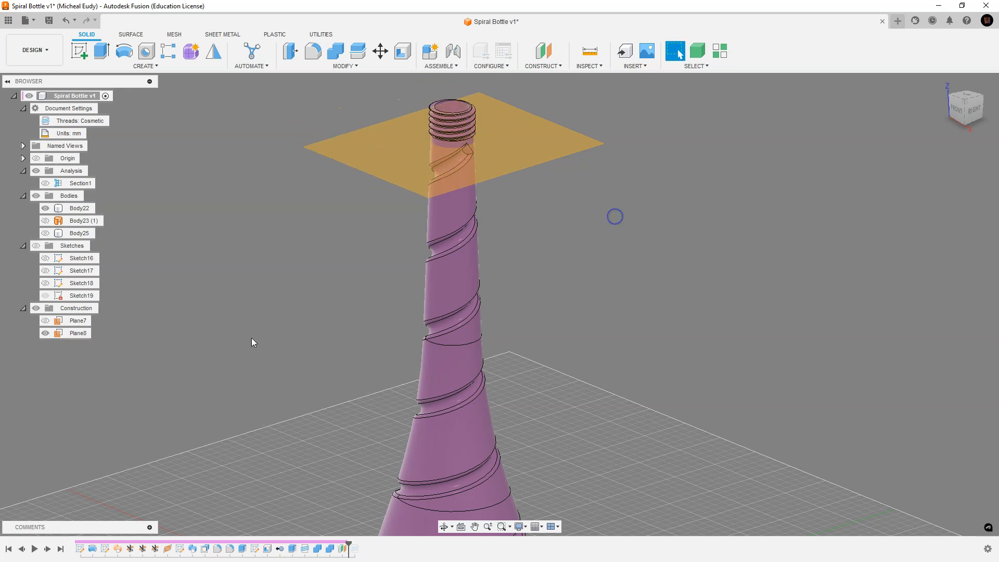
Boundary-fill with the offset plane and Body22 as tools, picking the upper of the two mid-body cells, as a new body.
scroll(258, 315, down, 3)
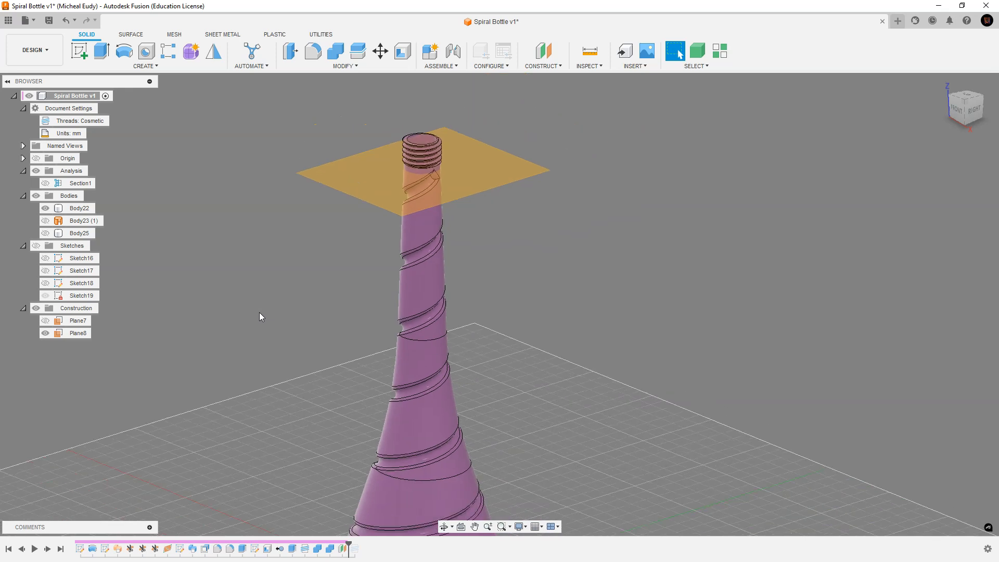
middle_drag(237, 327, 299, 237)
click(140, 66)
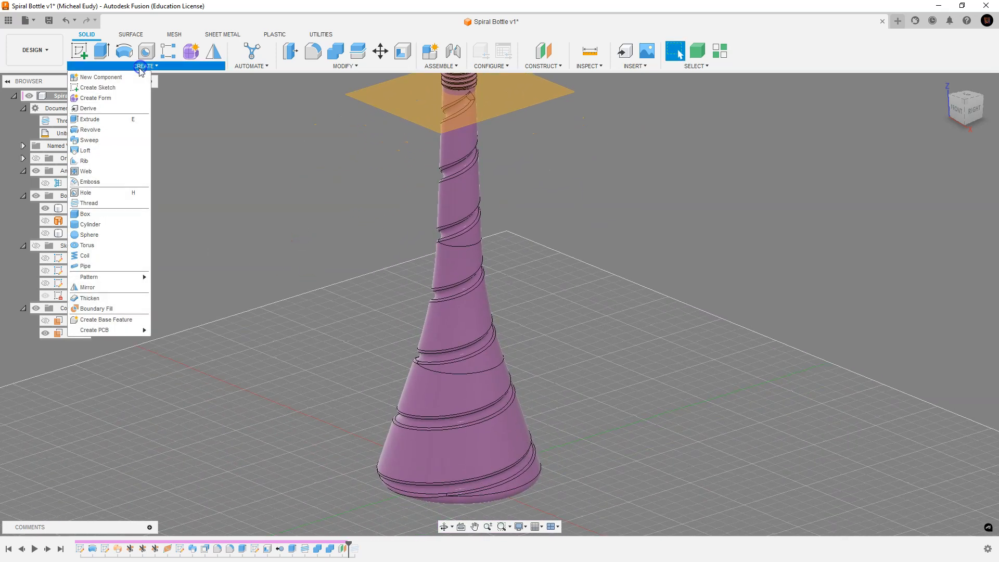
click(98, 308)
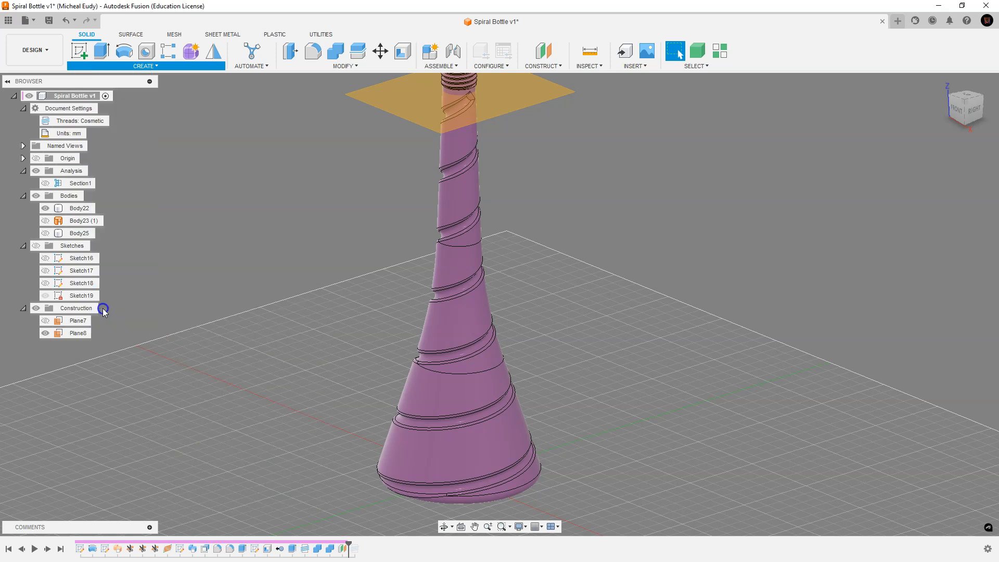
click(525, 89)
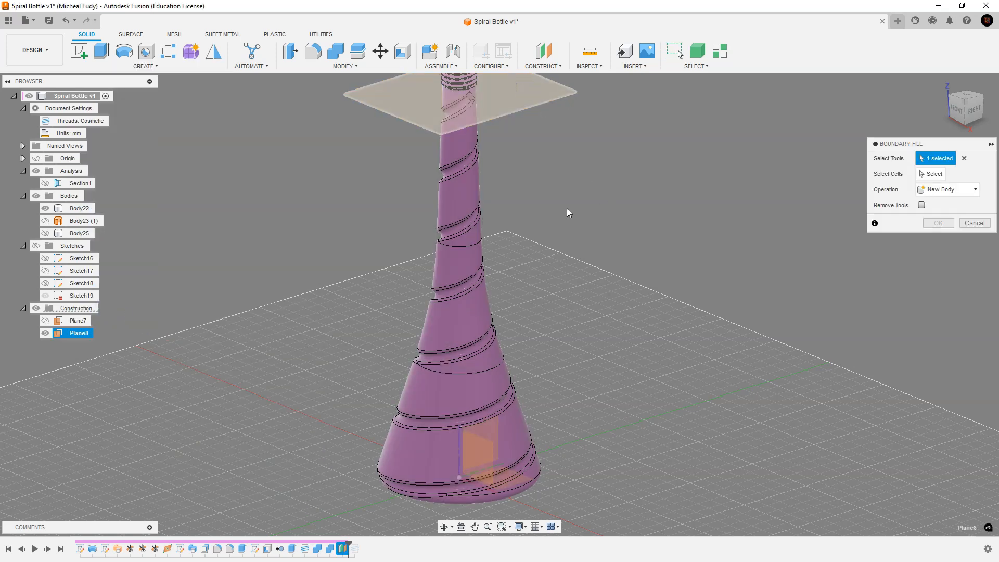
click(471, 247)
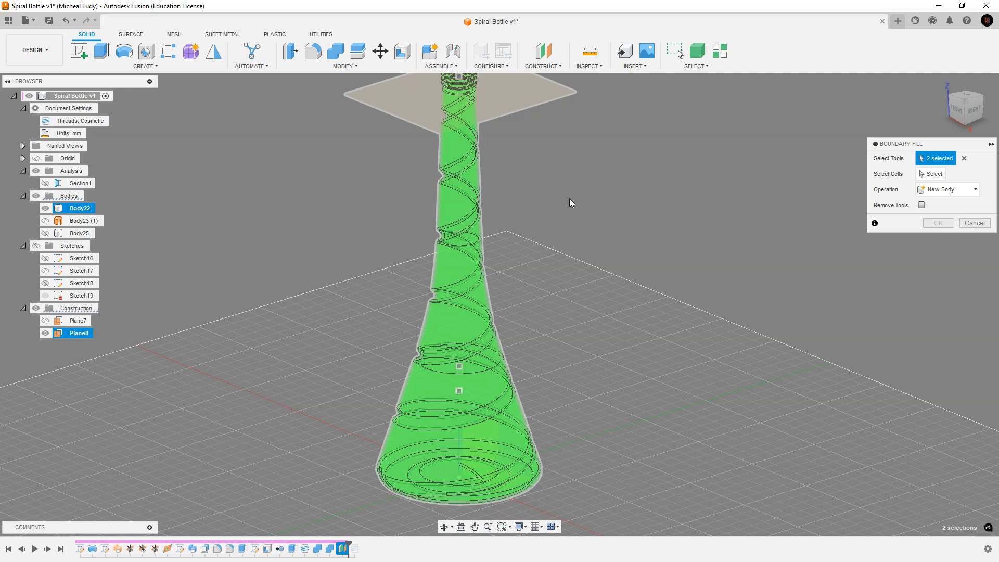
click(932, 173)
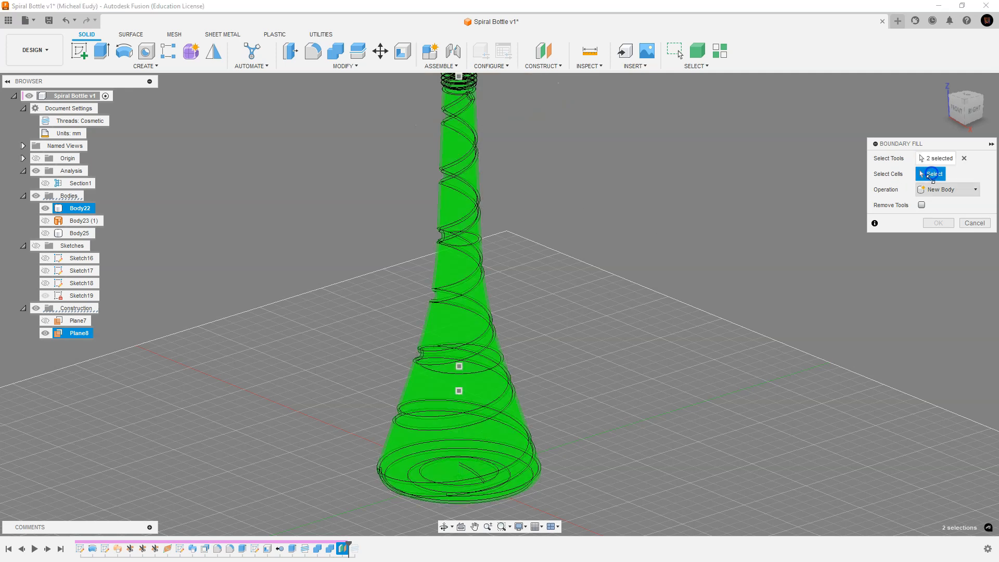
click(460, 367)
click(937, 224)
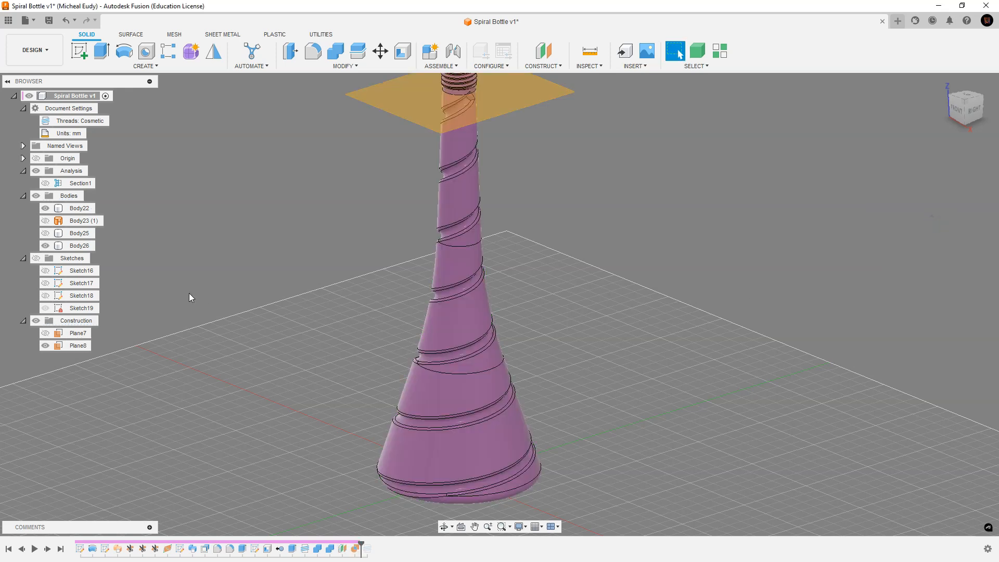
Rename Body22 as Bottle and the boundary-fill body Body26 as Liquid.
click(78, 246)
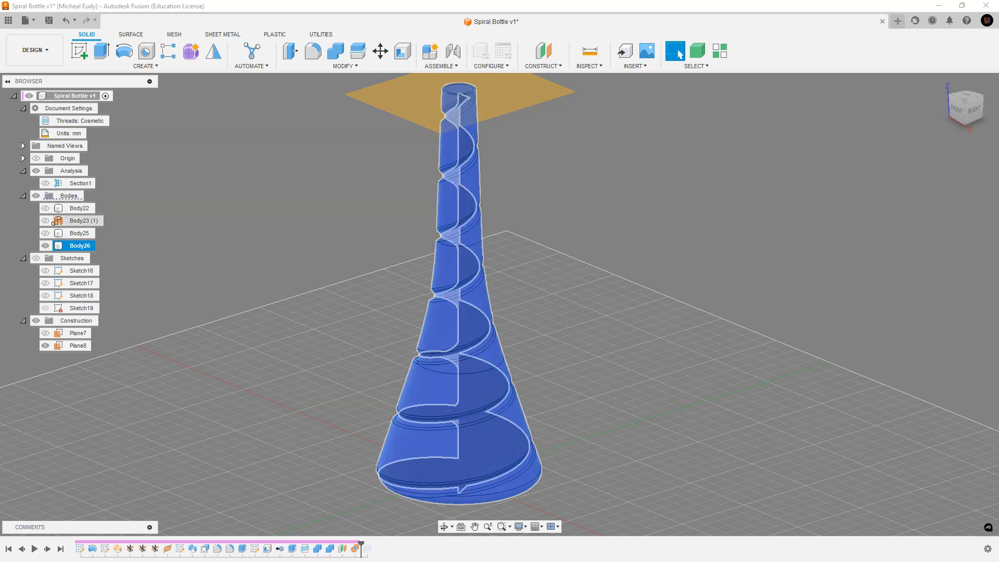
click(45, 208)
click(75, 207)
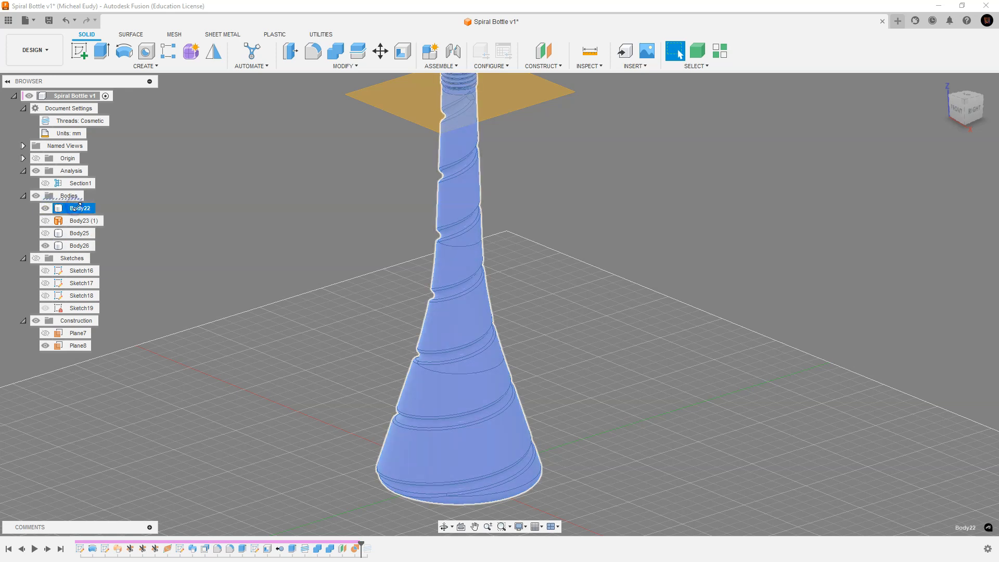
click(77, 208)
text(Bottle)
key(Return)
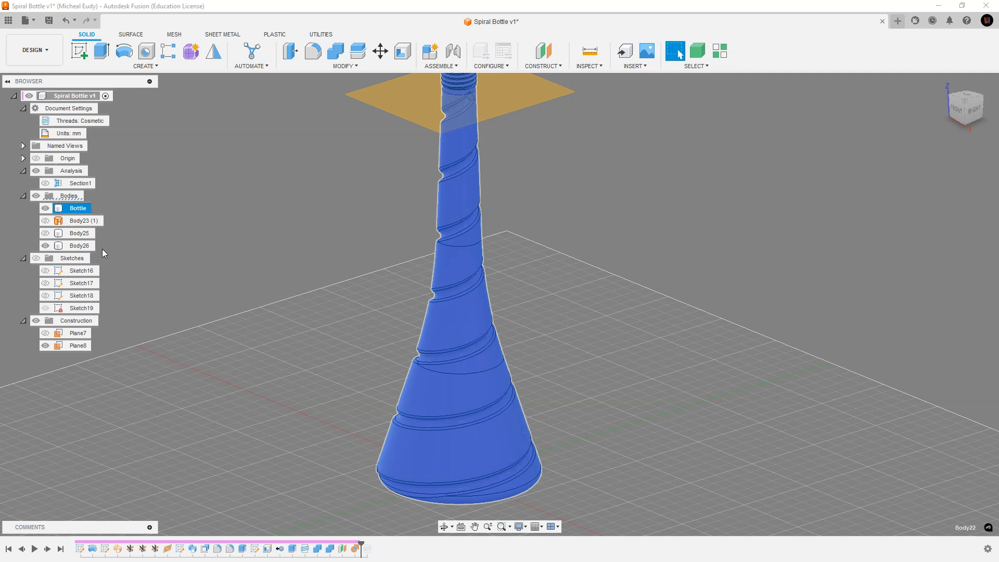
click(81, 245)
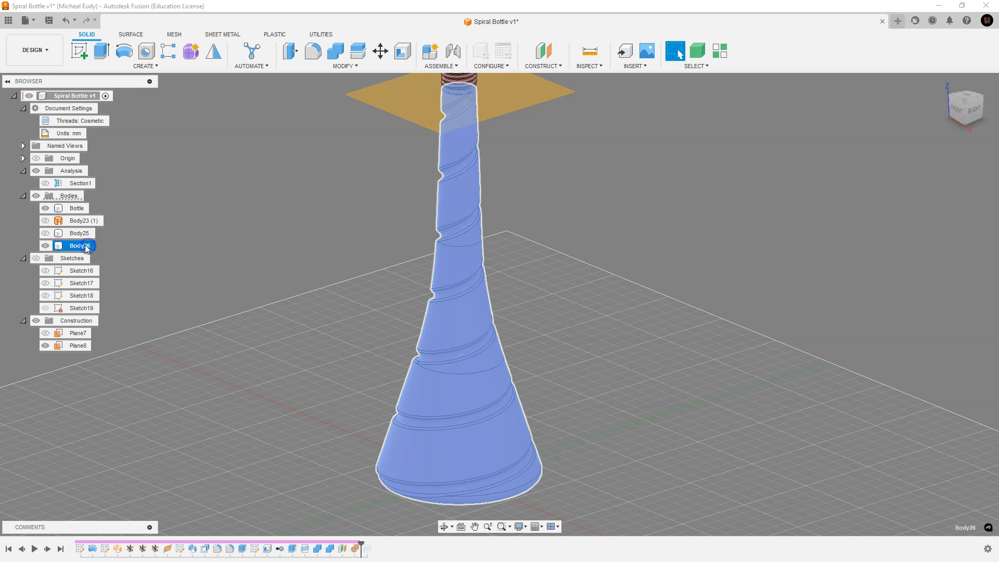
double_click(79, 245)
key(Return)
Show the Section1 analysis and compare the Bottle and Liquid bodies by toggling their visibility, leaving only Liquid shown.
click(46, 184)
middle_drag(458, 186, 599, 245)
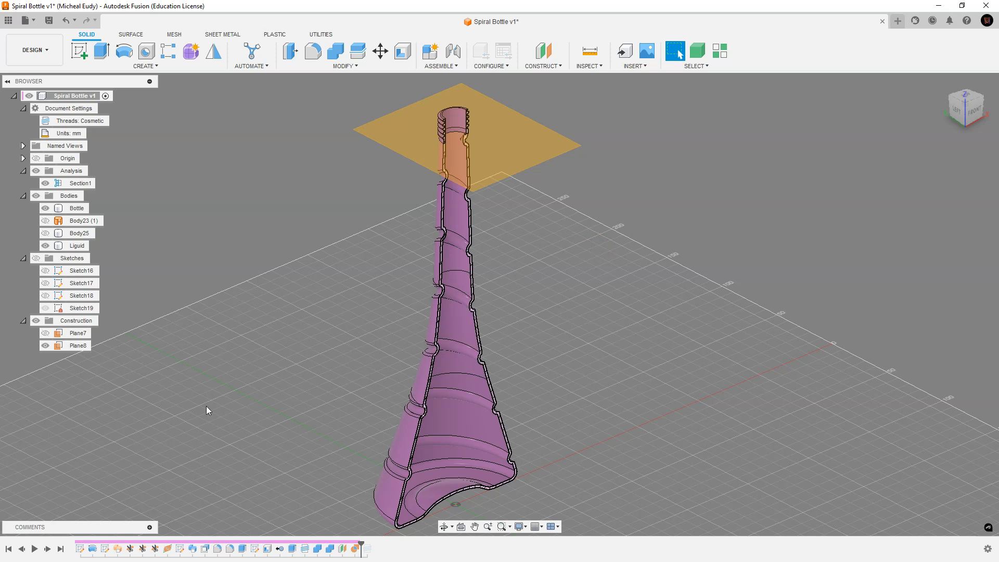
click(45, 208)
click(45, 209)
click(45, 208)
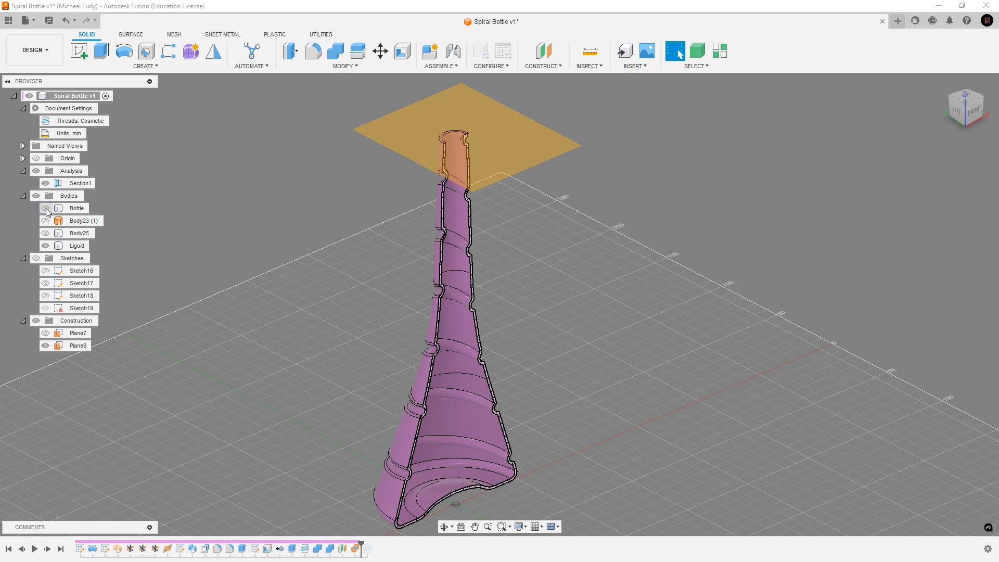
click(46, 246)
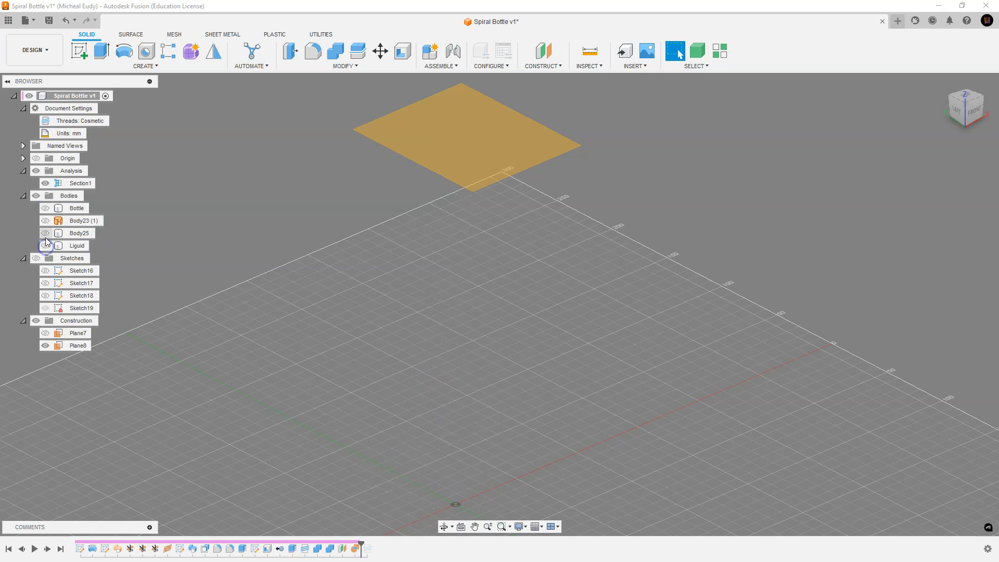
click(46, 233)
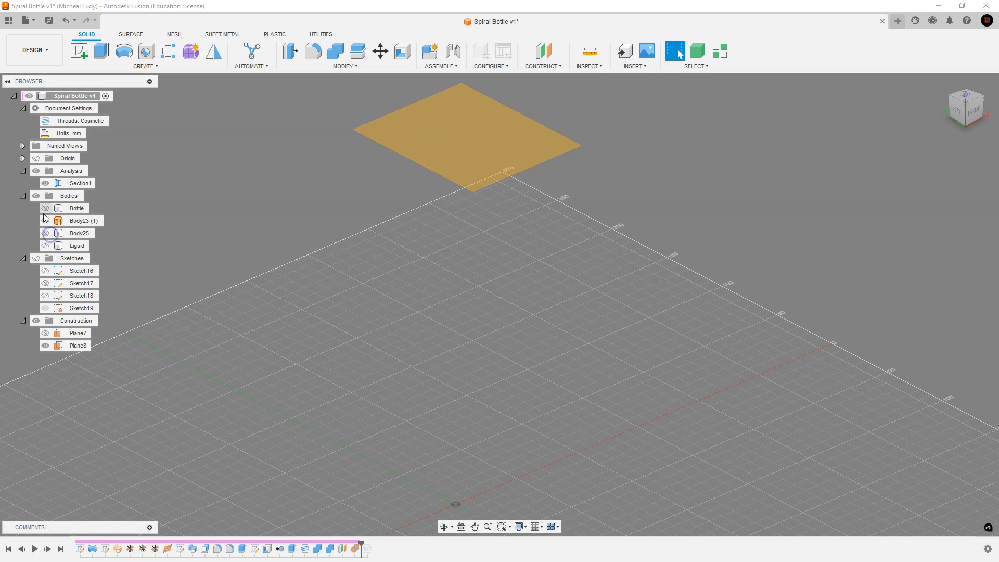
click(44, 208)
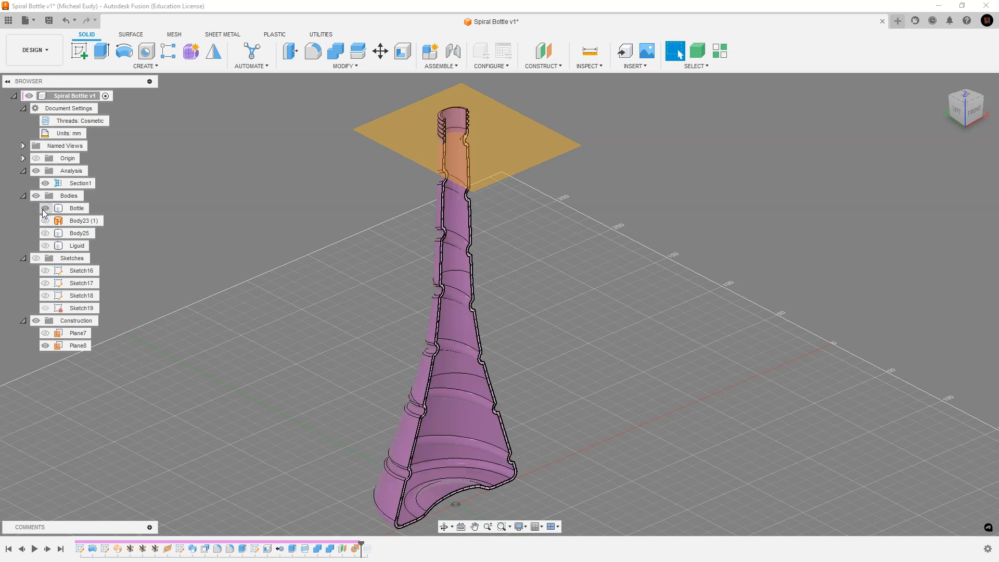
click(45, 208)
click(45, 246)
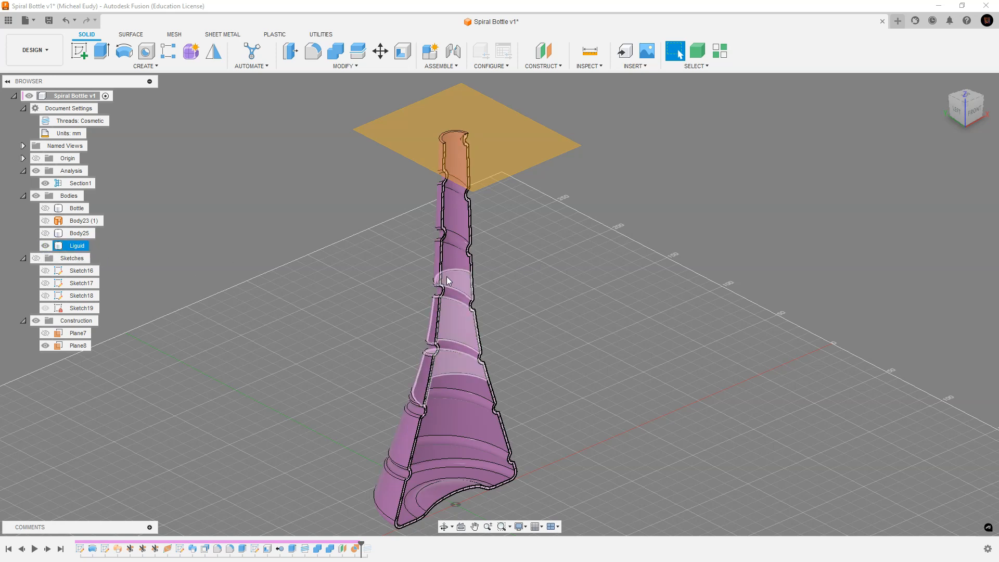
Hide the construction geometry and unstitch the hollow Liquid body at its ring-shaped top face.
mouse_move(508, 281)
shift+middle_down()
mouse_move(465, 304)
mouse_move(511, 297)
mouse_move(510, 281)
mouse_move(511, 306)
mouse_move(502, 308)
mouse_move(492, 270)
mouse_move(486, 299)
mouse_move(512, 305)
shift+middle_up()
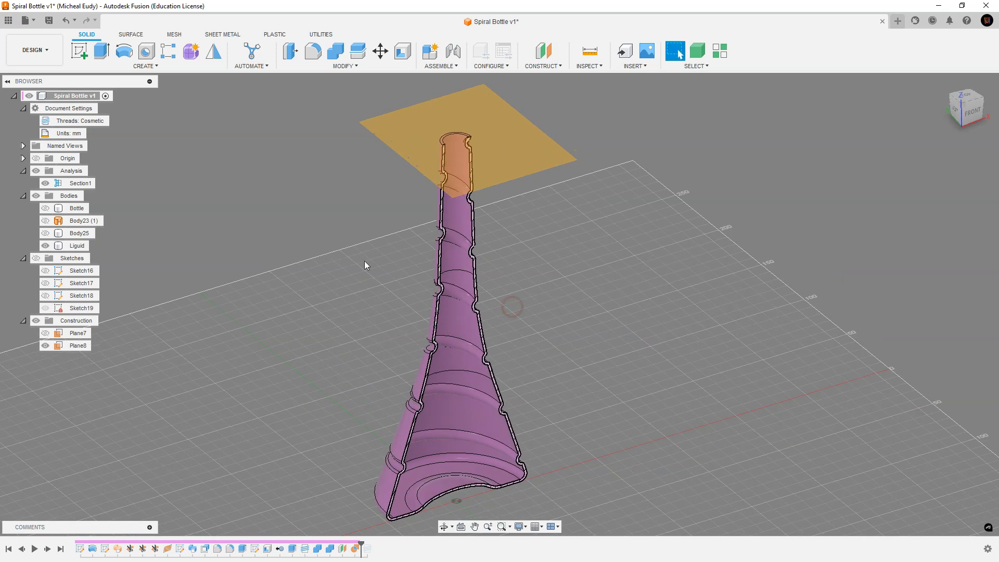
scroll(340, 282, down, 3)
scroll(346, 226, up, 3)
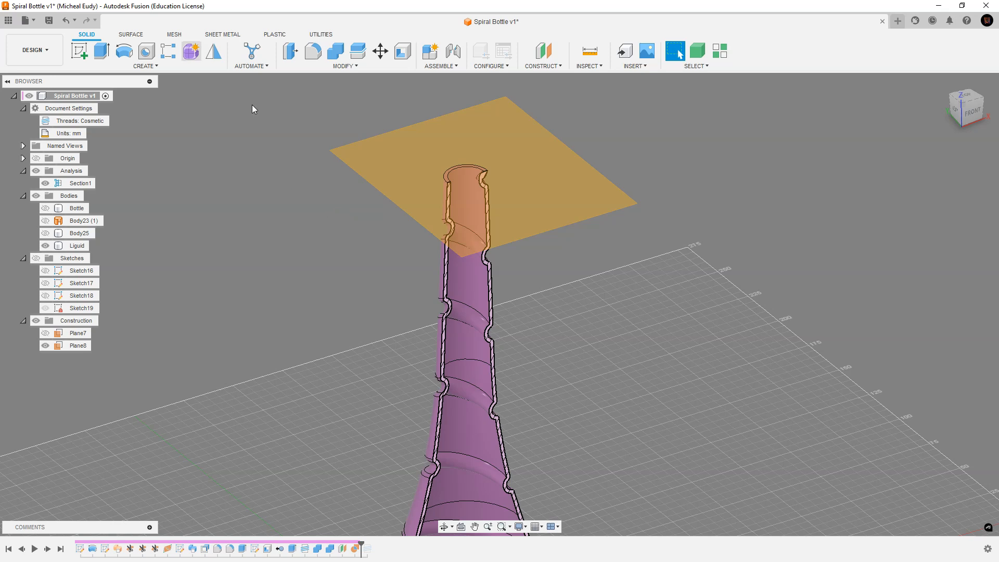
click(130, 35)
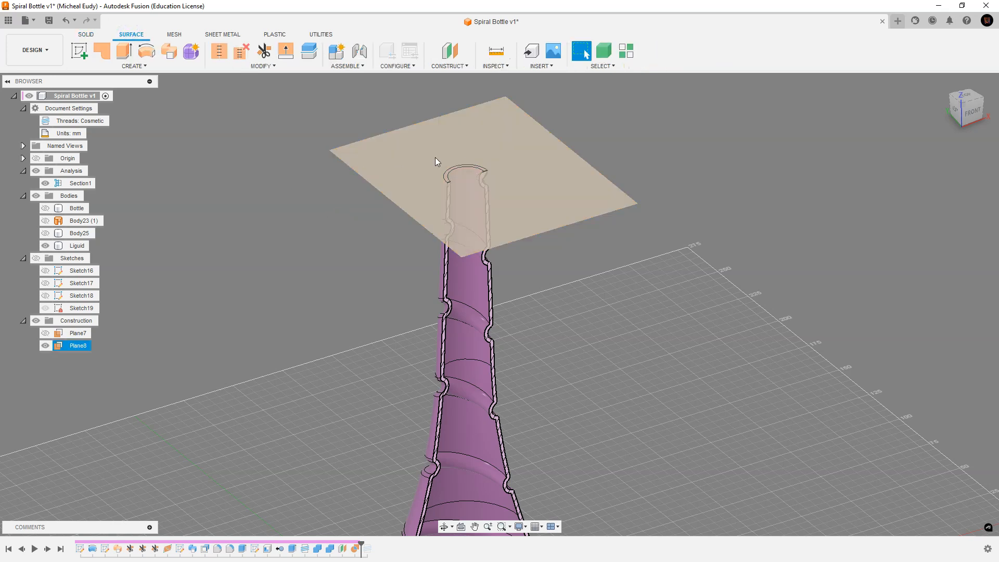
scroll(463, 156, down, 1)
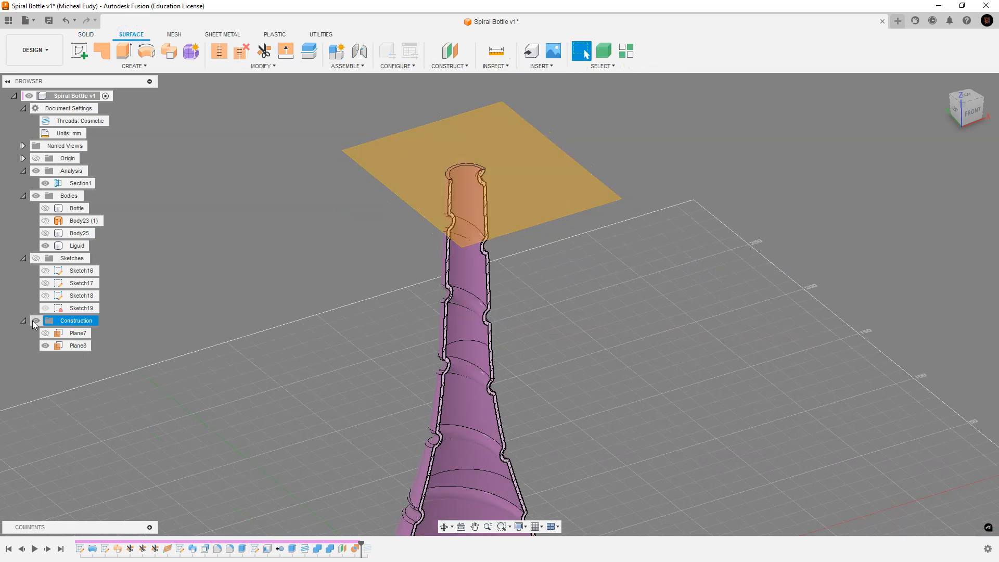
click(36, 321)
scroll(416, 210, up, 4)
scroll(461, 173, up, 3)
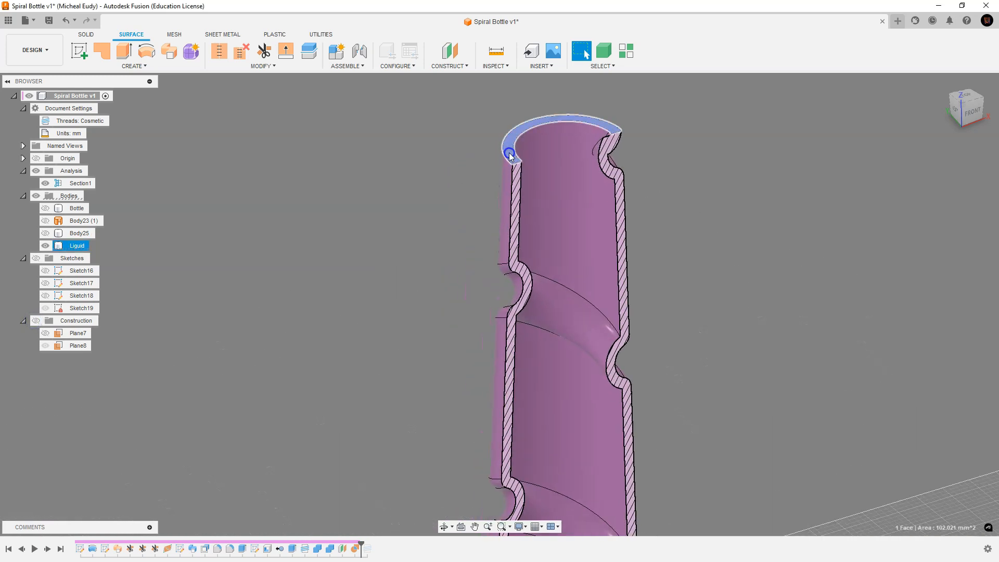
click(502, 154)
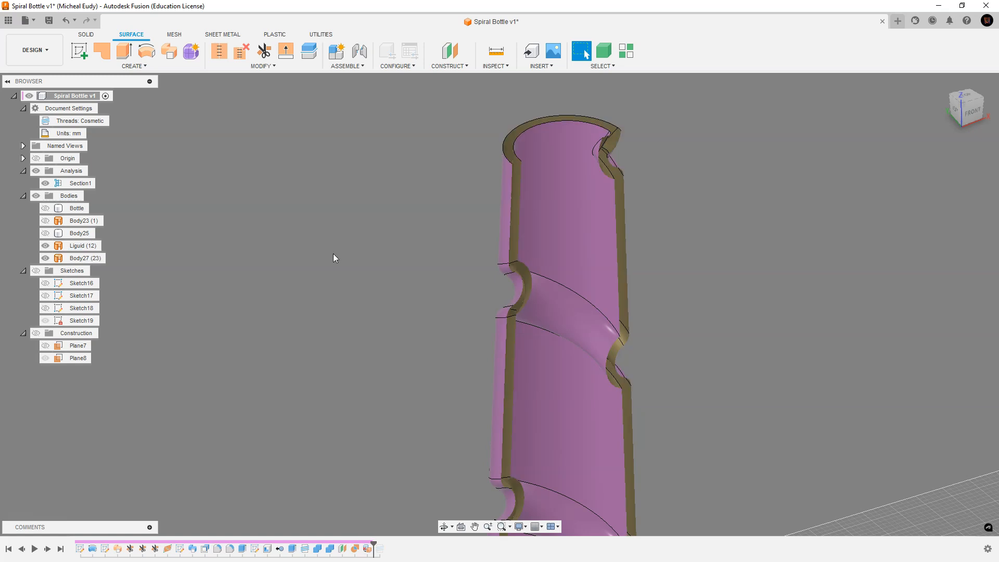
Toggle the Liquid surface's visibility to tell the unstitched surfaces apart, and remove the outer surface body Body27.
click(52, 246)
click(45, 246)
click(46, 246)
click(46, 246)
click(46, 246)
click(46, 246)
click(46, 246)
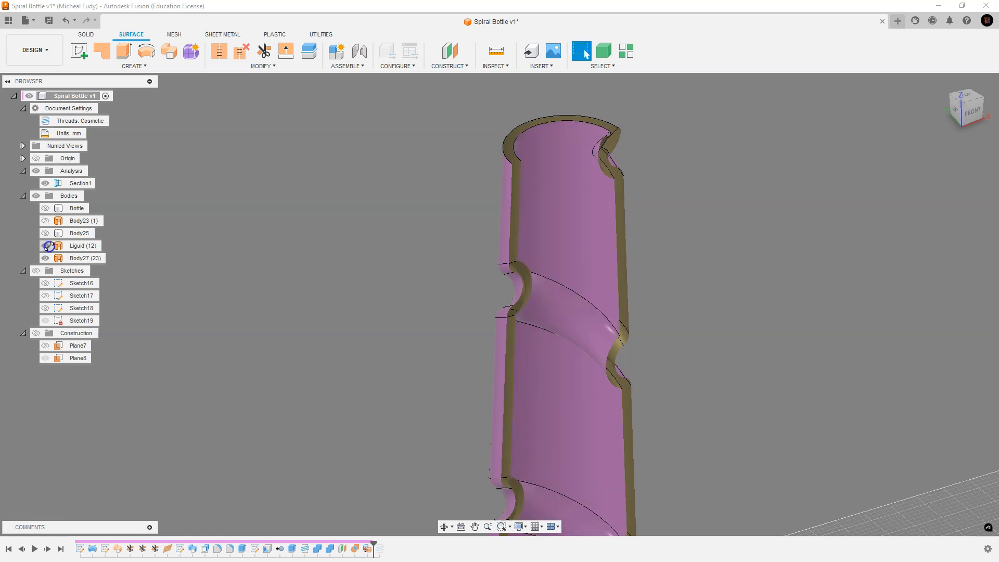
click(79, 258)
right_click(79, 259)
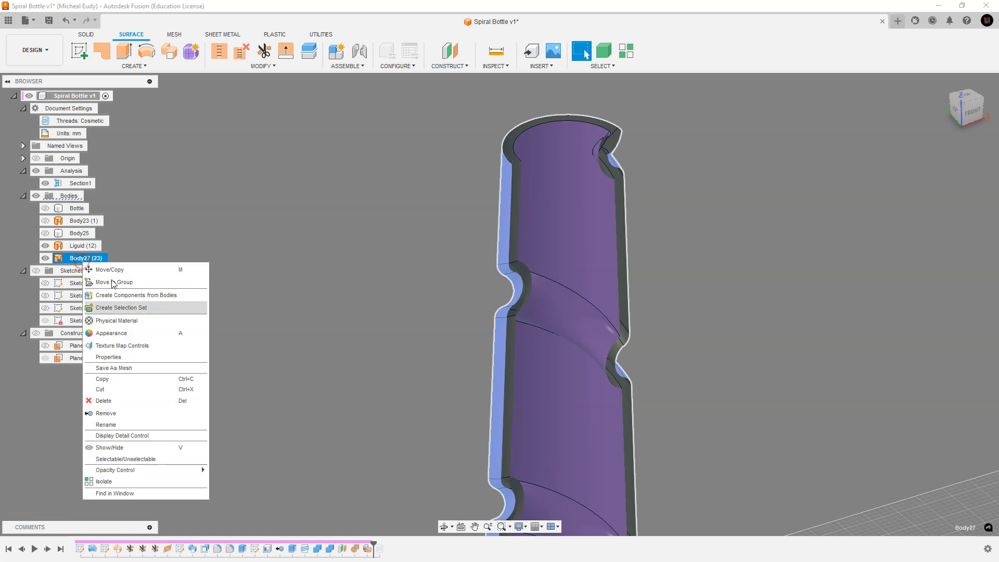
click(117, 414)
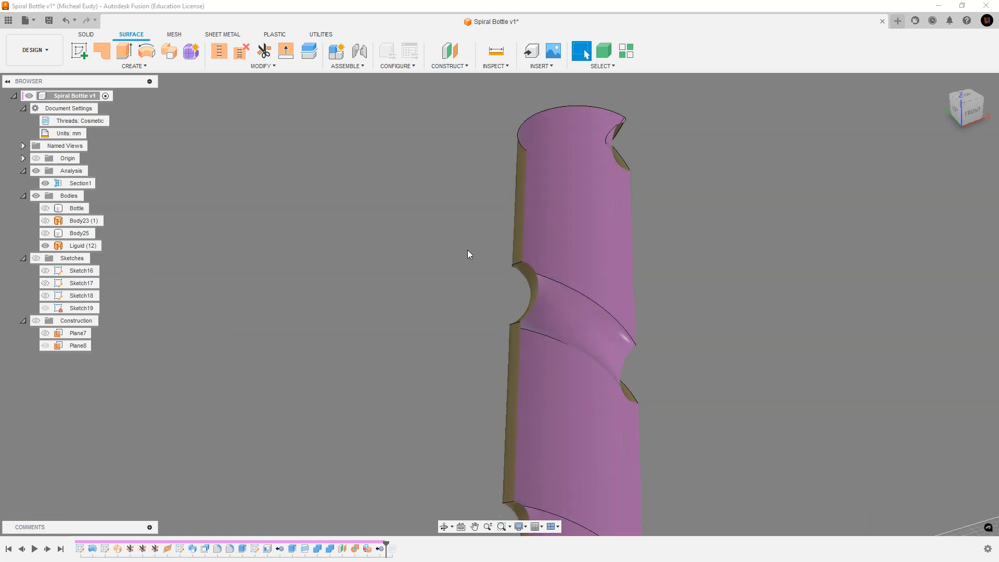
Hide the Section1 analysis and patch the open top edge loop of the Liquid surface as a new body.
click(52, 183)
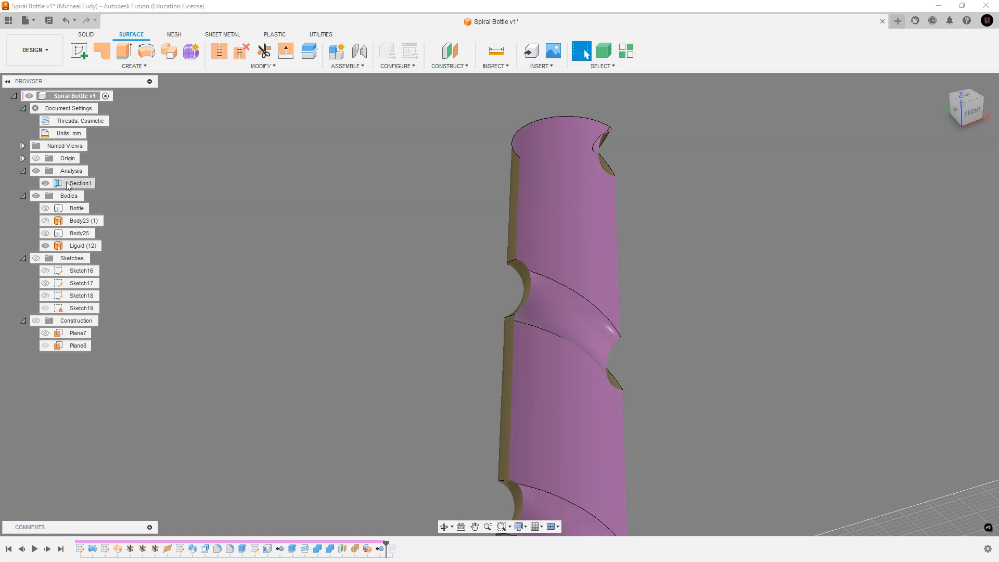
click(45, 183)
scroll(660, 430, up, 2)
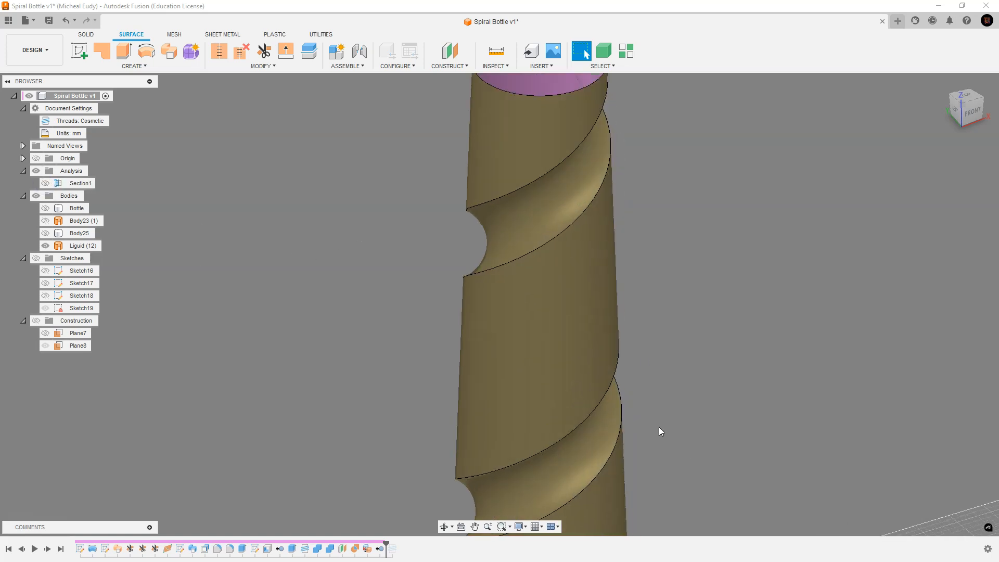
scroll(650, 334, down, 4)
key(Escape)
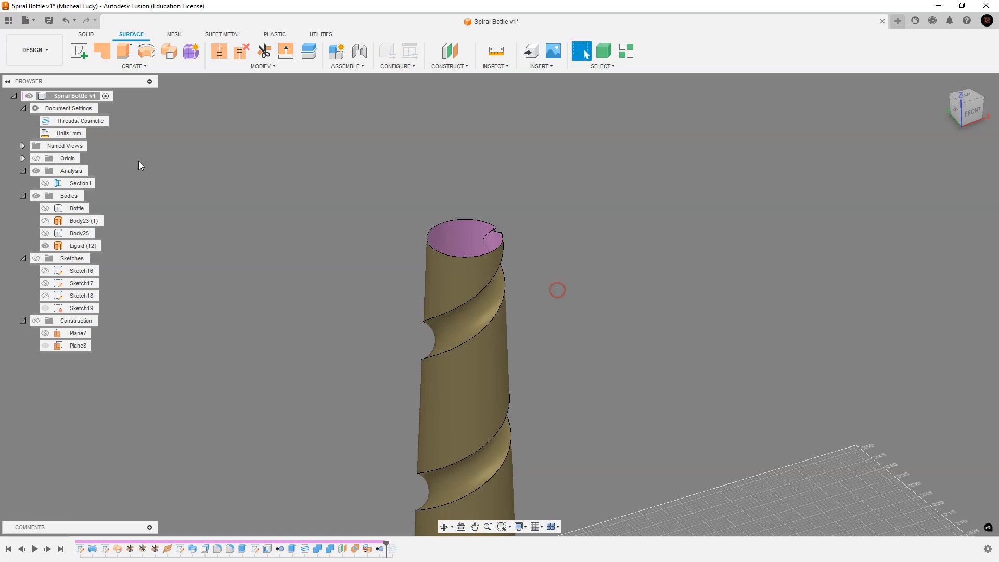
click(102, 51)
click(434, 227)
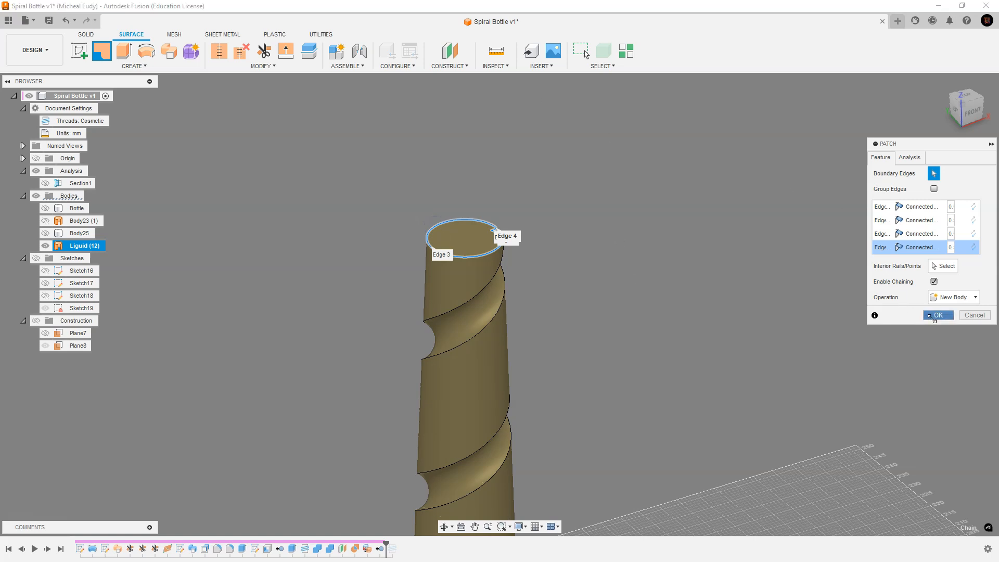
click(938, 315)
Stitch the top patch and the Liquid surface into one new body with a 0.10 mm tolerance.
click(224, 55)
click(489, 233)
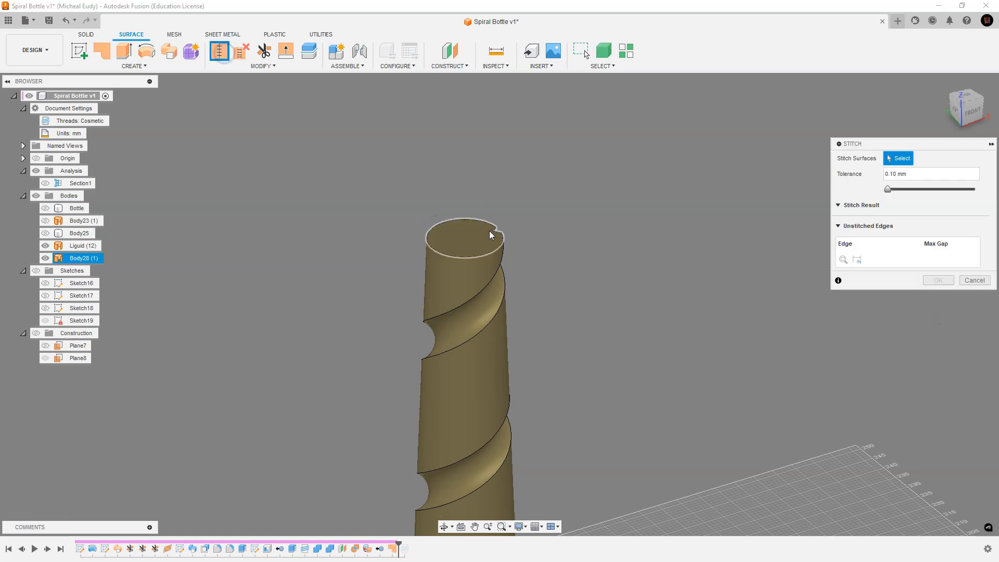
click(468, 271)
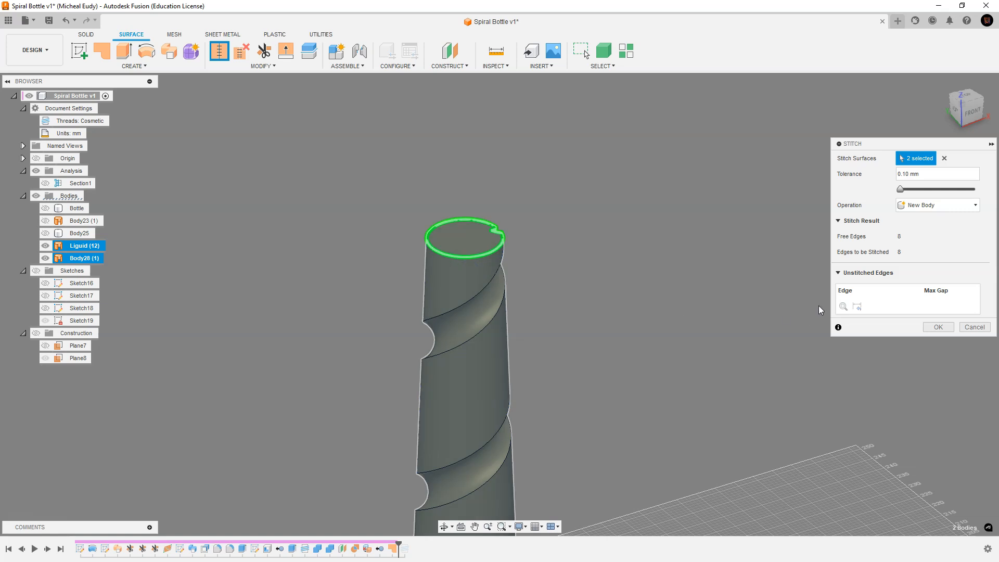
click(936, 327)
click(405, 327)
Show the Bottle body and the Section1 analysis, and examine how the stitched liquid fits inside the bottle below the threads.
shift+middle_drag(272, 270, 569, 166)
scroll(476, 342, down, 2)
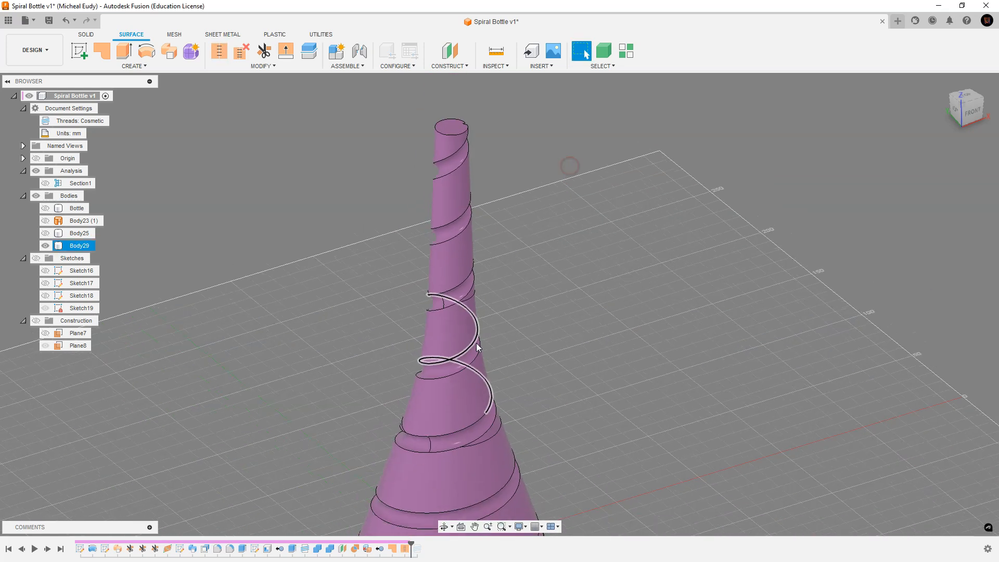
scroll(582, 372, down, 2)
scroll(581, 372, up, 1)
scroll(334, 305, up, 2)
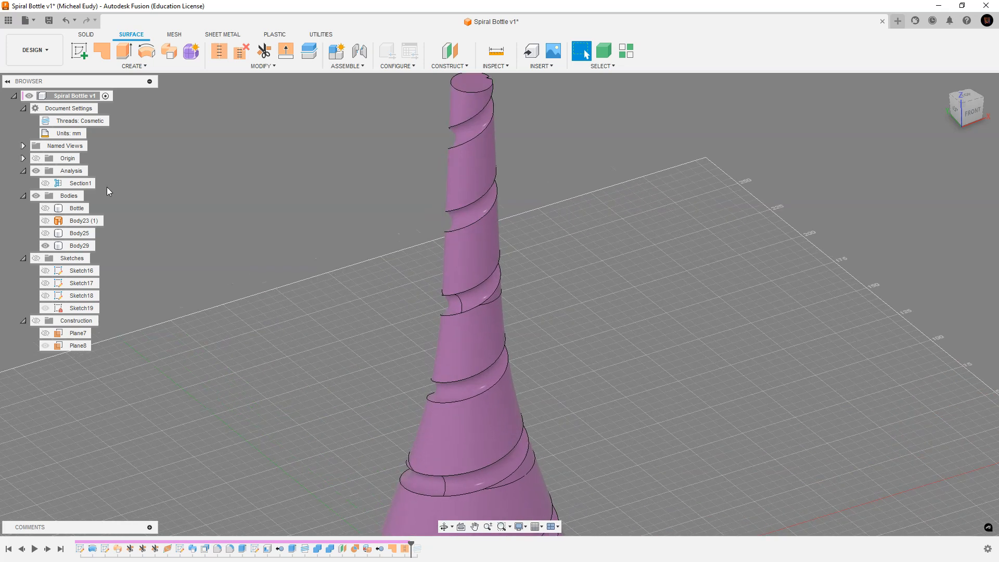
middle_drag(108, 188, 135, 238)
click(45, 208)
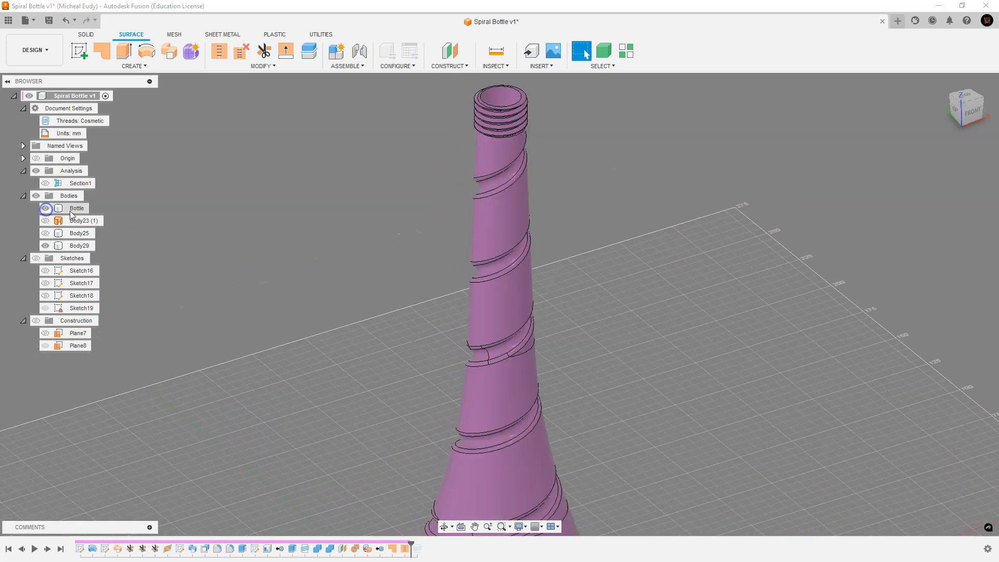
click(46, 185)
click(45, 183)
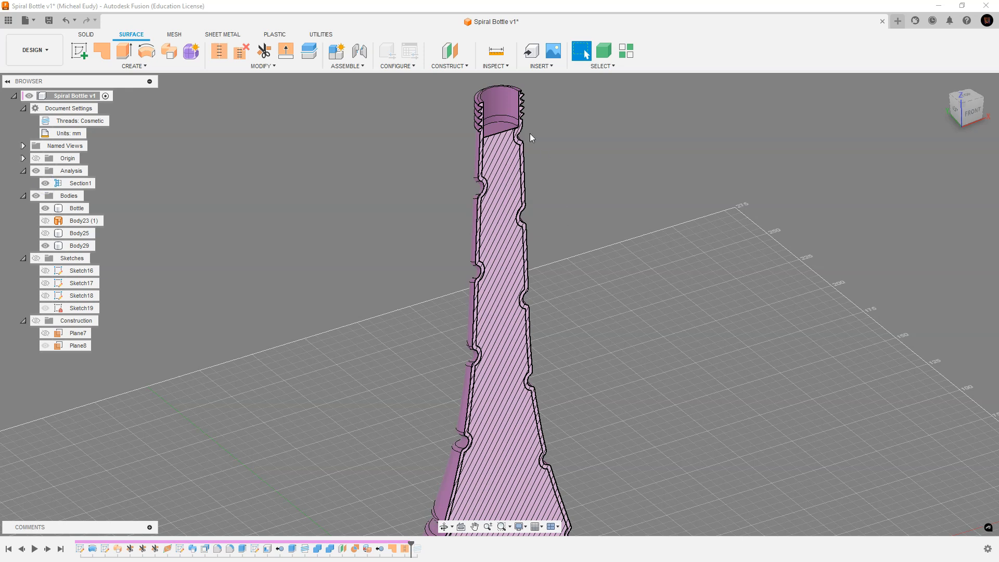
scroll(568, 177, up, 6)
middle_drag(568, 178, 648, 448)
scroll(648, 448, up, 3)
scroll(622, 359, up, 1)
middle_drag(620, 349, 669, 296)
scroll(680, 364, up, 1)
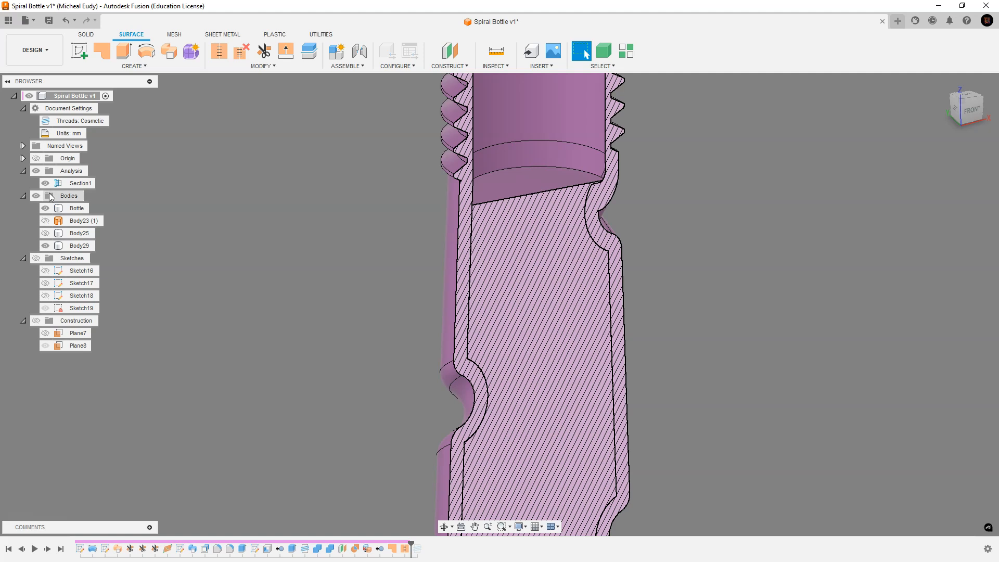
Hide the Section1 analysis and the Bottle body, leaving only the stitched liquid body shown.
click(46, 183)
click(46, 208)
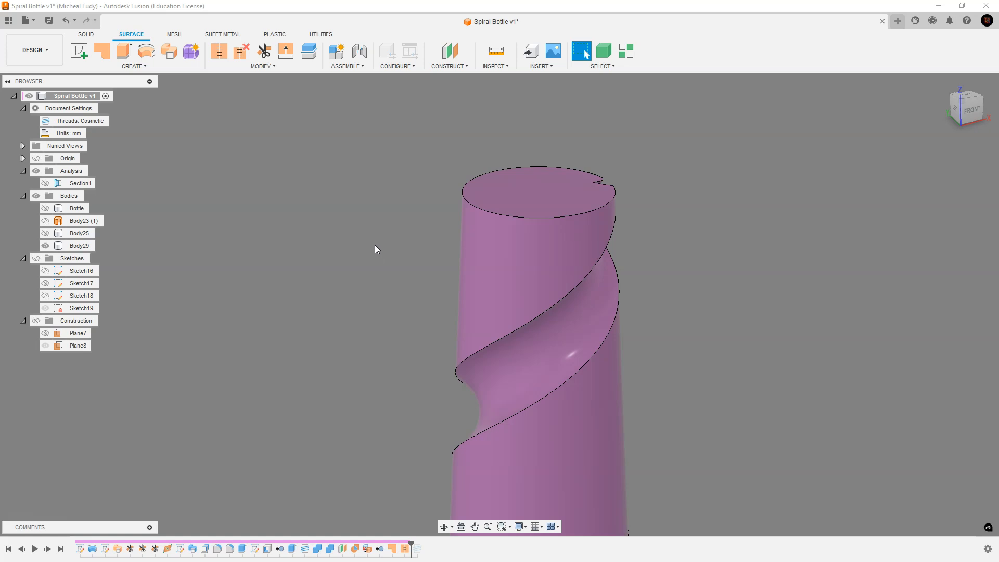
scroll(820, 403, up, 2)
scroll(798, 385, down, 4)
scroll(796, 366, down, 2)
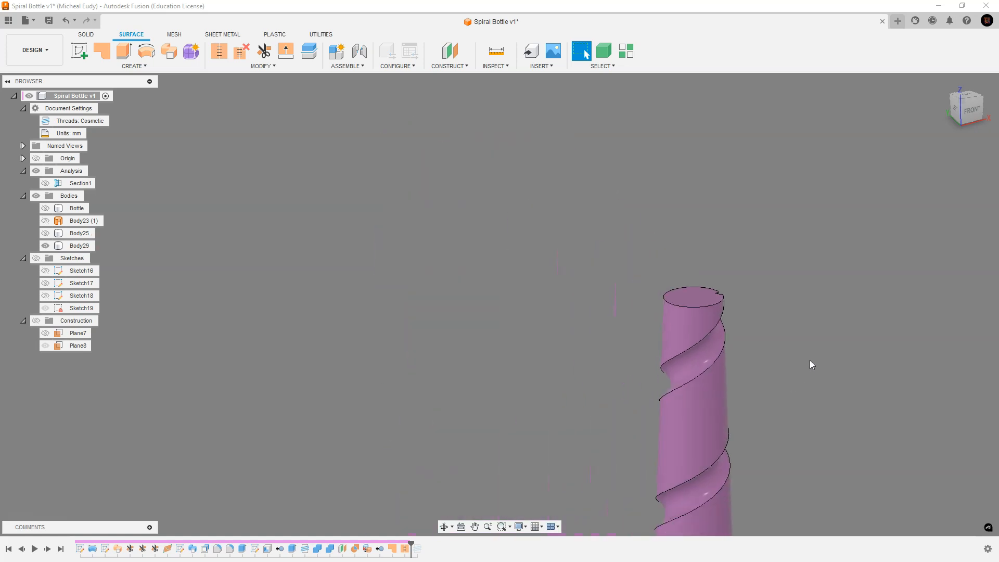
Select all faces of the liquid body Body29 except its flat top face and start Offset Face on them.
click(721, 412)
middle_drag(813, 402, 494, 176)
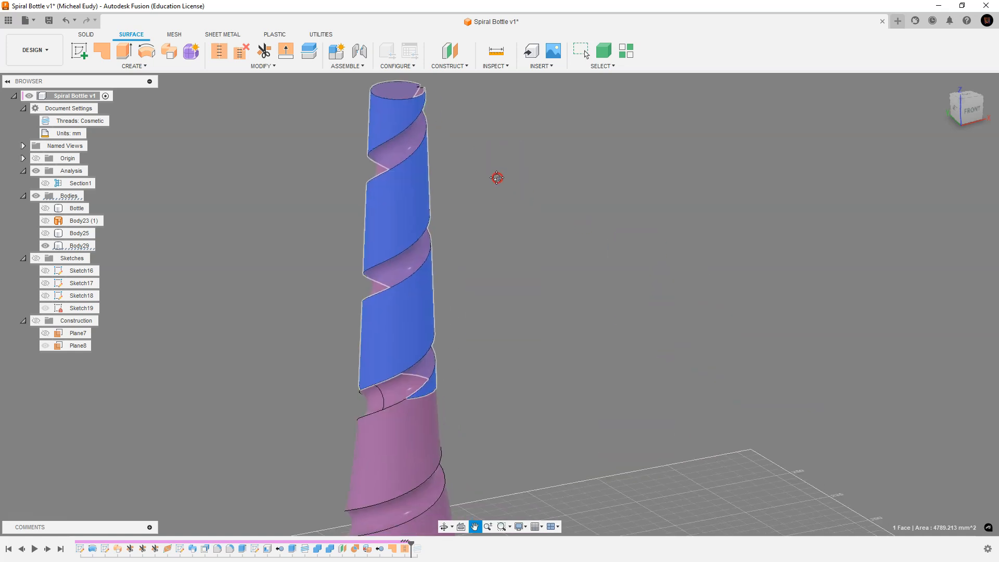
scroll(442, 218, down, 2)
scroll(443, 221, down, 3)
click(461, 219)
drag(240, 92, 543, 502)
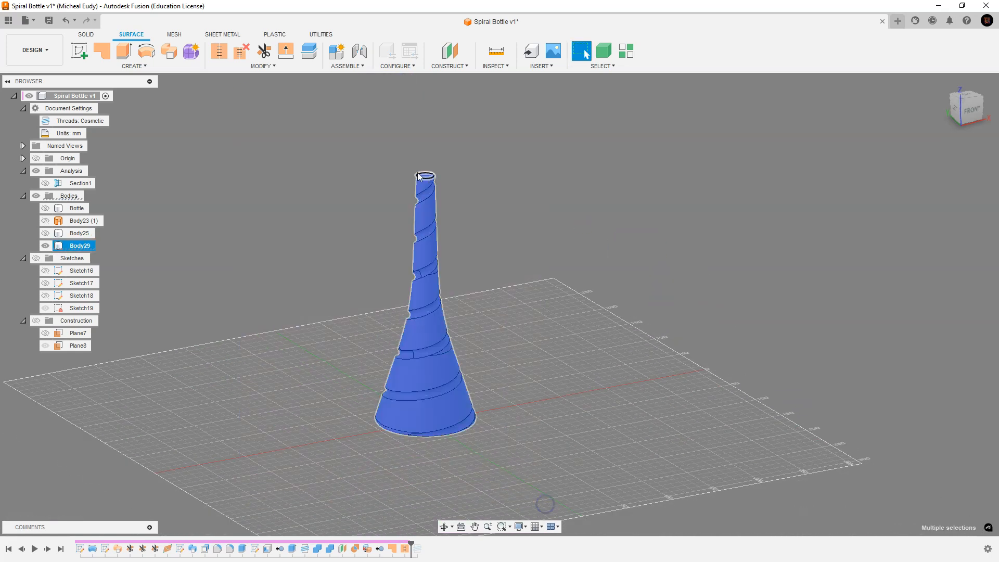
scroll(395, 193, up, 5)
scroll(457, 124, up, 2)
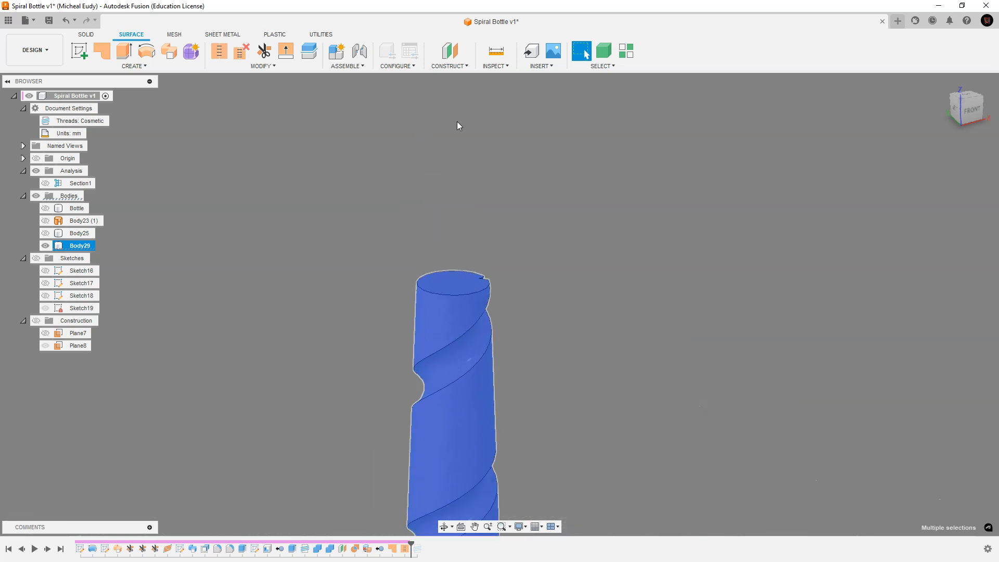
click(453, 281)
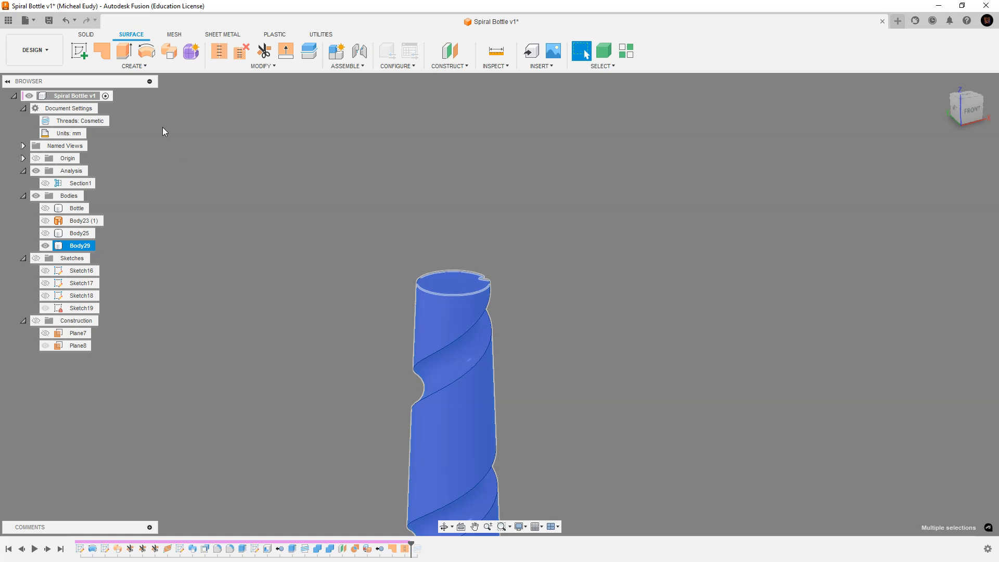
click(92, 35)
click(367, 68)
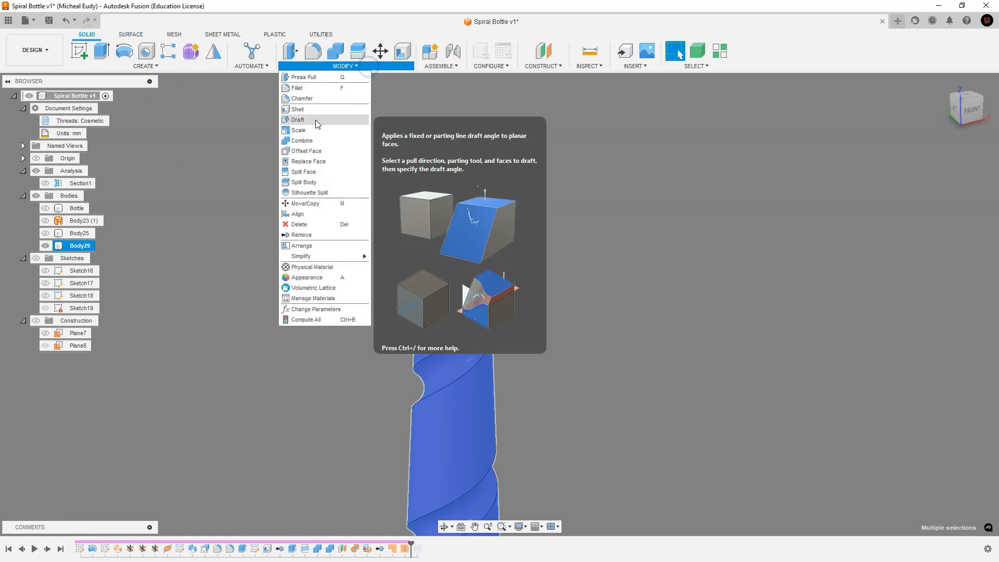
click(311, 151)
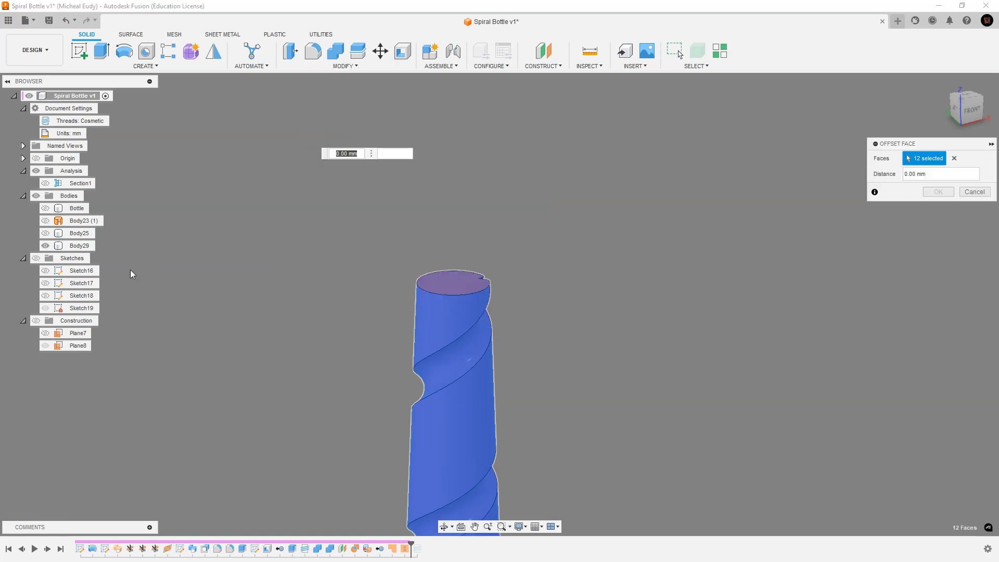
Show the Bottle body and the Section1 analysis, and view the sectioned neck area from the front to judge the face offset.
click(46, 210)
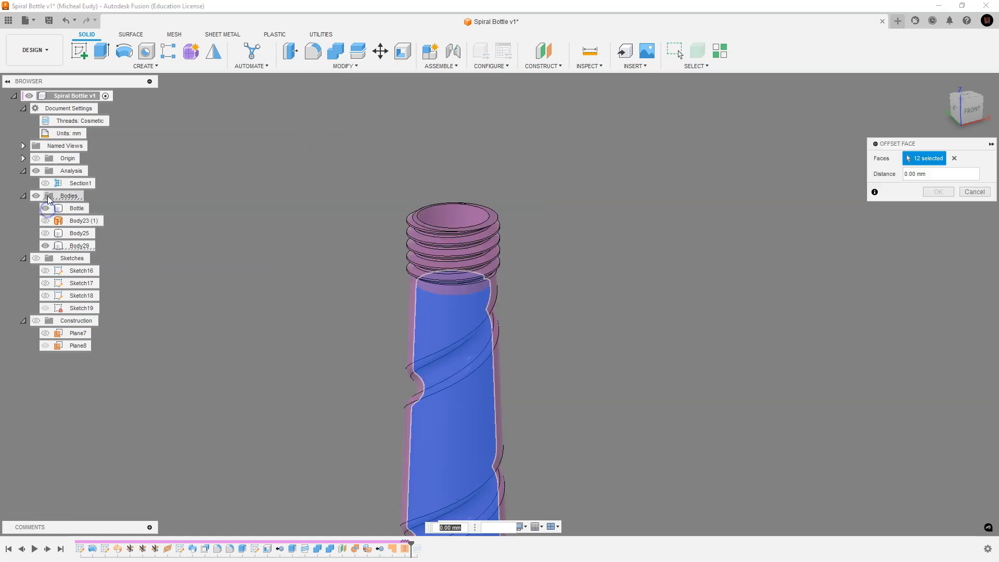
click(45, 183)
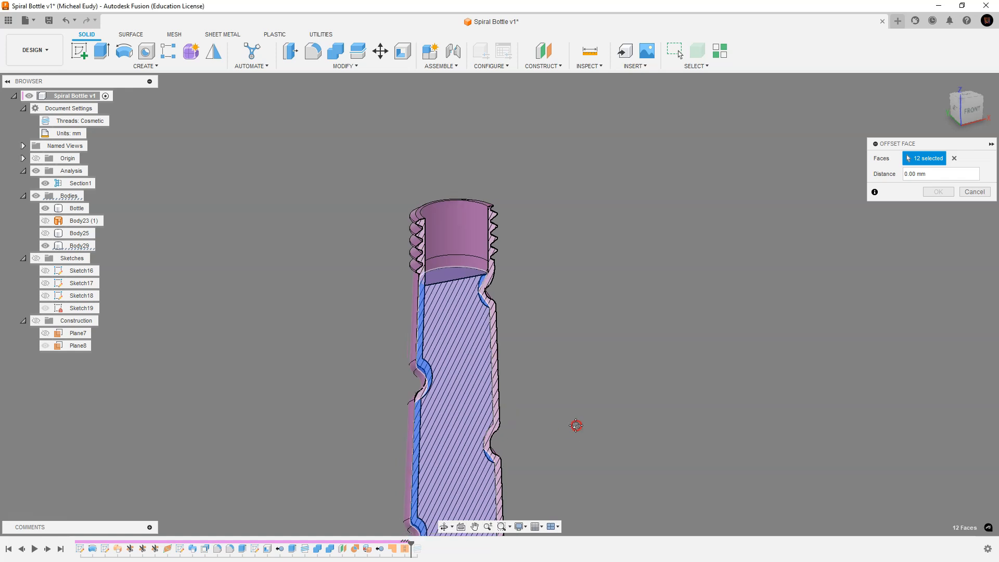
middle_drag(575, 423, 590, 201)
middle_drag(599, 385, 597, 472)
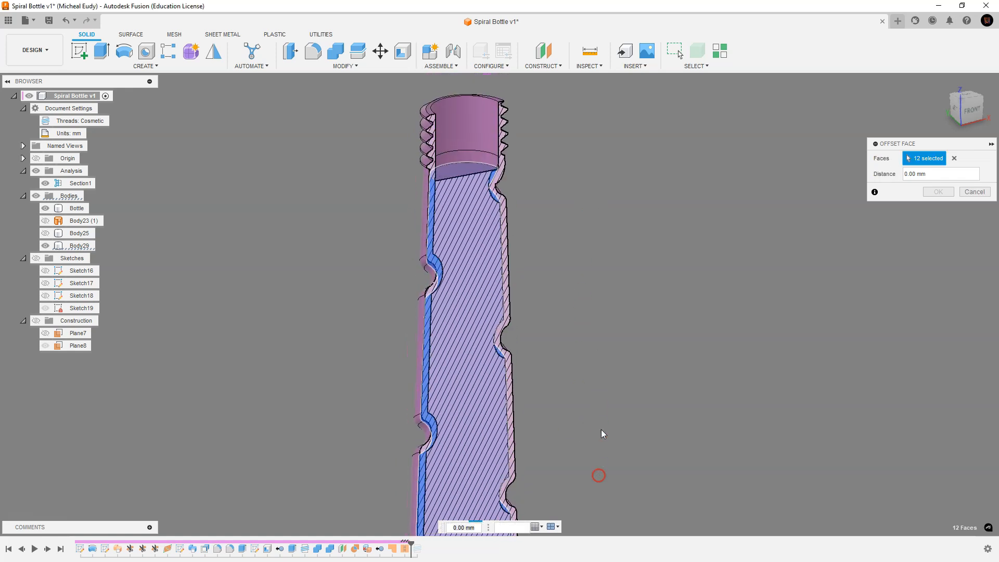
click(973, 112)
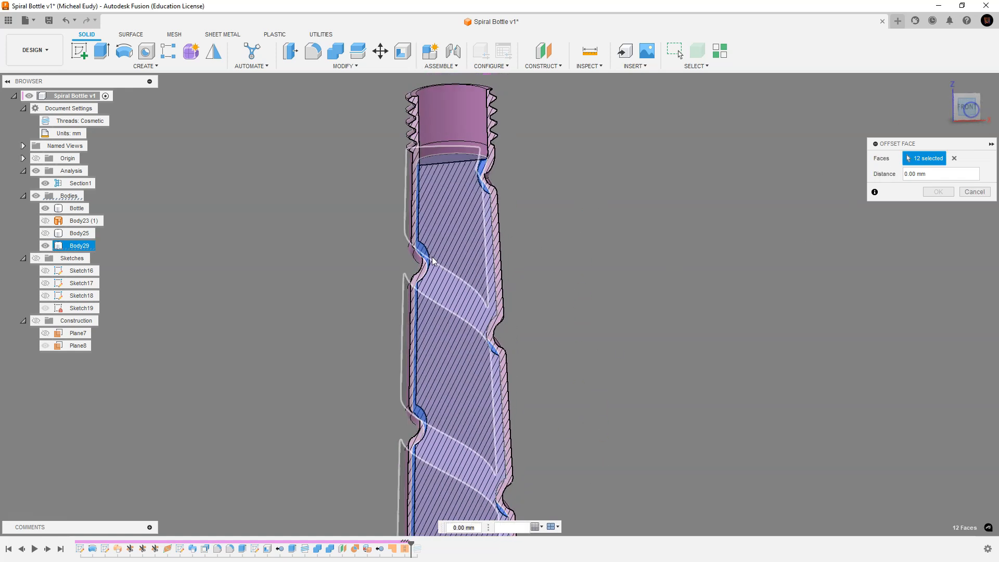
scroll(490, 186, up, 3)
scroll(492, 144, up, 4)
middle_drag(499, 182, 604, 310)
scroll(580, 278, up, 1)
middle_drag(580, 278, 622, 291)
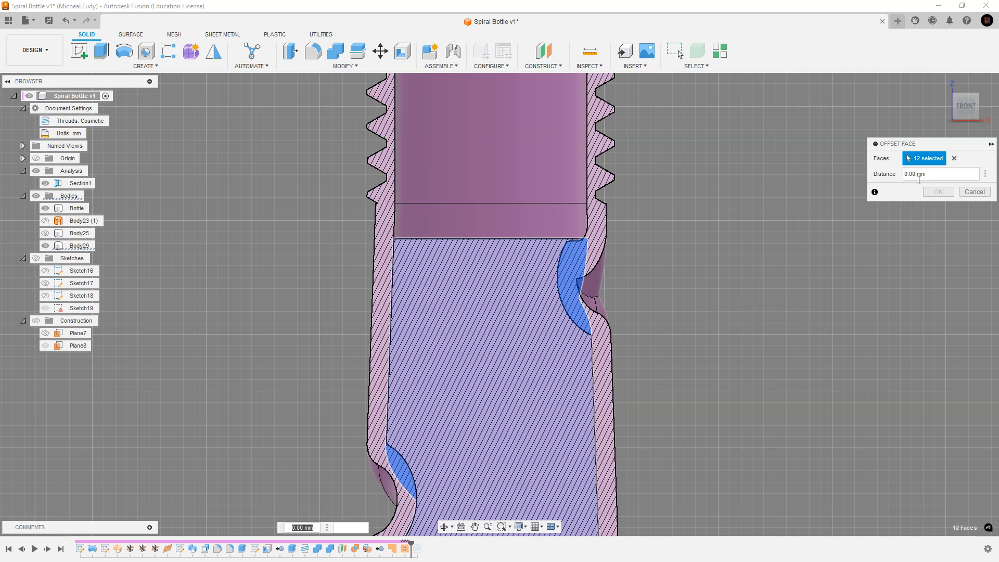
Offset the selected liquid body faces outward by 0.60 mm so they slightly overlap the bottle wall.
click(905, 174)
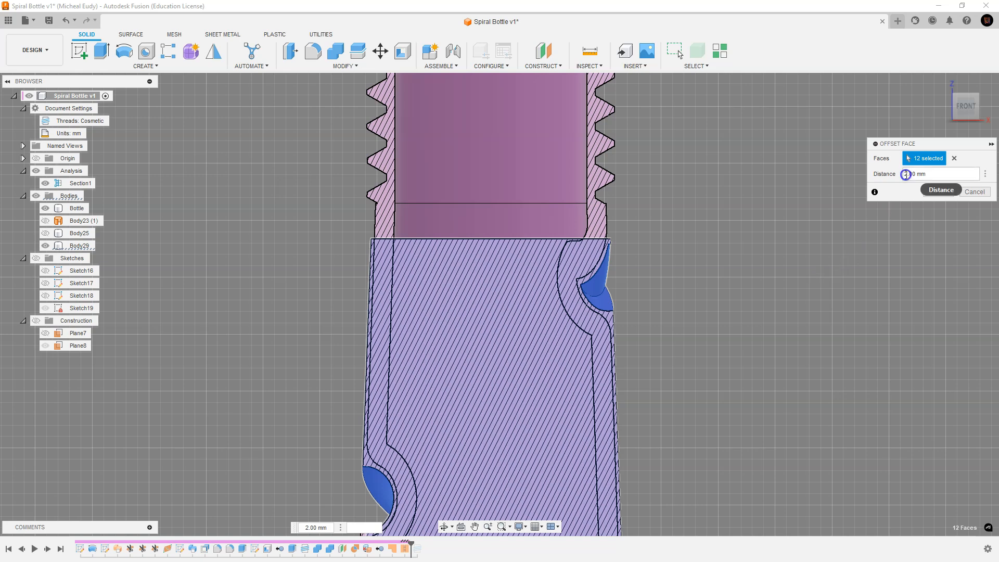
drag(905, 175, 908, 177)
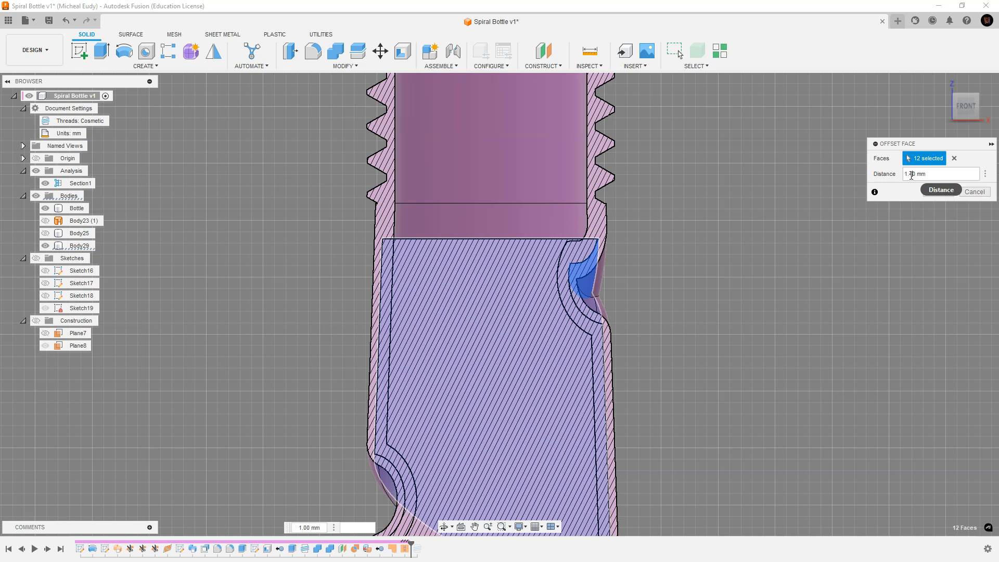
text(0)
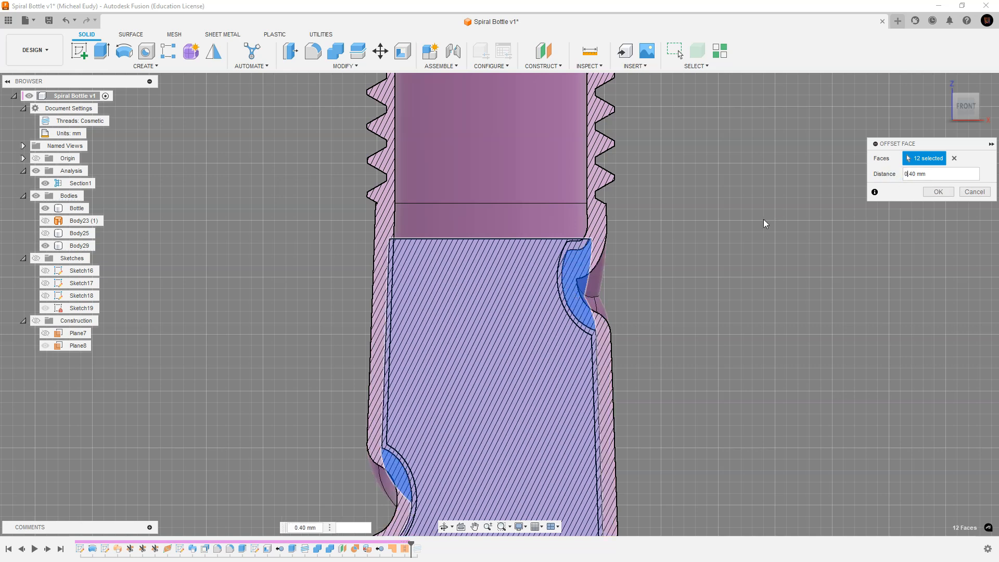
middle_drag(707, 430, 713, 163)
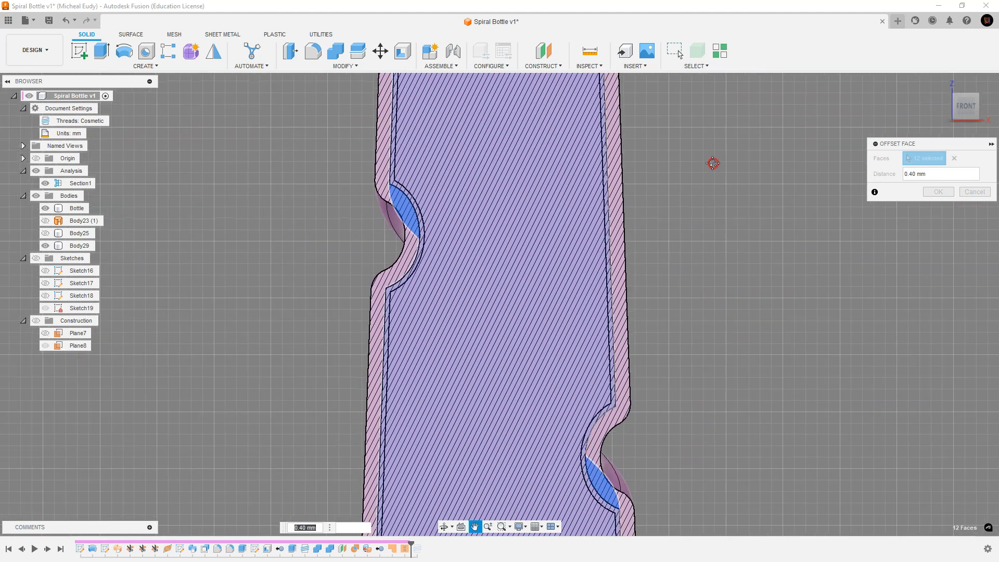
click(912, 173)
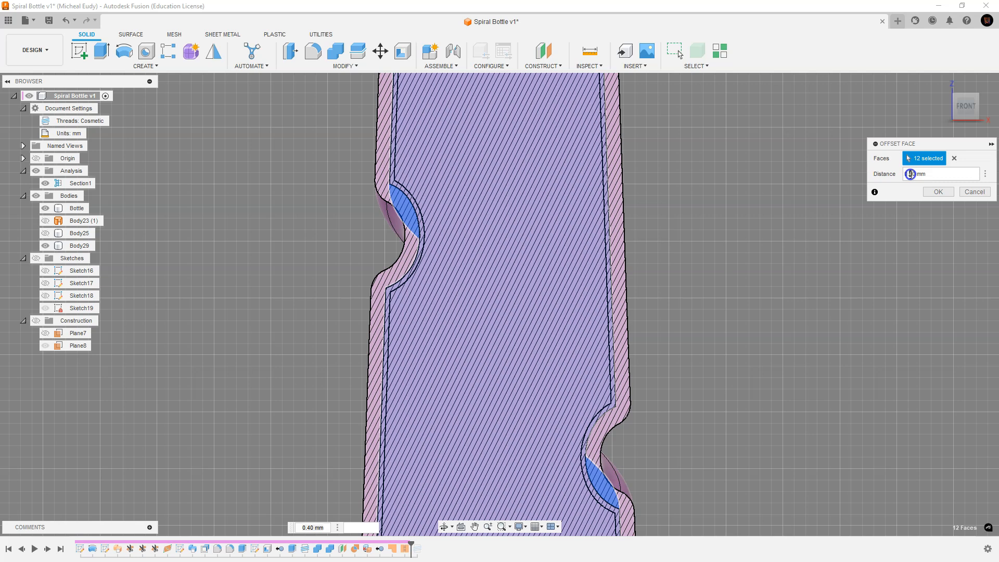
text(6)
scroll(640, 340, up, 4)
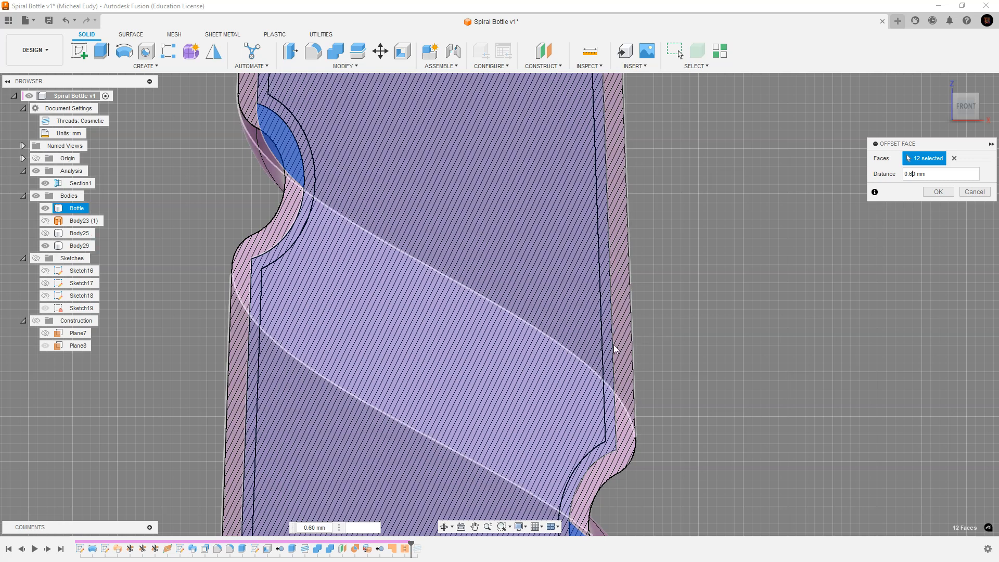
click(939, 192)
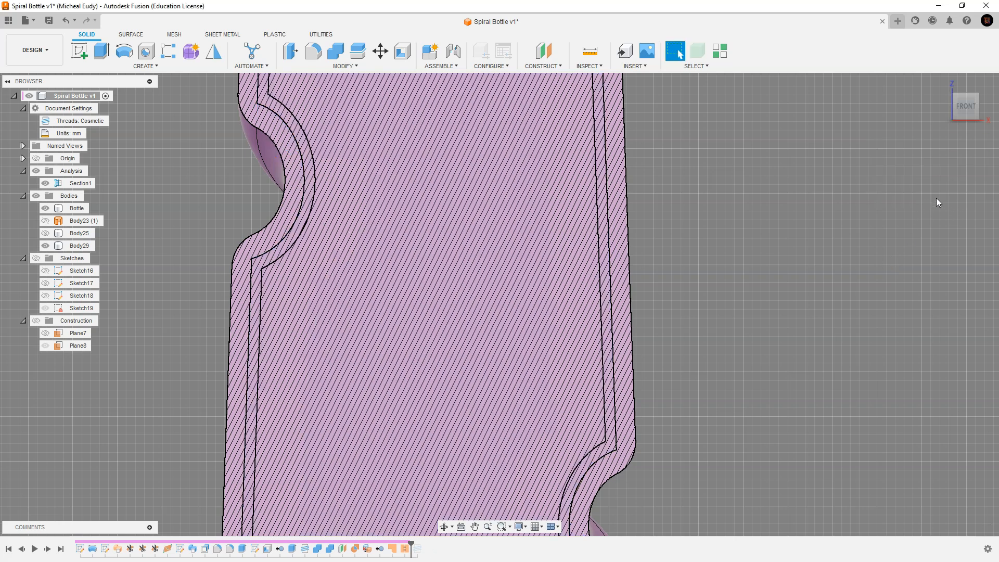
Hide the Bottle body and the Section1 analysis, leaving only the complete offset liquid body shown.
scroll(737, 294, down, 5)
middle_drag(737, 295, 623, 274)
scroll(642, 271, down, 2)
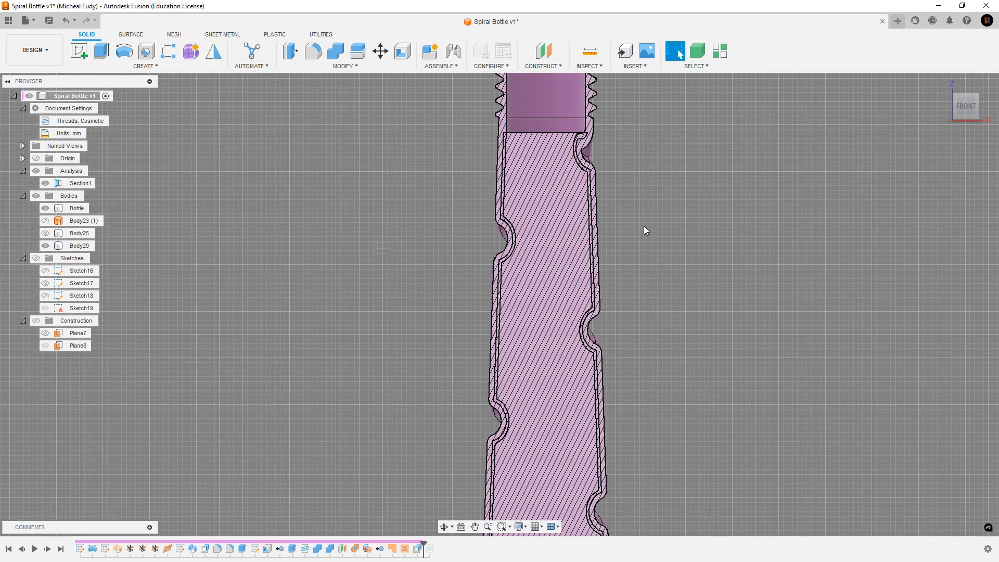
middle_drag(644, 226, 571, 103)
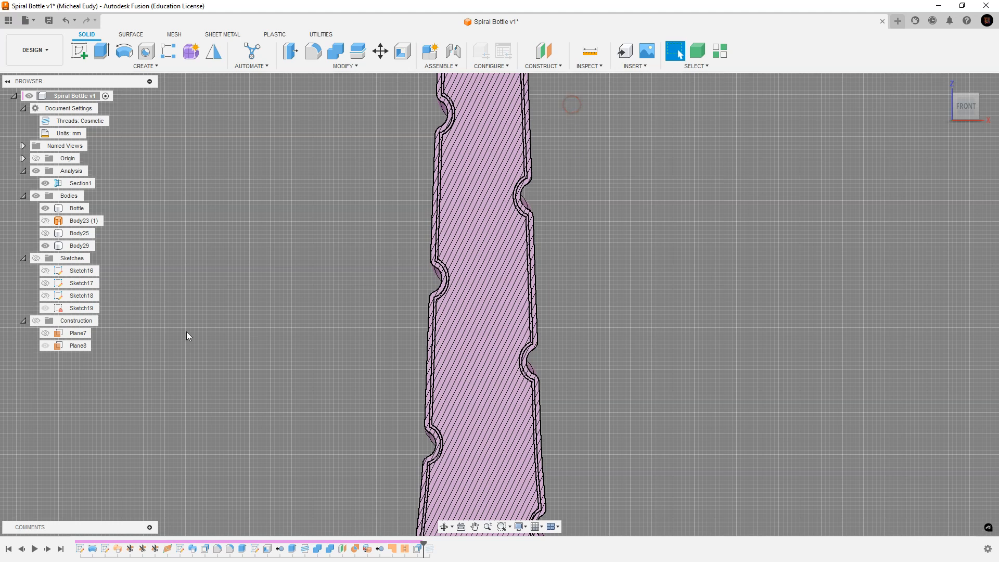
click(46, 208)
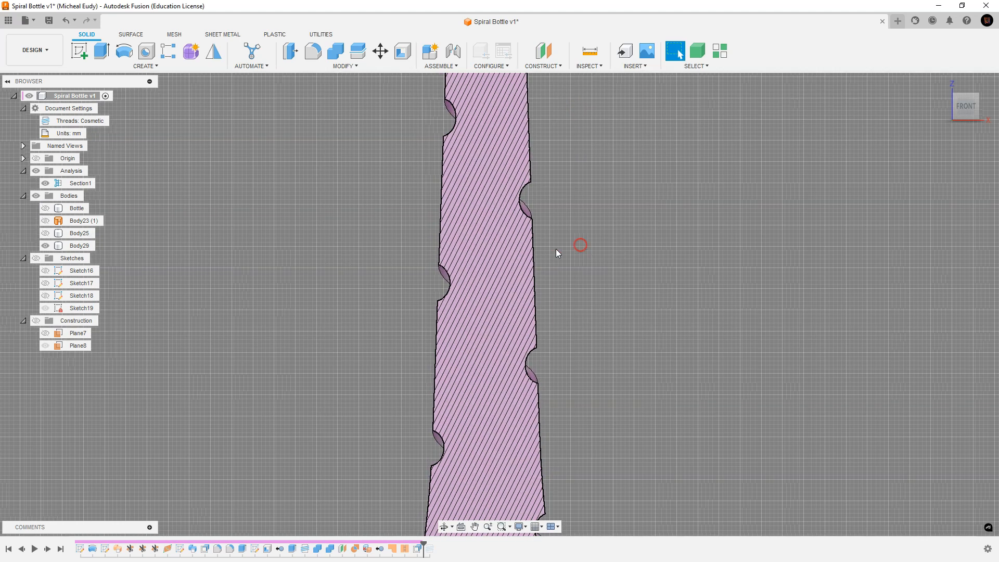
click(510, 267)
shift+middle_drag(514, 248, 382, 226)
shift+middle_drag(663, 241, 652, 285)
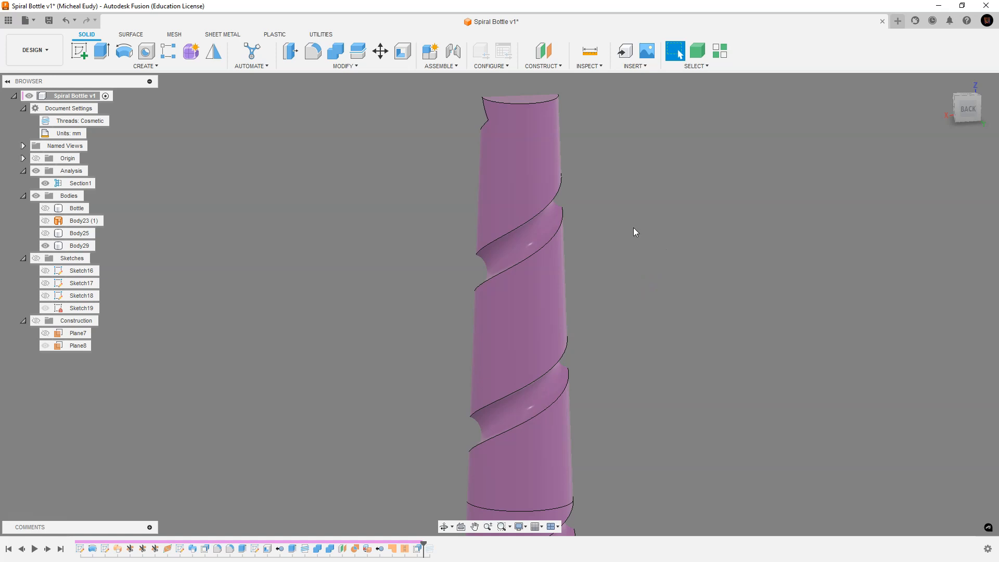
shift+middle_drag(632, 227, 750, 222)
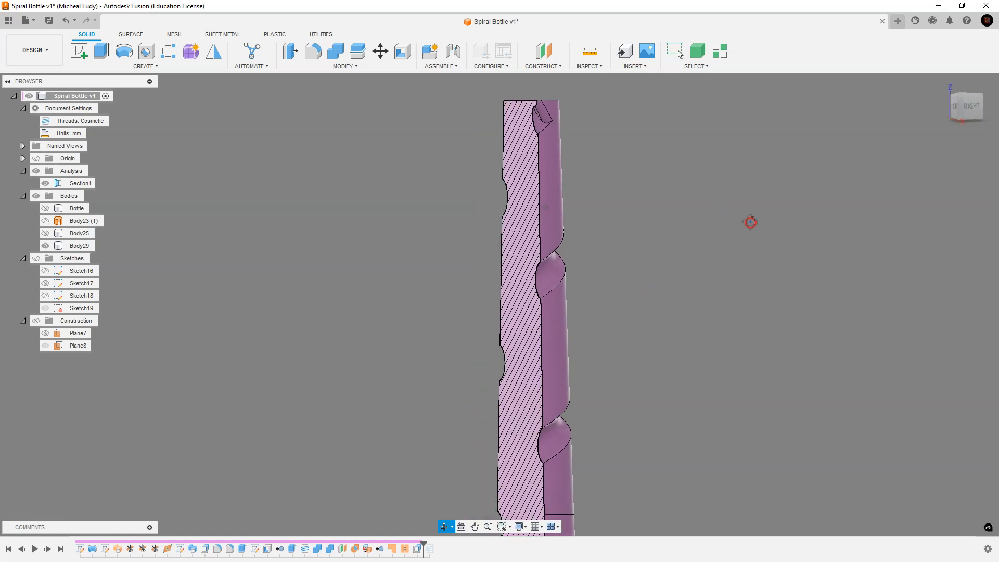
click(45, 183)
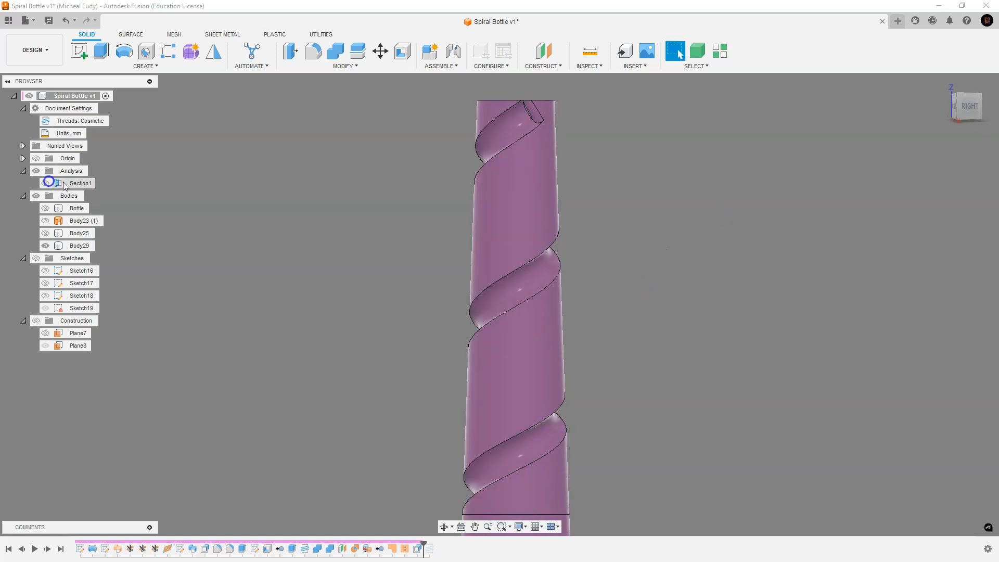
Fillet the spiral groove edges of the liquid body with a constant 3 mm radius.
click(517, 273)
click(512, 269)
right_click(512, 270)
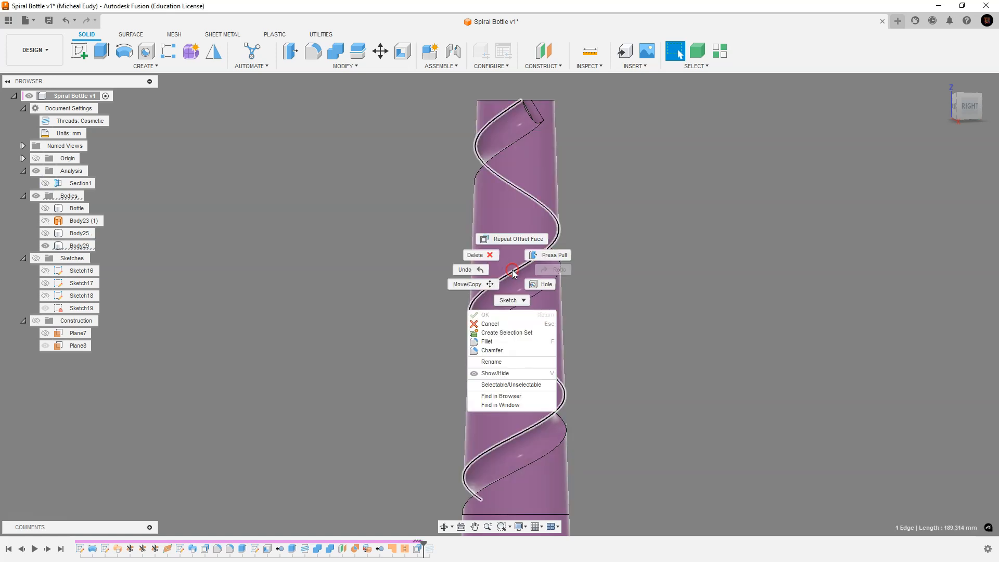
click(486, 341)
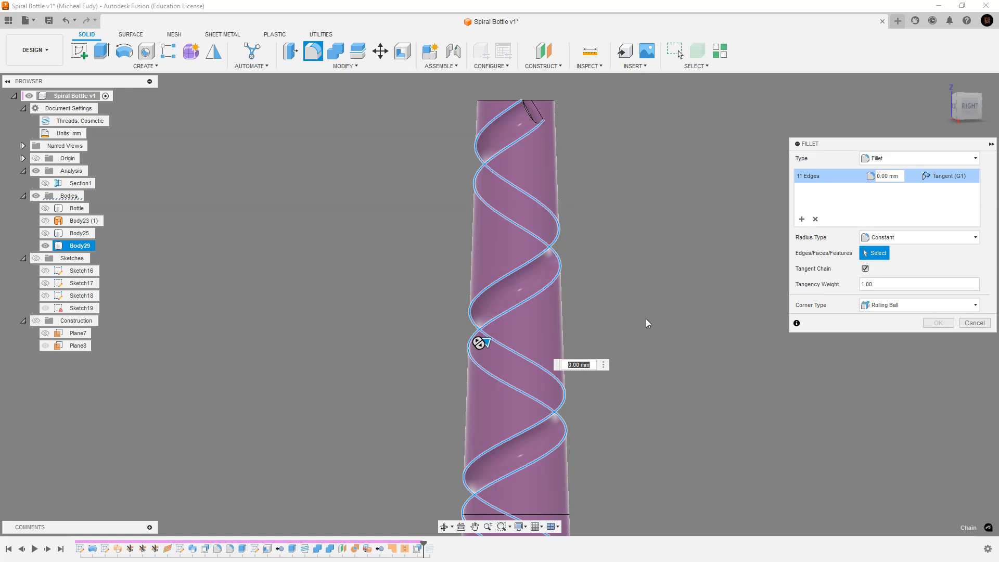
text(.6)
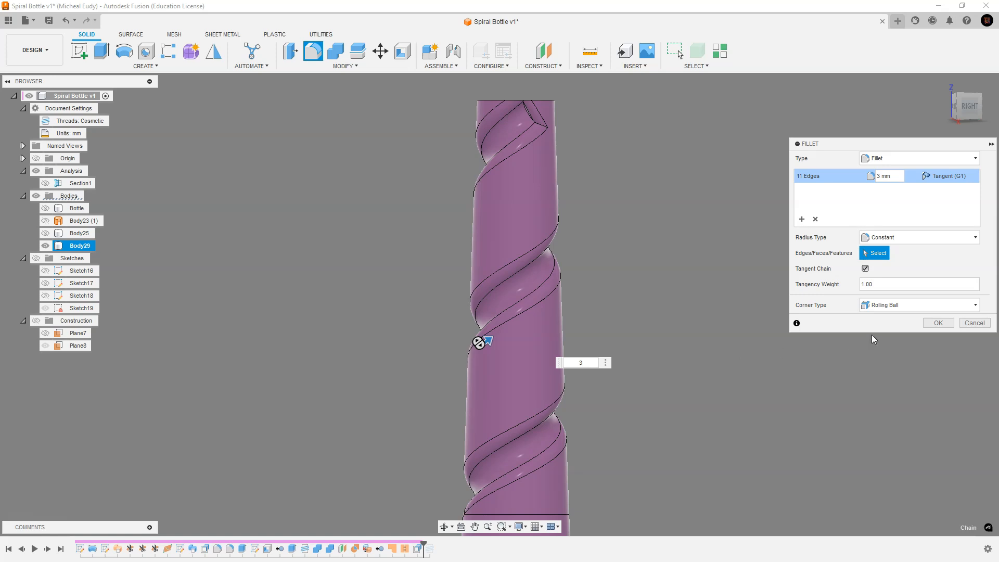
click(935, 323)
Show the Bottle body and the Section1 analysis, and examine how the filleted liquid follows the wall along the bottle.
shift+middle_drag(664, 348, 407, 325)
key(Escape)
click(45, 208)
click(45, 183)
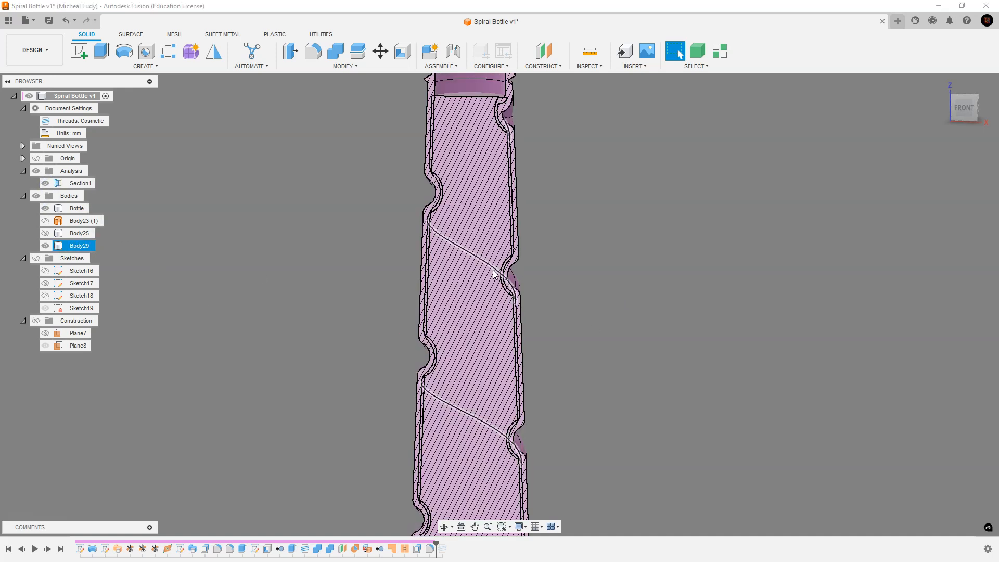
scroll(566, 311, up, 5)
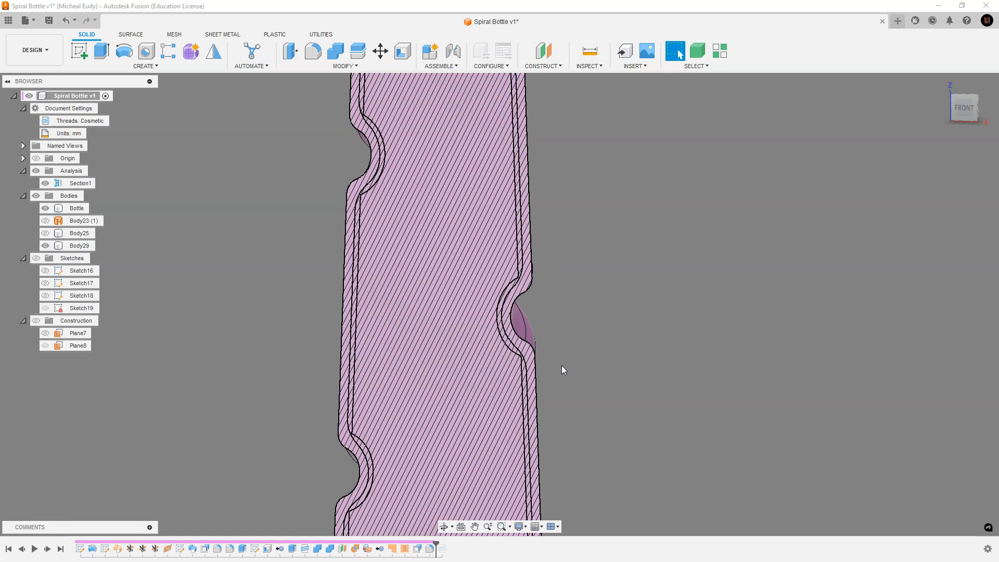
middle_drag(685, 385, 676, 285)
middle_drag(631, 375, 637, 206)
middle_drag(651, 339, 633, 135)
middle_drag(646, 283, 643, 151)
scroll(462, 374, up, 2)
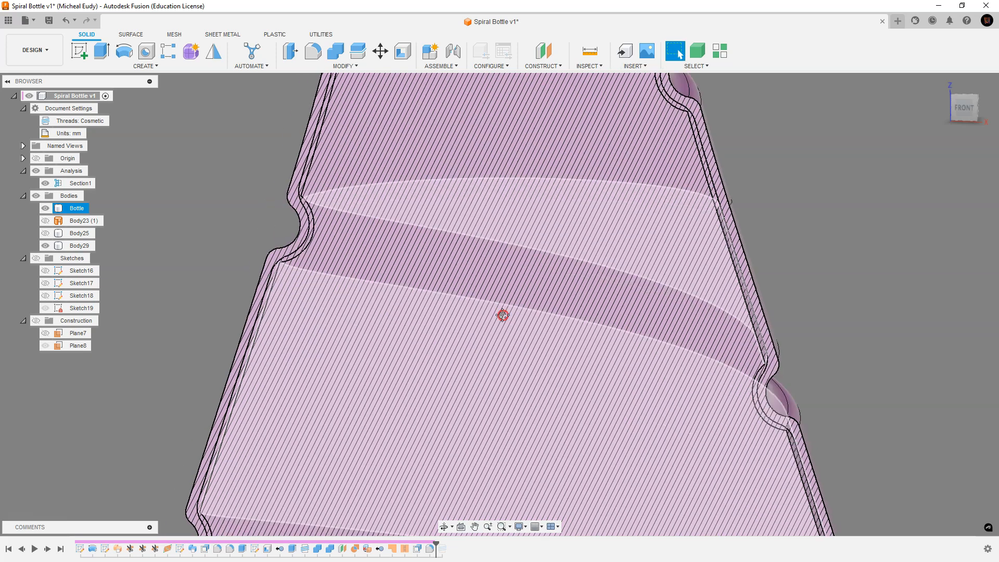
middle_drag(502, 312, 565, 192)
scroll(180, 238, down, 6)
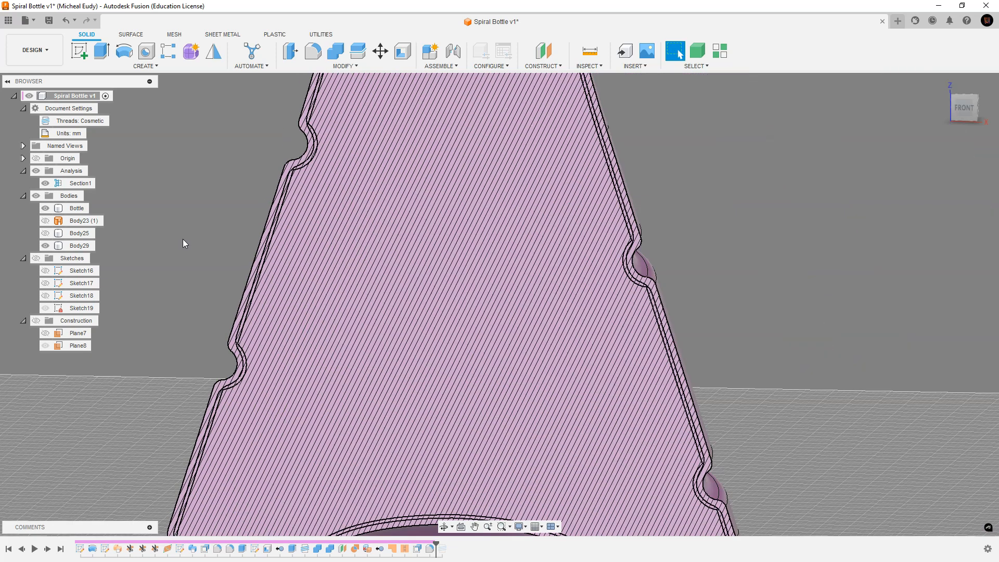
Rename the body Body29 as Liquid and create a component from it.
middle_drag(170, 245, 363, 194)
click(83, 247)
double_click(84, 249)
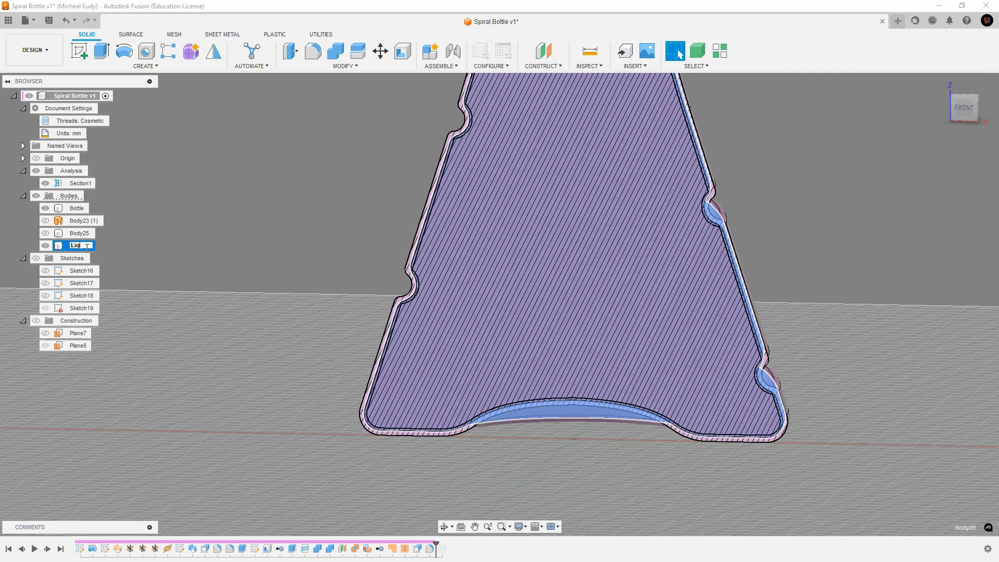
key(Return)
right_click(77, 250)
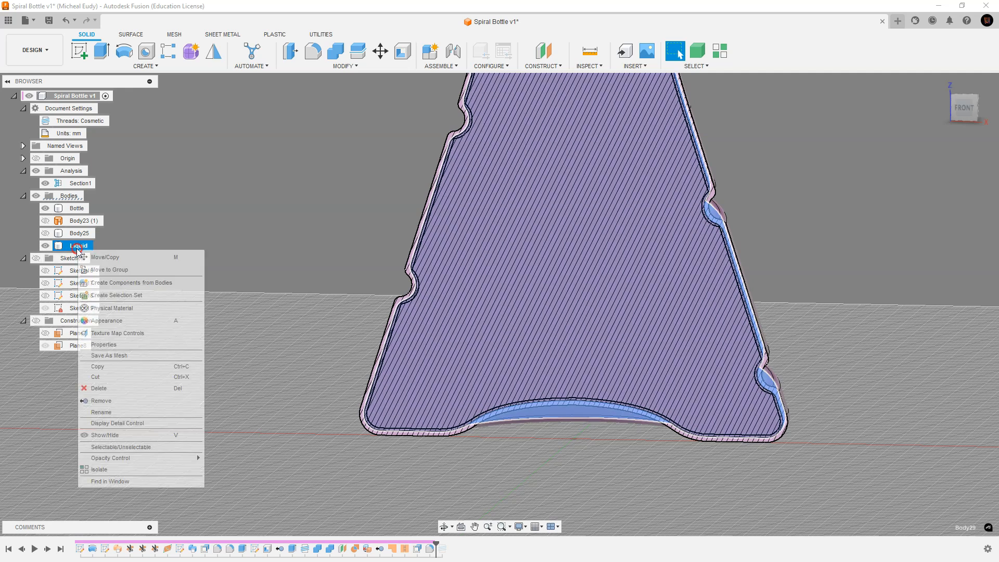
click(121, 287)
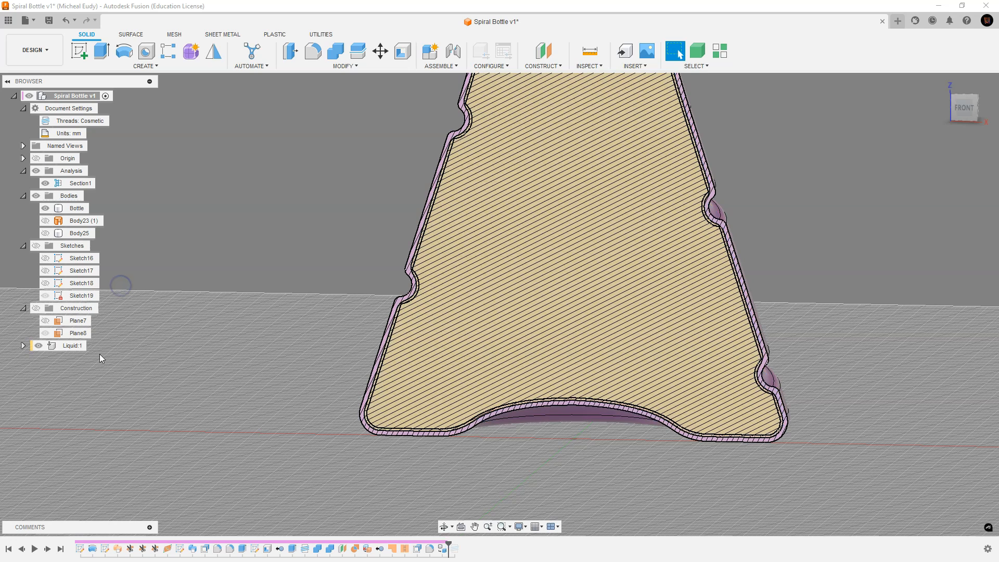
Examine the sectioned bottle neck and the top of the Liquid component inside it.
middle_drag(854, 278, 790, 541)
middle_drag(649, 276, 654, 423)
middle_drag(614, 140, 598, 398)
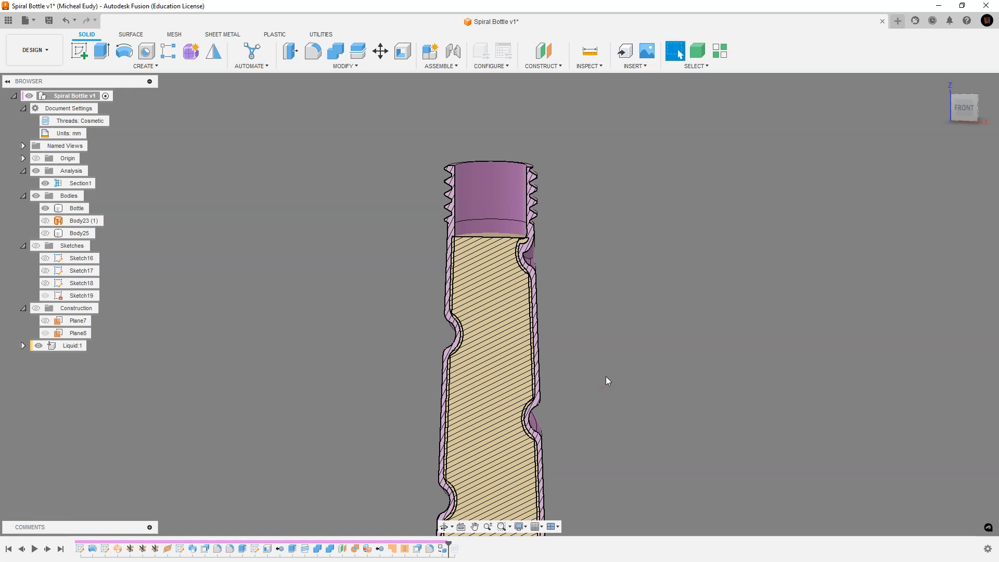
scroll(606, 376, down, 2)
scroll(499, 360, up, 2)
shift+middle_drag(393, 349, 407, 398)
drag(430, 399, 421, 400)
key(Escape)
middle_drag(664, 303, 606, 320)
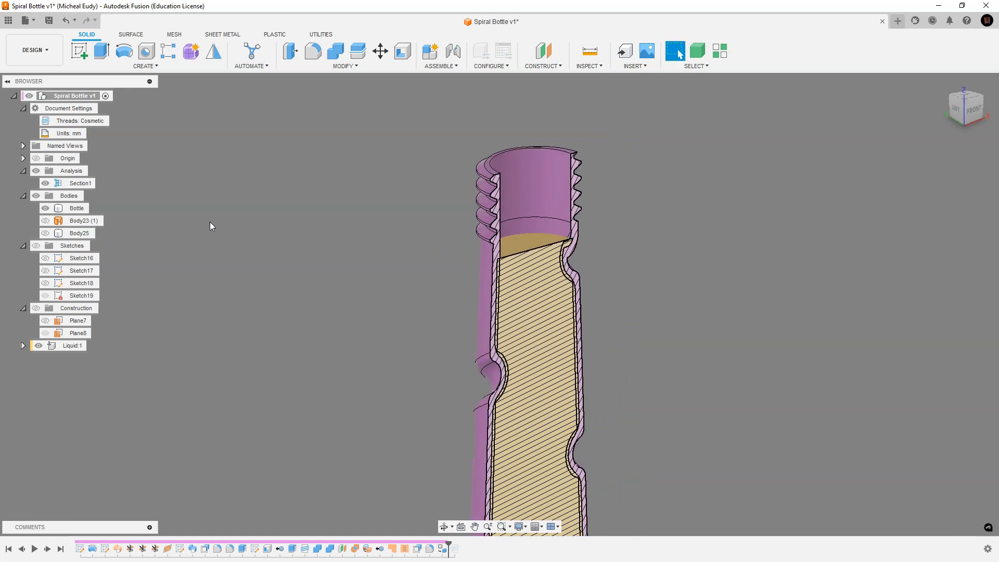
Hide the Bottle body and expand the Liquid:1 component down to its Liquid body.
click(45, 208)
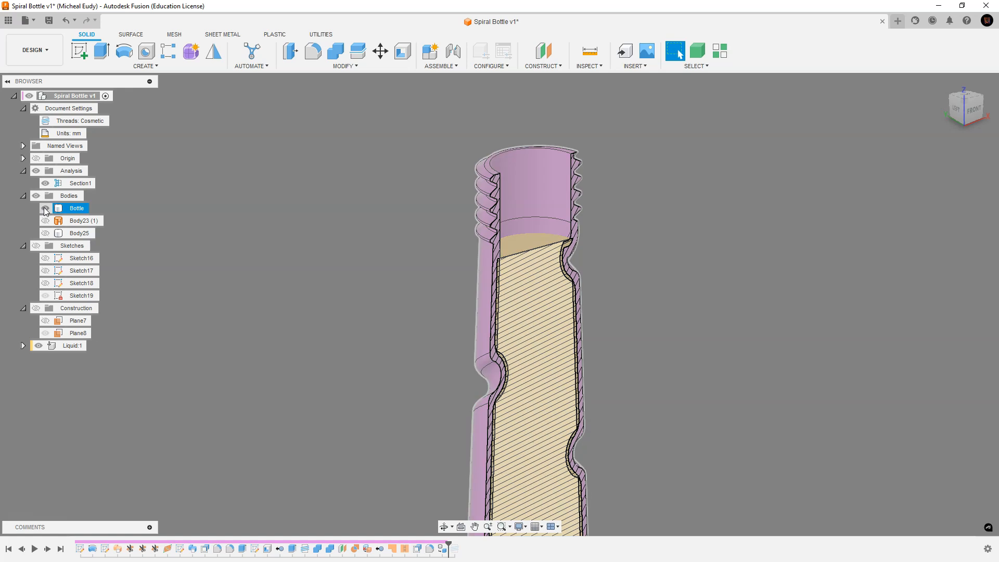
click(44, 209)
click(22, 345)
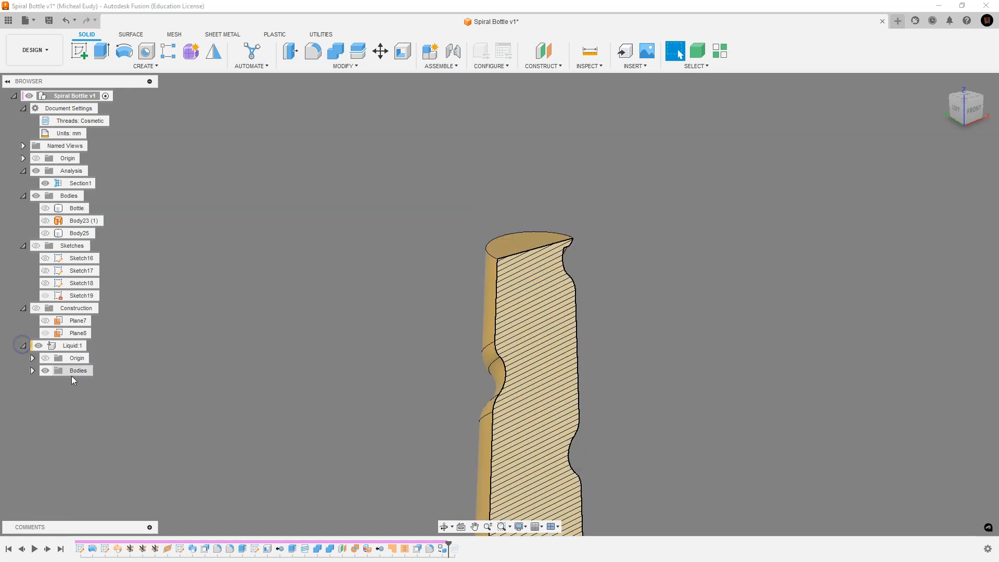
click(33, 371)
click(32, 370)
scroll(549, 230, up, 3)
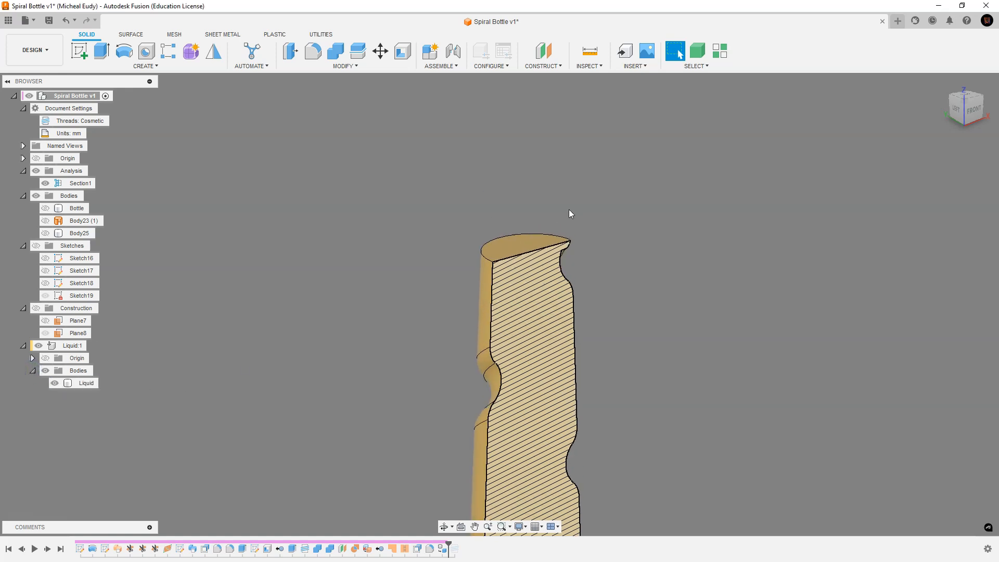
Offset the top face of the Liquid body upward by about 6.42 mm as a new surface body.
click(133, 35)
click(505, 262)
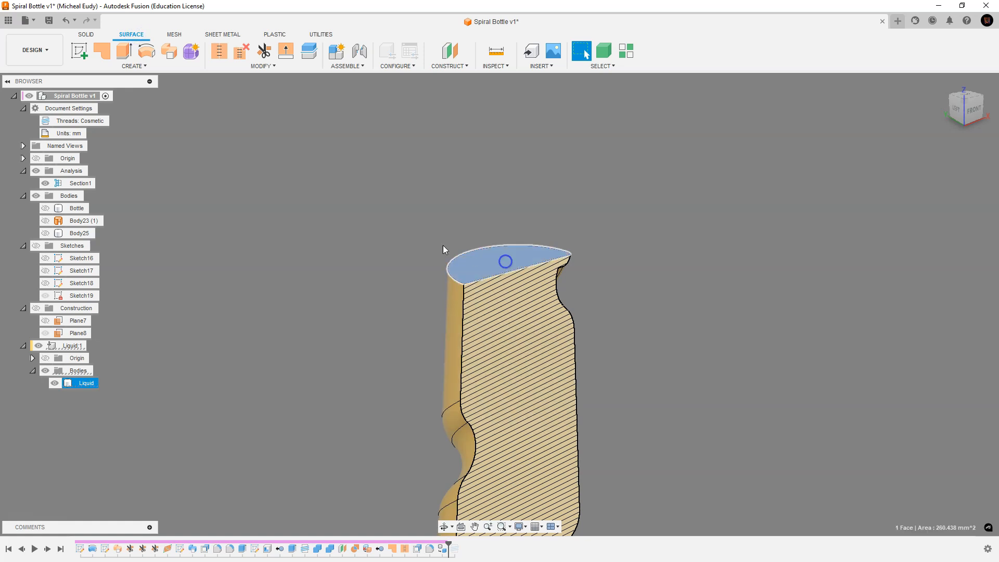
click(146, 67)
click(116, 183)
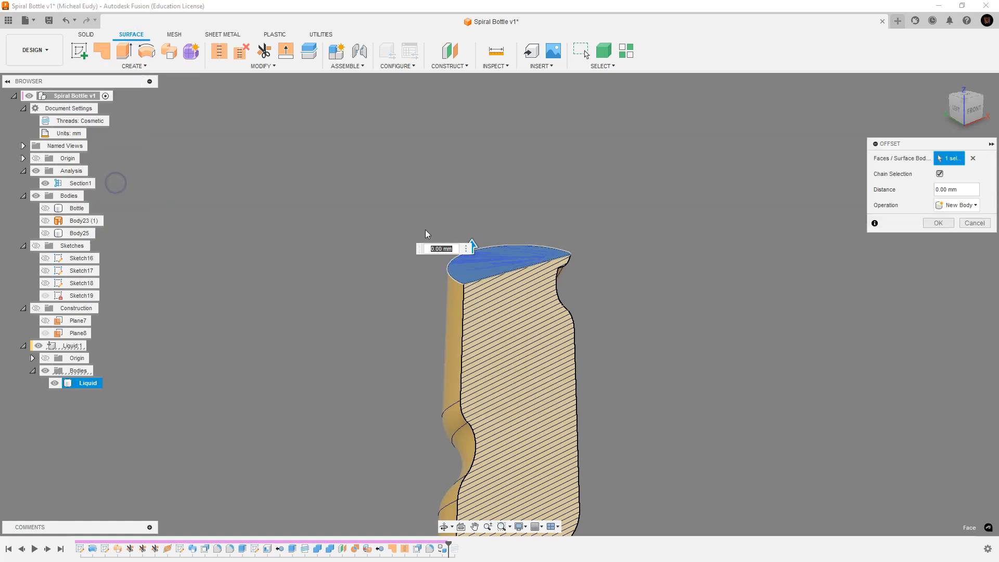
drag(474, 243, 470, 200)
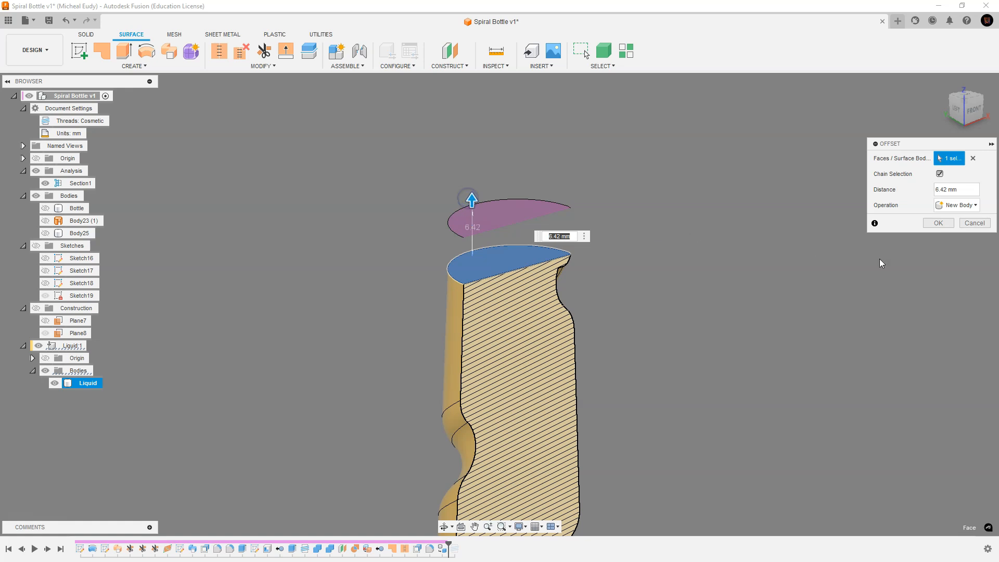
click(937, 223)
Thicken the offset surface upward into a new solid body above the liquid.
click(518, 218)
click(129, 66)
click(118, 212)
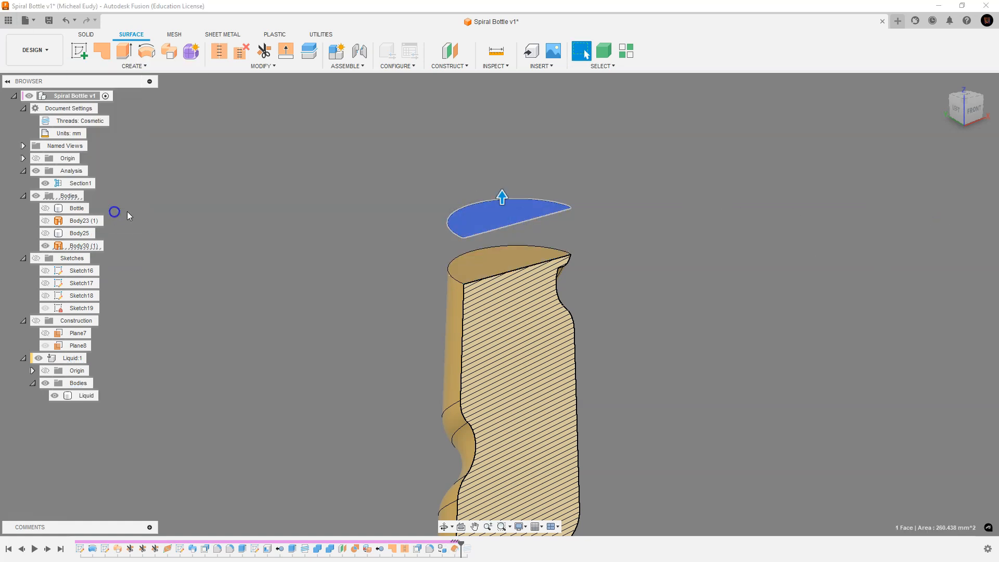
drag(501, 197, 502, 90)
click(939, 238)
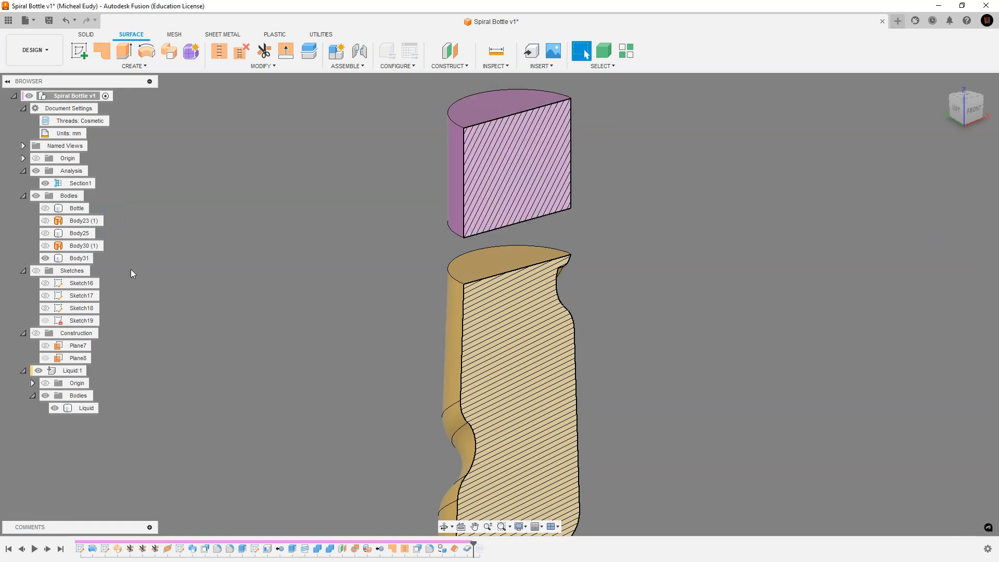
Sketch a point at the origin on the thickened body's top face, with the section analysis hidden.
middle_drag(204, 227, 238, 233)
shift+middle_drag(582, 213, 584, 240)
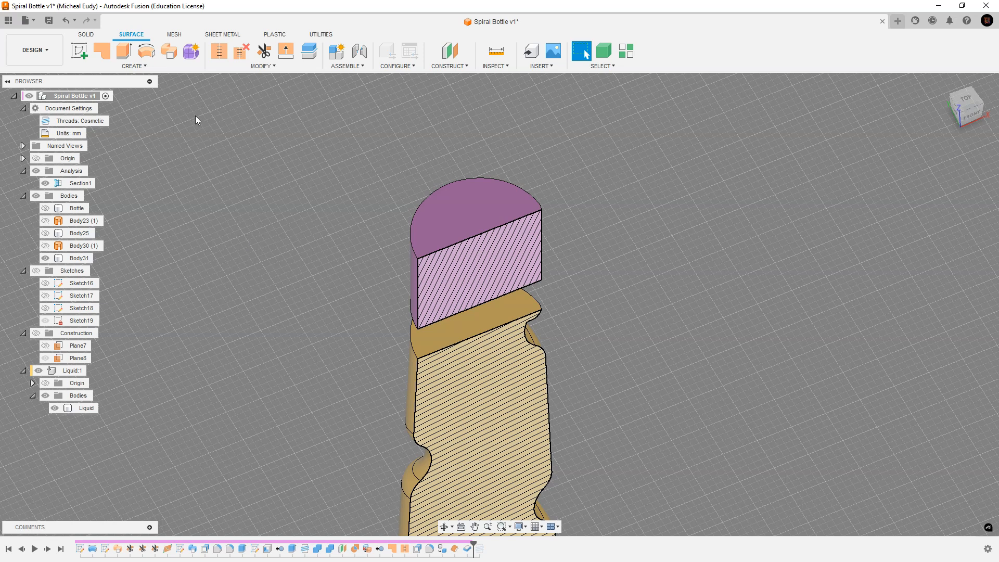
click(79, 50)
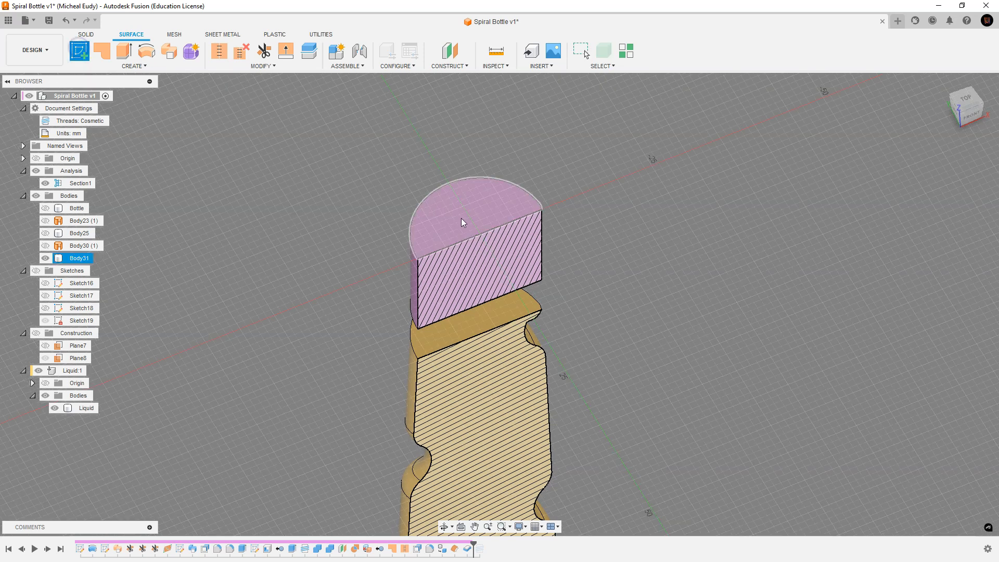
click(466, 219)
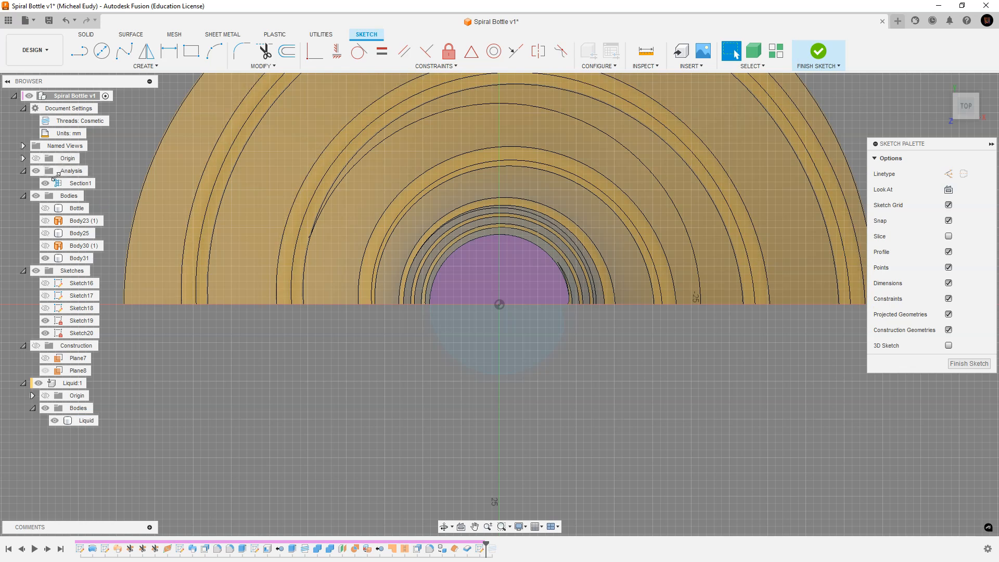
click(36, 170)
click(145, 66)
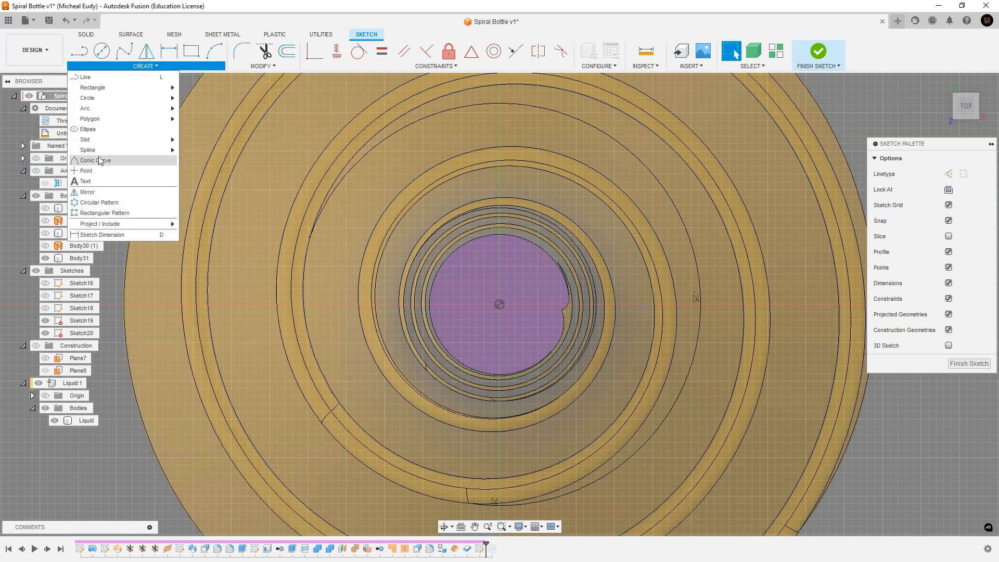
click(86, 171)
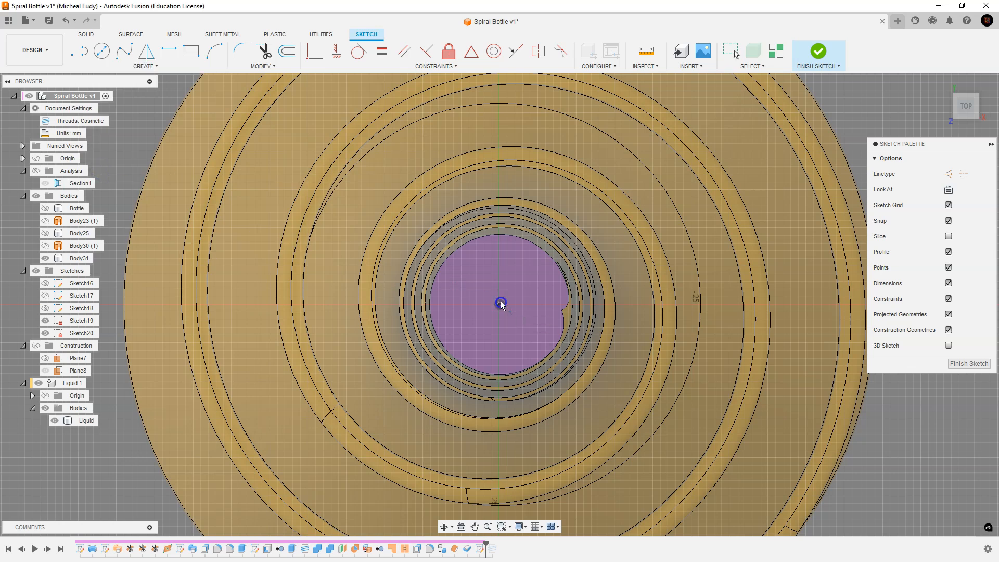
shift+middle_drag(971, 372, 916, 219)
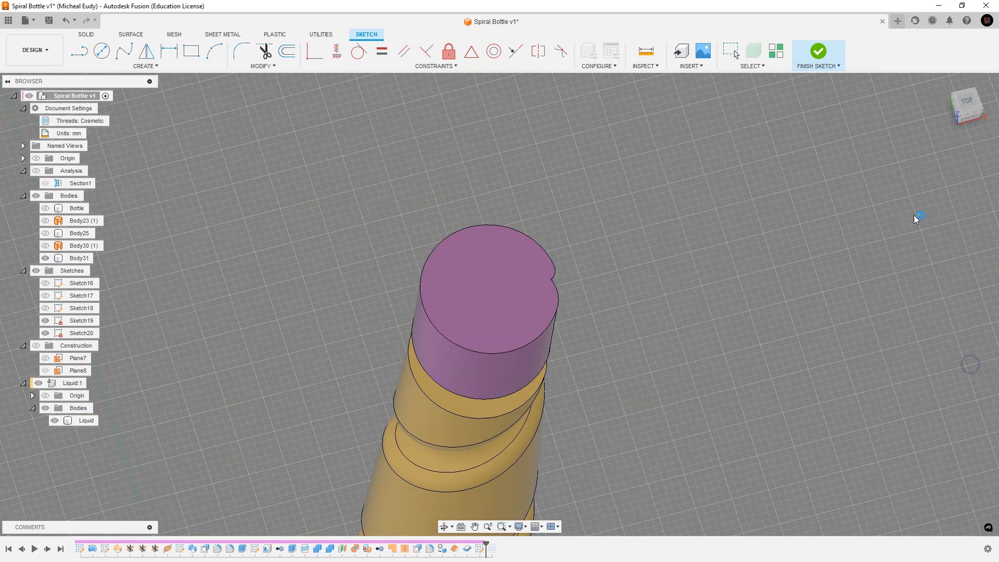
click(818, 50)
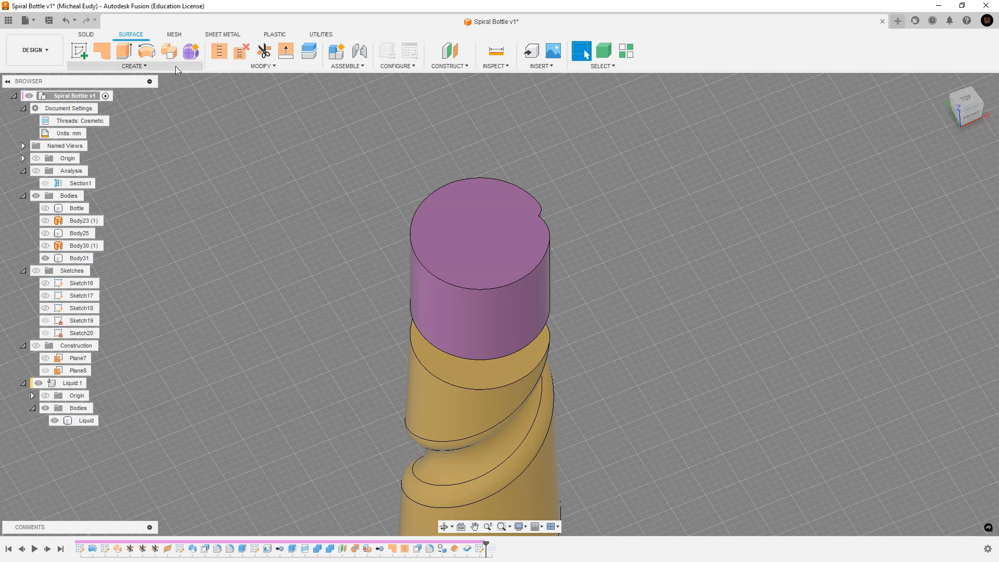
click(83, 34)
click(306, 67)
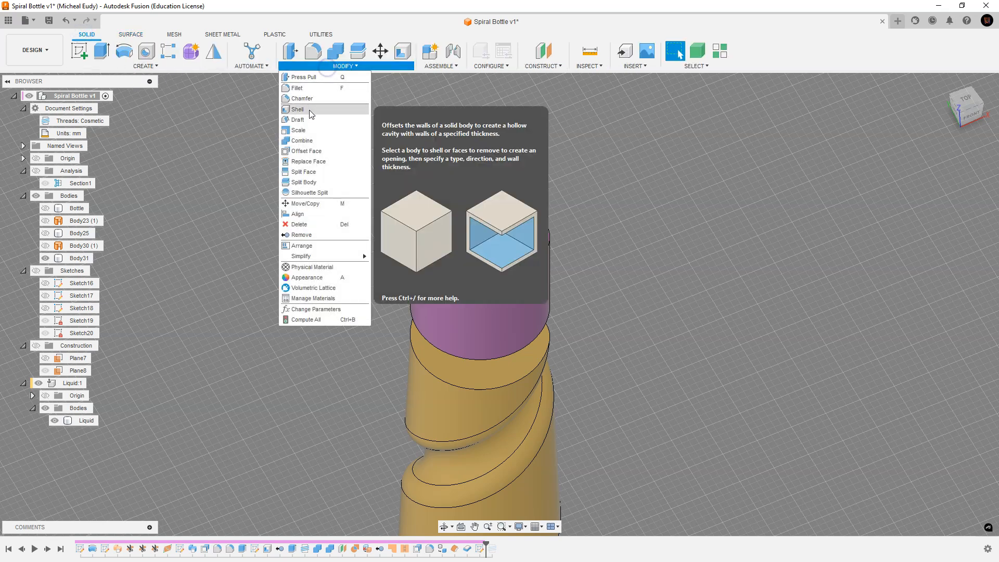
click(307, 130)
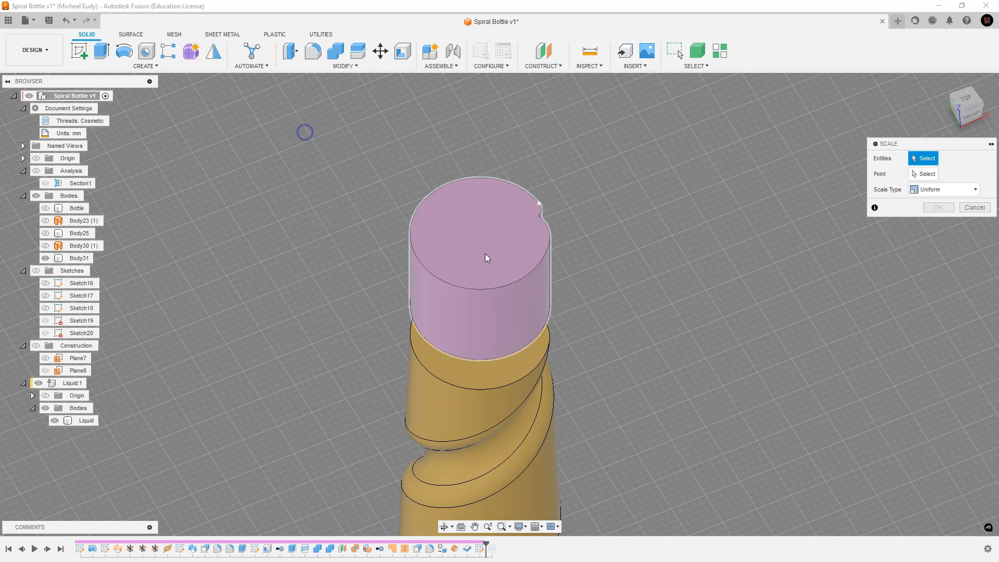
click(520, 304)
click(540, 203)
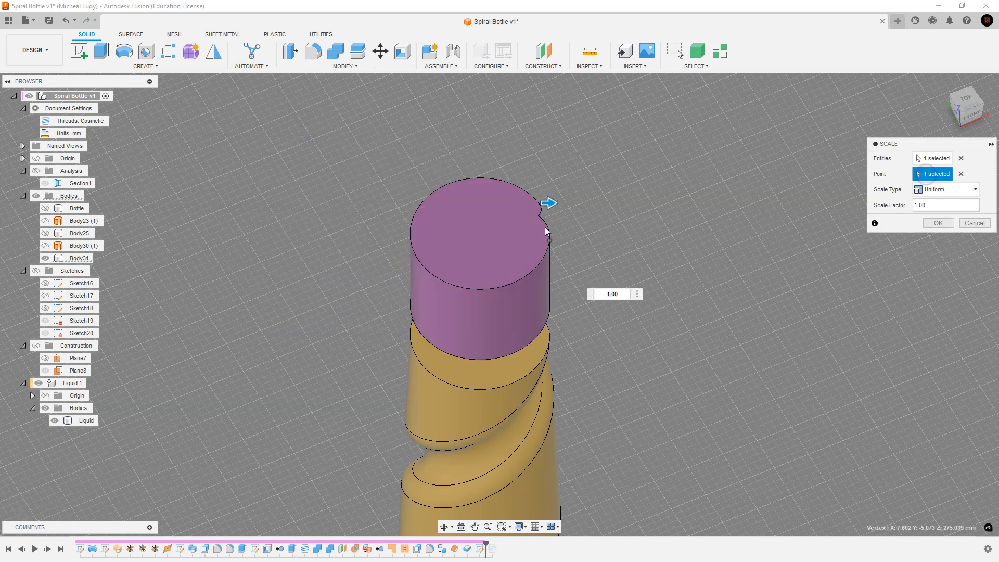
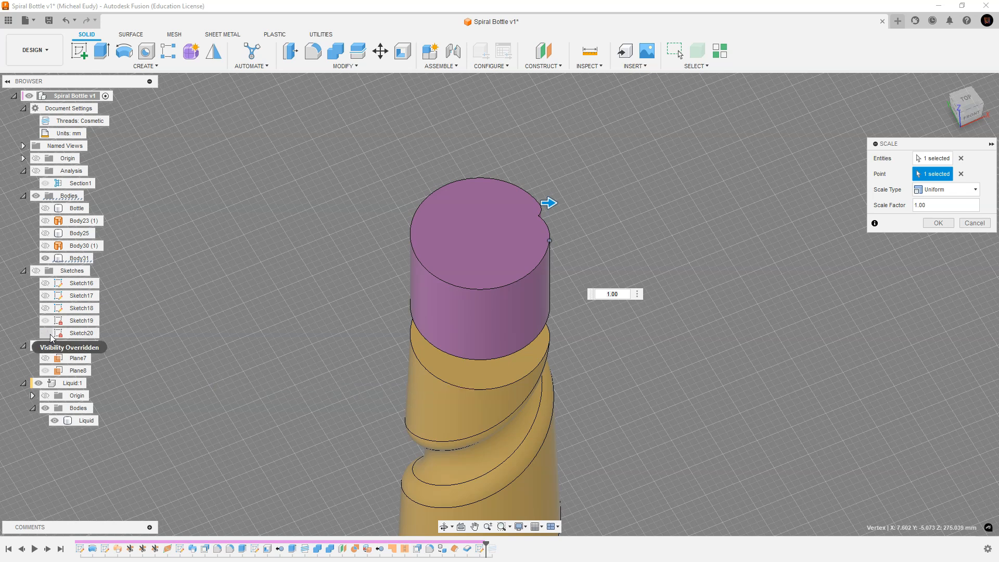
shift+middle_drag(583, 275, 553, 248)
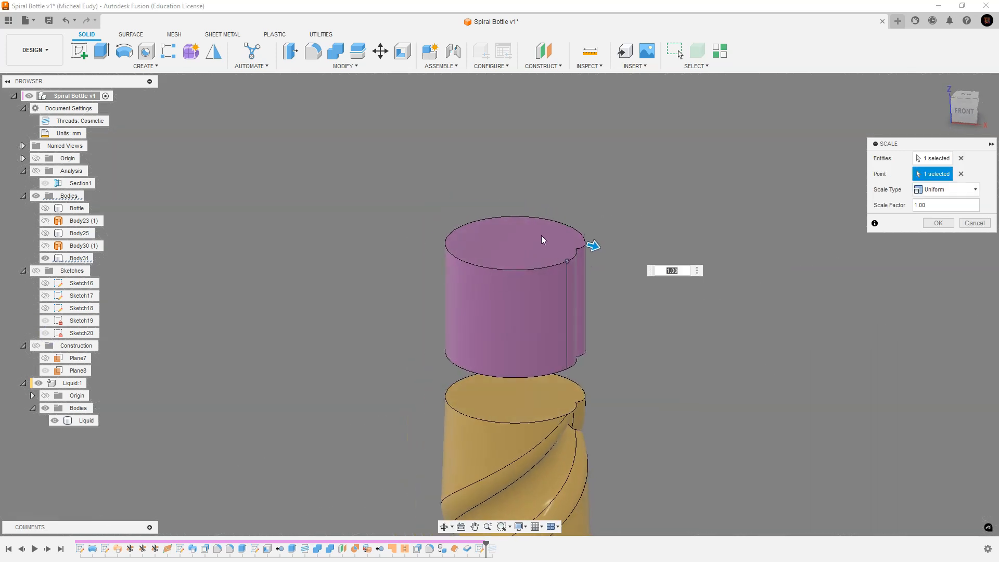
click(974, 223)
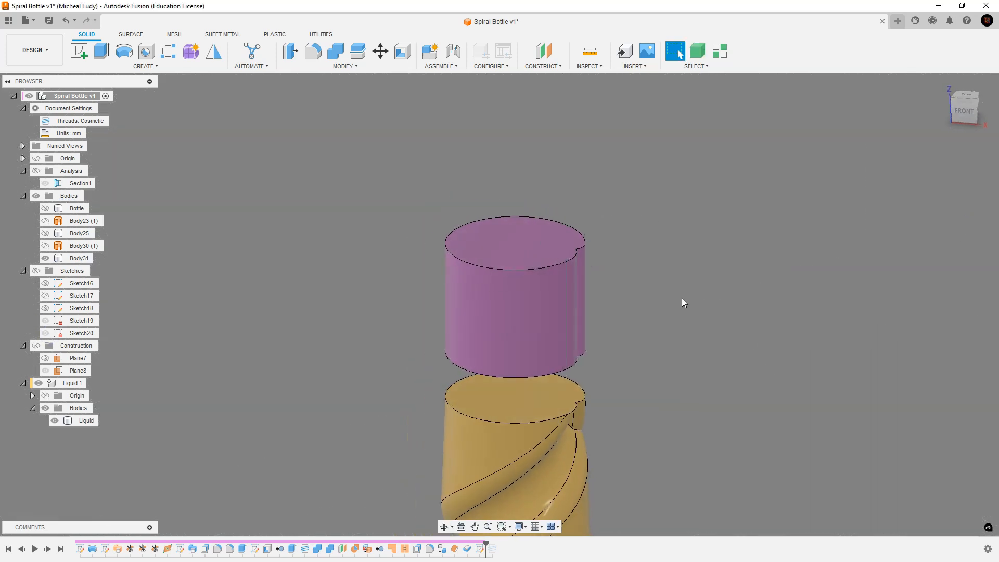
Activate the Liquid:1 component for editing.
middle_drag(642, 298, 580, 182)
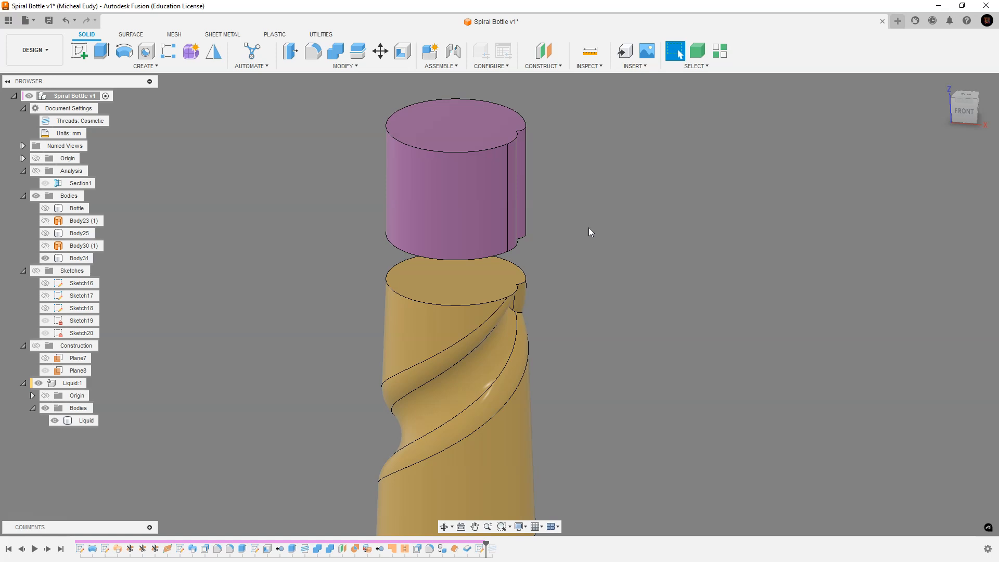
shift+middle_drag(569, 248, 548, 249)
click(67, 386)
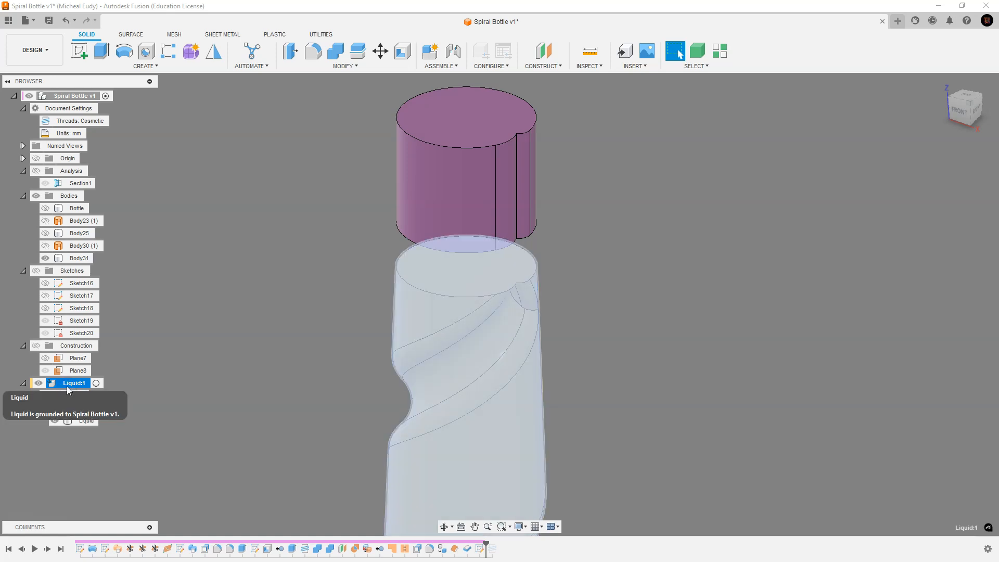
click(96, 383)
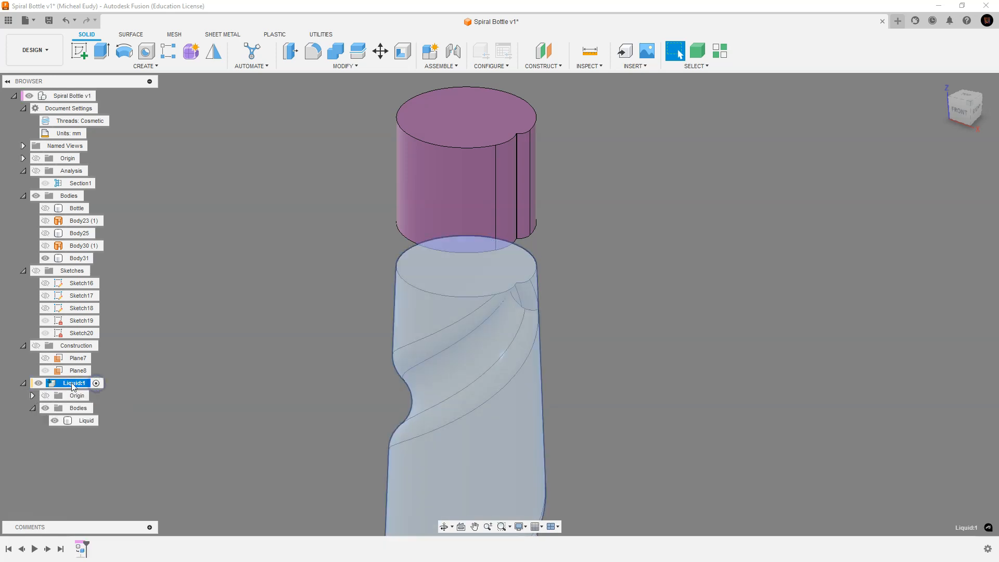
In the Liquid component, create a sketch on the top face of Body31 with a point at the origin.
click(78, 56)
click(477, 132)
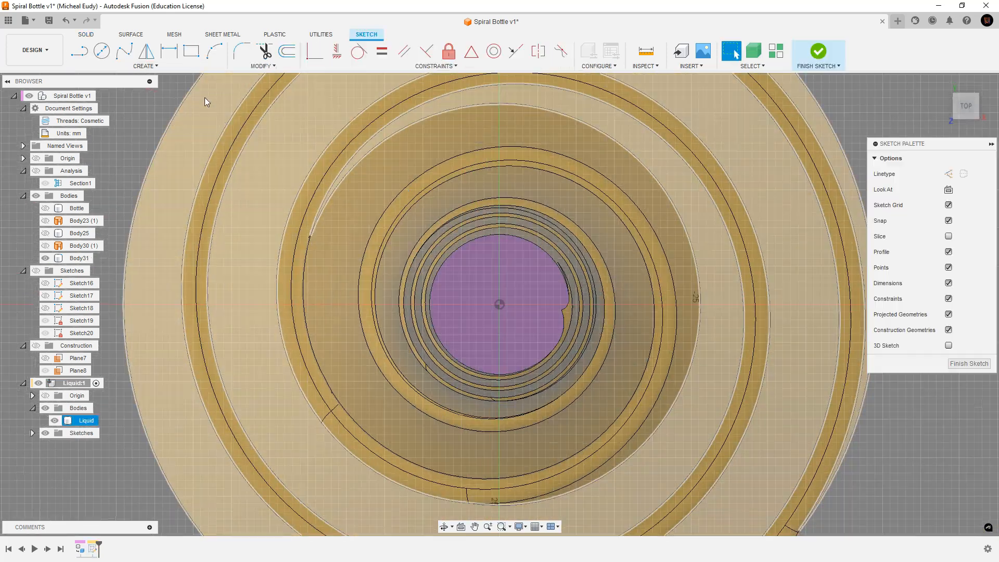
click(155, 67)
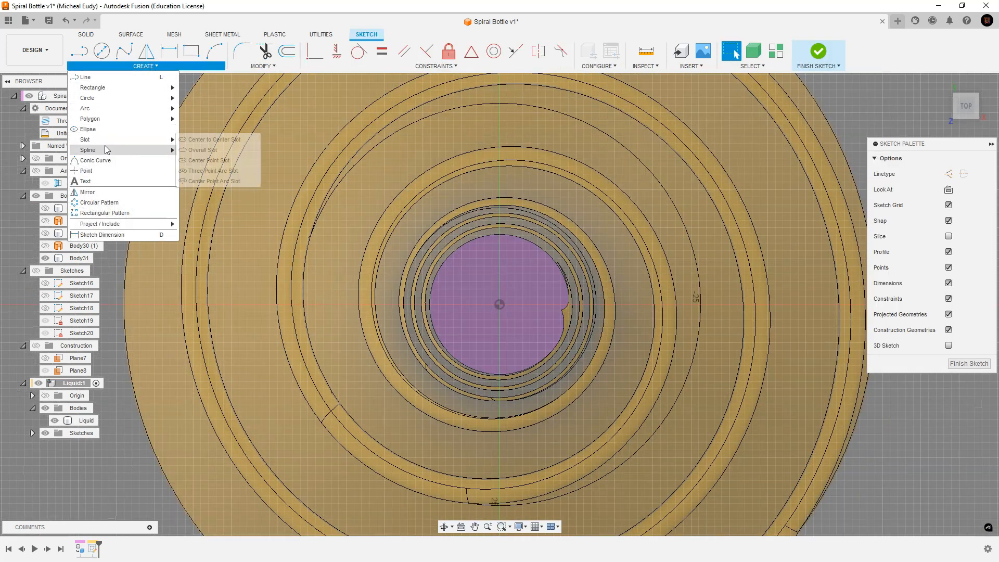
click(86, 171)
click(498, 305)
right_click(515, 328)
click(541, 325)
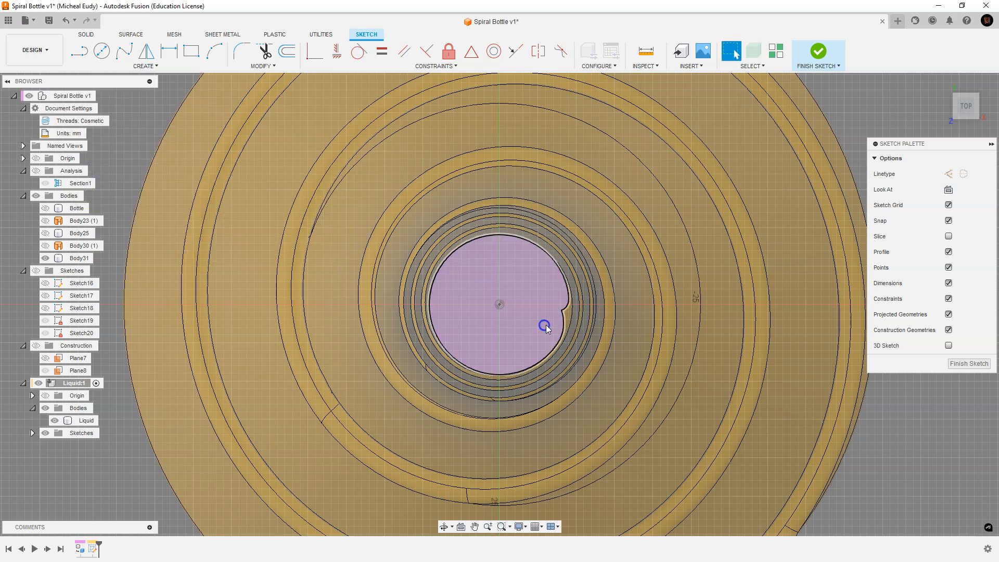
click(961, 364)
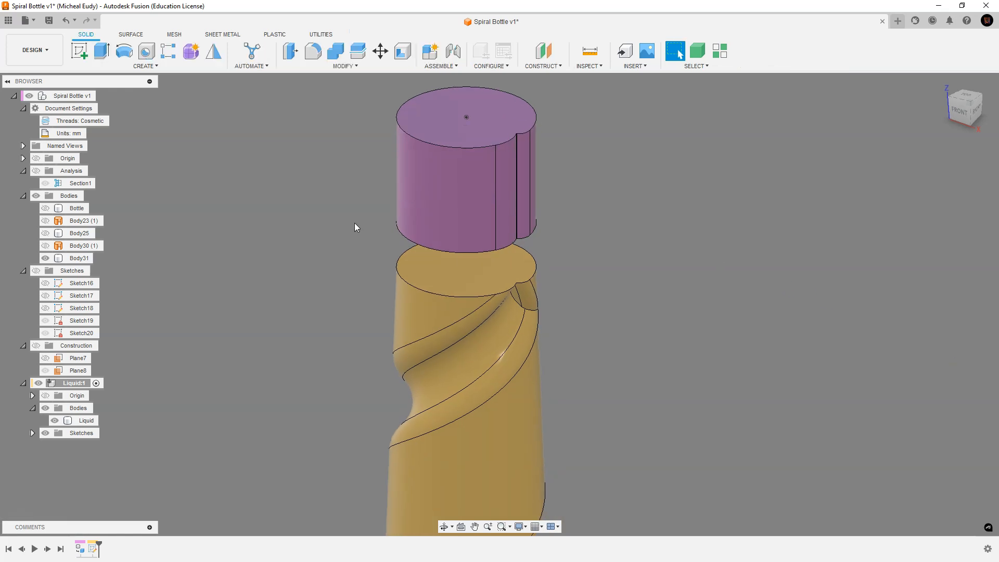
Scale Body31 uniformly about the central sketch point by a factor of about 1.061.
click(344, 67)
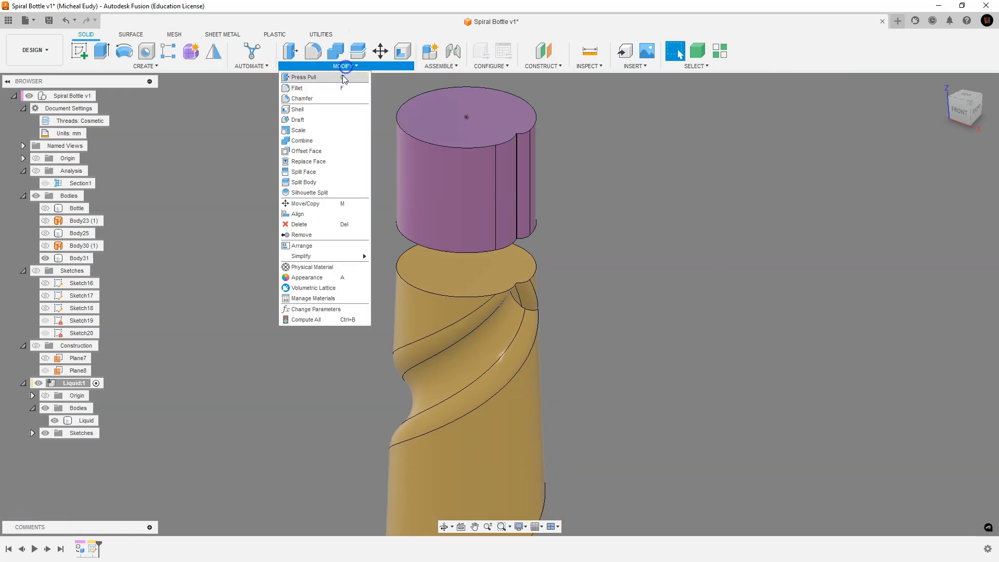
click(312, 131)
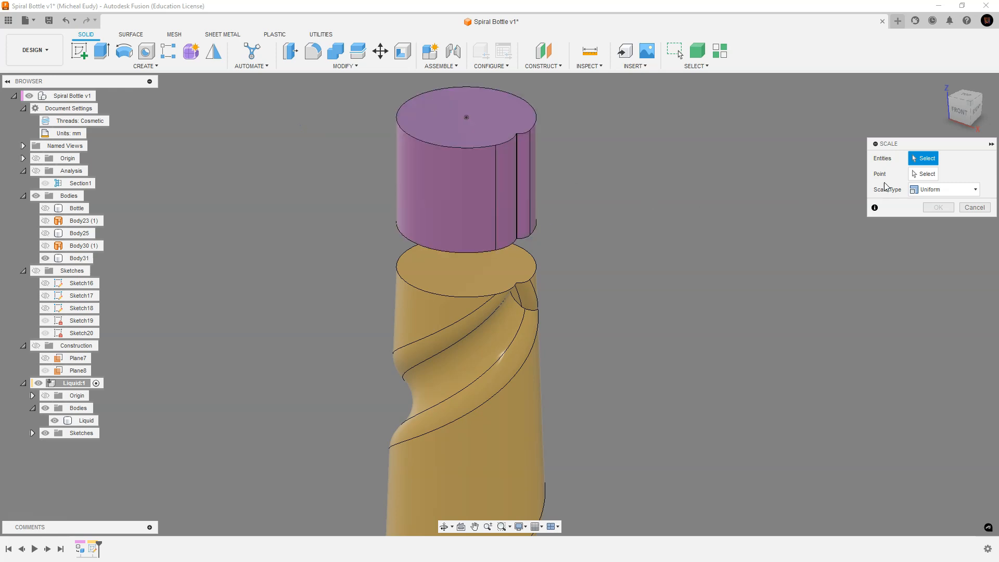
click(449, 202)
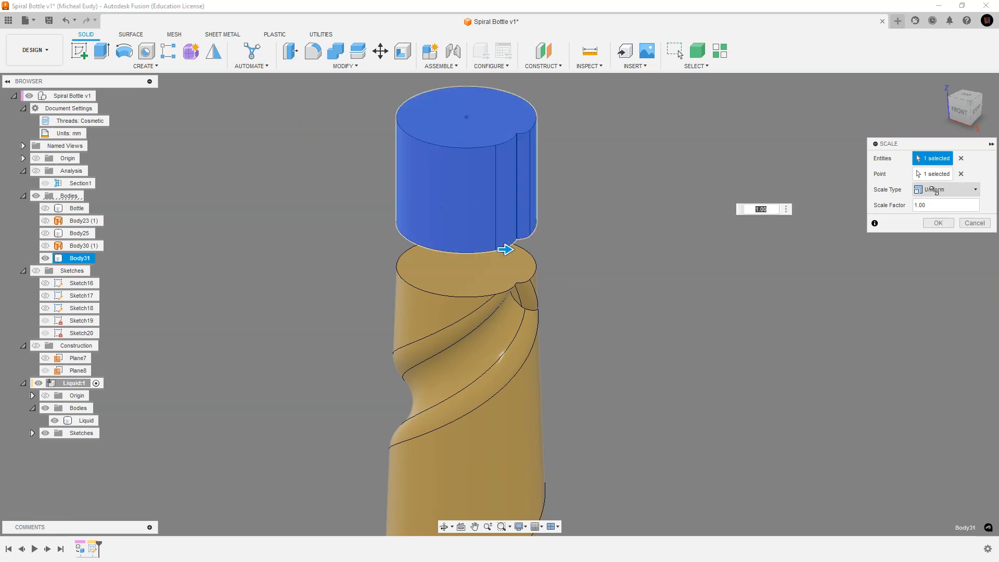
click(933, 173)
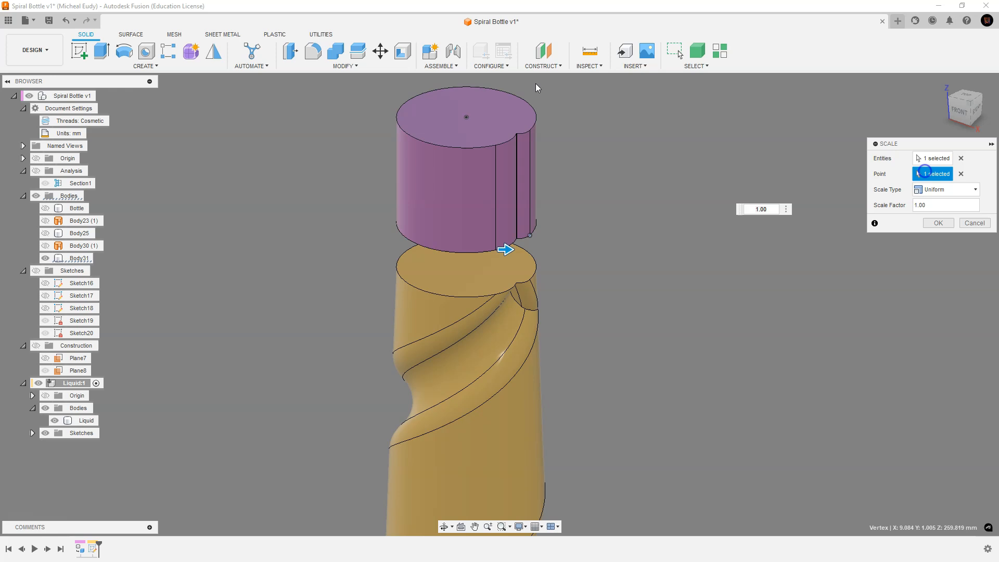
click(465, 120)
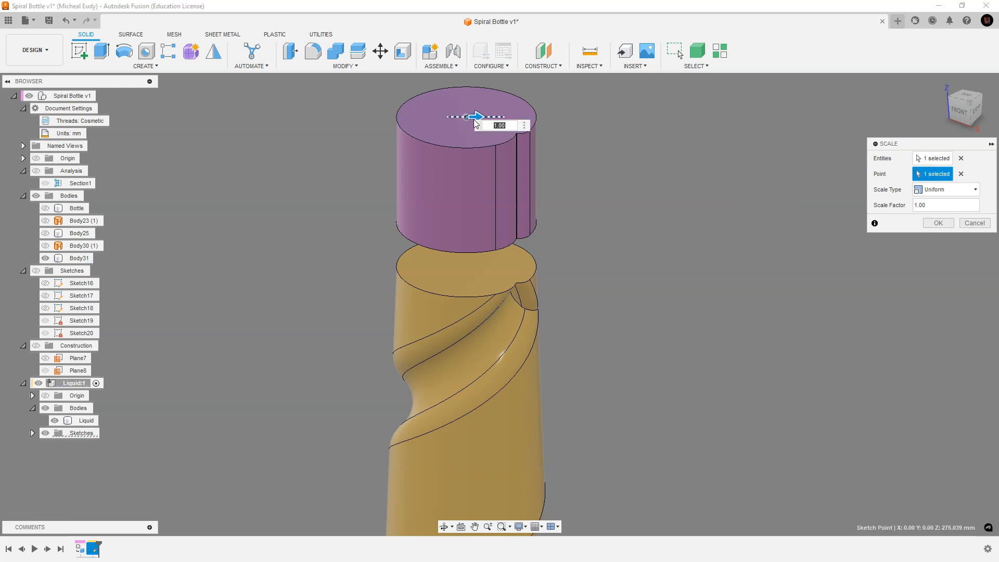
drag(471, 115, 482, 116)
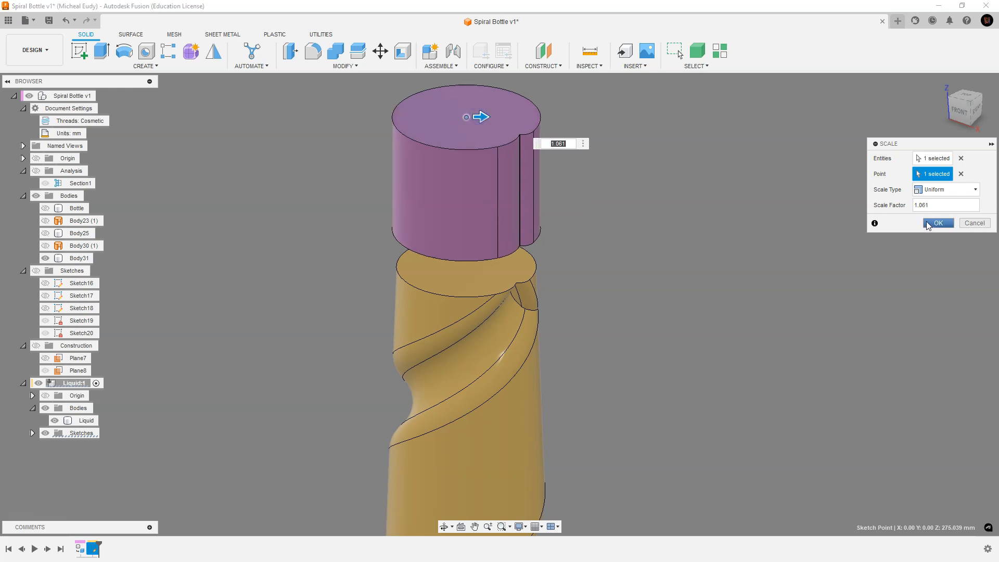
click(938, 222)
Try to fillet the bottom face of Body31 with a radius of about 3.4 mm.
click(464, 261)
right_click(464, 261)
click(738, 182)
shift+middle_drag(607, 305, 620, 254)
click(638, 257)
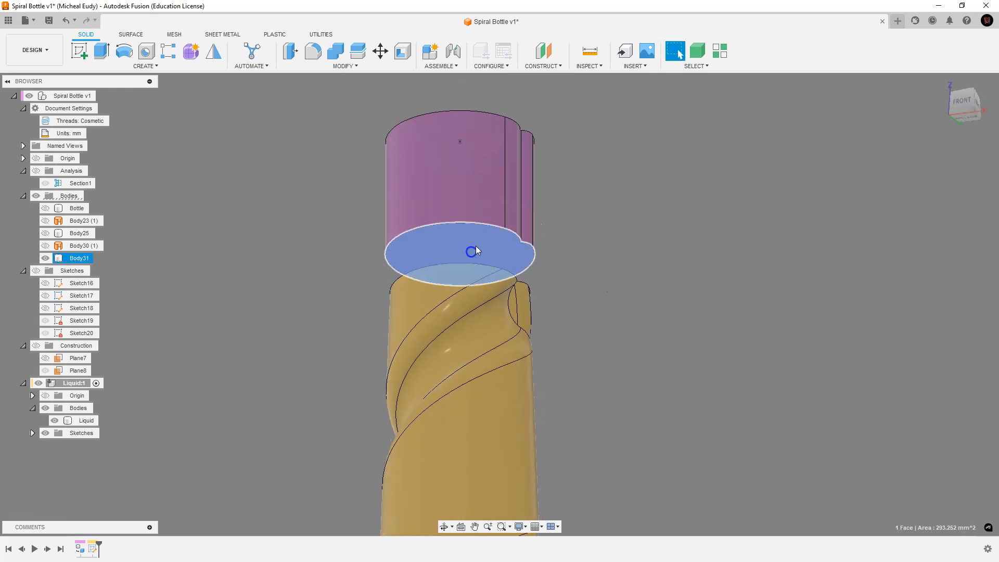
click(475, 245)
click(320, 52)
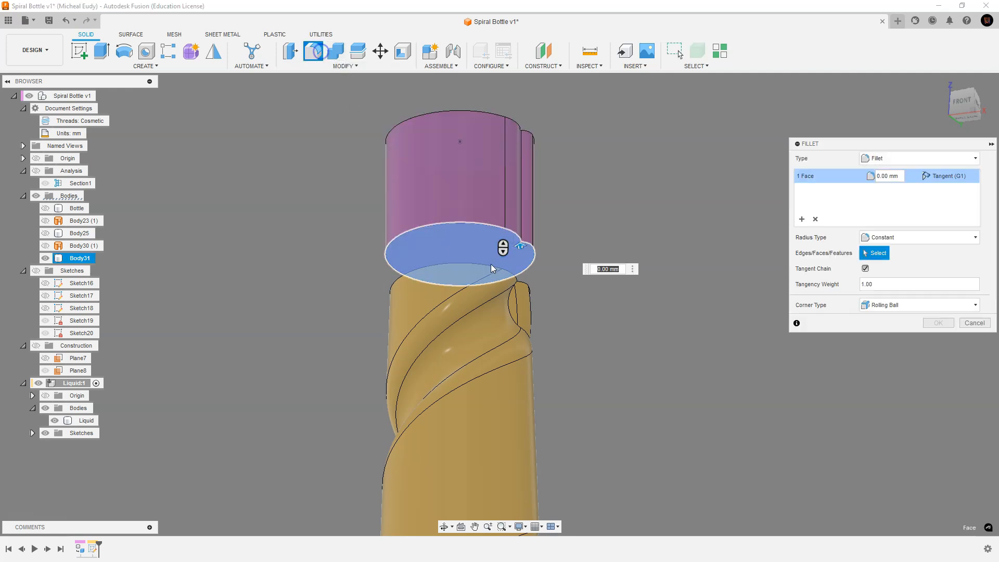
drag(521, 247, 519, 241)
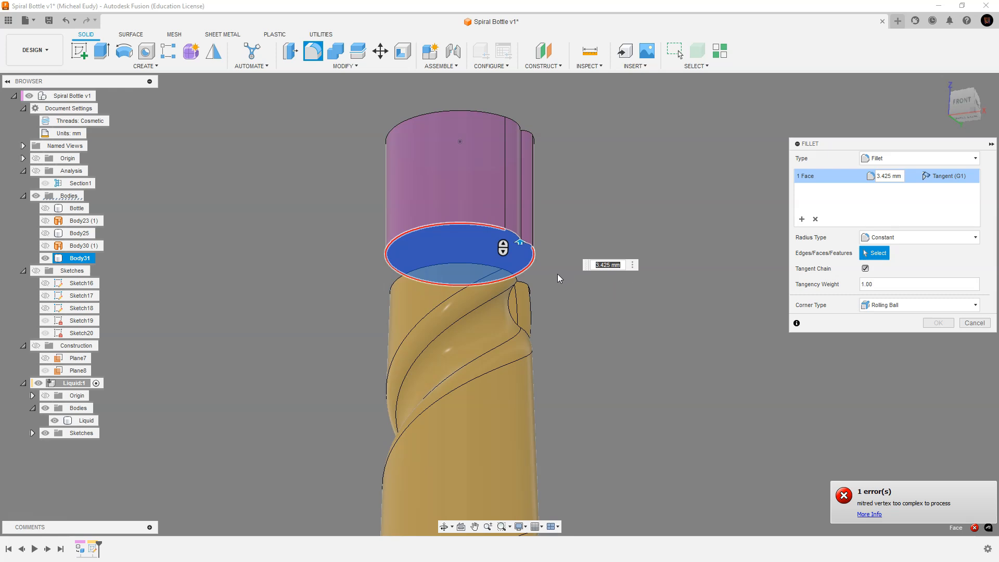
shift+middle_drag(552, 292, 506, 319)
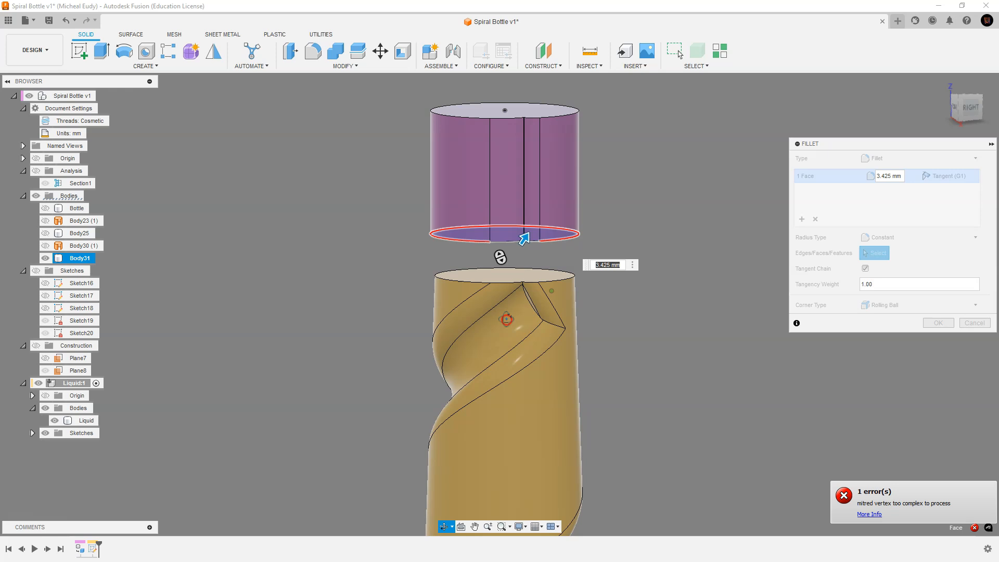
shift+middle_drag(506, 320, 506, 319)
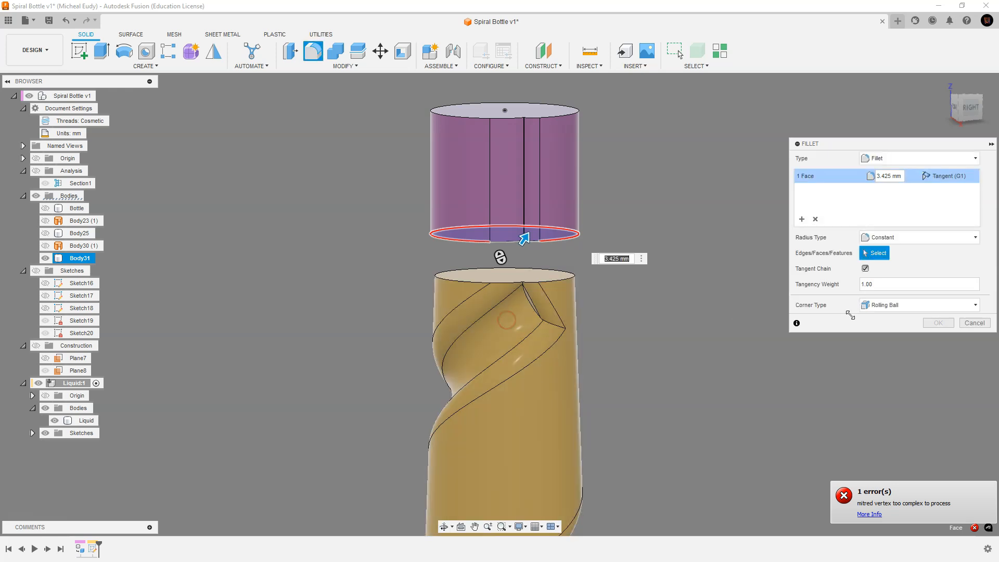
click(973, 323)
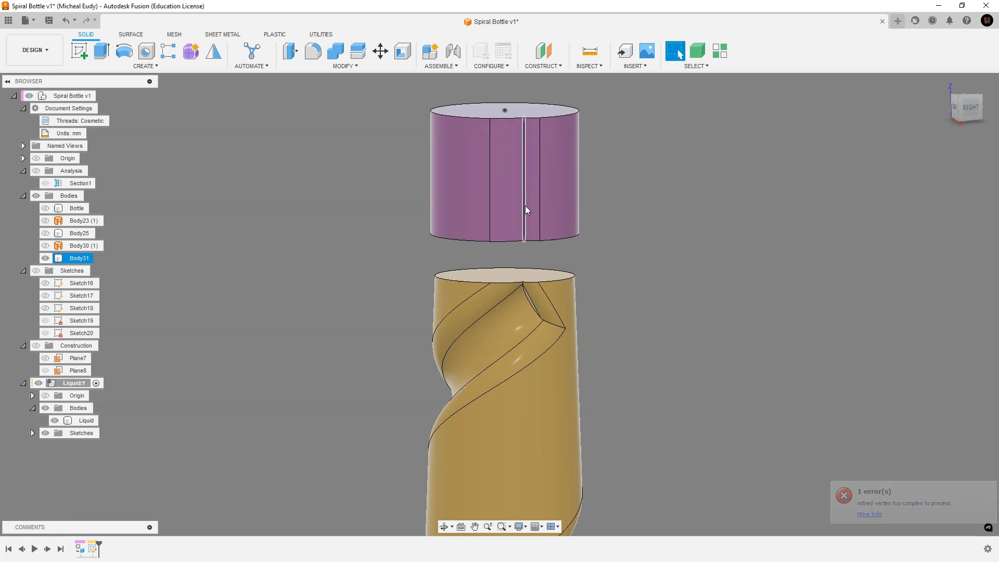
shift+middle_drag(534, 220, 563, 228)
scroll(570, 146, down, 1)
scroll(570, 146, up, 1)
scroll(573, 149, up, 2)
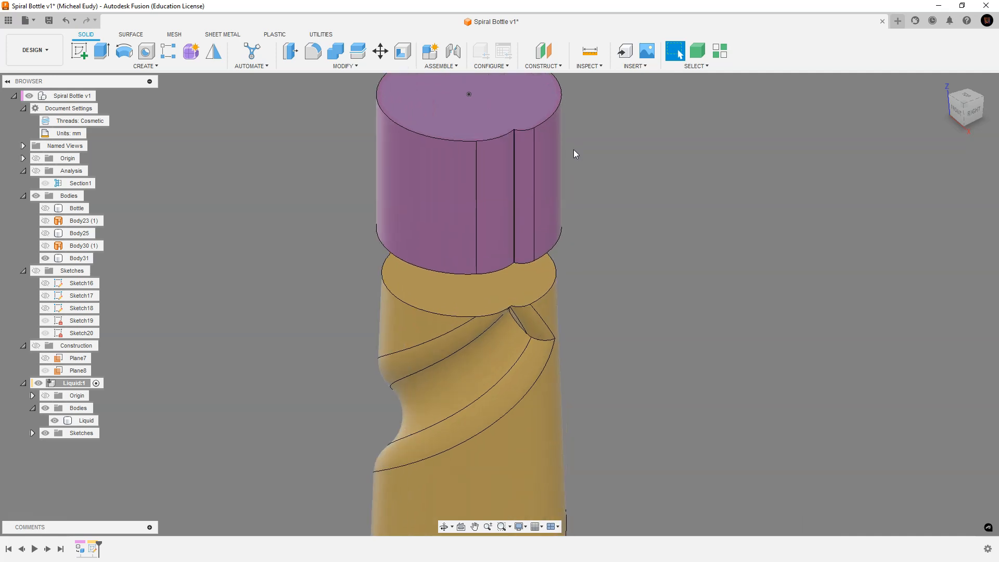
scroll(573, 149, up, 1)
click(508, 173)
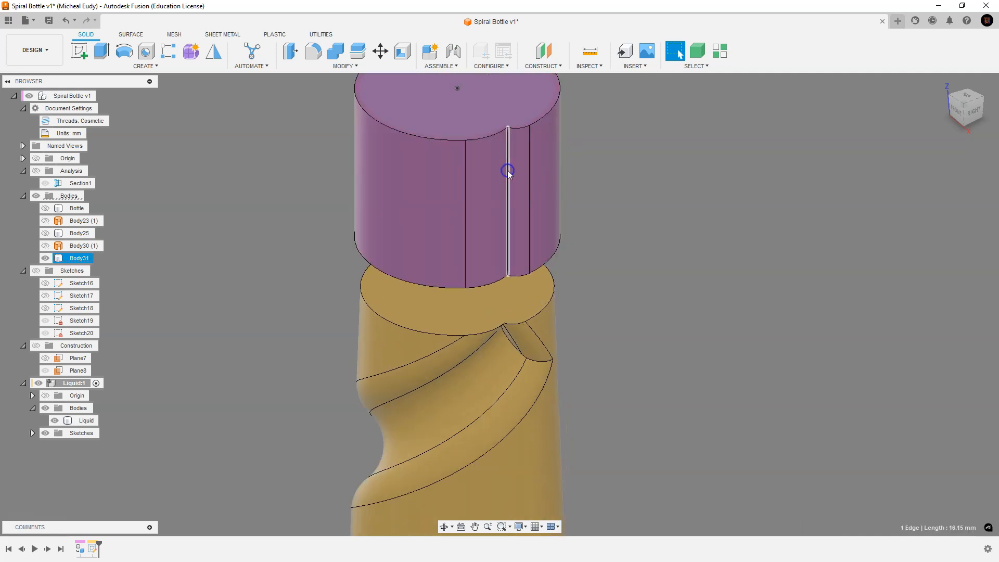
right_click(508, 173)
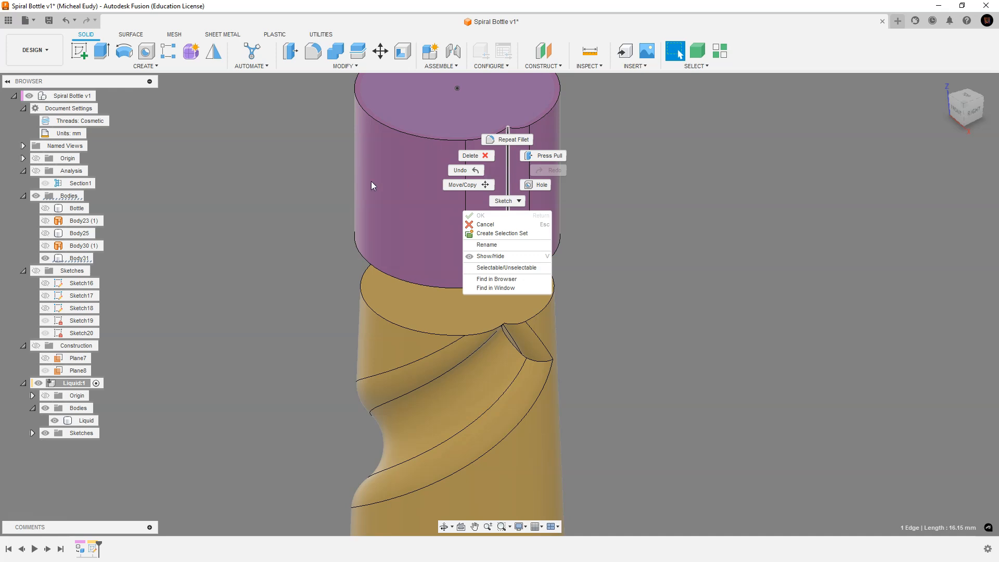
click(320, 185)
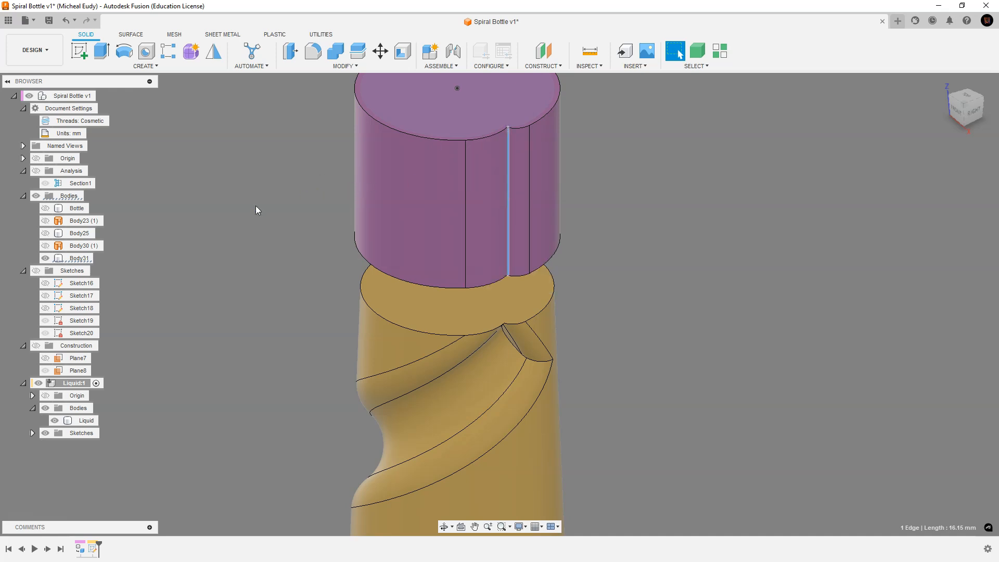
scroll(635, 326, up, 1)
scroll(635, 326, down, 5)
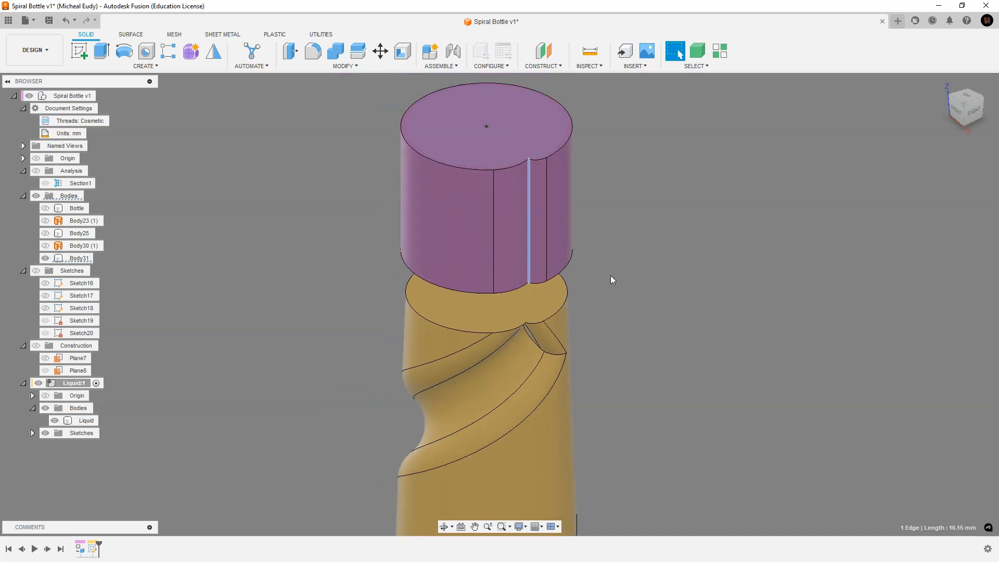
Offset the Liquid body's top face upward by about 2.4 mm and hide Body31.
right_click(532, 306)
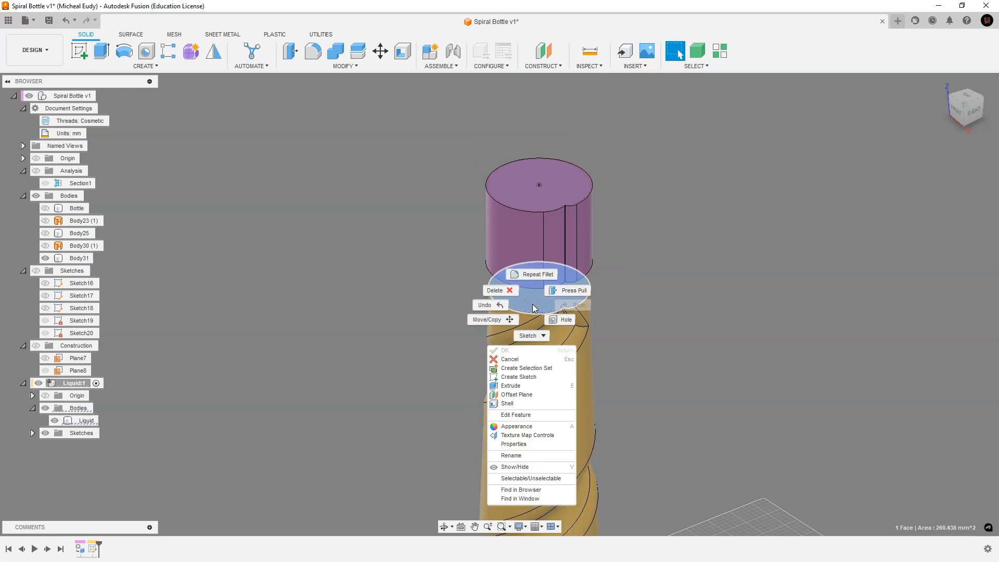
click(564, 290)
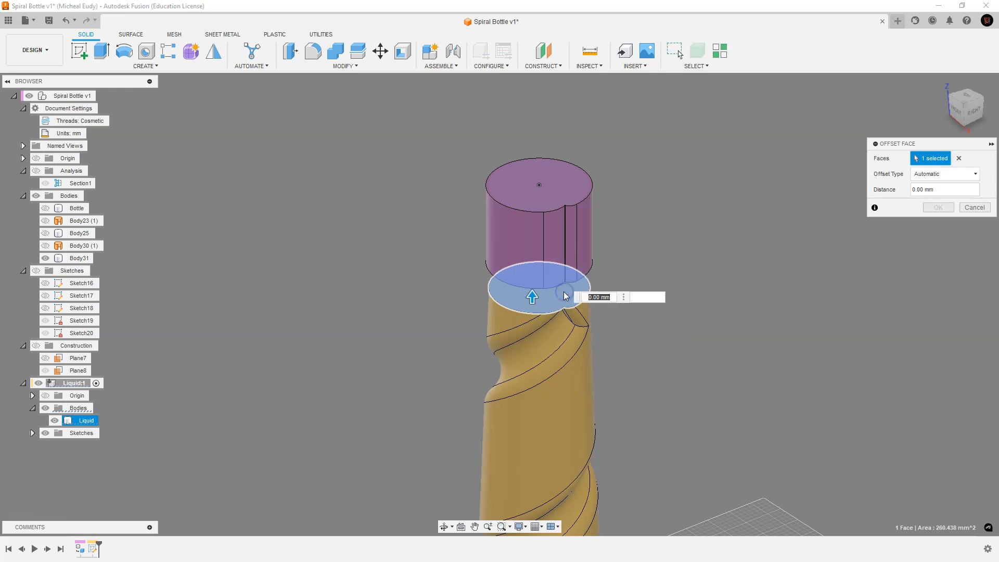
drag(532, 290, 530, 281)
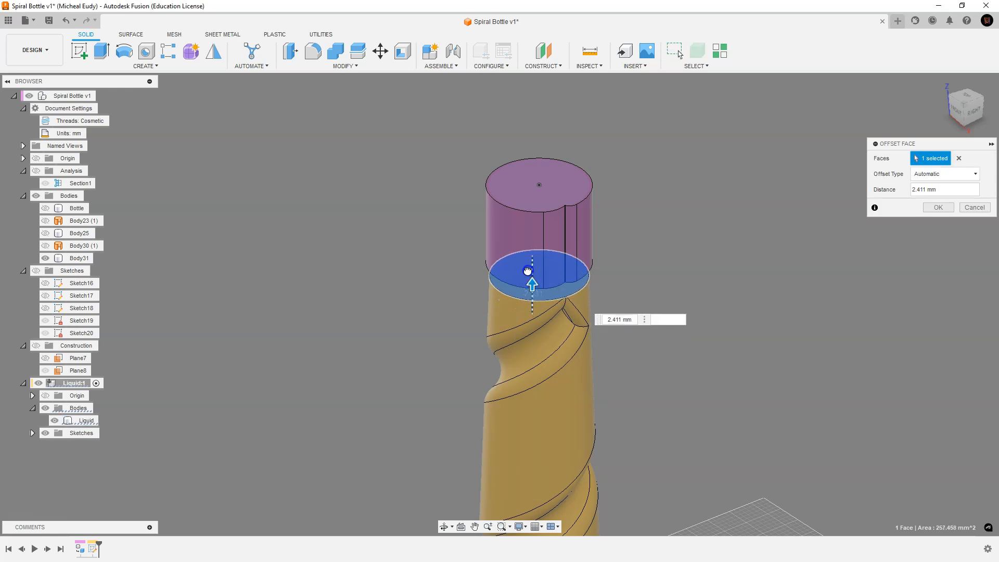
click(937, 208)
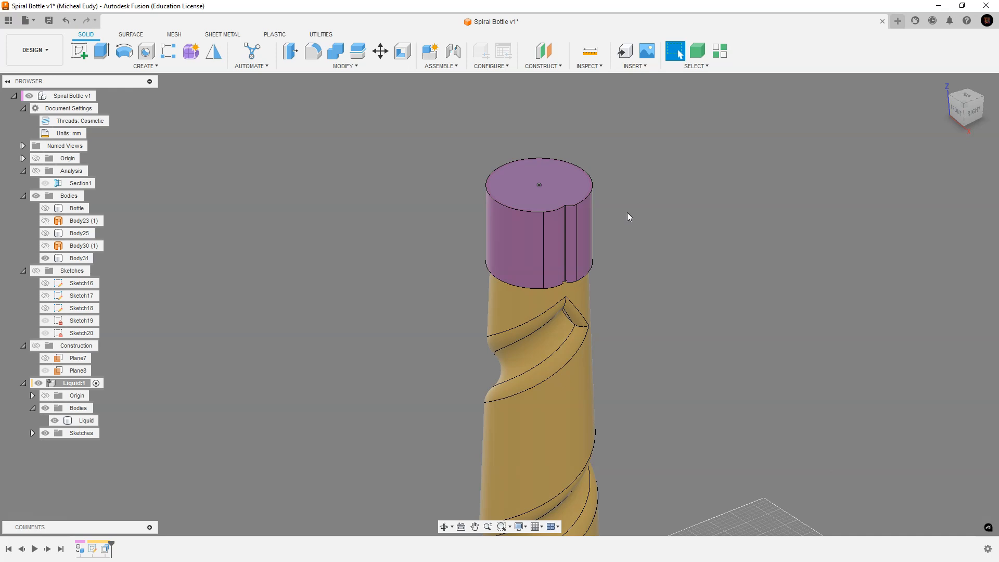
click(78, 258)
click(46, 258)
Create an offset surface as a new body about 7.19 mm above the Liquid body's top face.
middle_drag(676, 254, 618, 243)
scroll(610, 240, down, 1)
scroll(609, 239, up, 4)
middle_drag(556, 232, 623, 255)
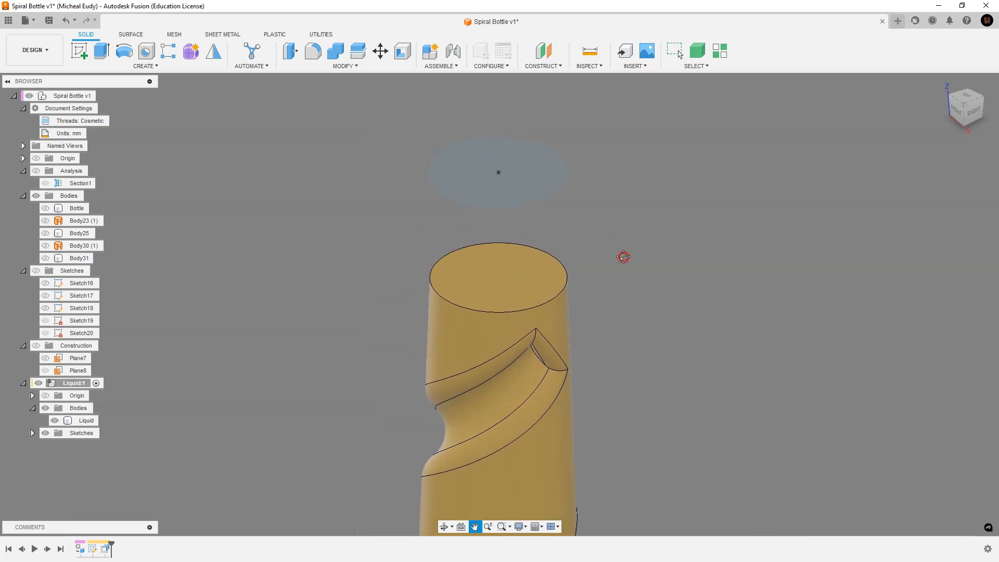
scroll(623, 255, up, 1)
click(485, 278)
click(217, 135)
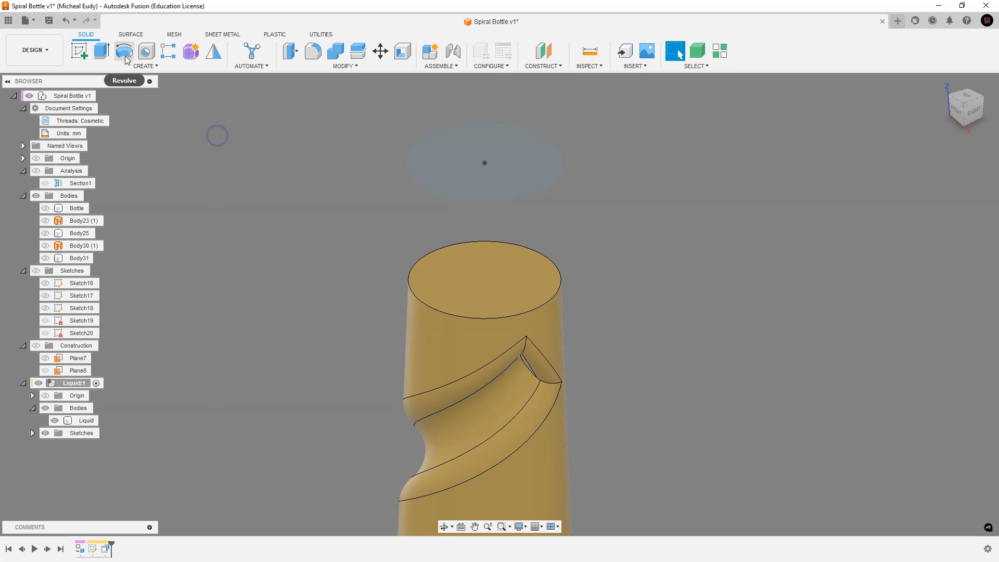
click(131, 35)
click(134, 66)
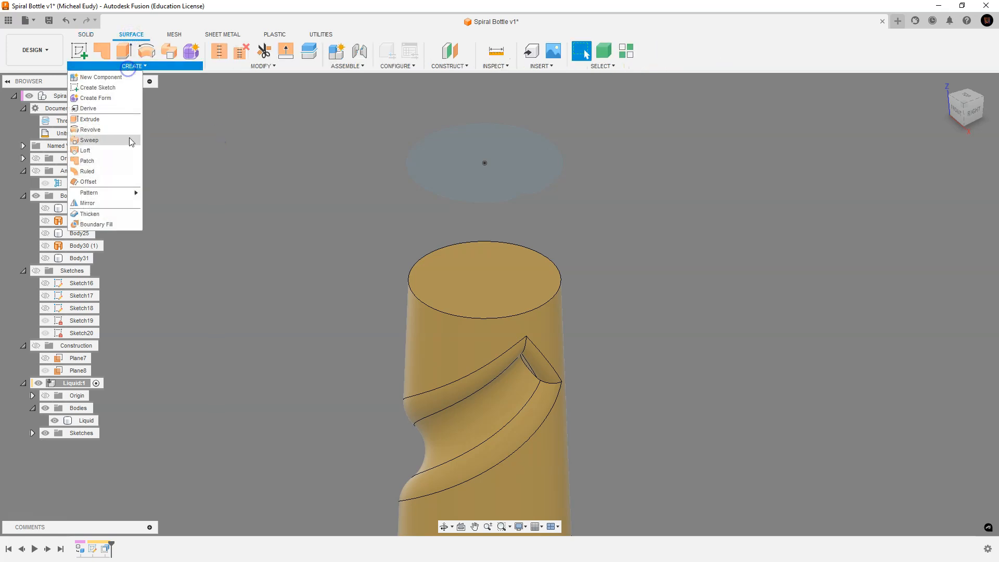
click(96, 182)
click(475, 258)
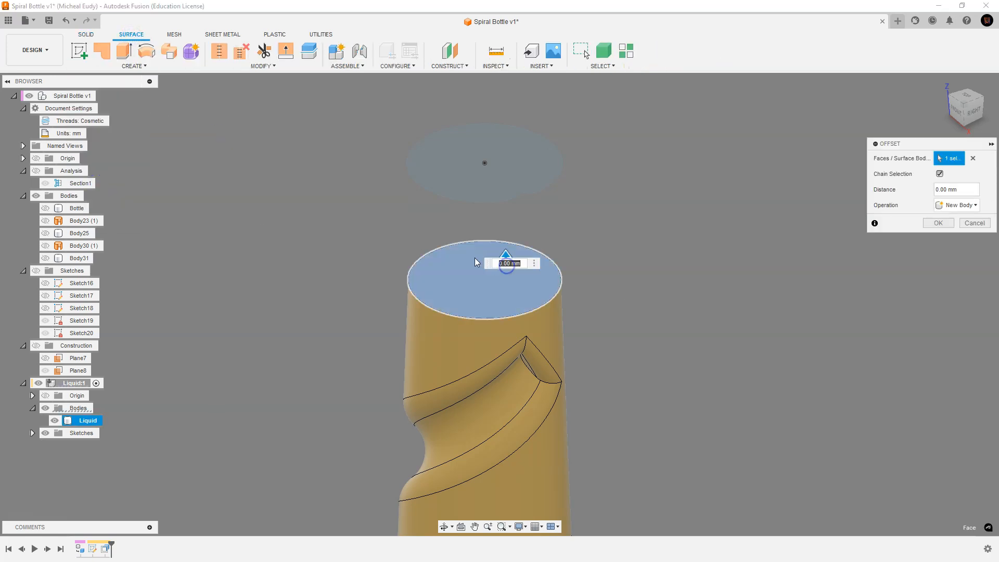
drag(505, 252, 563, 208)
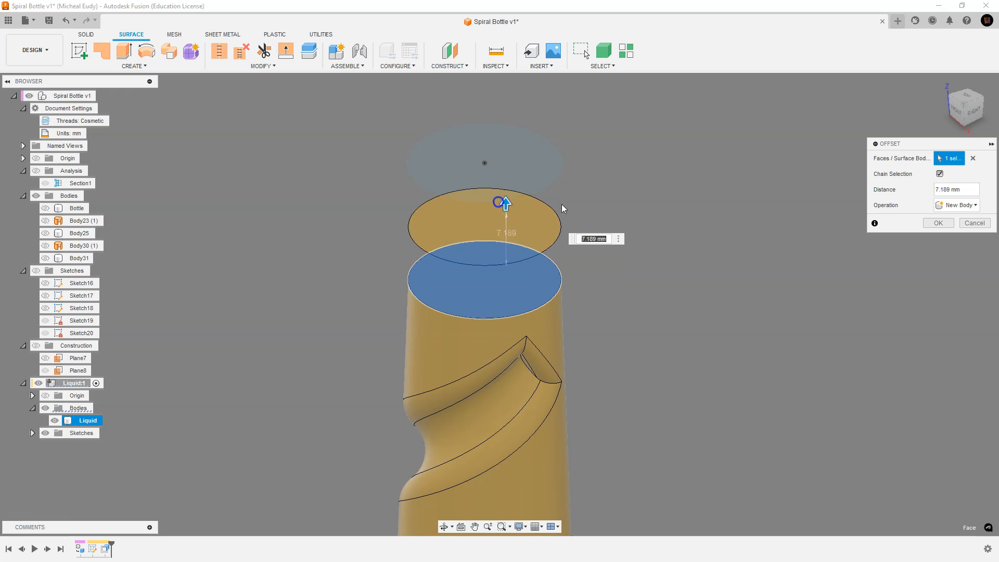
click(937, 222)
Thicken the offset surface upward on one side by about 13.04 mm as a new body.
click(126, 66)
click(90, 214)
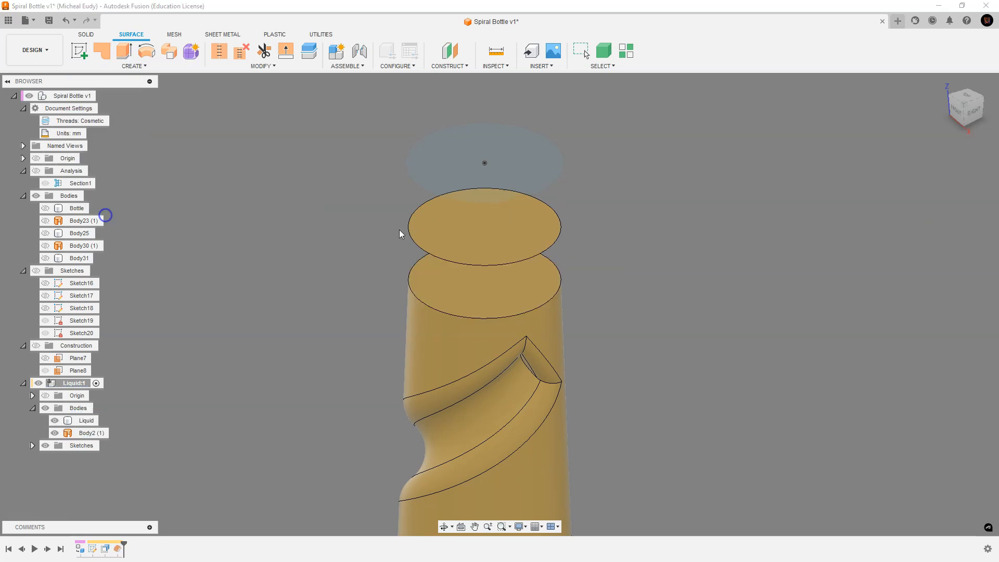
click(500, 220)
drag(507, 227, 526, 134)
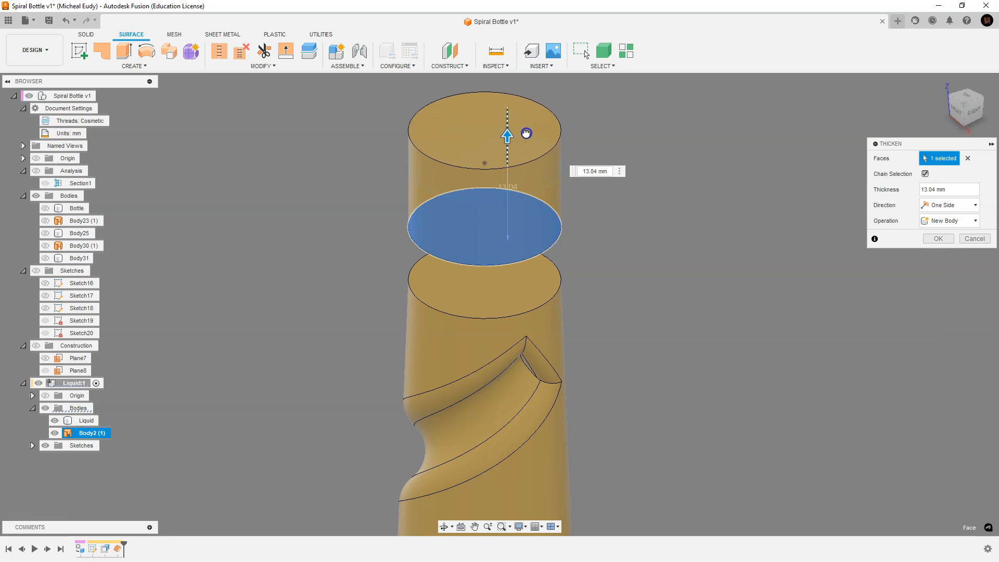
click(936, 238)
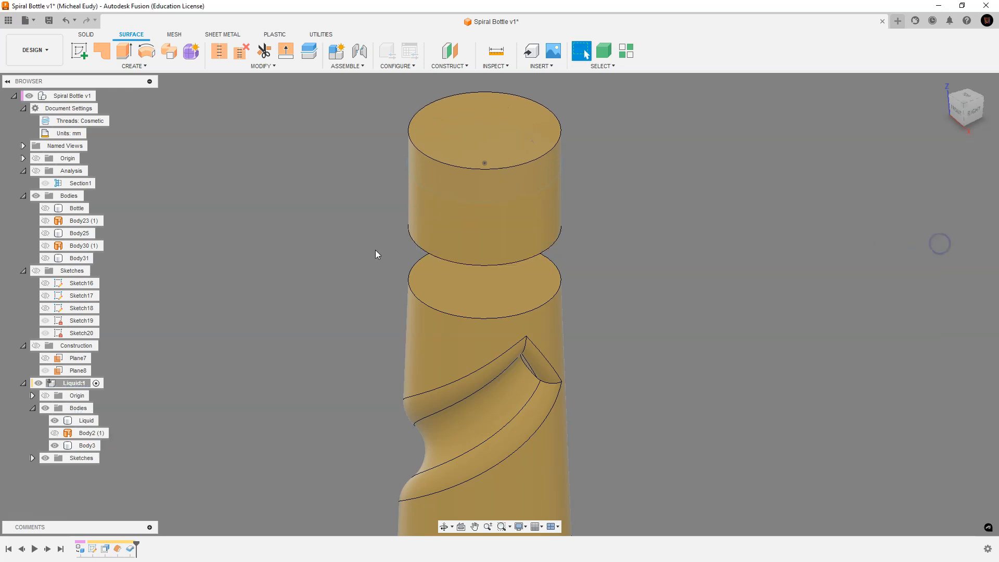
Scale the thickened body uniformly about the central sketch point so it is slightly wider than the Liquid body.
click(87, 35)
click(365, 67)
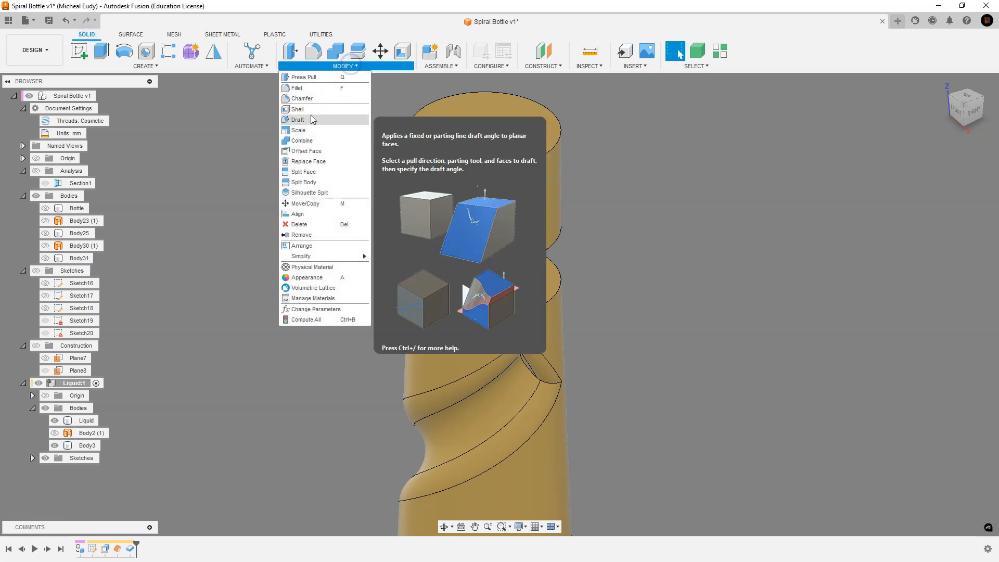
click(304, 131)
click(509, 227)
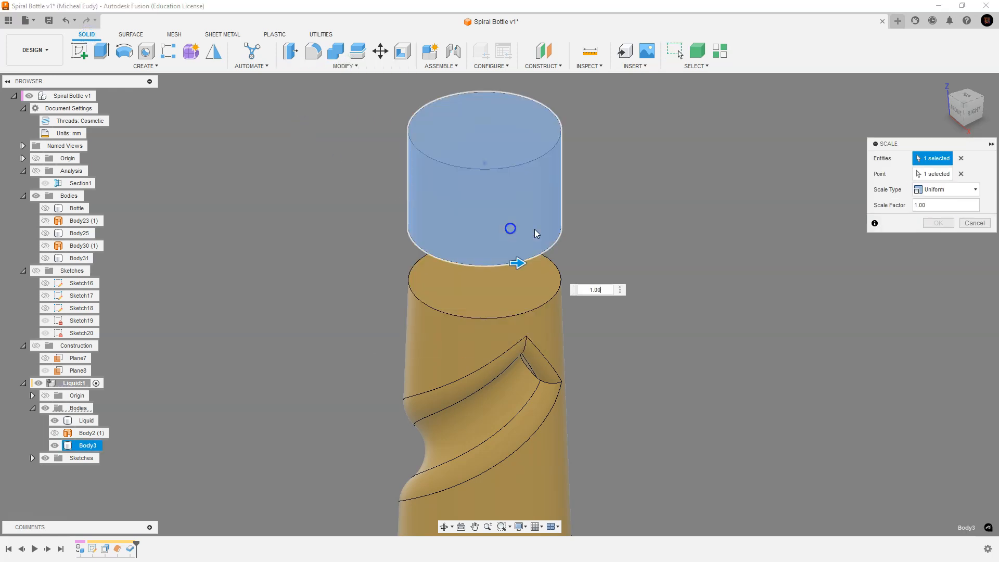
click(483, 164)
drag(492, 164, 498, 162)
click(934, 224)
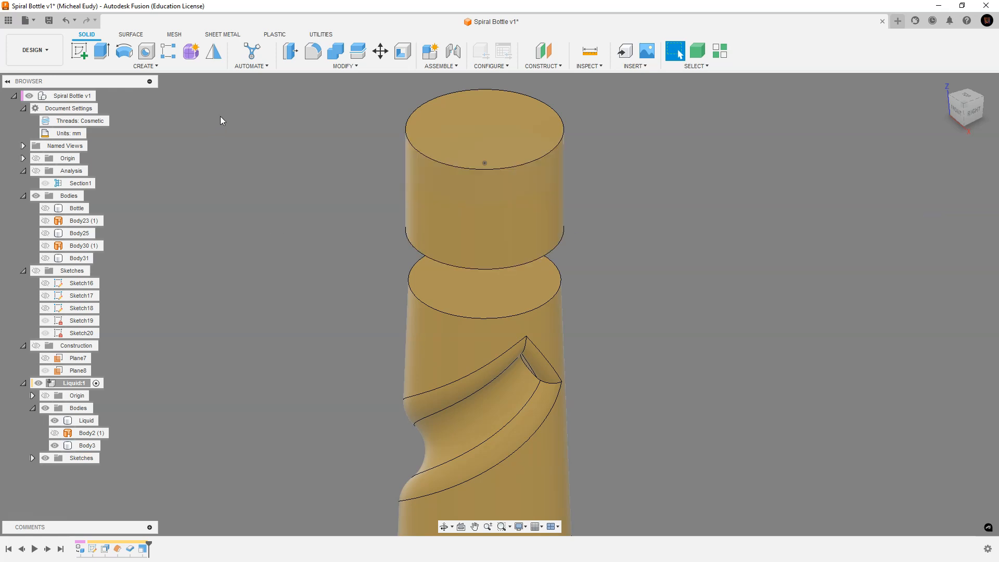
Fillet the bottom edge of the scaled body with a radius of about 5.55 mm.
click(555, 254)
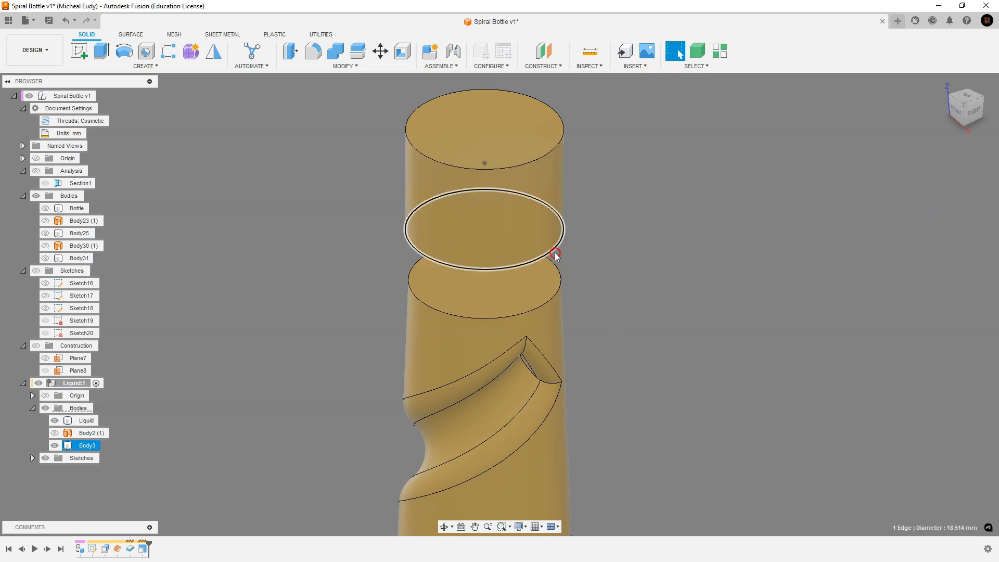
right_click(554, 254)
click(543, 324)
drag(553, 253, 544, 238)
shift+middle_drag(544, 241, 545, 249)
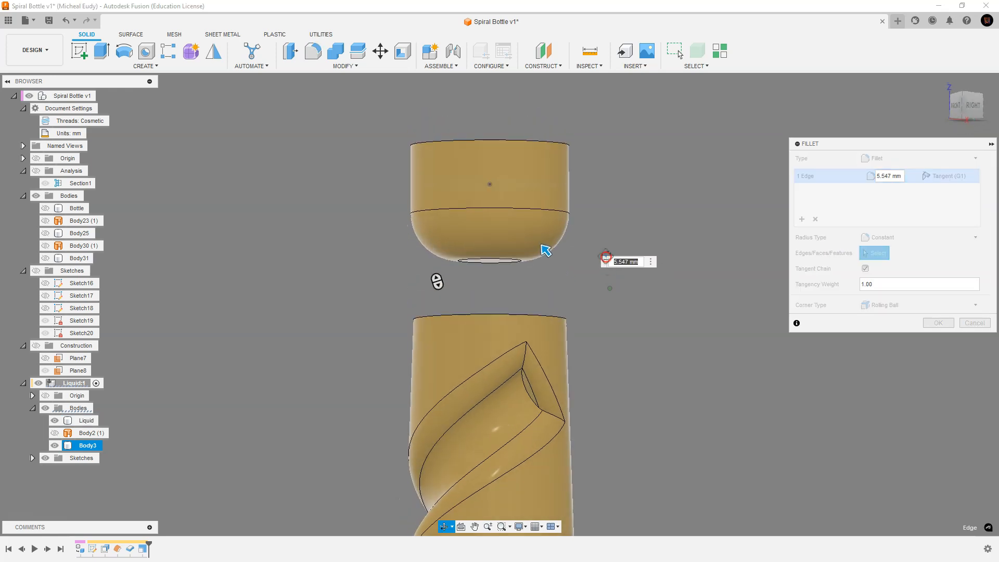
click(939, 323)
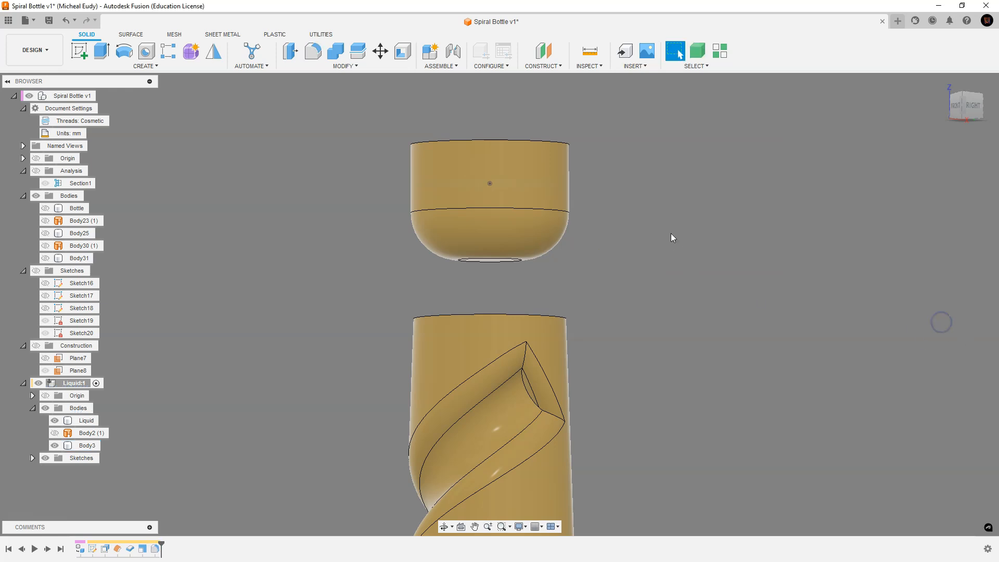
Scale Body3 non-uniformly about the central sketch point, reducing only its height to flatten the rounded bottom.
mouse_move(669, 255)
shift+middle_down()
mouse_move(664, 242)
mouse_move(672, 251)
shift+middle_up()
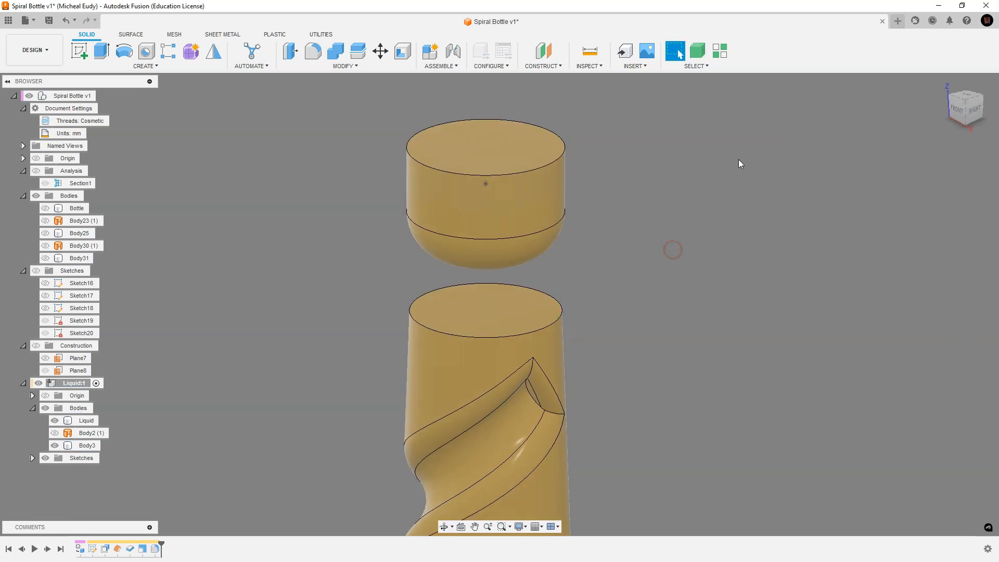
click(349, 66)
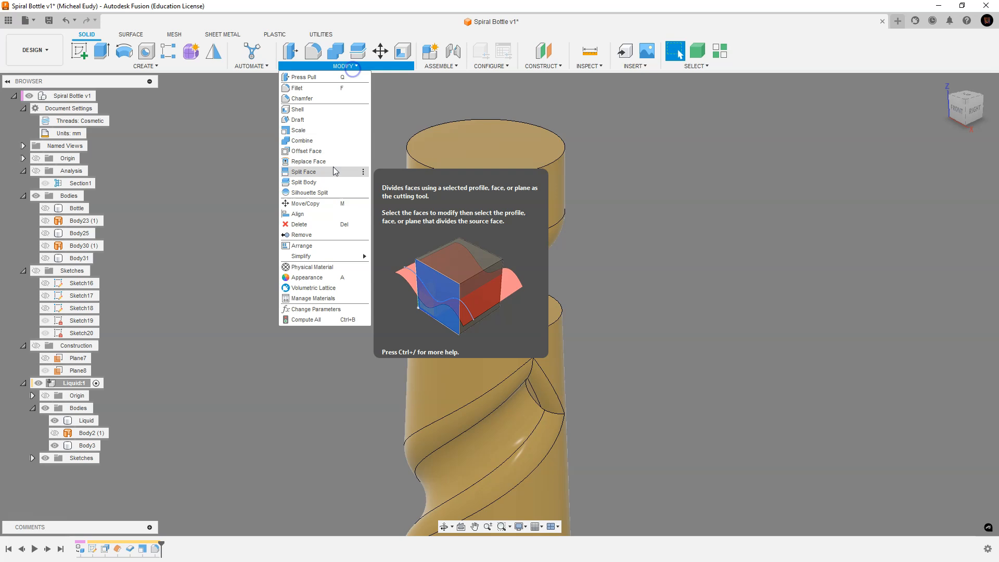
click(308, 132)
click(535, 155)
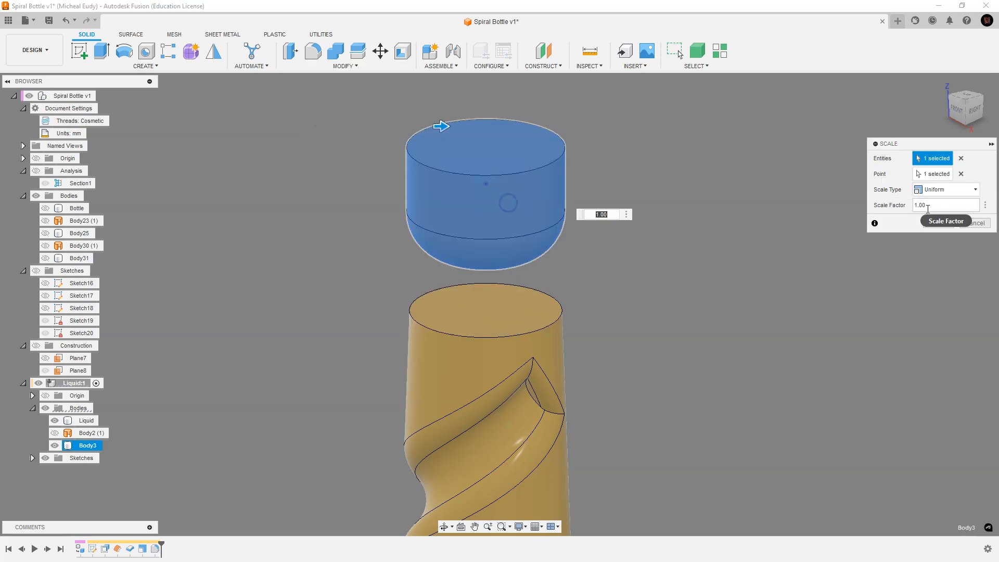
click(936, 189)
click(934, 214)
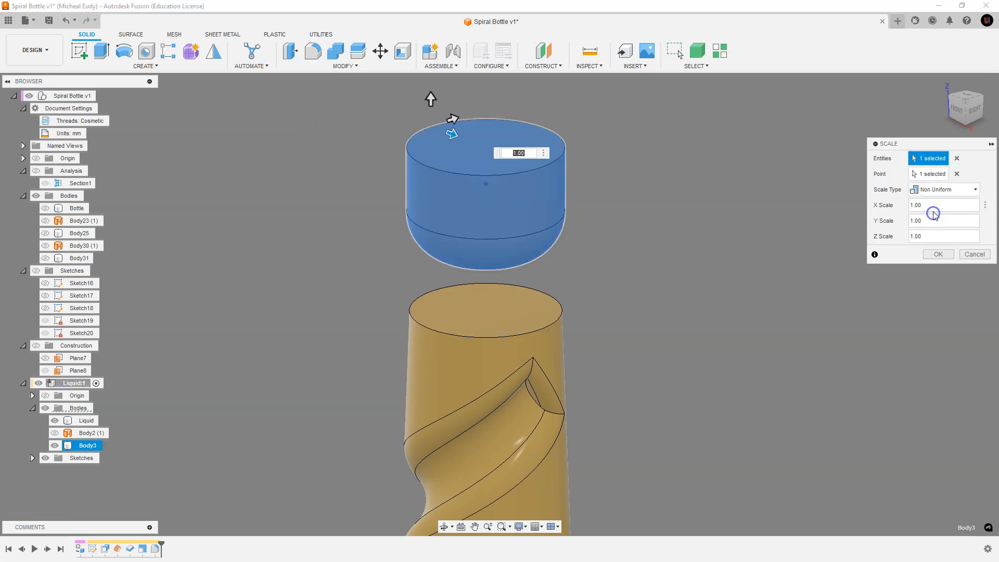
click(936, 176)
click(486, 185)
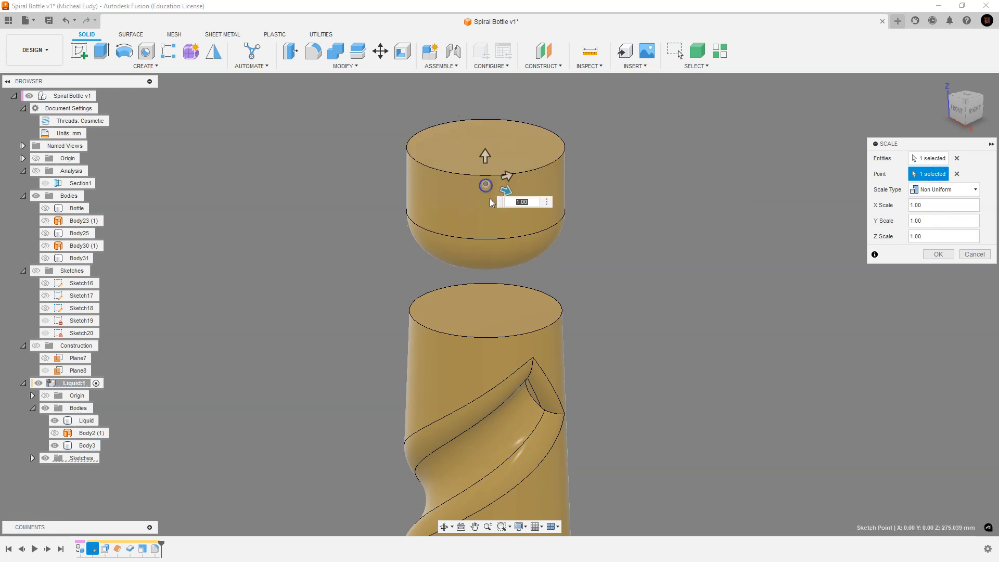
drag(485, 158, 502, 195)
click(938, 253)
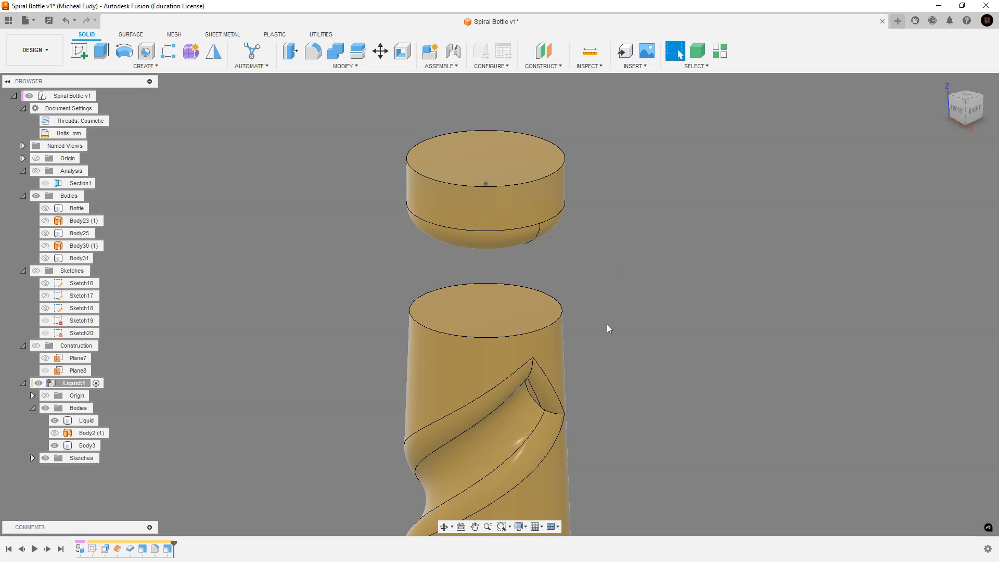
Show the Bottle body and turn on the Section1 analysis to compare the liquid and cutting body inside the neck.
middle_drag(584, 348, 584, 306)
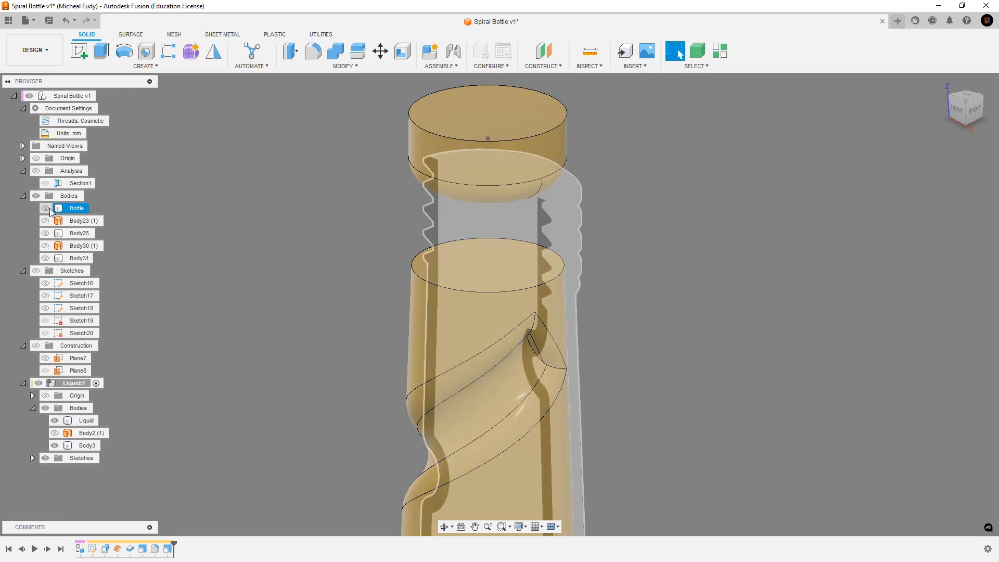
click(45, 208)
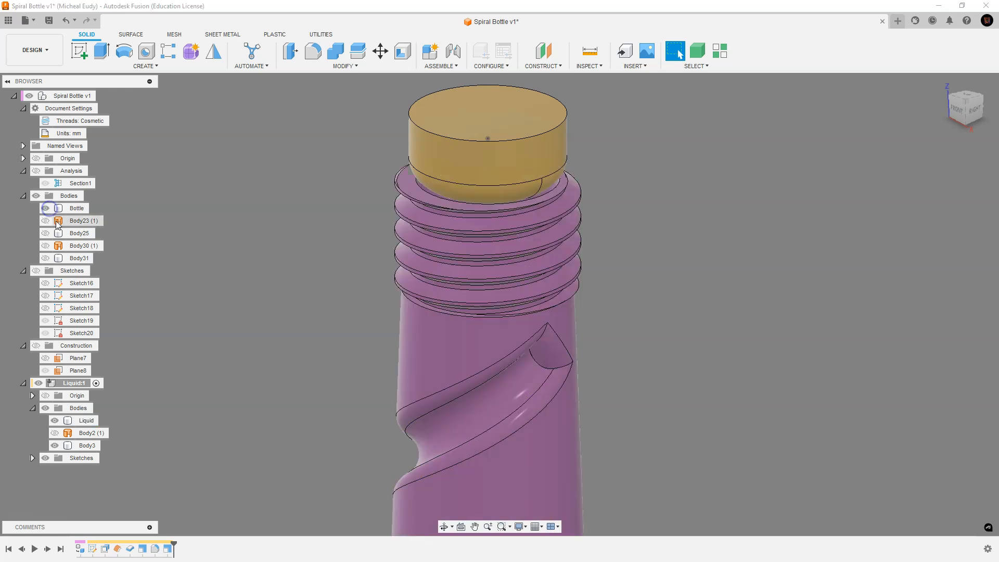
click(45, 183)
mouse_move(608, 329)
shift+middle_down()
mouse_move(597, 303)
mouse_move(629, 304)
shift+middle_up()
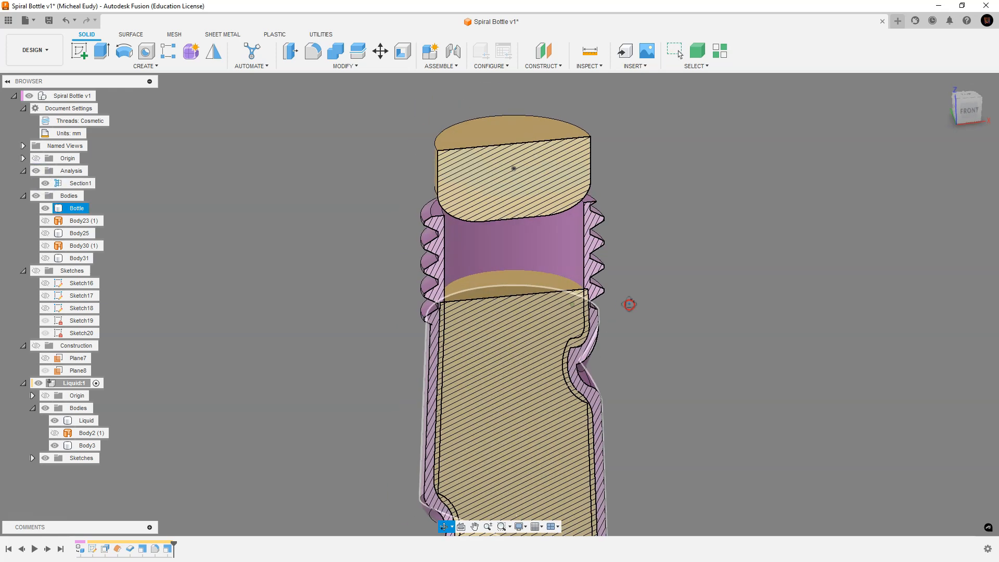
scroll(526, 343, up, 4)
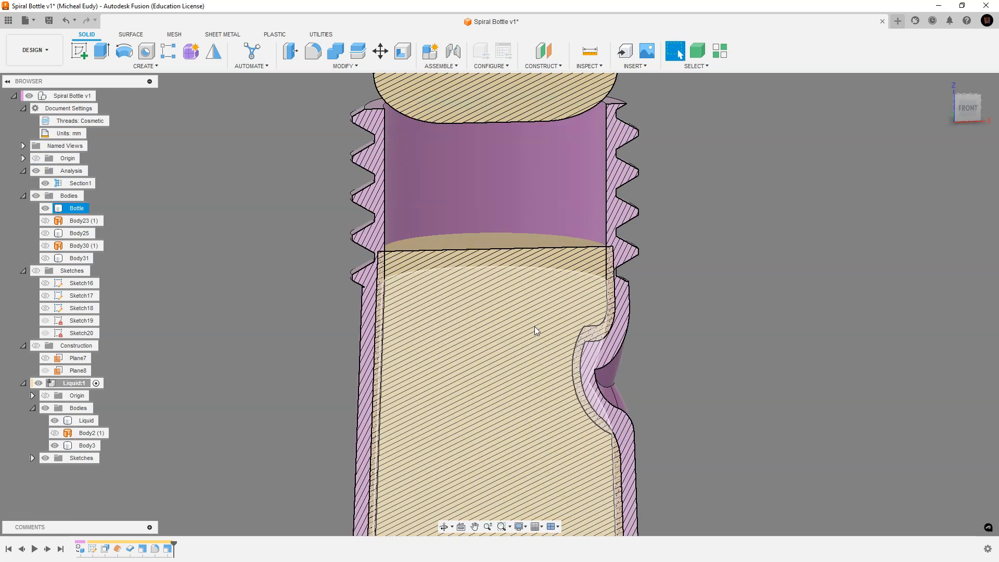
scroll(535, 327, up, 2)
click(732, 267)
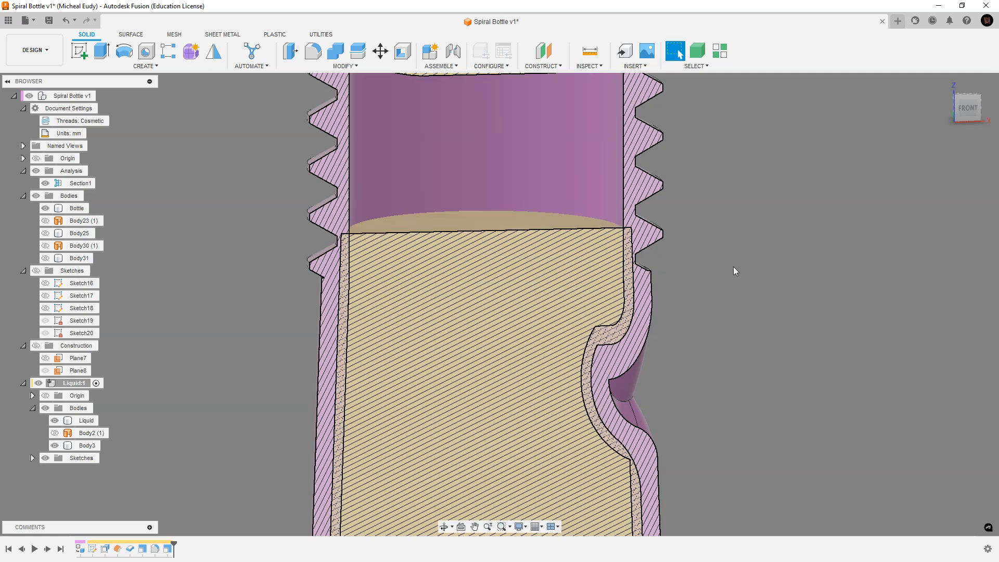
scroll(732, 267, down, 5)
middle_drag(751, 225, 569, 202)
Move Body3 straight down by about 15.29 mm so its rounded bottom sinks into the top of the Liquid body.
right_click(609, 208)
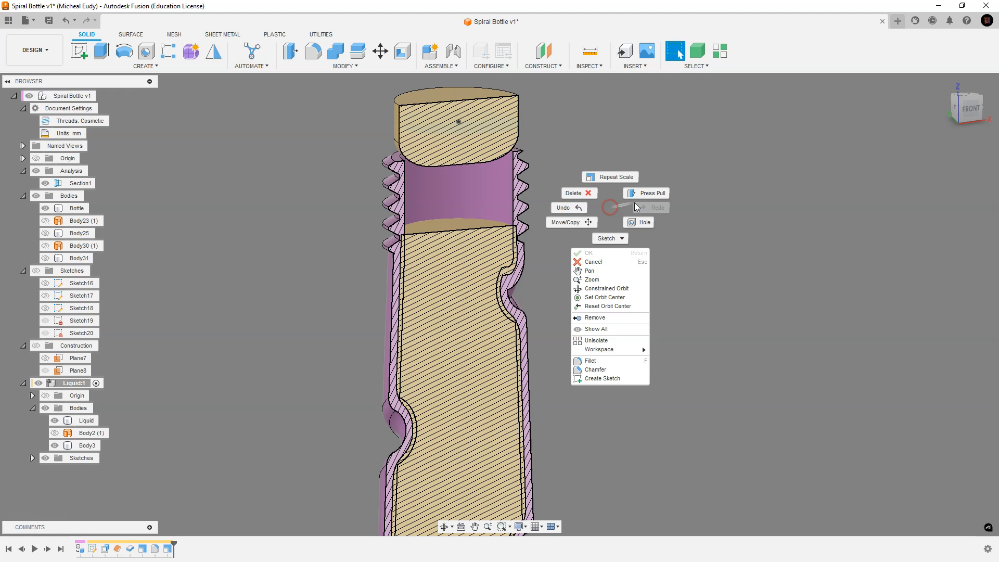
click(585, 221)
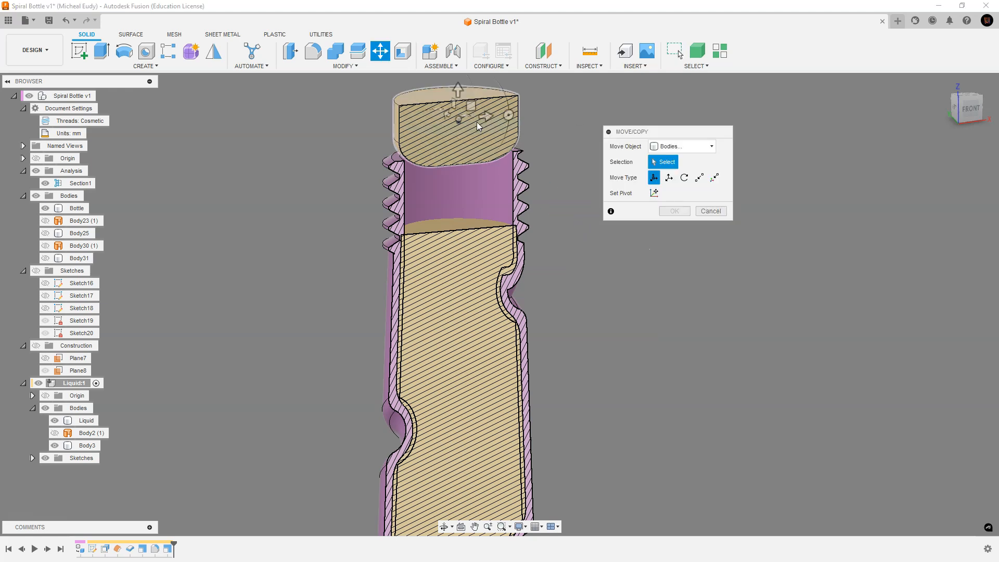
click(492, 119)
click(669, 178)
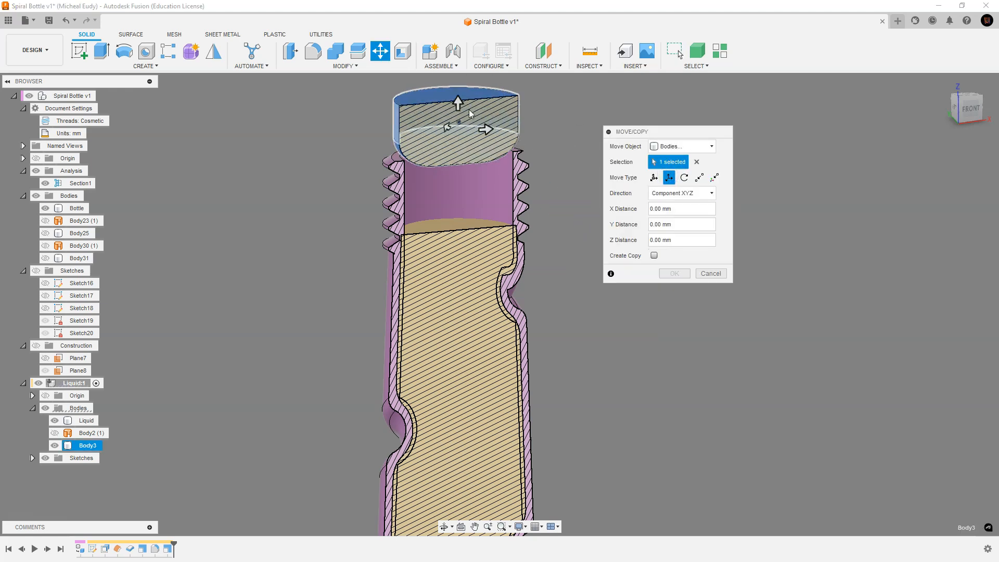
drag(457, 103, 476, 192)
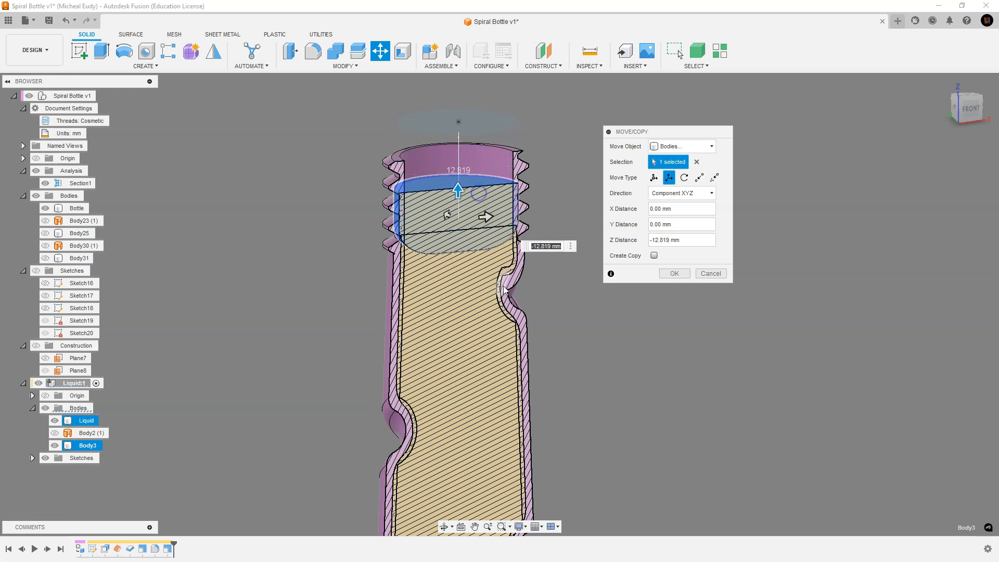
scroll(482, 214, up, 5)
scroll(464, 268, up, 5)
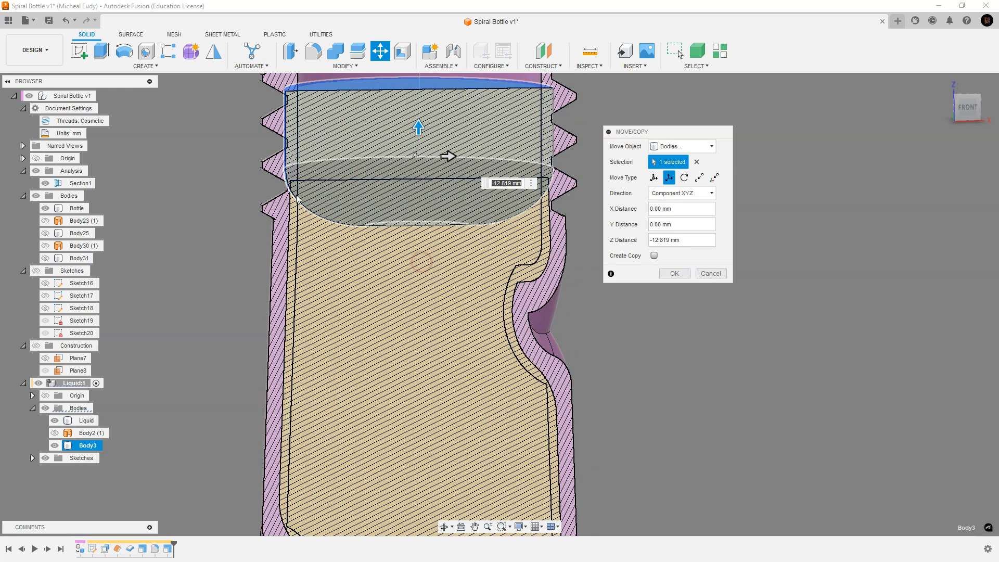
drag(418, 128, 427, 161)
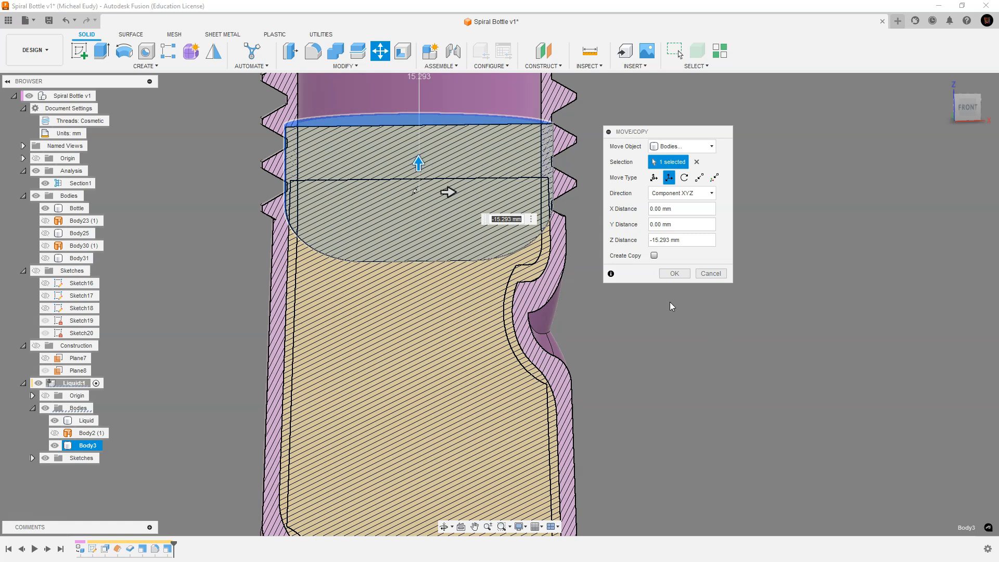
click(674, 273)
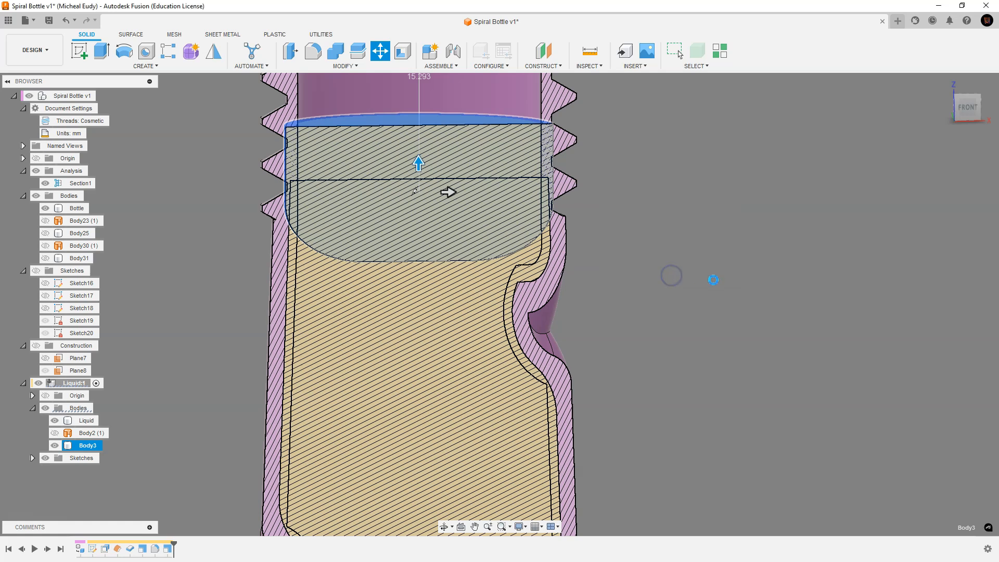
Hide the Bottle body and cut Body3 out of the Liquid body with Combine, keeping the tool body.
click(336, 53)
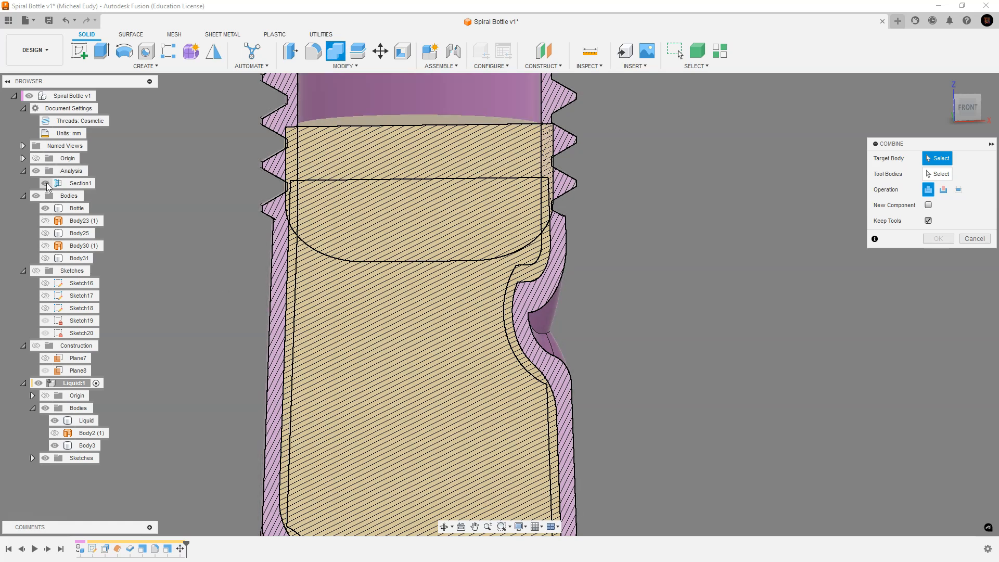
click(45, 208)
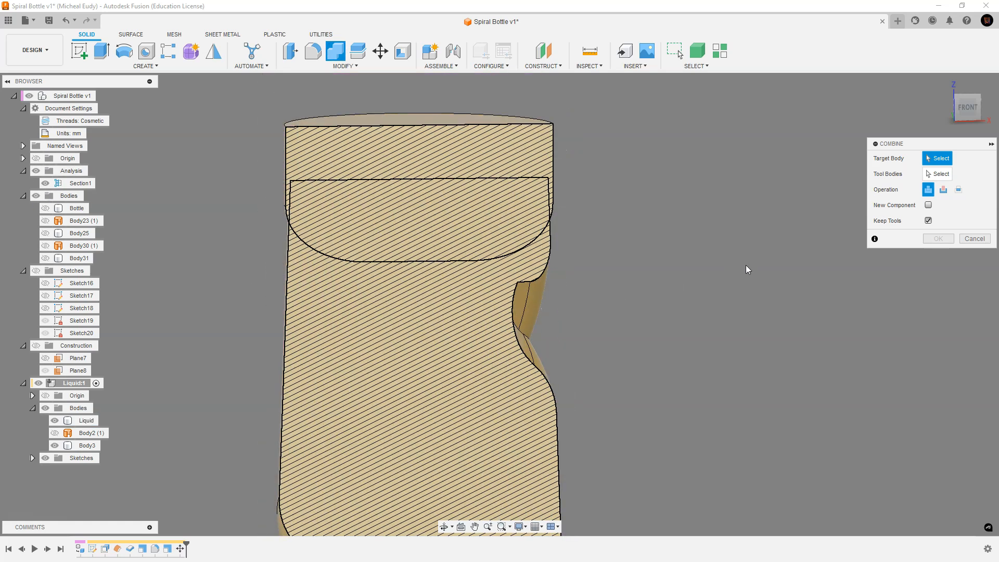
click(544, 337)
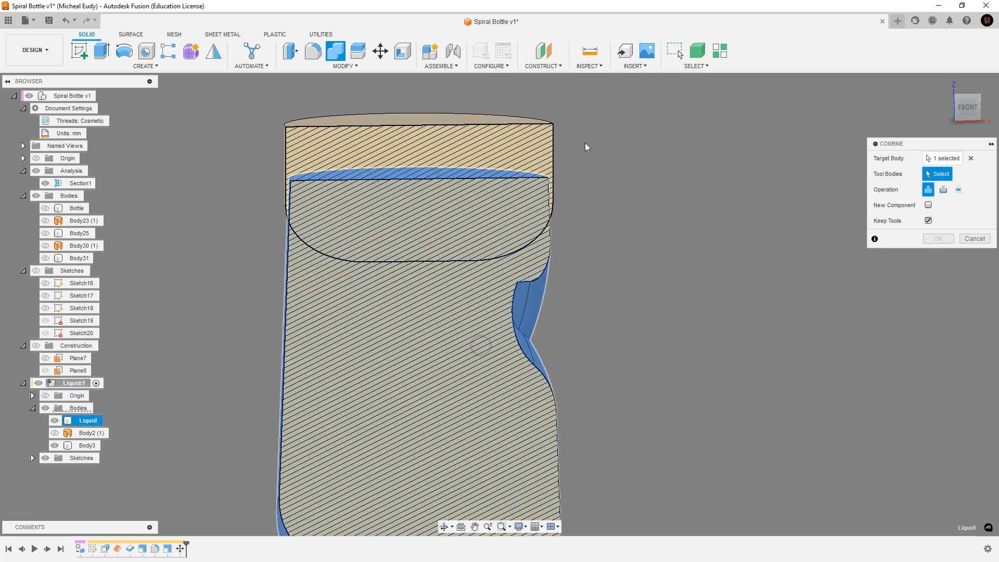
click(519, 147)
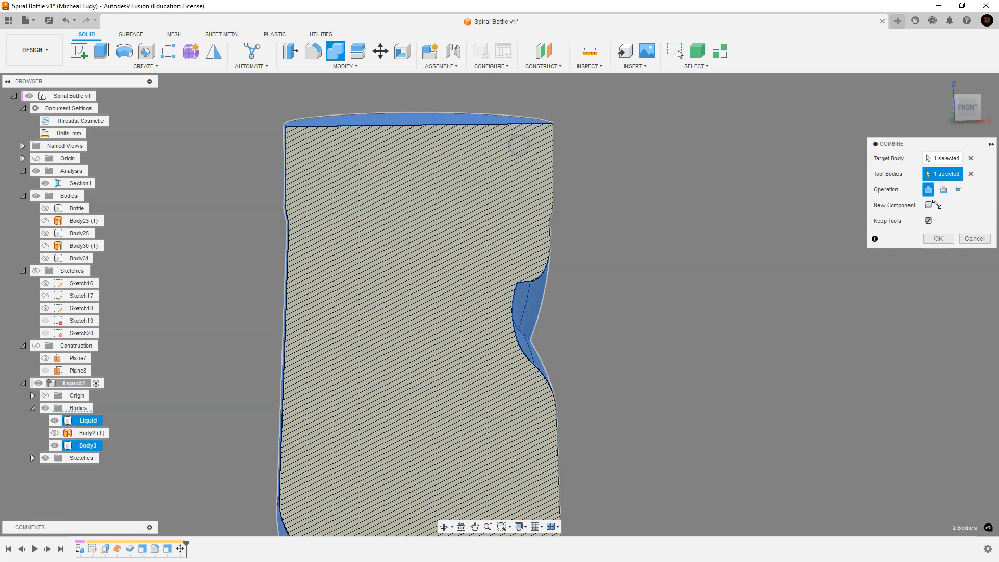
click(943, 189)
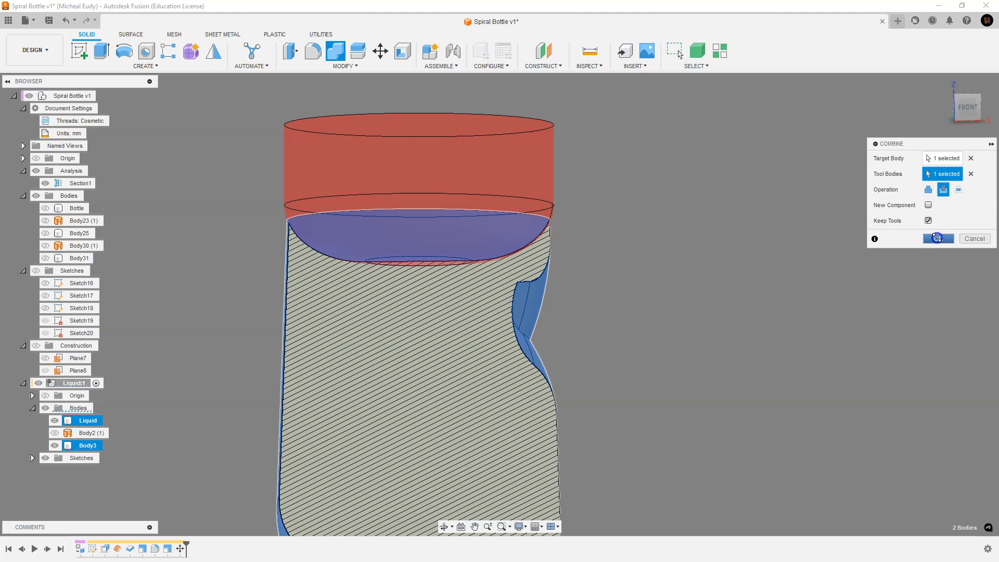
click(937, 238)
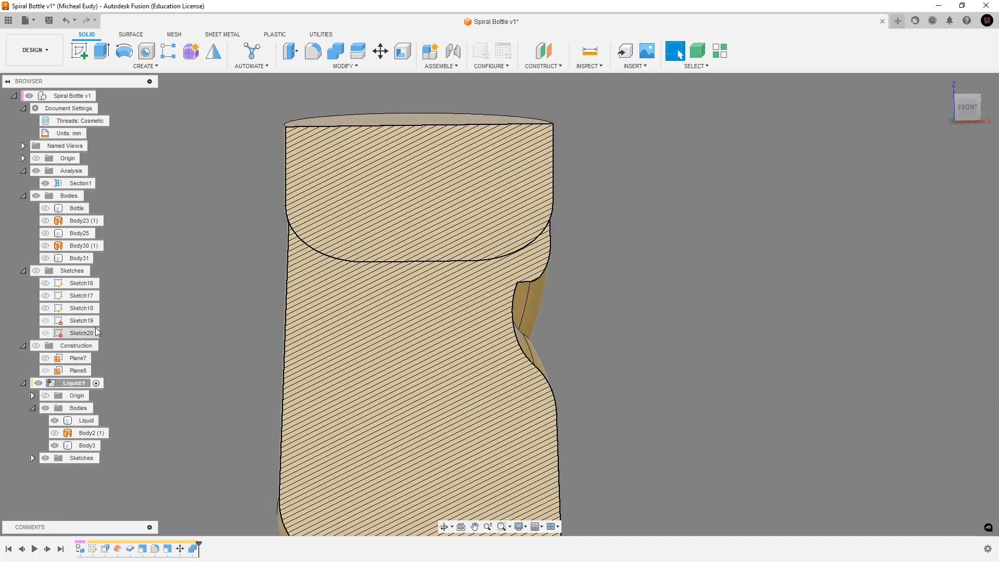
Hide Body3 to expose the concave top surface cut into the Liquid body.
click(55, 446)
scroll(689, 354, up, 3)
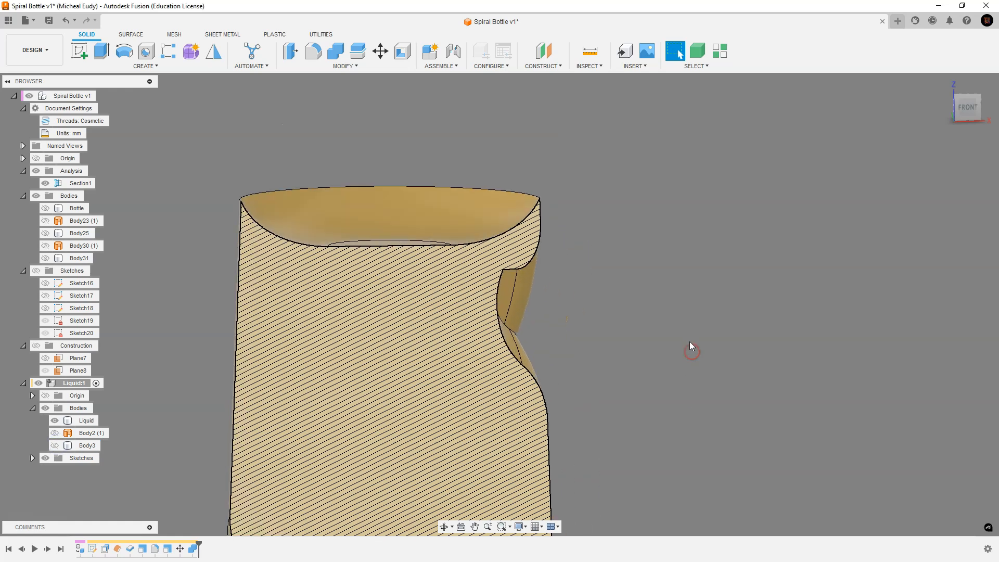
scroll(675, 345, down, 6)
middle_drag(746, 308, 561, 214)
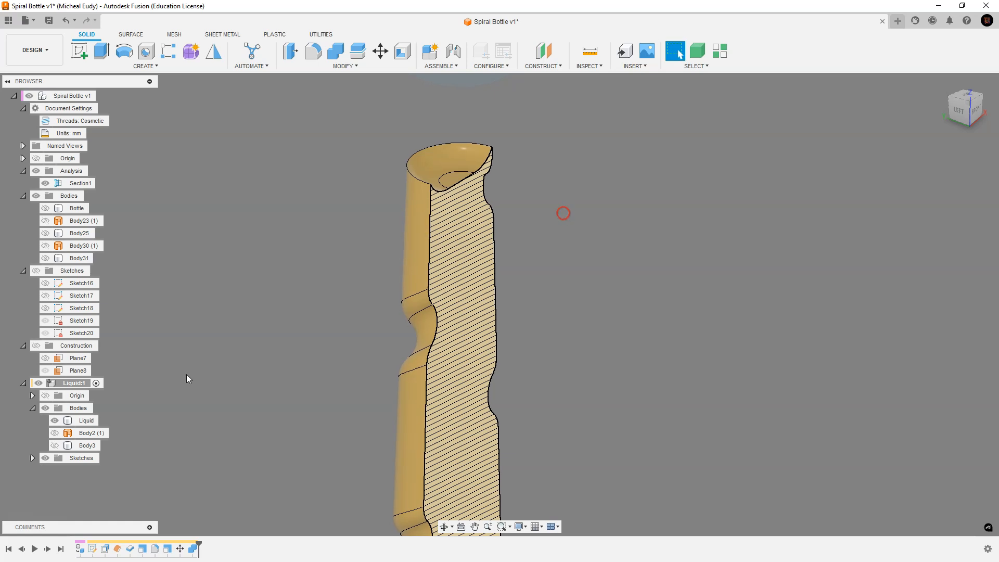
Show the Bottle body again and inspect how the curved liquid surface meets the inner wall in section.
click(46, 208)
shift+middle_drag(615, 227, 526, 240)
key(Escape)
scroll(525, 187, up, 6)
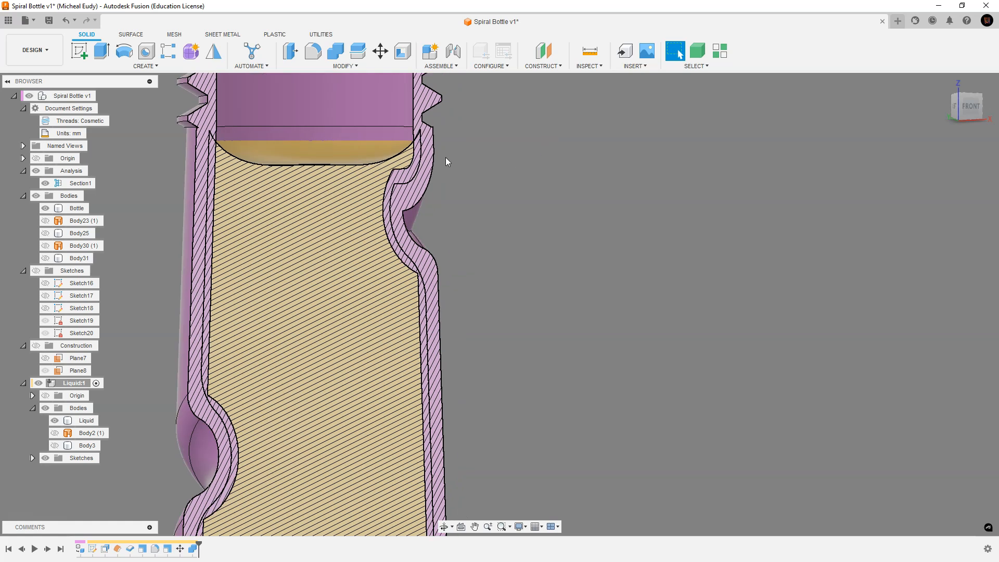
scroll(572, 244, down, 5)
shift+middle_drag(626, 310, 506, 239)
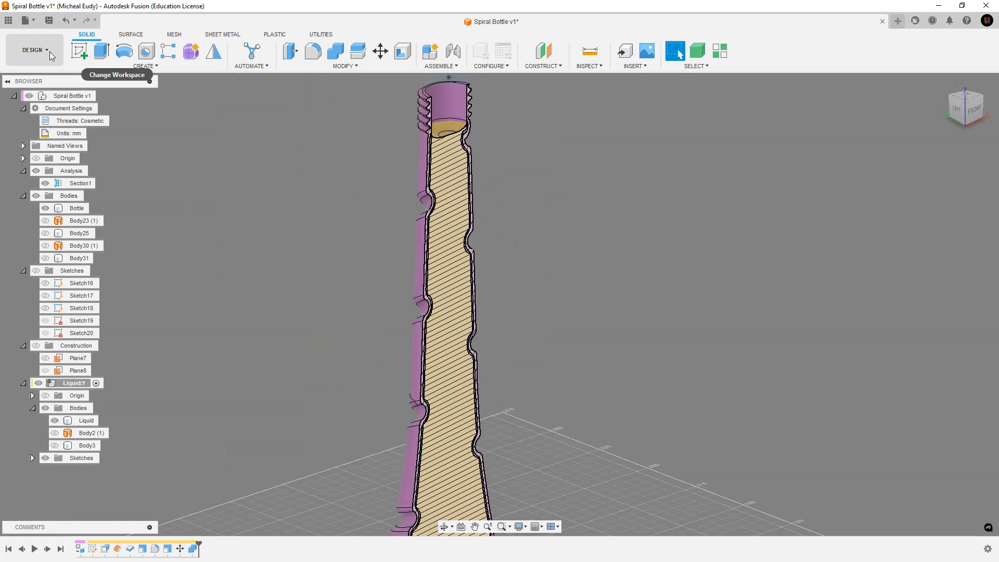
Switch to the Render workspace, frame the whole bottle and hide the Liquid component's sketches.
click(36, 49)
click(24, 112)
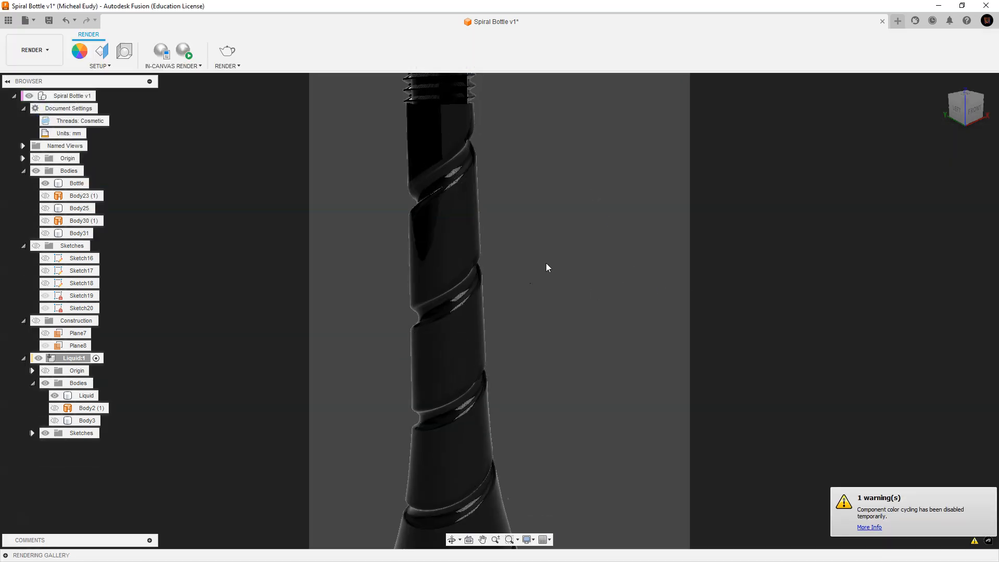
scroll(552, 258, down, 5)
scroll(593, 286, down, 3)
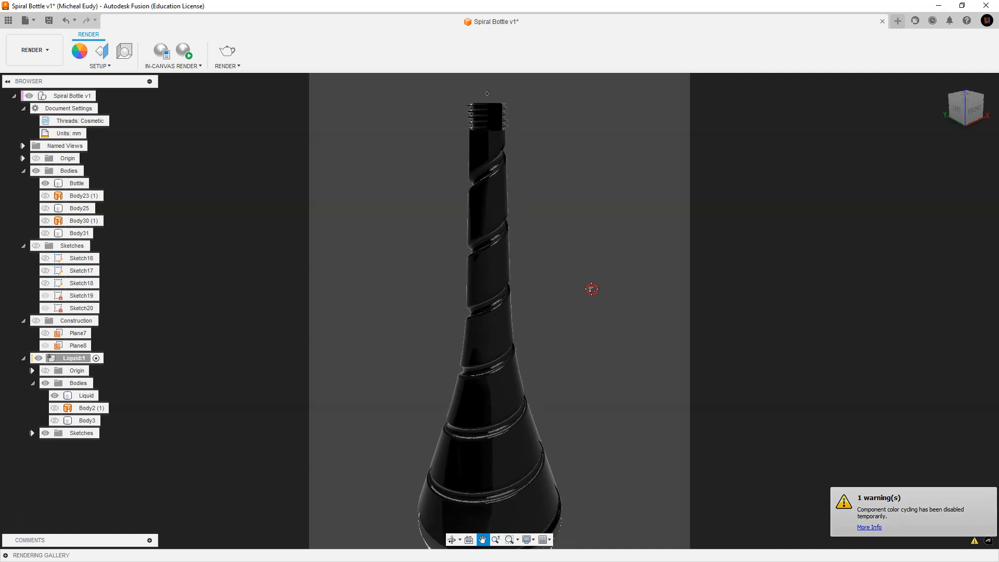
mouse_move(596, 296)
middle_down()
mouse_move(575, 301)
mouse_move(587, 285)
mouse_move(590, 295)
middle_up()
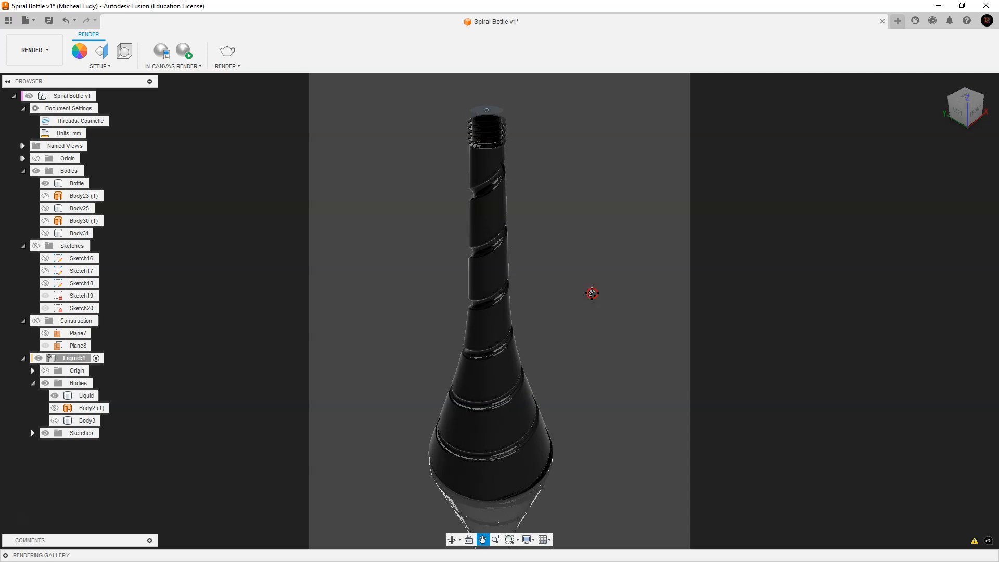
click(495, 540)
drag(498, 411, 503, 415)
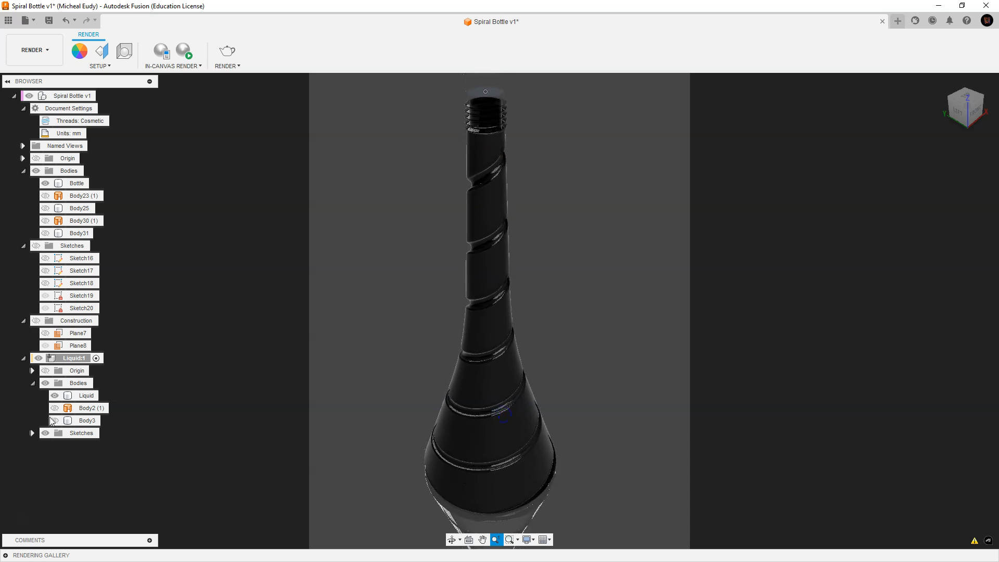
click(45, 433)
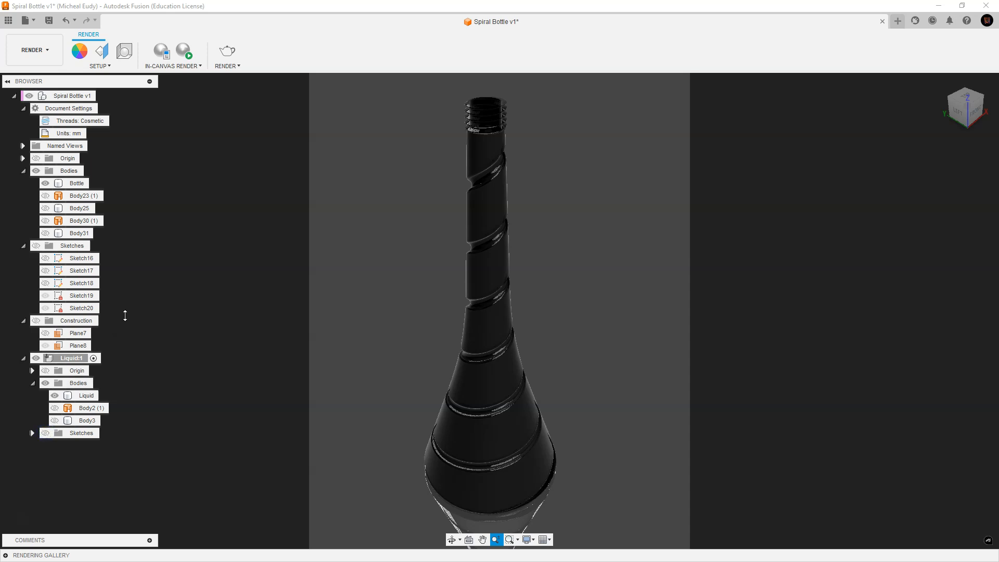
Set the scene camera's focal length to 90 mm.
click(124, 51)
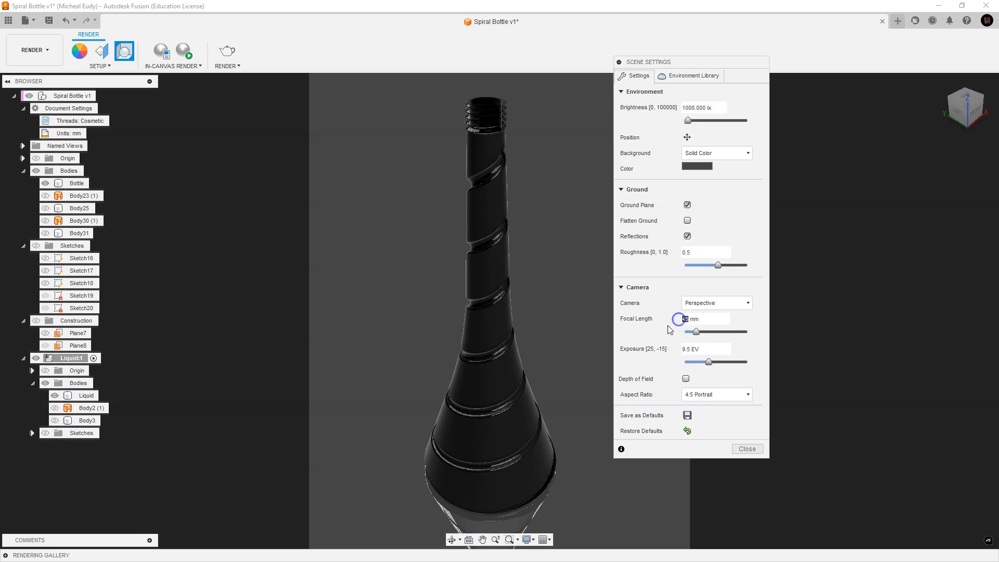
text(60)
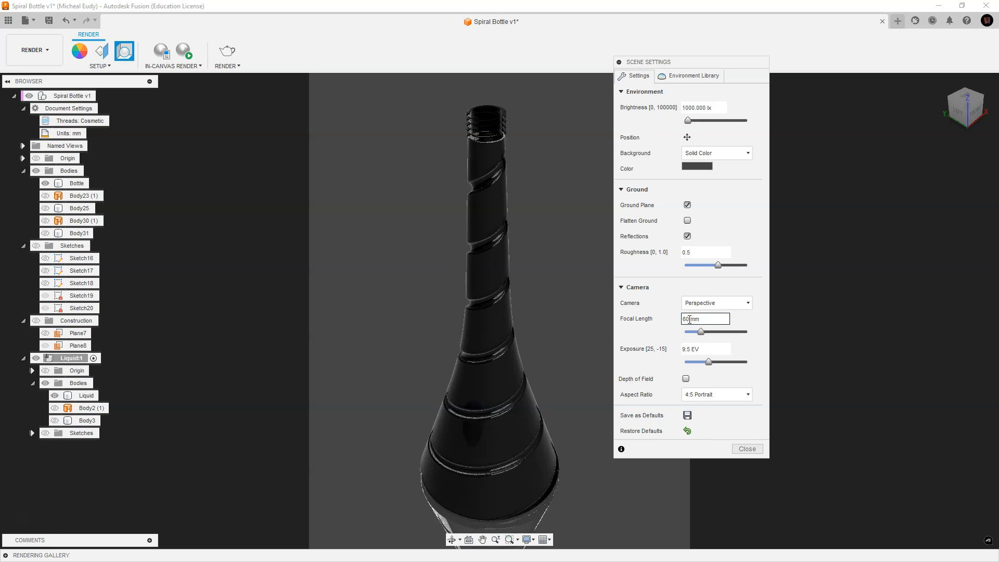
text(90)
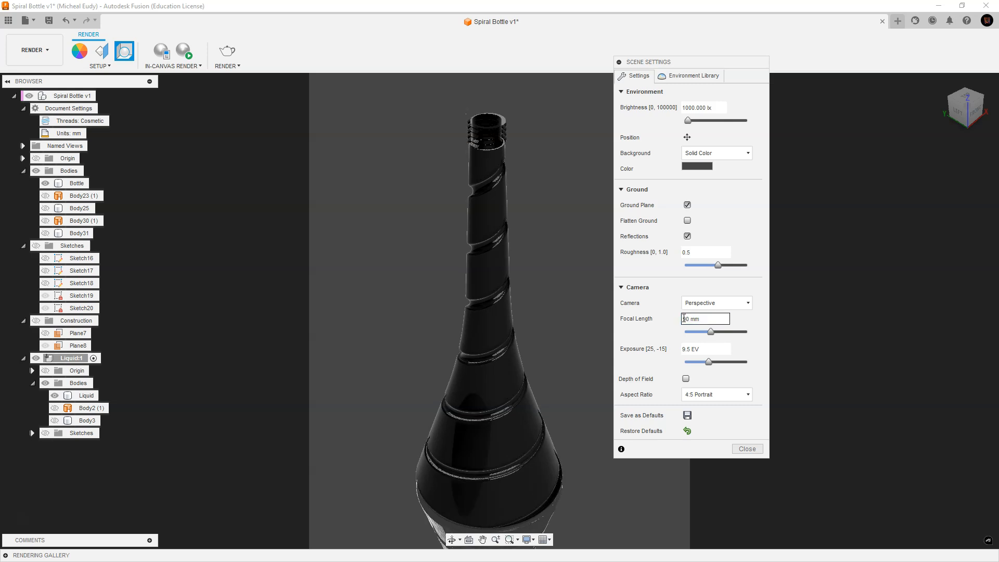
click(747, 448)
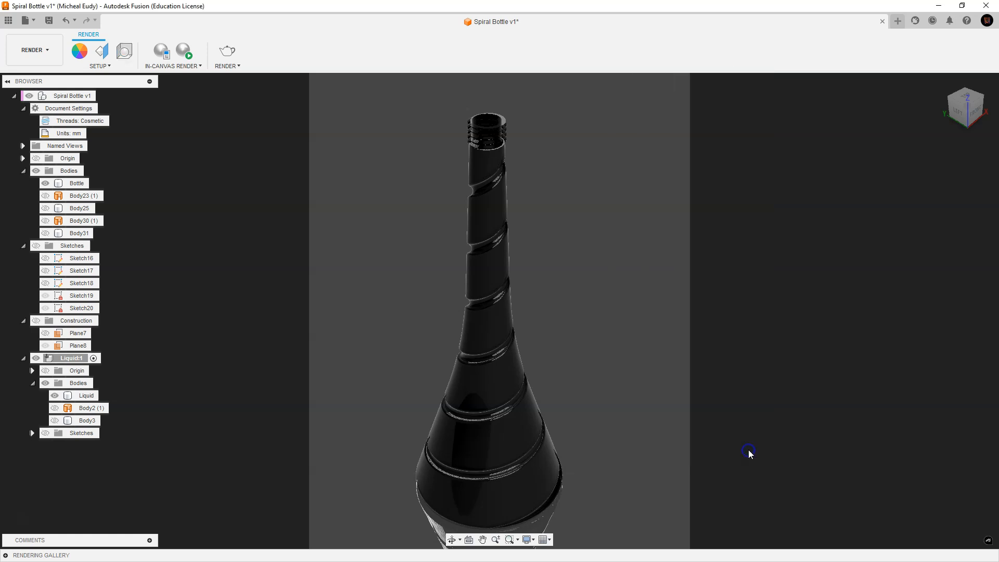
Apply the Glass - Light Color (Blue) appearance to the Bottle body, then hide that body to expose the Liquid.
click(79, 51)
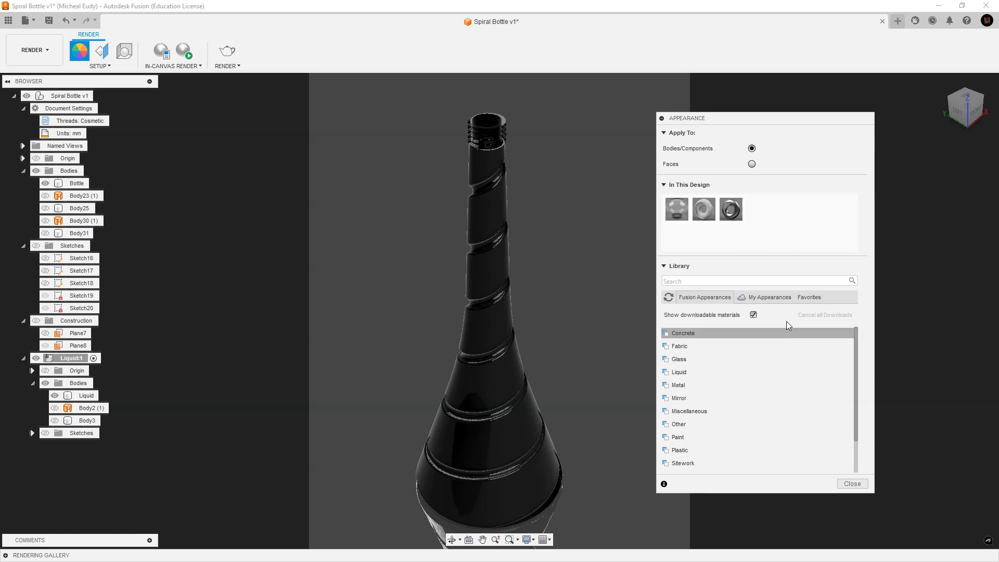
click(679, 359)
click(700, 371)
scroll(729, 419, down, 1)
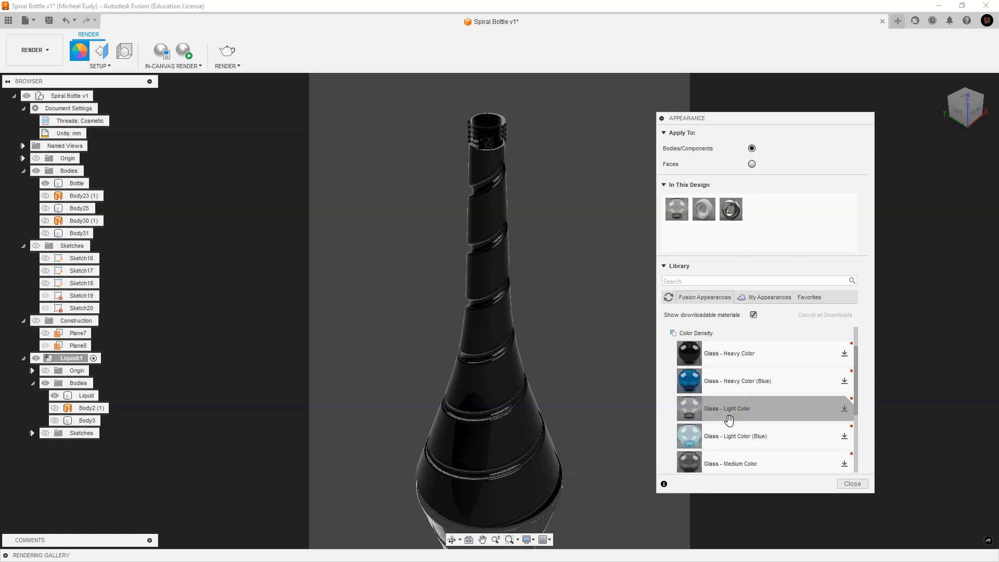
scroll(720, 438, down, 2)
scroll(719, 434, up, 2)
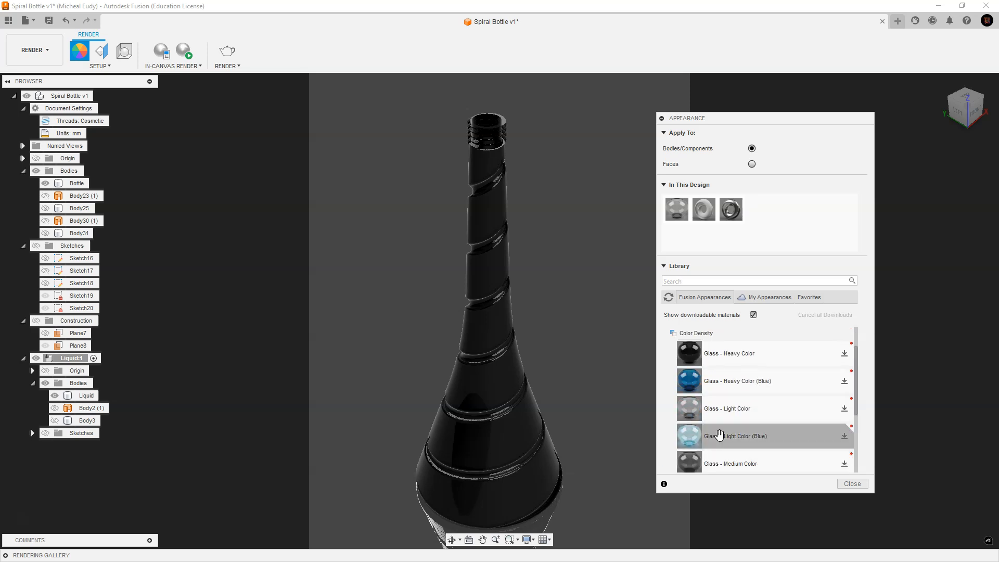
drag(713, 437, 103, 234)
drag(61, 204, 63, 183)
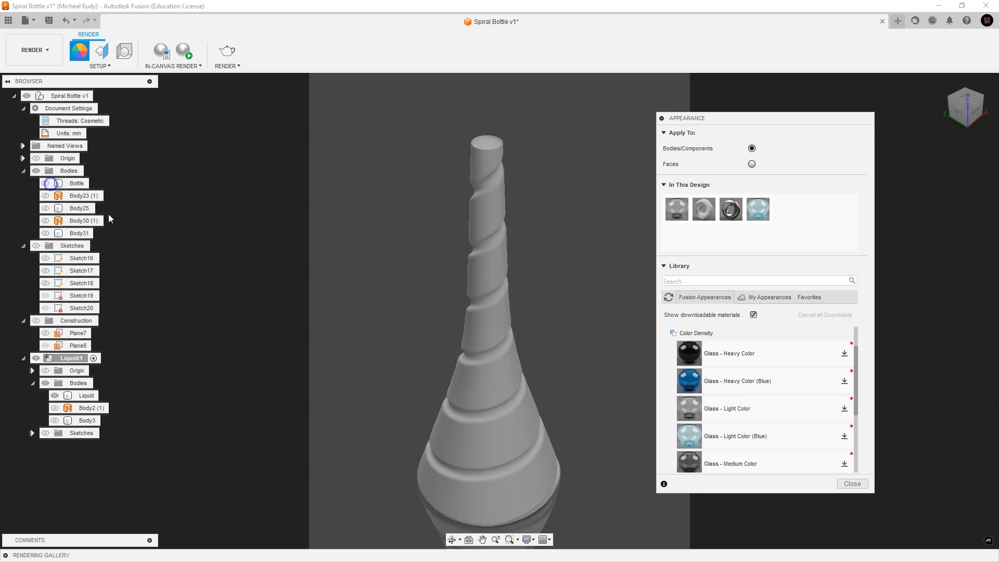
Apply the Glass - Light Color (Blue) appearance to the Liquid body, show the Bottle body again and start the in-canvas render.
drag(757, 209, 484, 322)
click(68, 183)
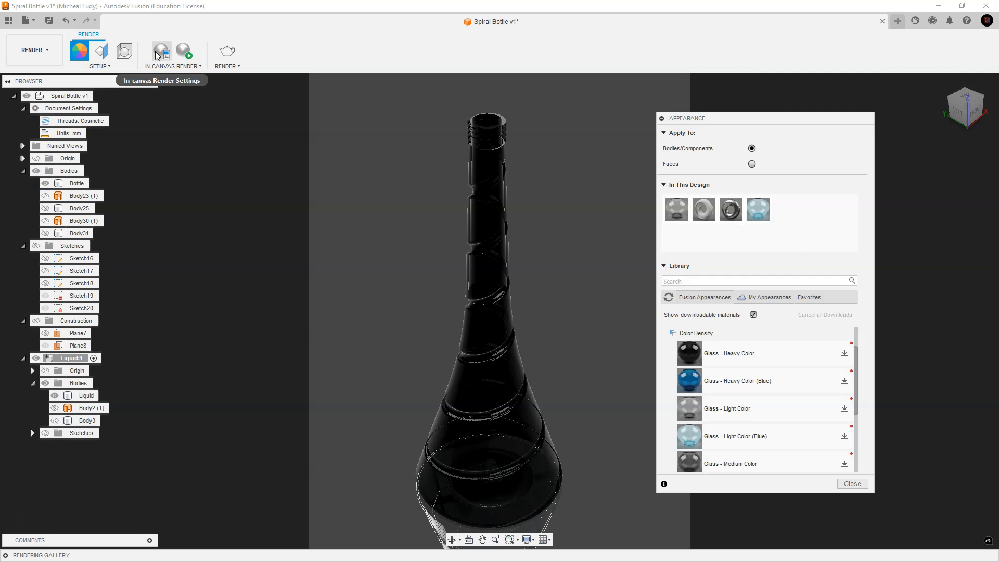
click(183, 52)
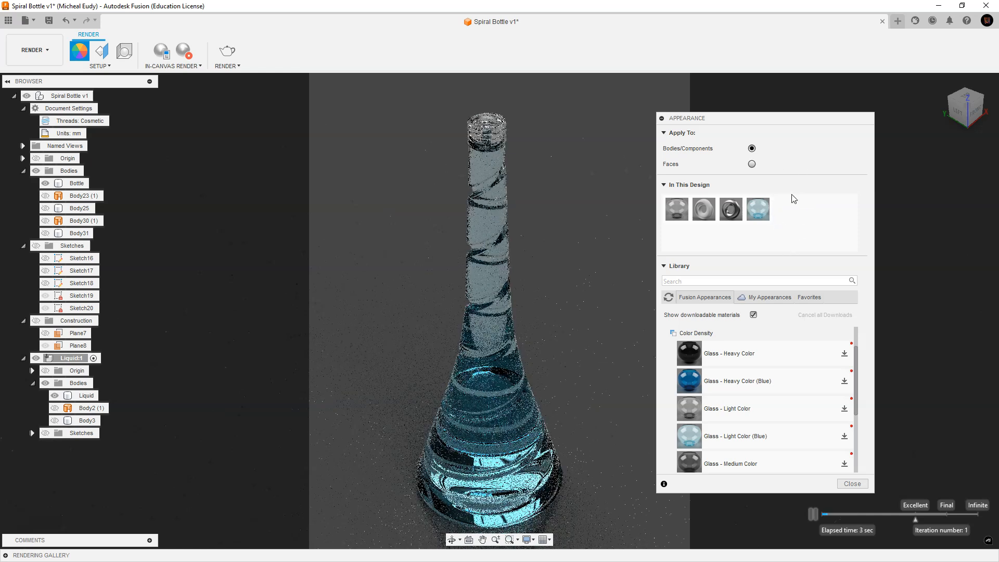
Rename the design's blue glass appearance as Liquid and the Glass - Light Color appearance as Glass.
double_click(758, 210)
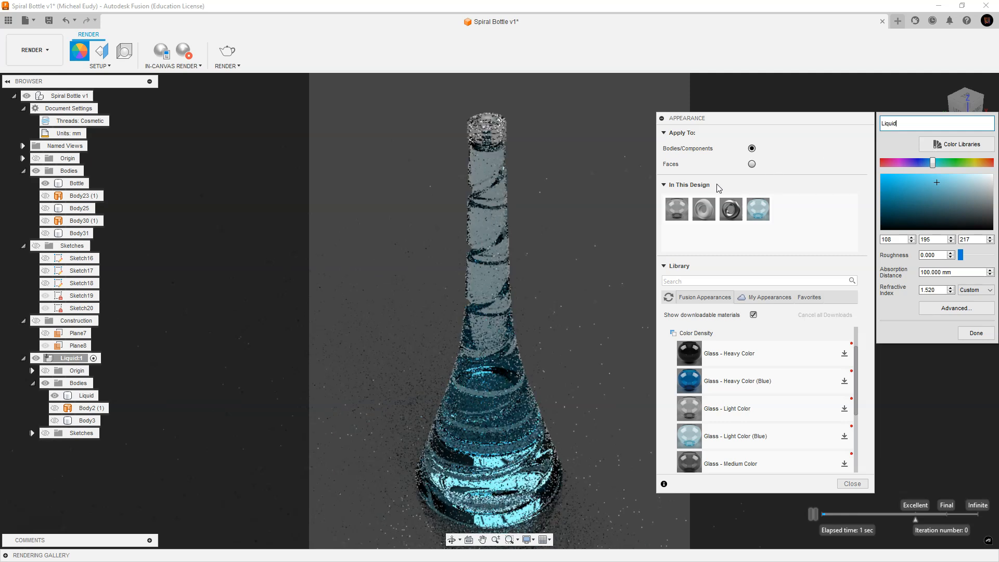
click(974, 333)
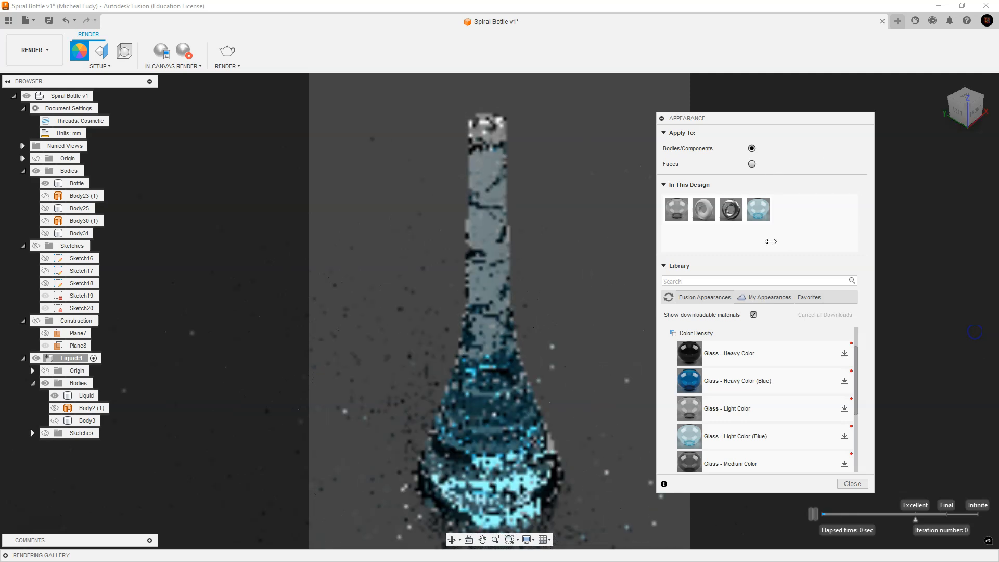
double_click(674, 211)
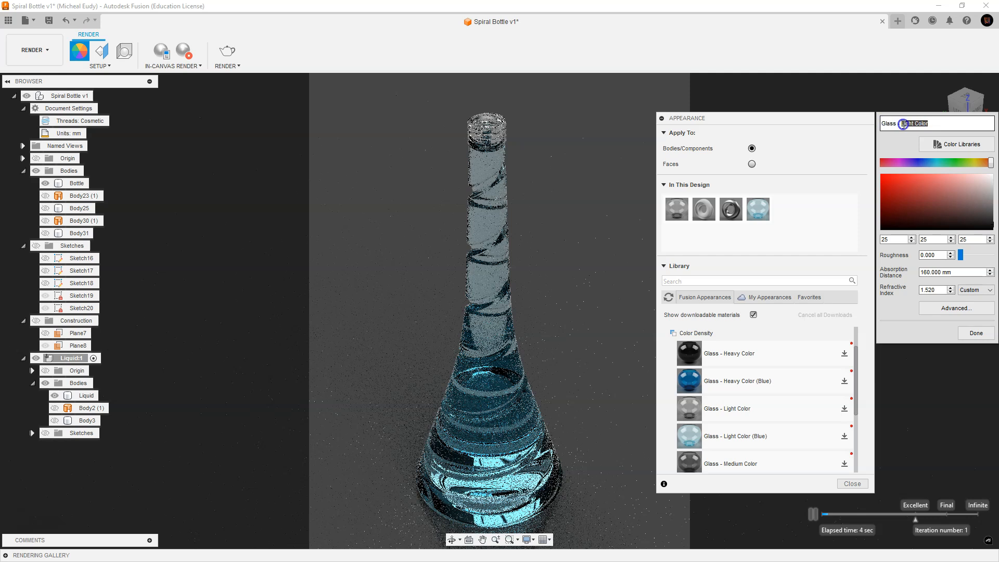
drag(903, 124, 898, 124)
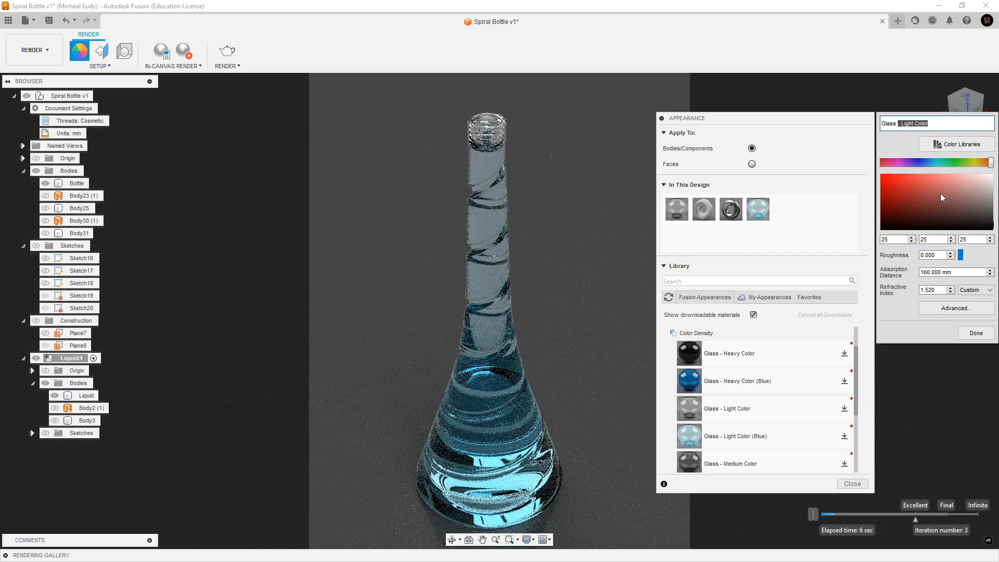
key(BackSpace)
click(976, 332)
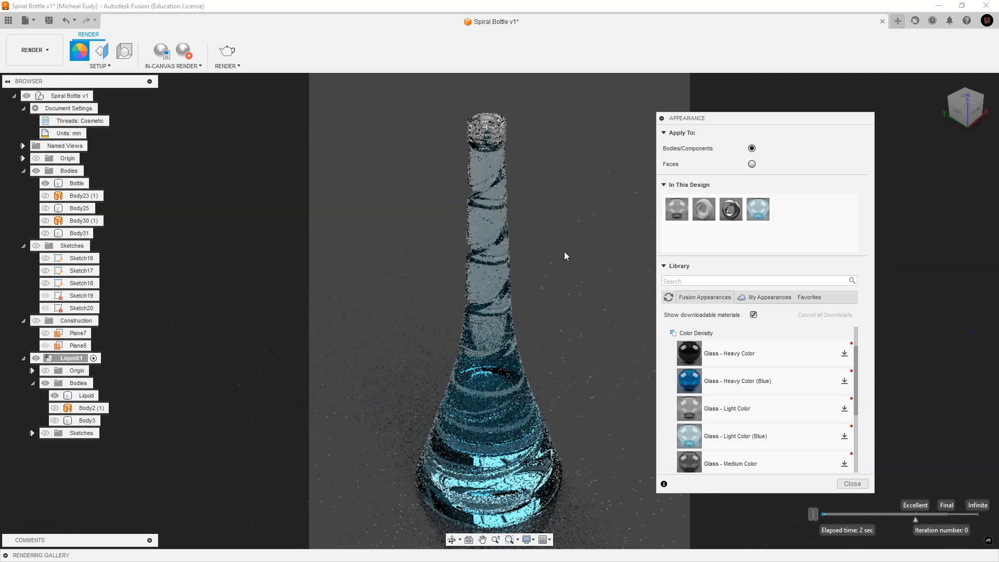
Set the Liquid appearance's absorption distance to 60 mm.
double_click(757, 209)
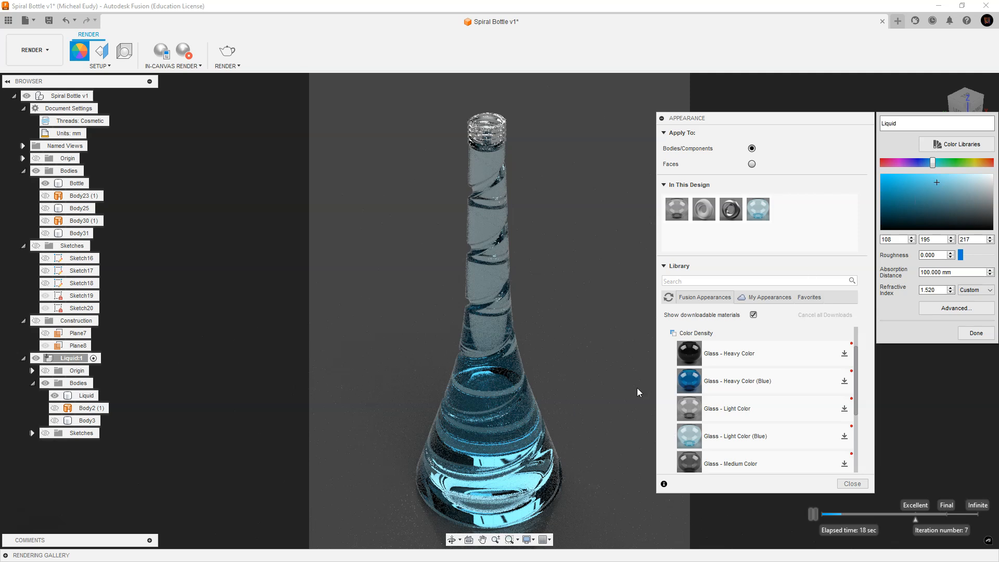
click(931, 272)
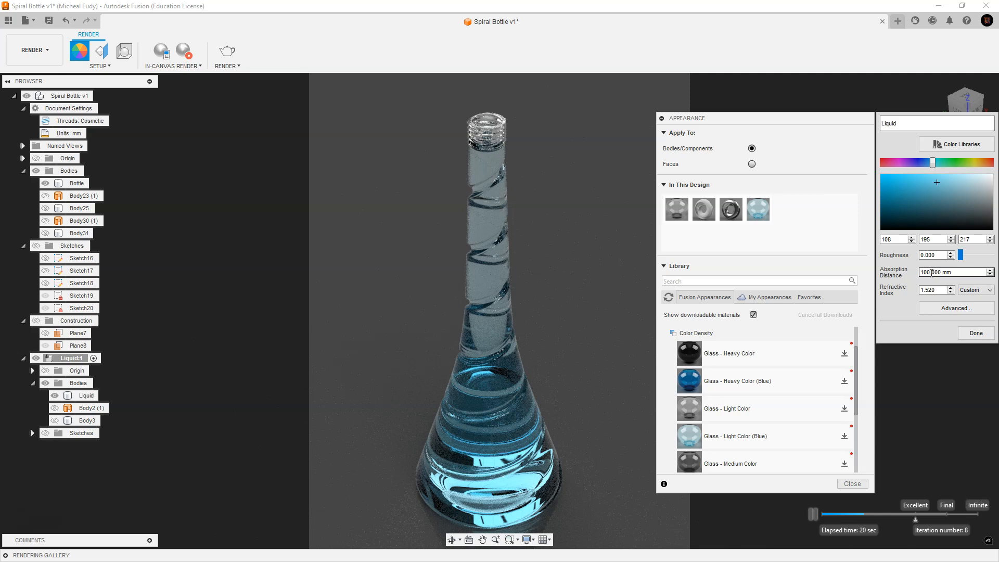
double_click(925, 272)
text(60)
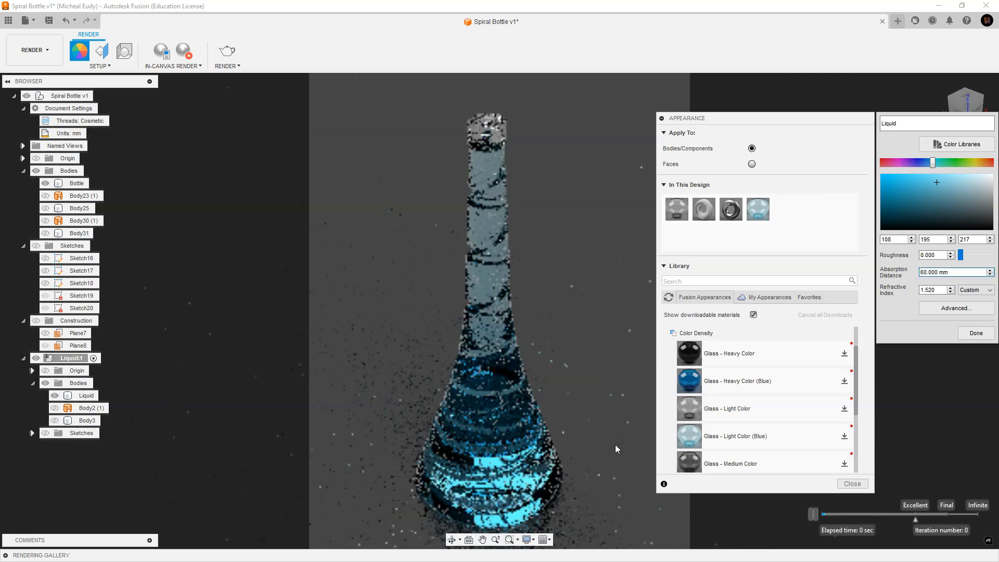
Try a refractive index of 1.26 for the Liquid appearance and settle on 1.35.
click(932, 290)
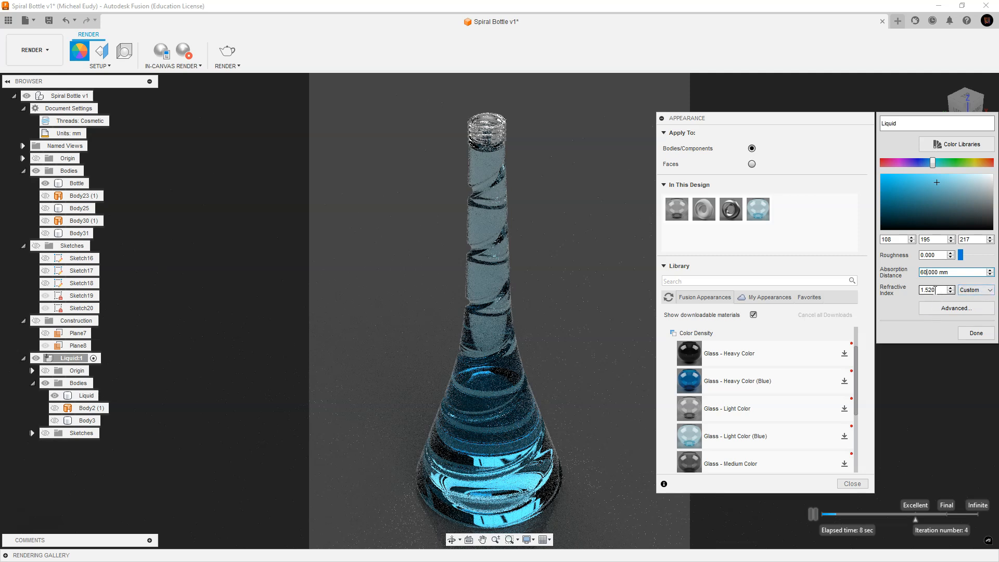
drag(935, 289, 927, 293)
text(36)
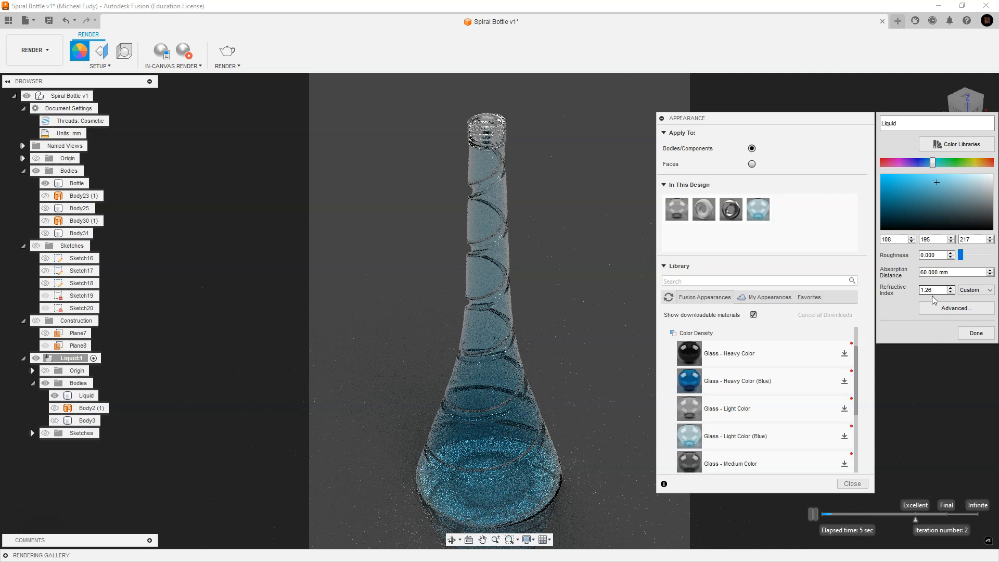
double_click(929, 290)
text(1.35)
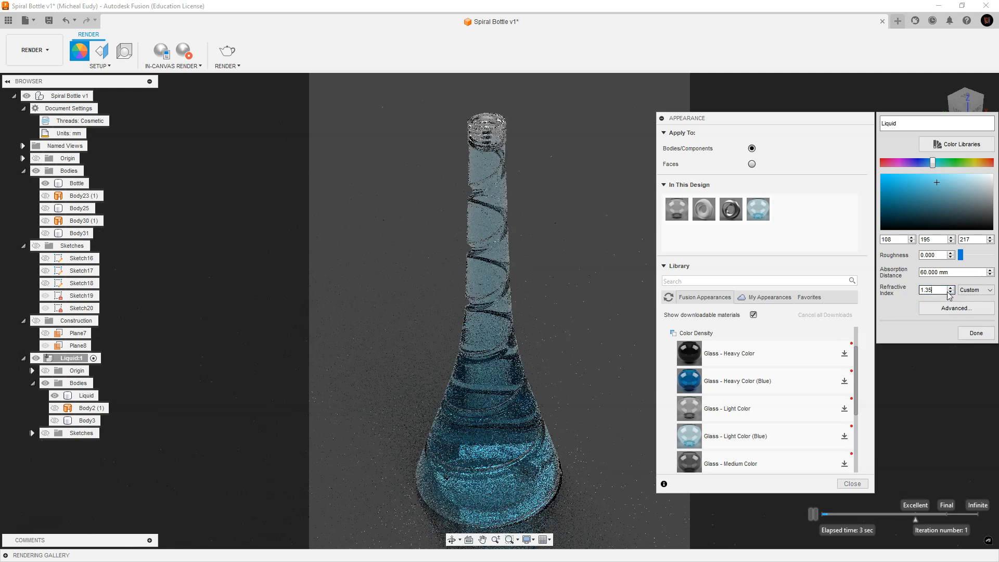
double_click(926, 290)
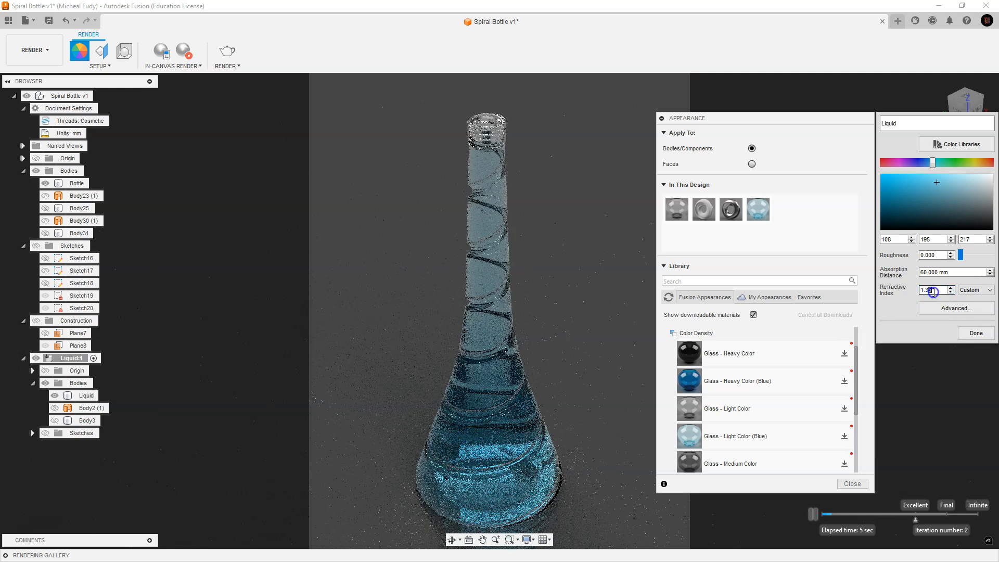
text(1.33)
key(Return)
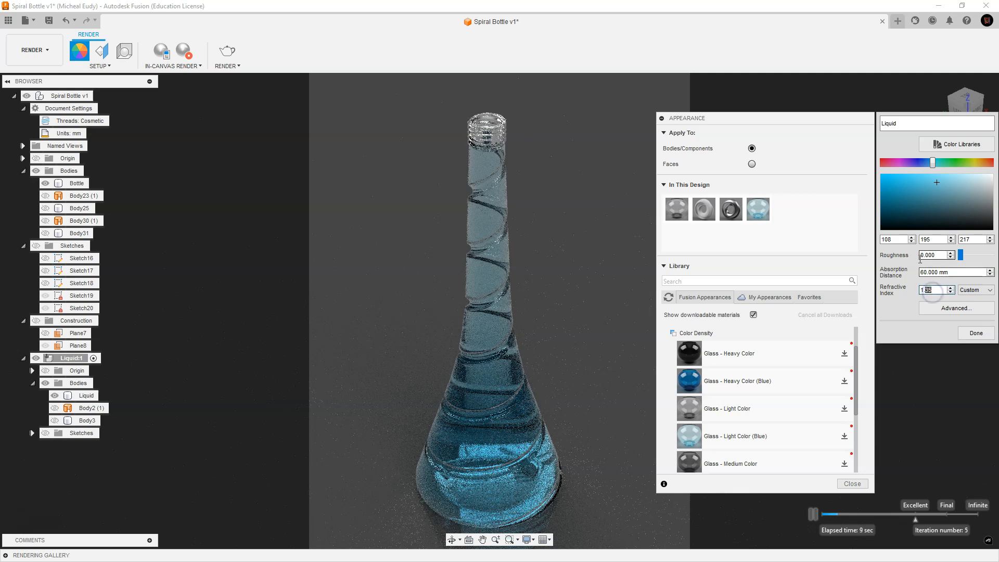
Set the Liquid appearance's absorption distance to 50 mm and finish editing appearances.
click(920, 271)
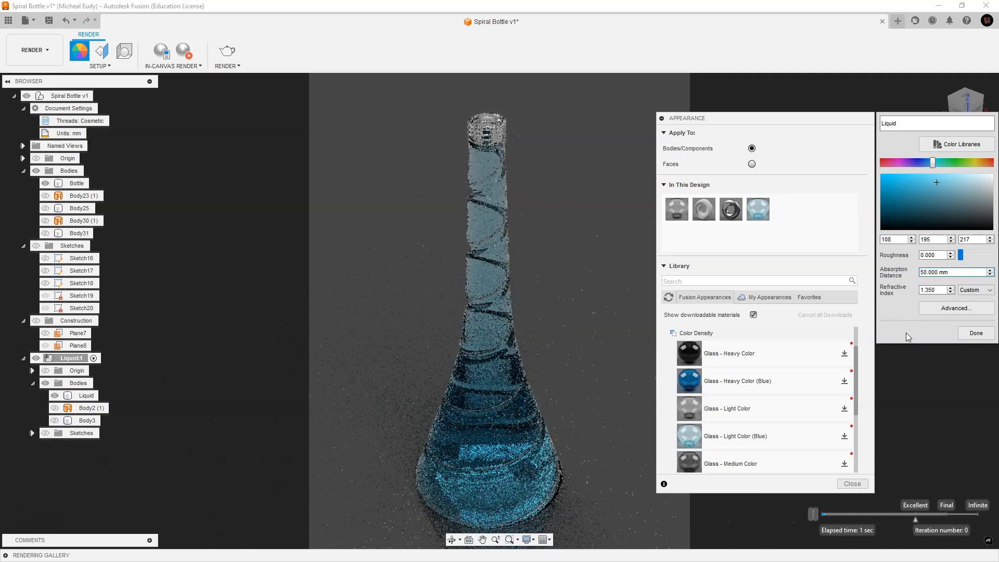
click(968, 337)
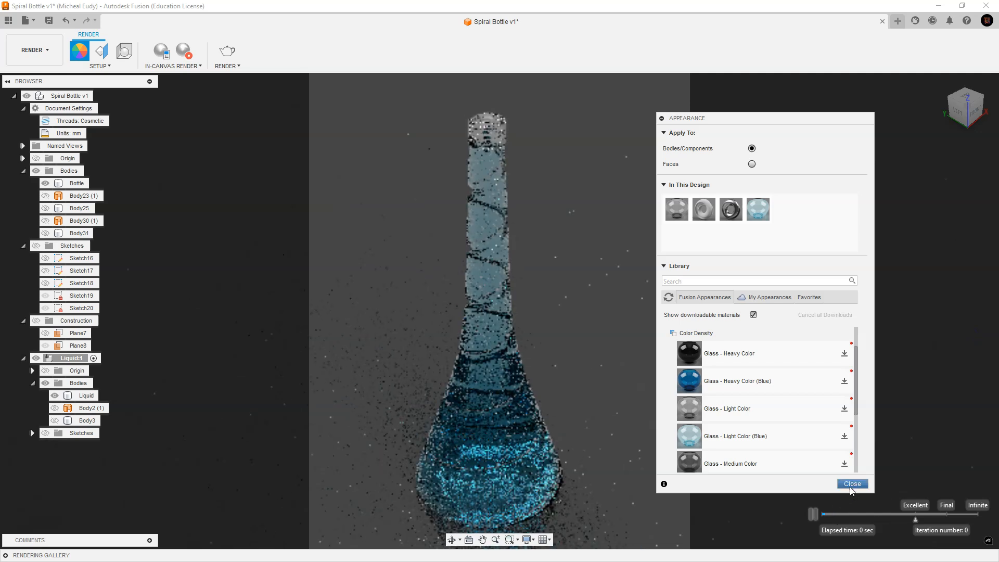
click(852, 483)
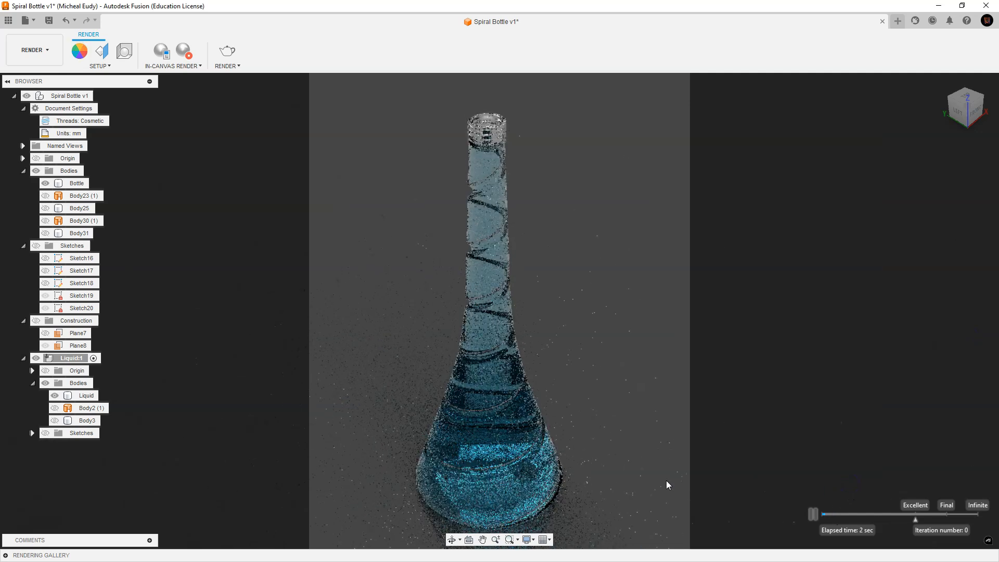
Center the bottle slightly higher in the frame and save the current view as a named view called Camera.
middle_drag(642, 479, 640, 466)
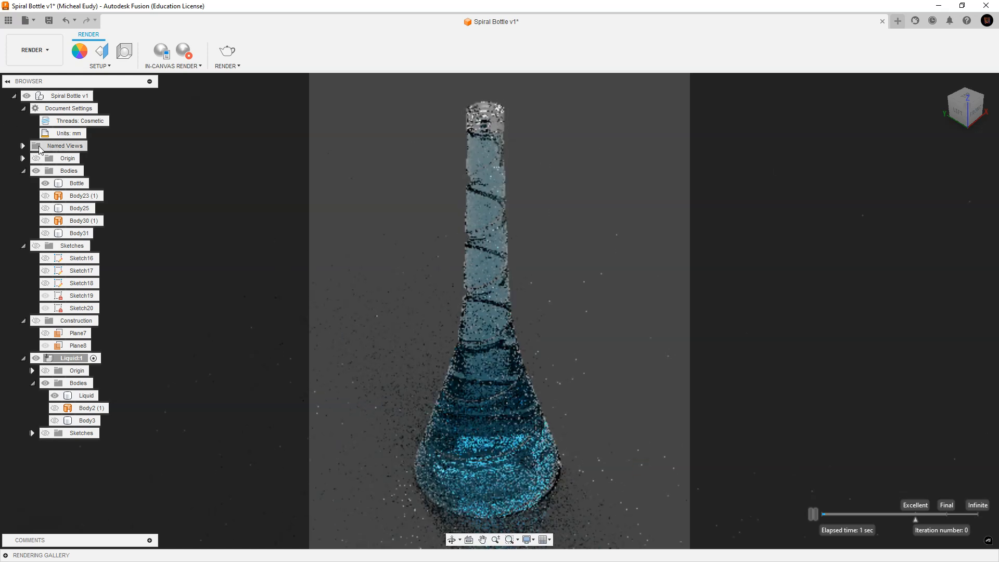
click(23, 146)
right_click(56, 148)
click(86, 154)
right_click(85, 209)
double_click(85, 208)
text(CameraView)
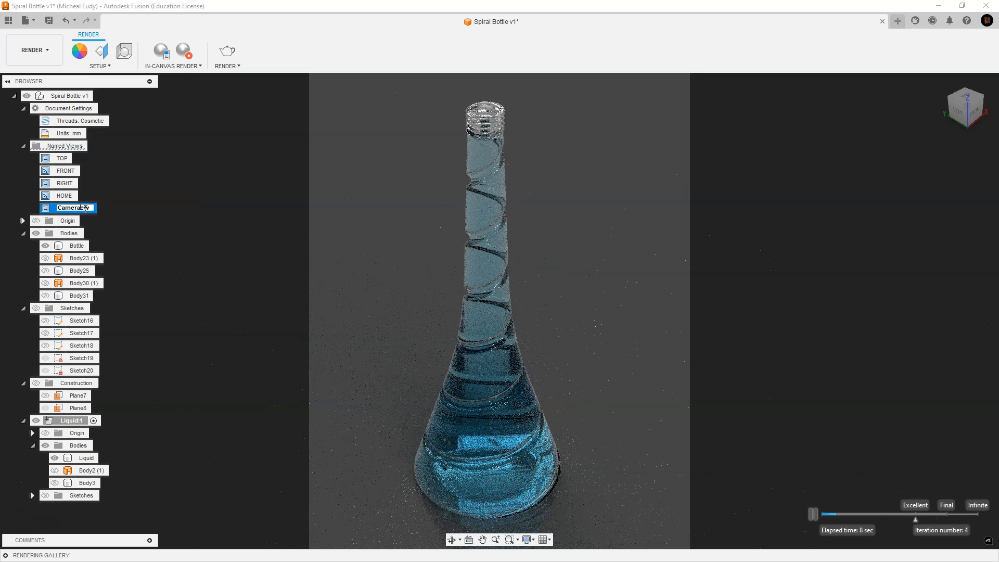
text(V)
key(Return)
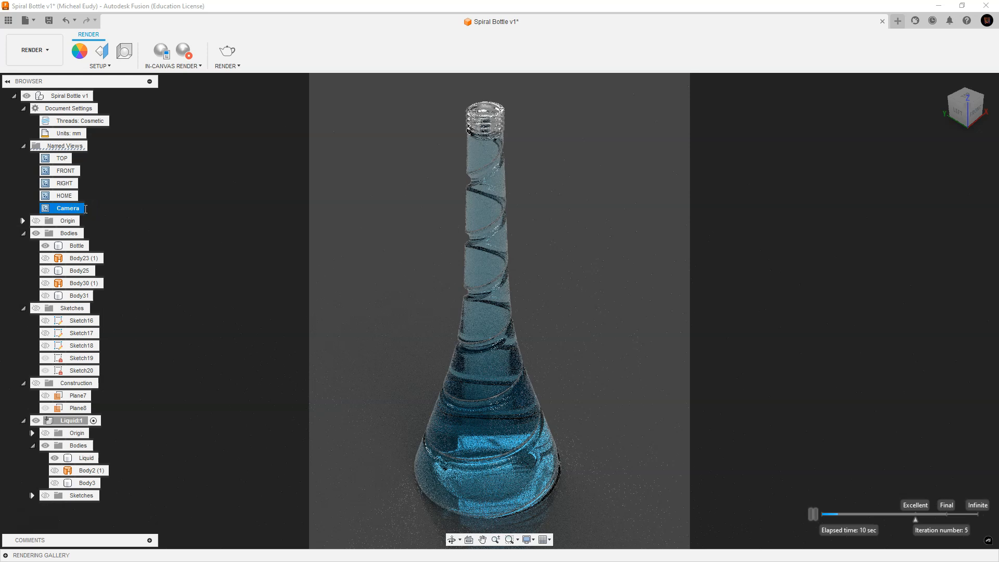